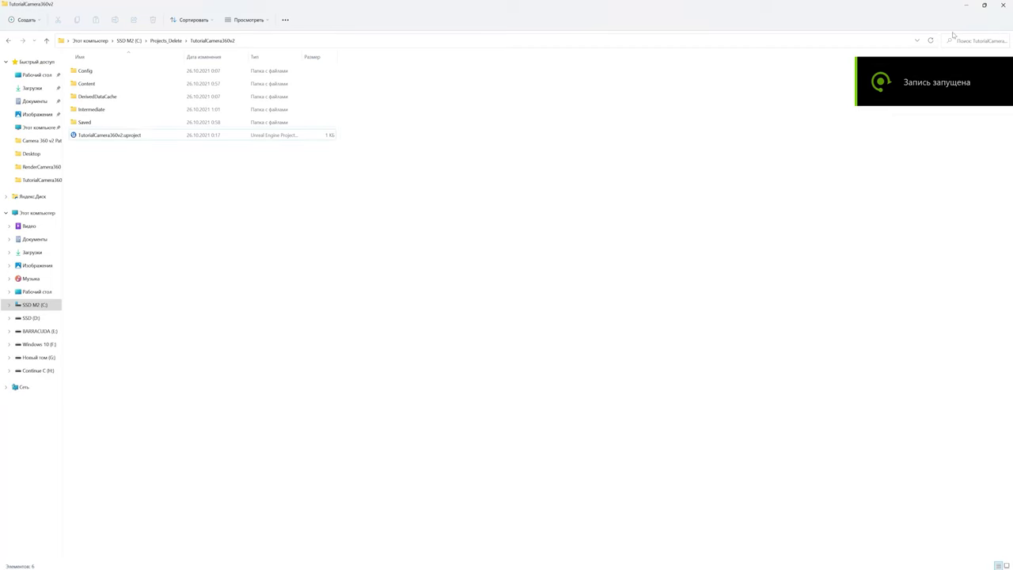
# Launch TutorialCamera360v2.uproject from File Explorer to open it in Unreal Editor.
pyautogui.click(115, 136)
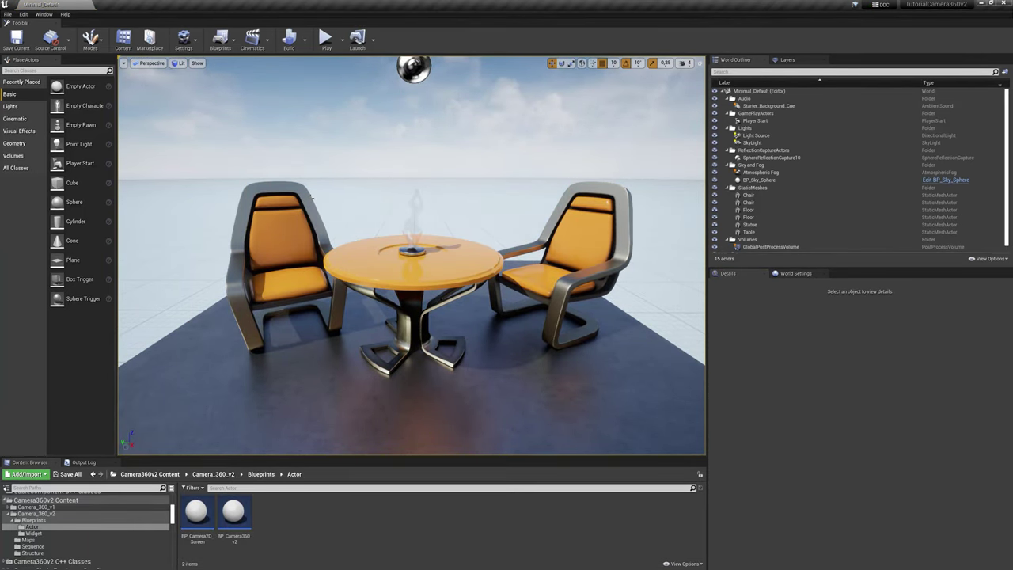
pyautogui.click(23, 15)
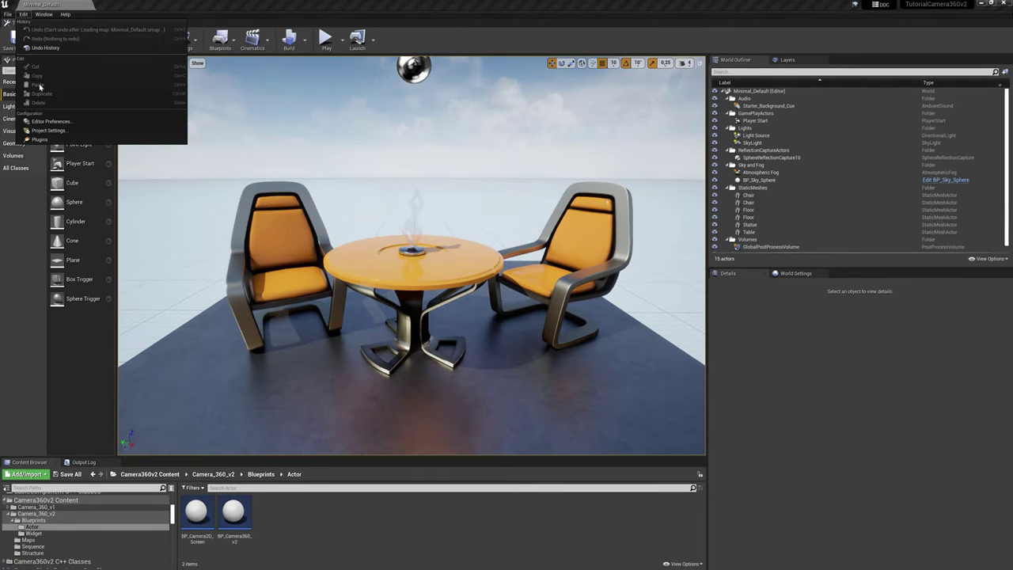
pyautogui.click(40, 140)
pyautogui.write('360')
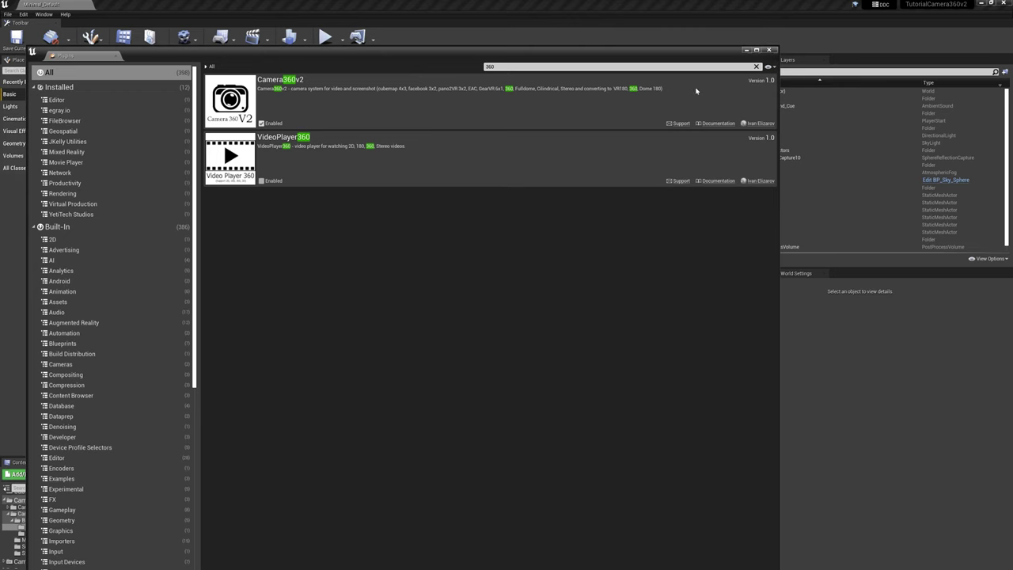
pyautogui.click(767, 52)
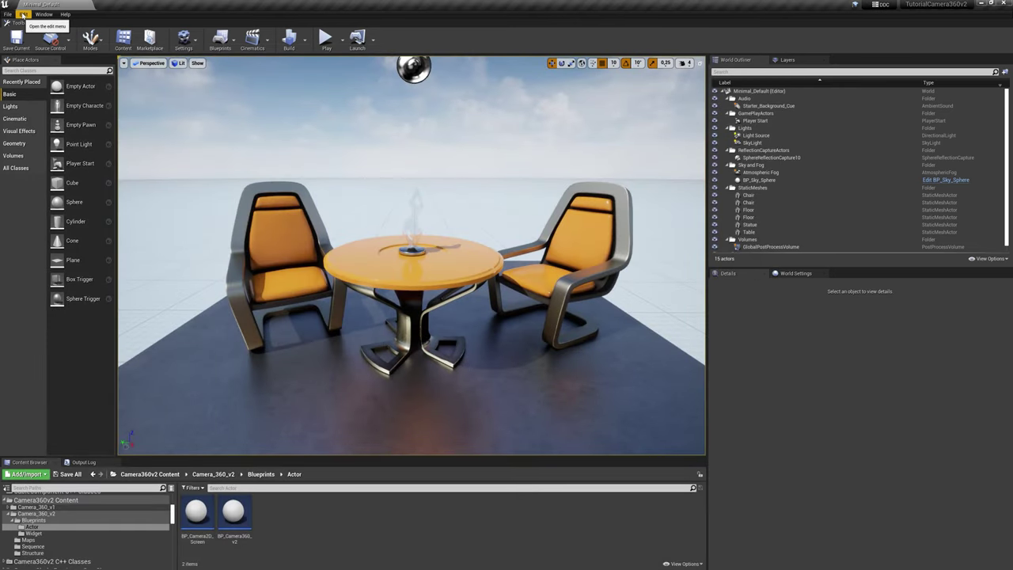
pyautogui.click(24, 14)
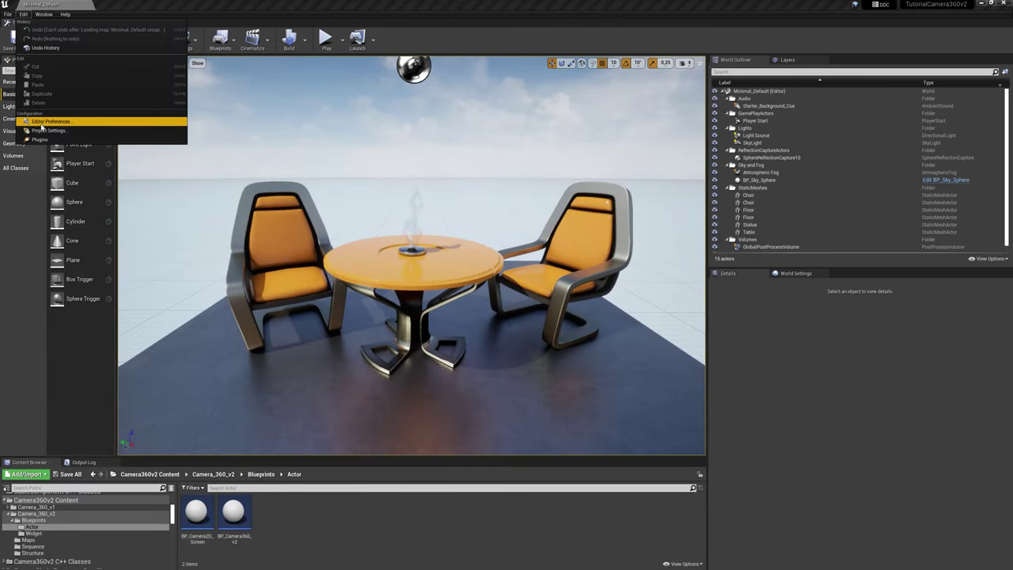
pyautogui.click(47, 127)
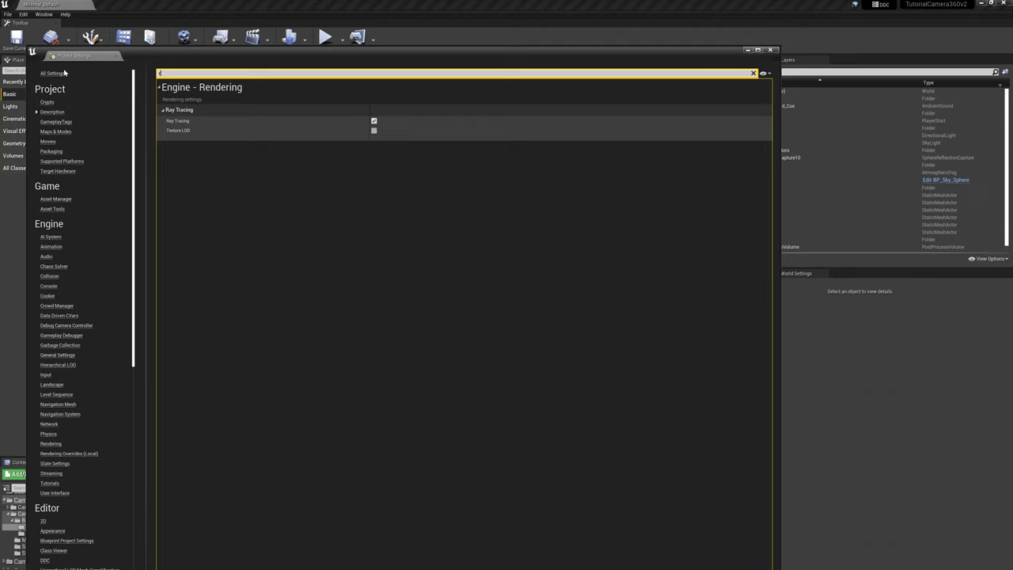
pyautogui.write('hi')
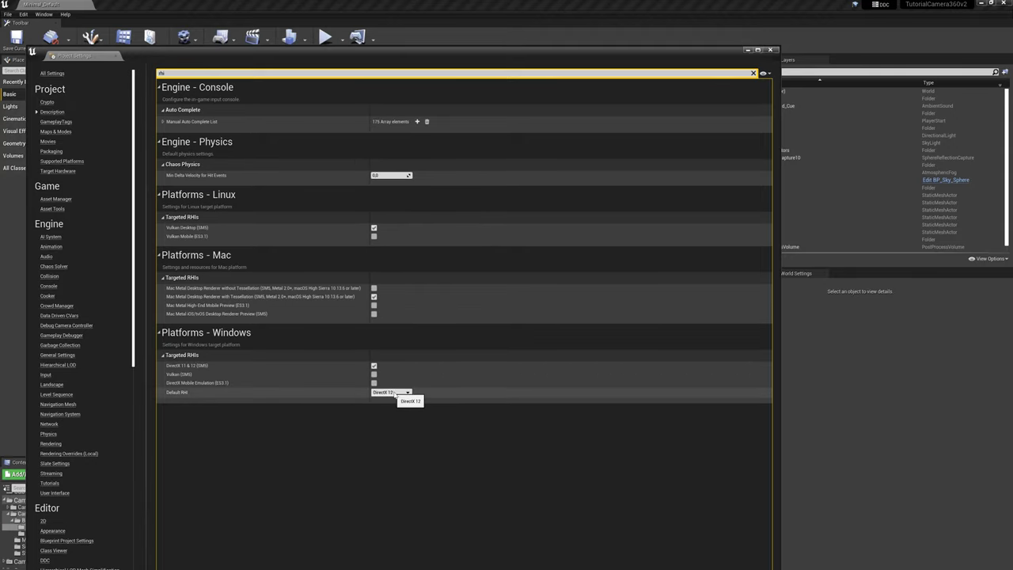
# Create a new level from the VR-Basic template and fly down into the room.
pyautogui.click(771, 50)
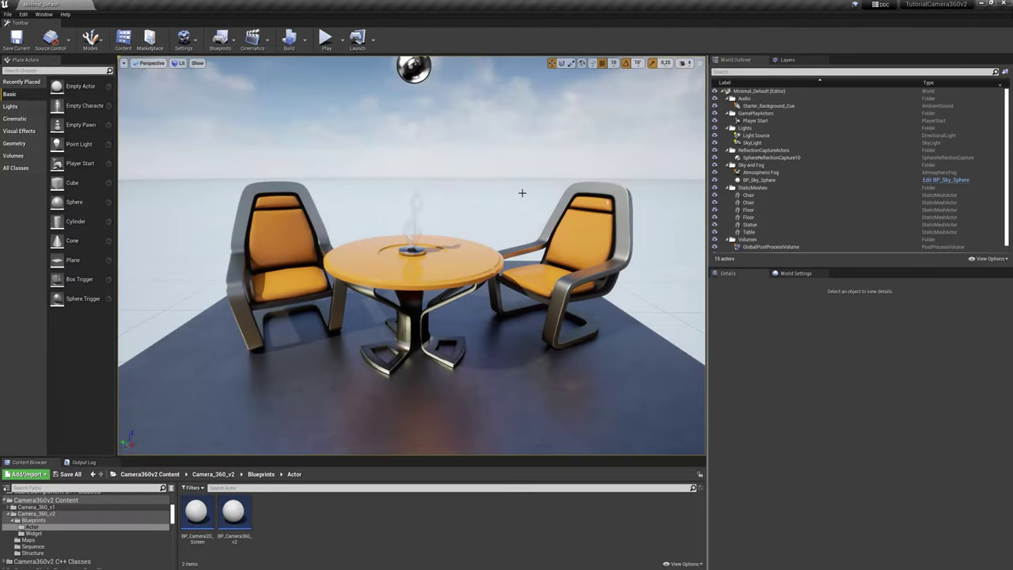
pyautogui.click(7, 14)
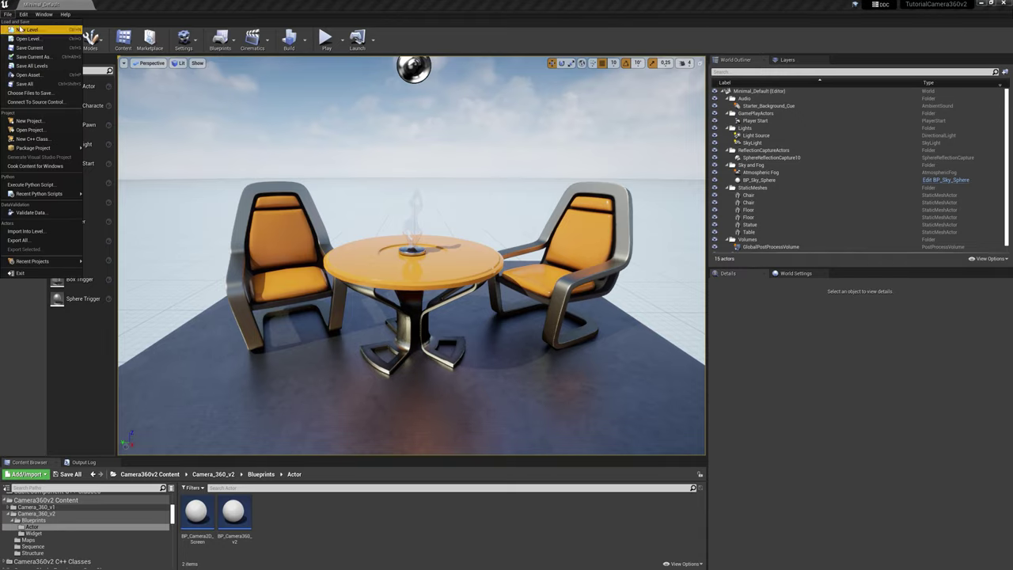
pyautogui.click(24, 30)
pyautogui.click(566, 243)
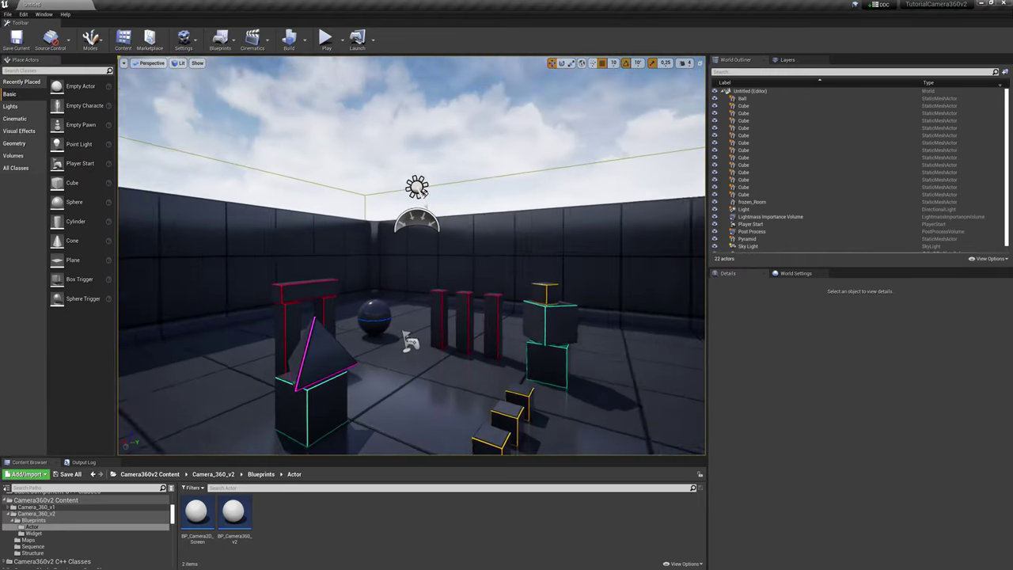
pyautogui.moveTo(566, 289); pyautogui.dragTo(567, 289, button='right')
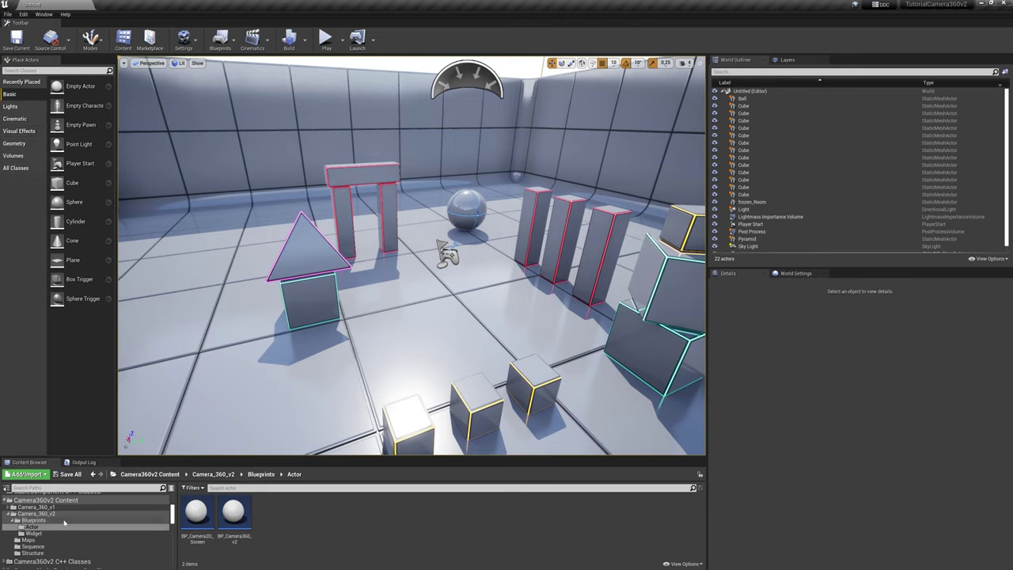
# Browse the Content Browser to the Camera_360_v2 > Blueprints > Actor folder.
pyautogui.click(39, 514)
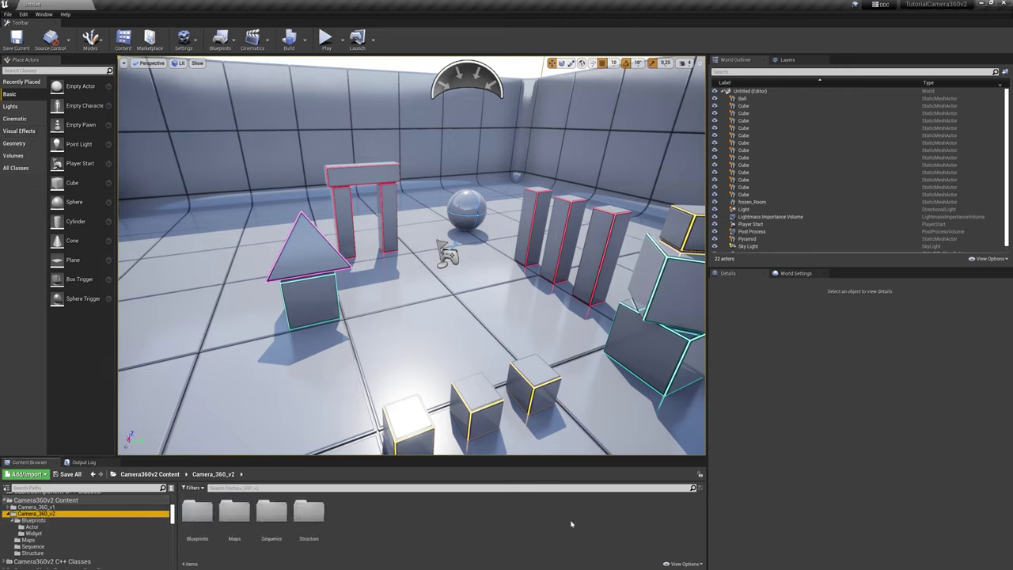
pyautogui.click(683, 562)
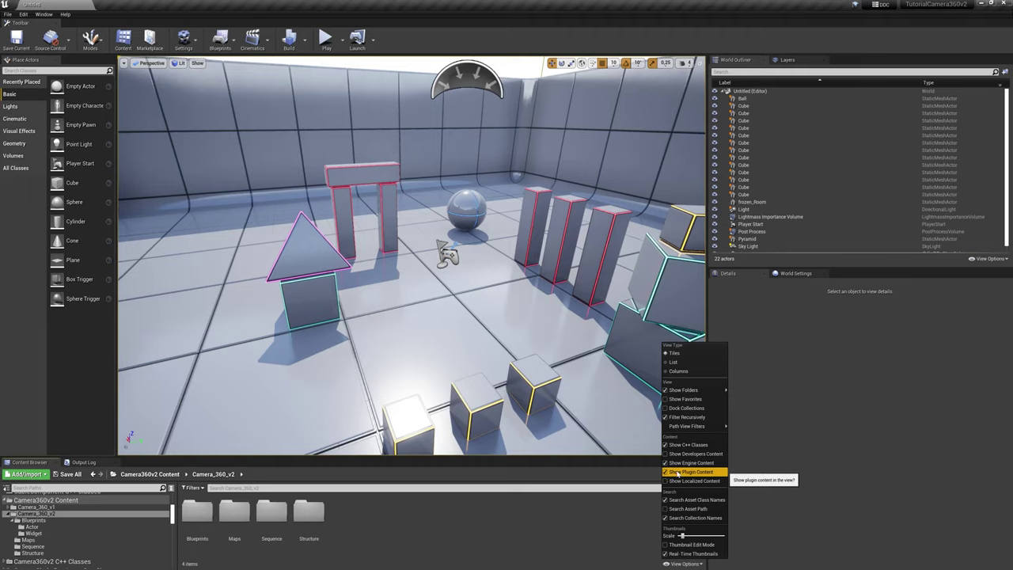
pyautogui.click(68, 517)
pyautogui.click(203, 519)
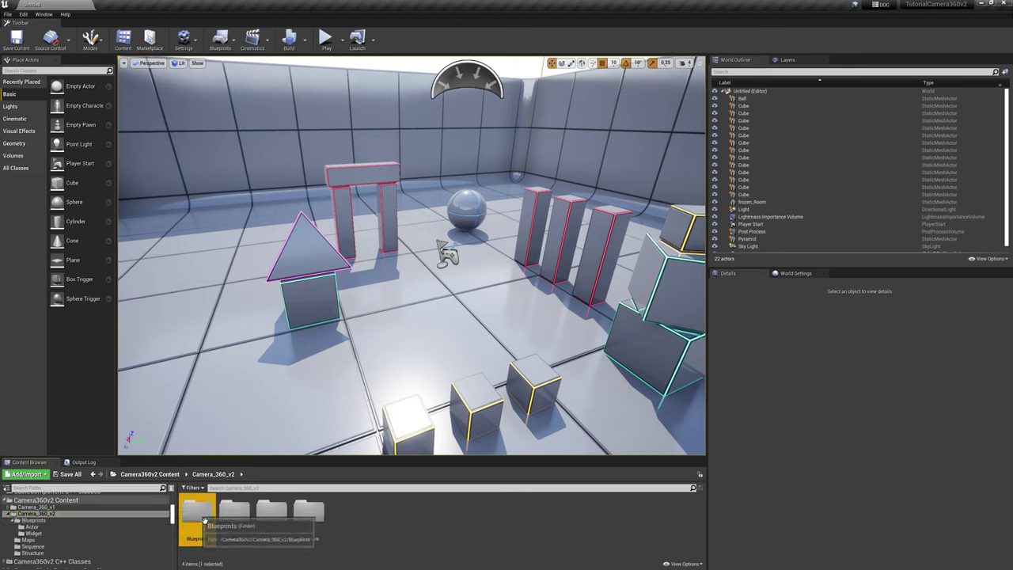
pyautogui.doubleClick(204, 520)
pyautogui.doubleClick(199, 515)
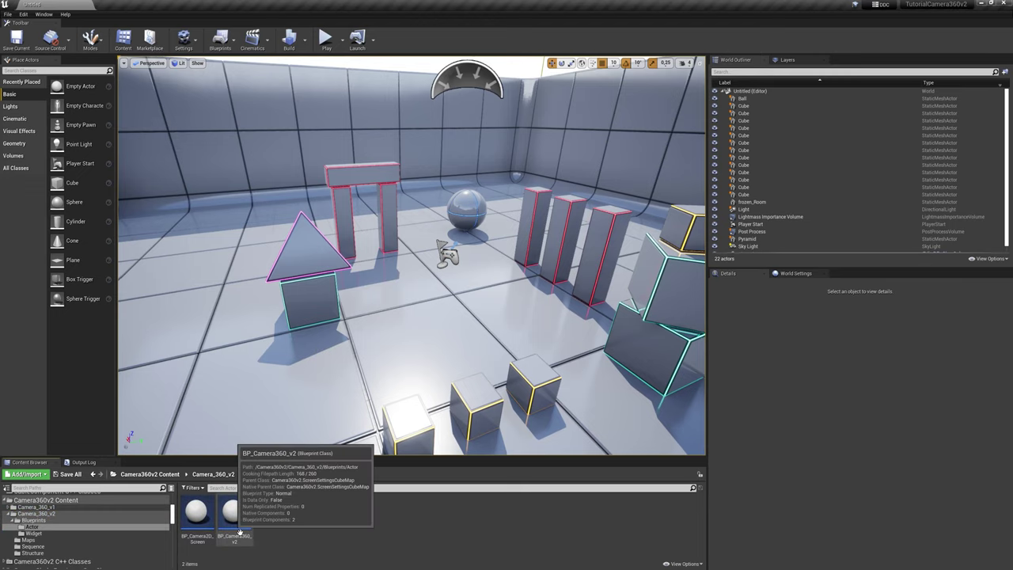
# Place BP_Camera360_v2 beside the sphere and move the Player Start down onto the floor.
pyautogui.moveTo(239, 530)
pyautogui.mouseDown()
pyautogui.moveTo(455, 292)
pyautogui.moveTo(444, 252)
pyautogui.mouseUp()
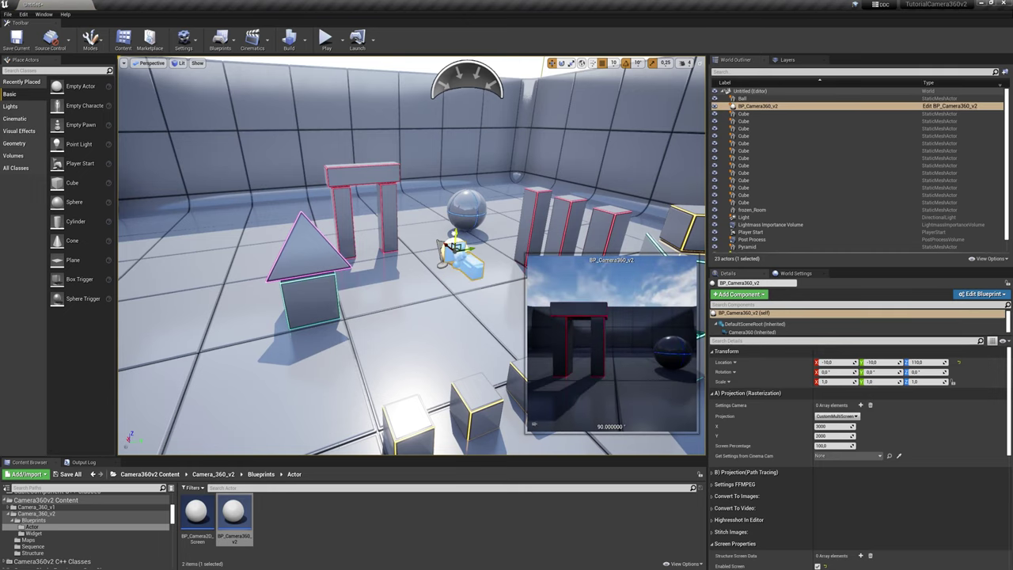
pyautogui.click(443, 248)
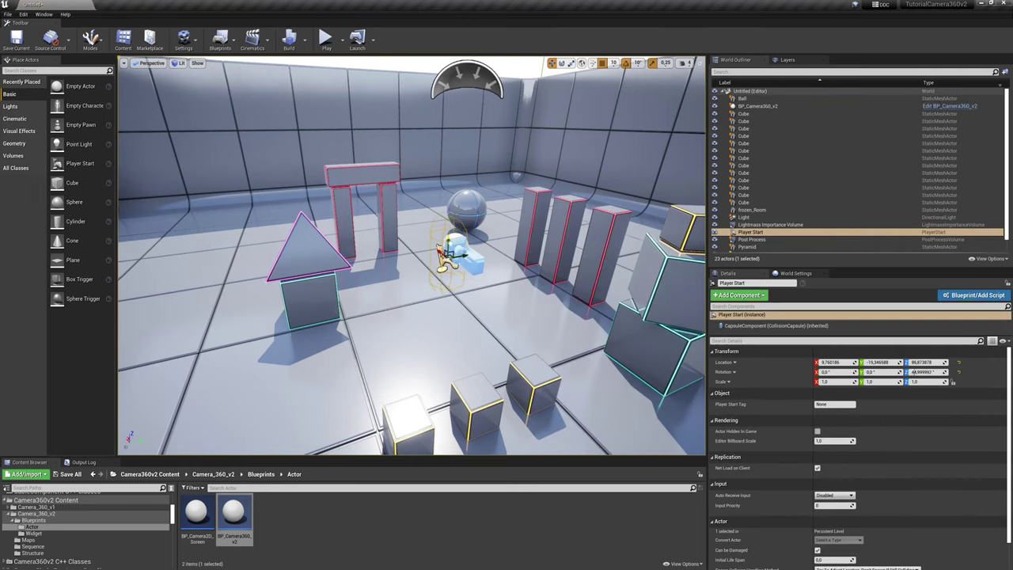
pyautogui.moveTo(445, 249); pyautogui.dragTo(446, 303)
# Reselect the 360 camera and expand its A) Projection (Rasterization) settings.
pyautogui.click(469, 267)
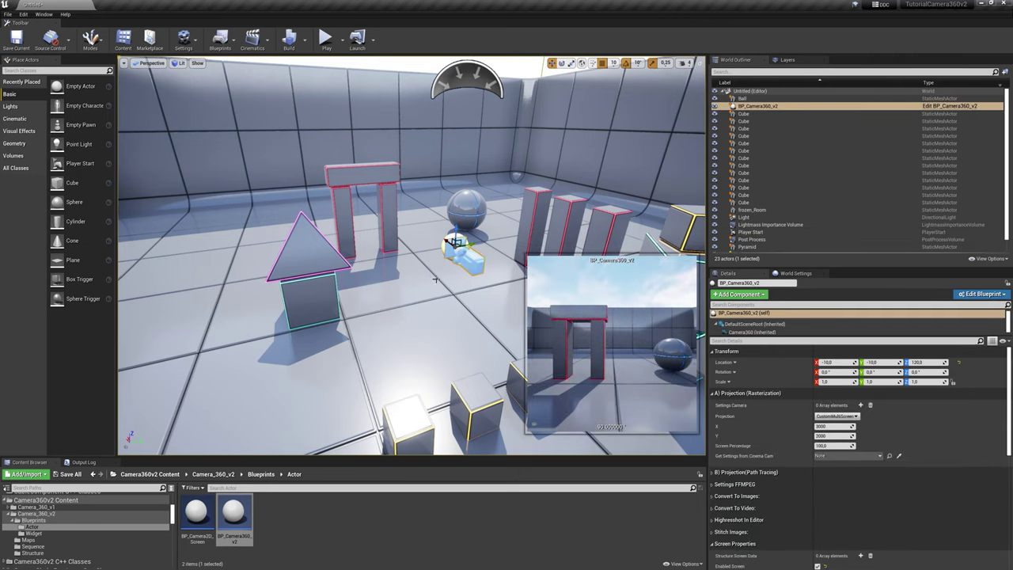
pyautogui.moveTo(469, 267); pyautogui.dragTo(522, 264, button='right')
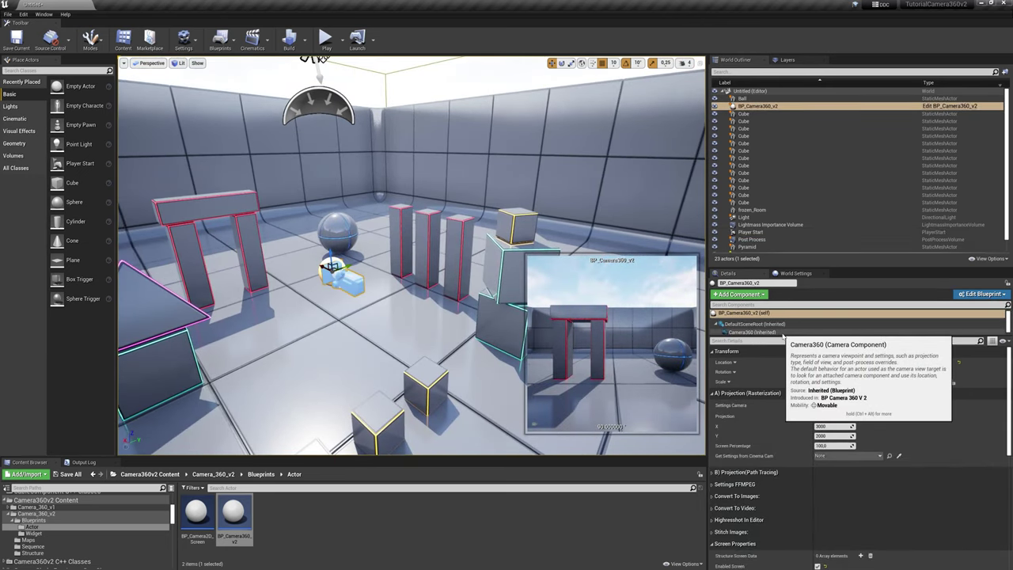
pyautogui.click(748, 394)
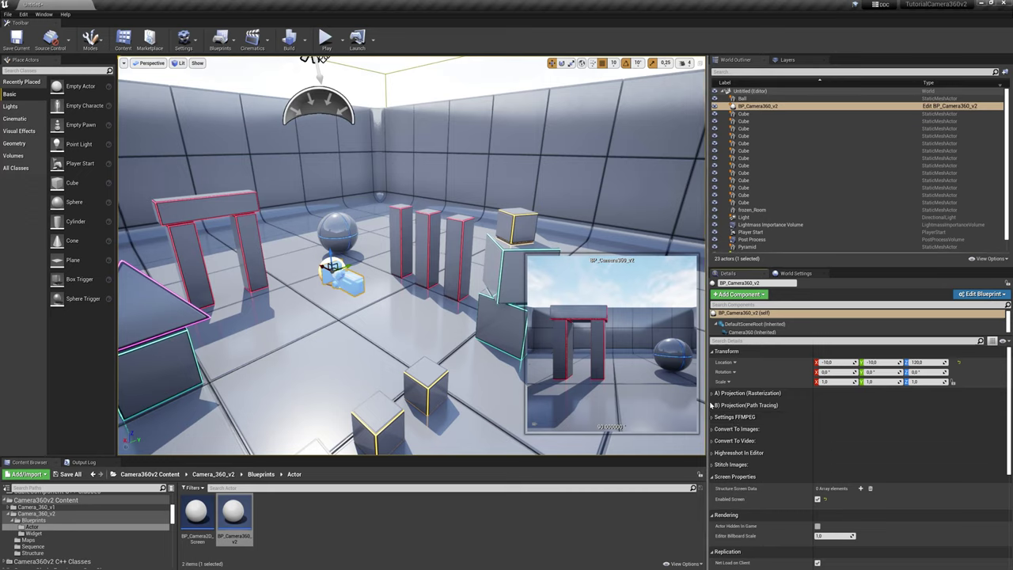
pyautogui.click(715, 393)
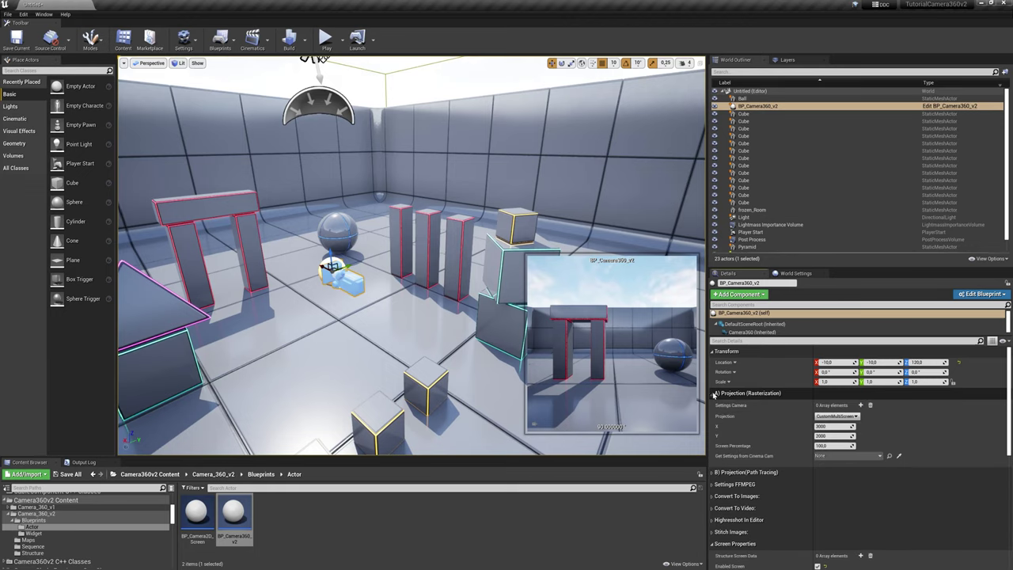
pyautogui.click(845, 416)
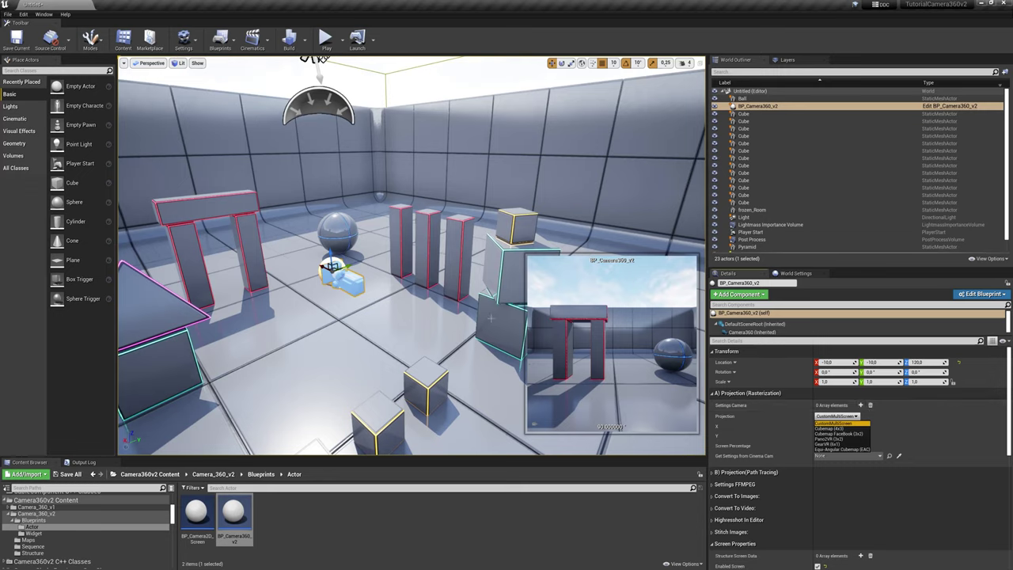
# Set the projection to Cubemap (4x3), play the level, and slide the camera's X to -60.
pyautogui.click(836, 428)
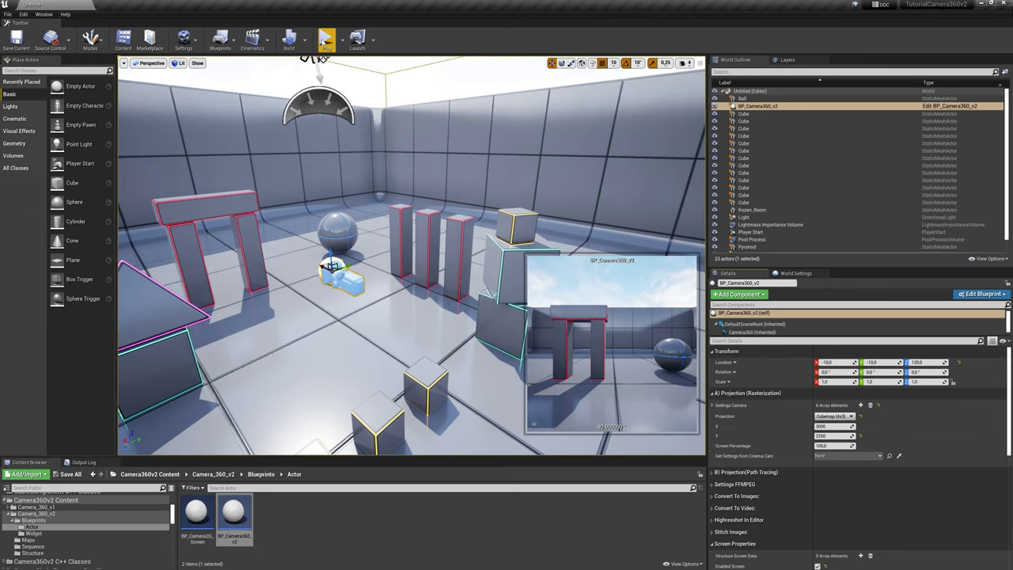
pyautogui.click(326, 38)
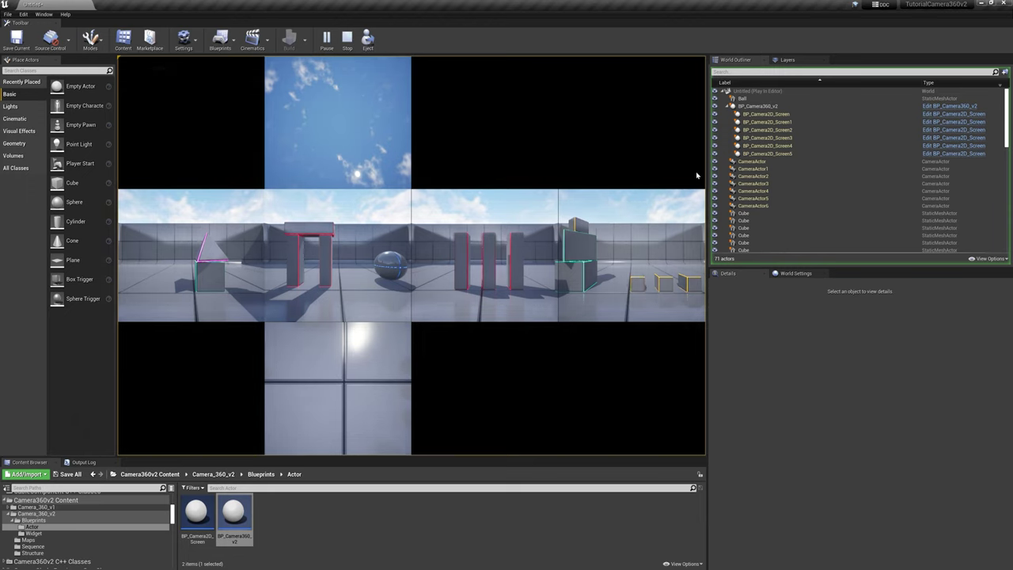
pyautogui.click(758, 105)
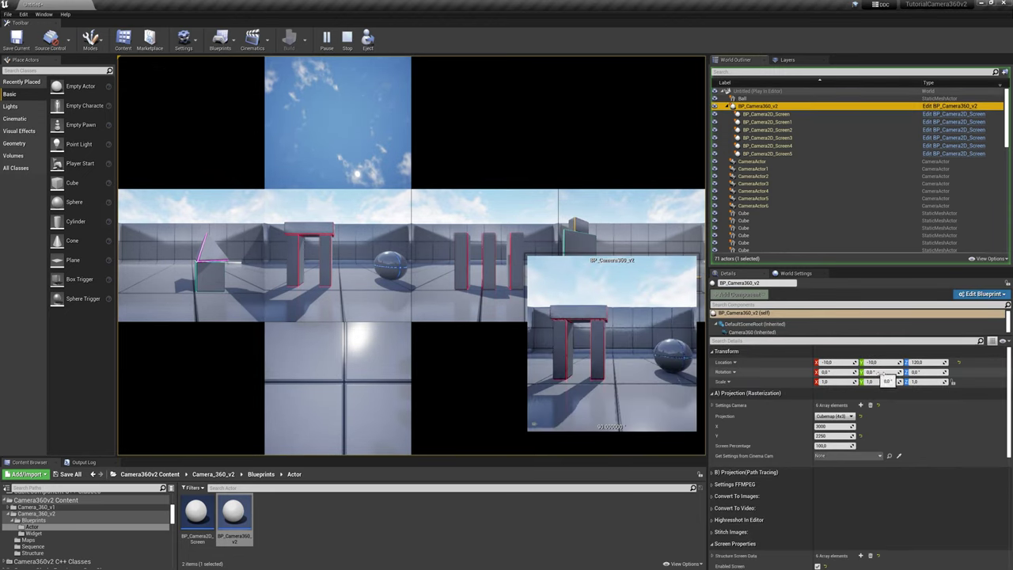
pyautogui.click(475, 356)
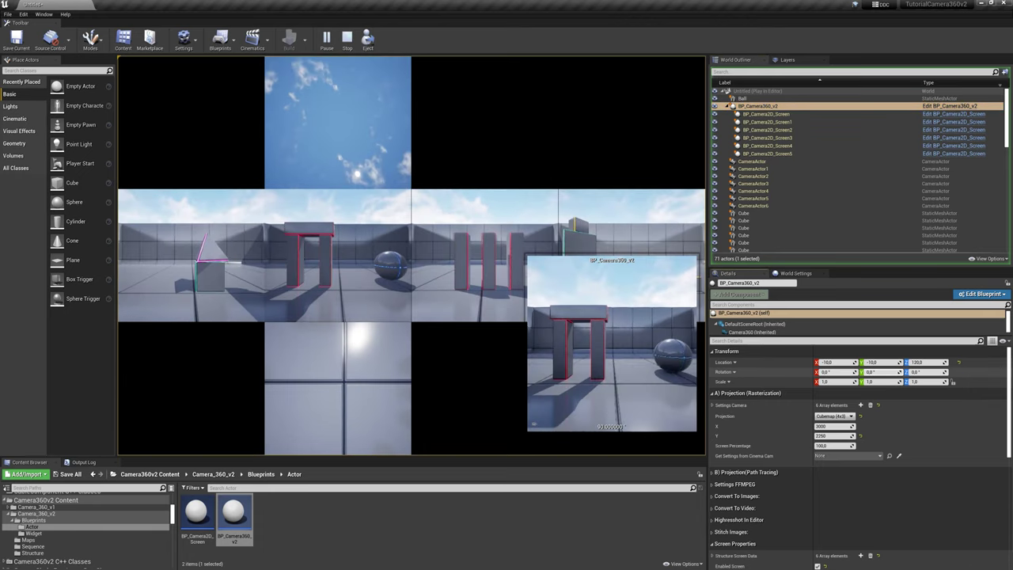
pyautogui.hotkey('shift', 'F1')
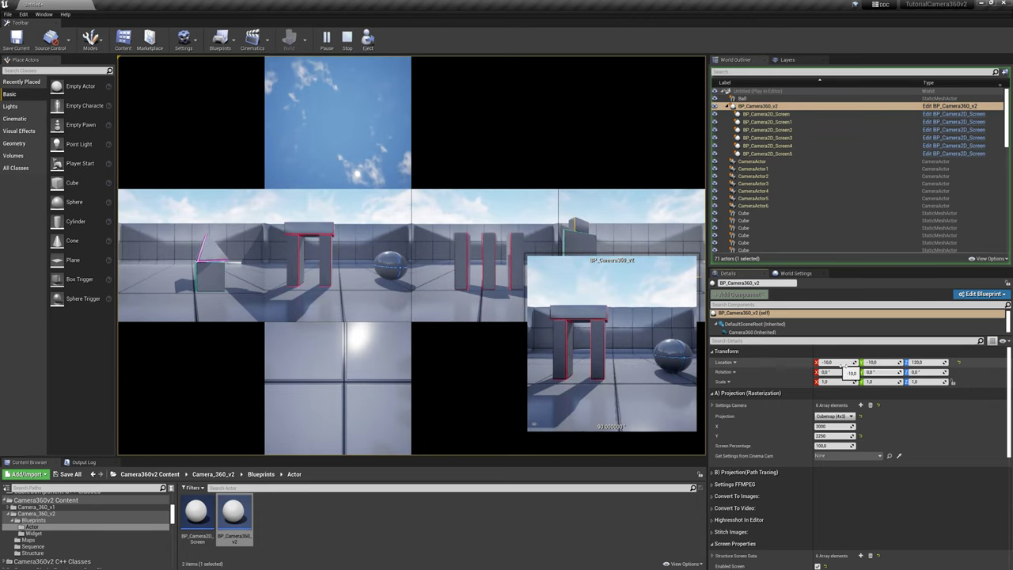
pyautogui.moveTo(842, 365)
pyautogui.mouseDown()
pyautogui.moveTo(879, 365)
pyautogui.moveTo(799, 365)
pyautogui.mouseUp()
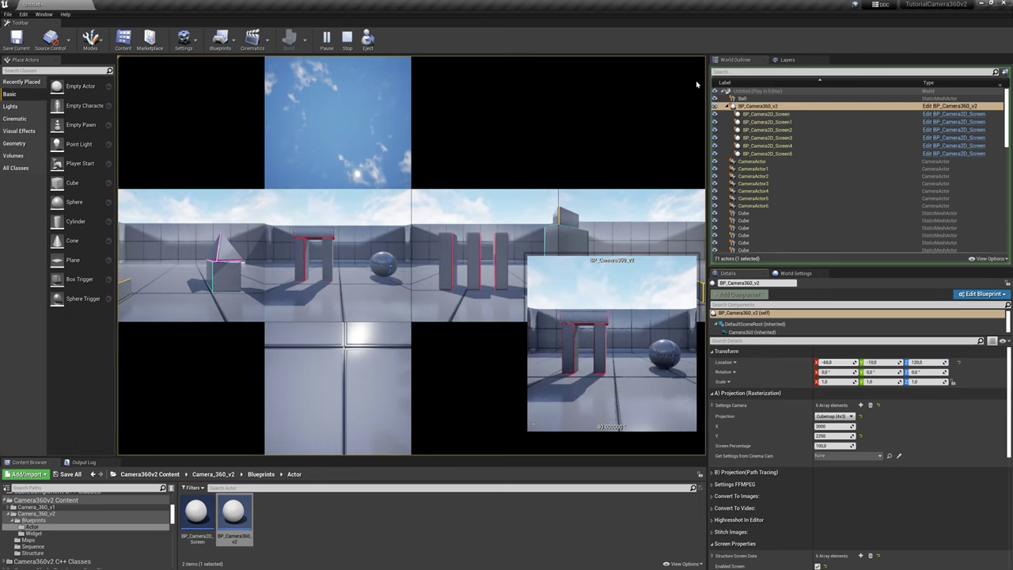
# Select the PostProcess volume and override its Bloom Intensity to 60.
pyautogui.click(744, 72)
pyautogui.write('post')
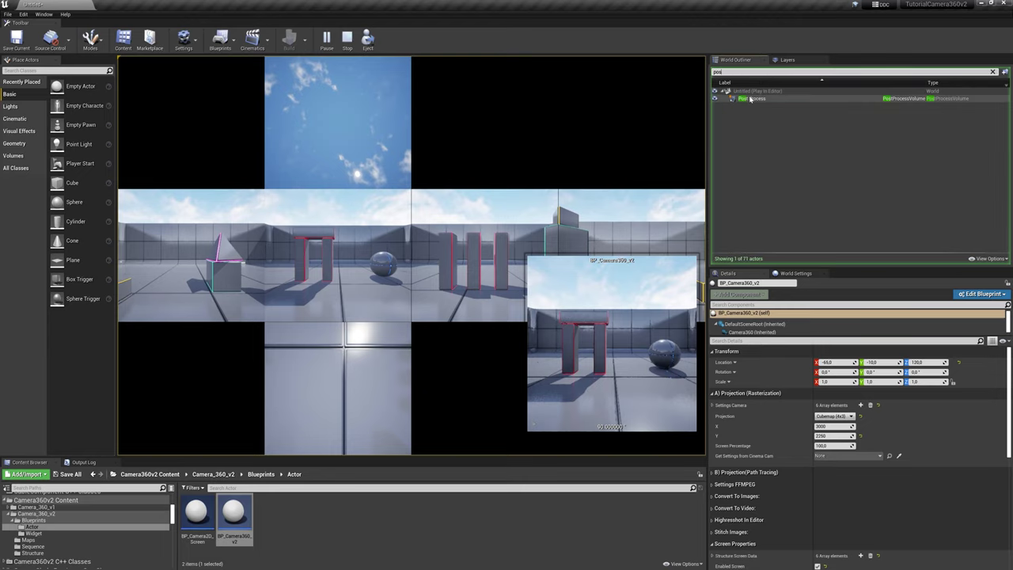
pyautogui.click(751, 98)
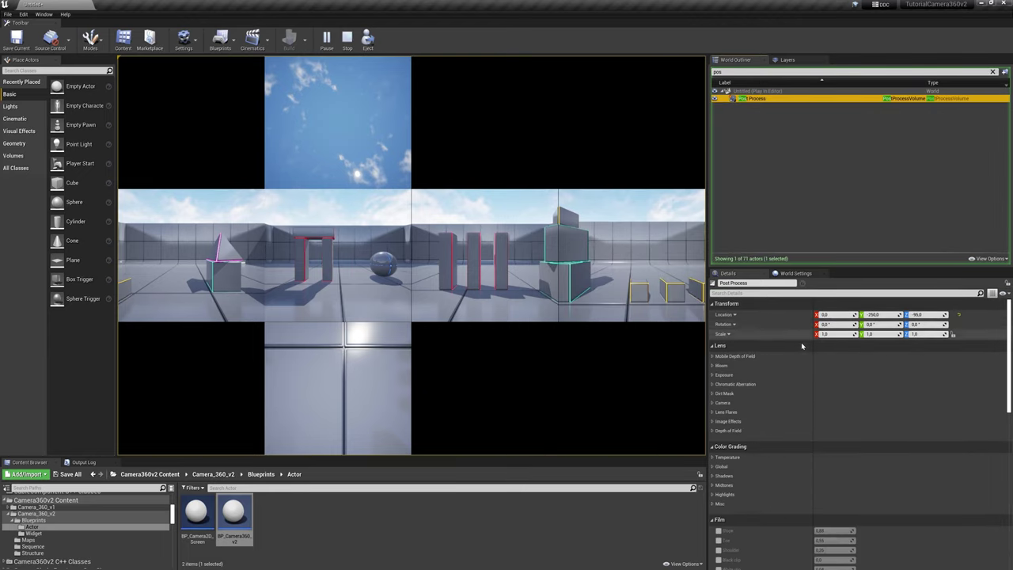
pyautogui.scroll(-1, 801, 346)
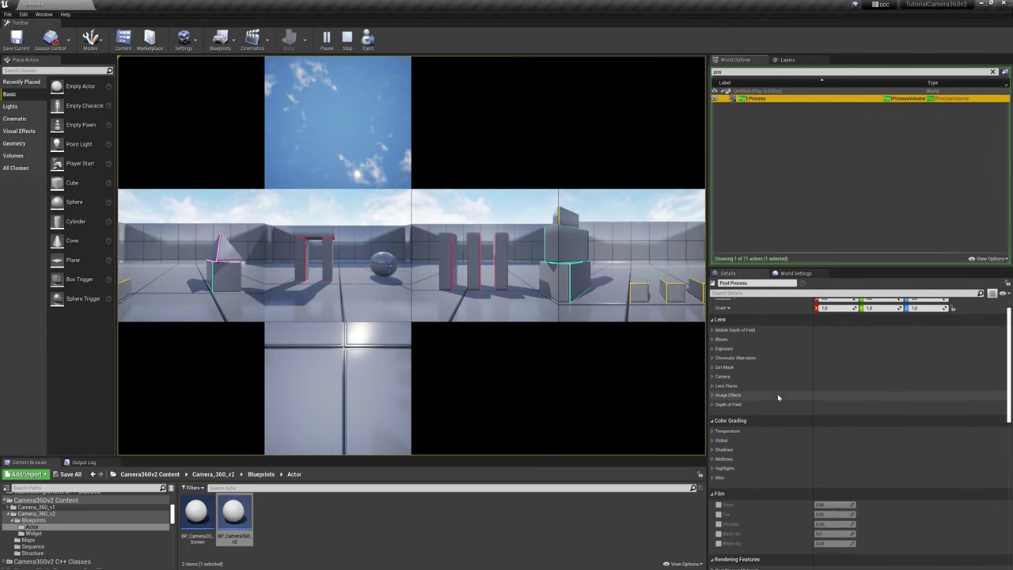
pyautogui.click(713, 339)
pyautogui.click(722, 359)
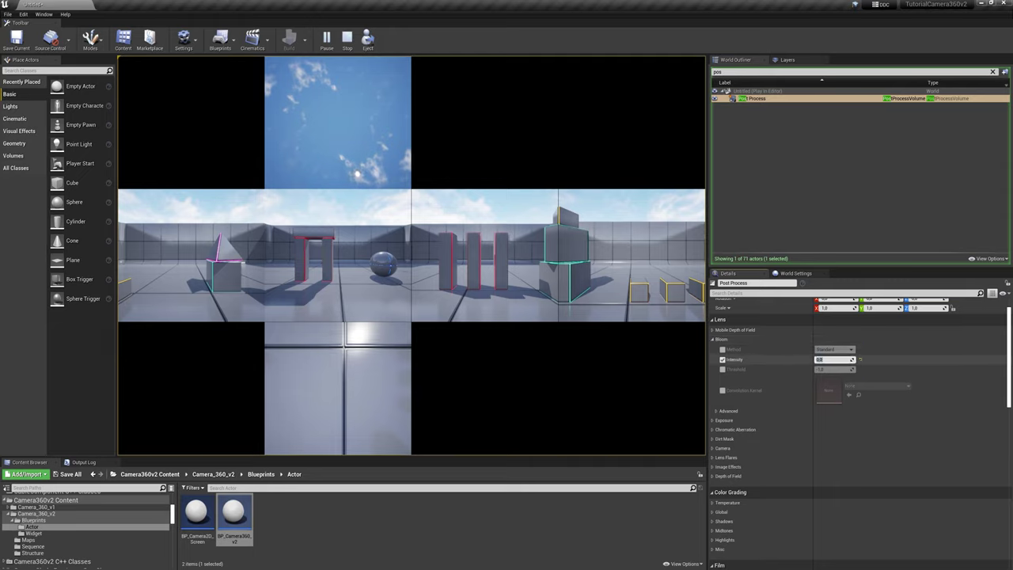
pyautogui.write('60')
pyautogui.click(714, 340)
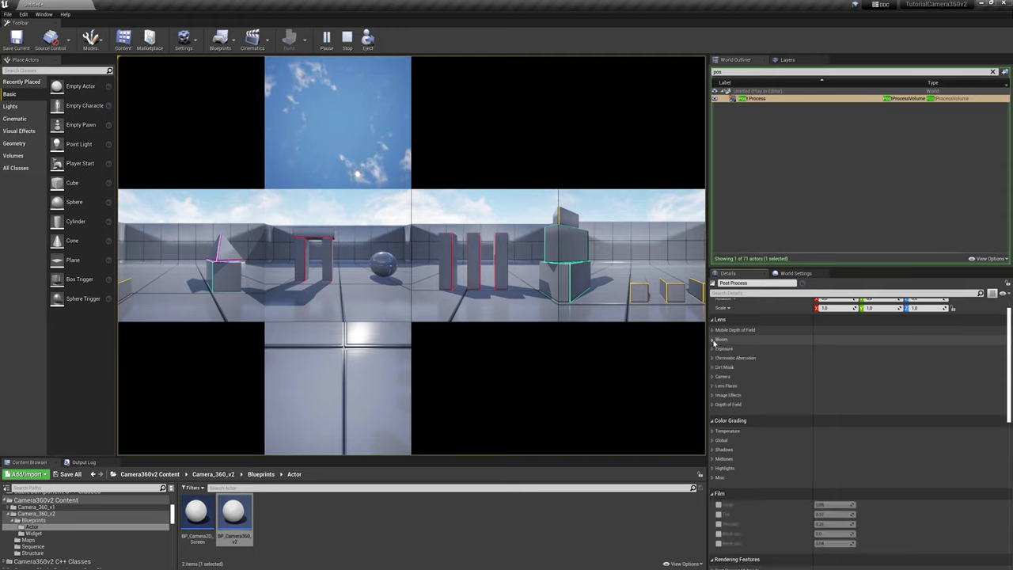
# Override the Post Process Vignette Intensity to 0 to remove the darkened edges.
pyautogui.click(713, 395)
pyautogui.click(722, 404)
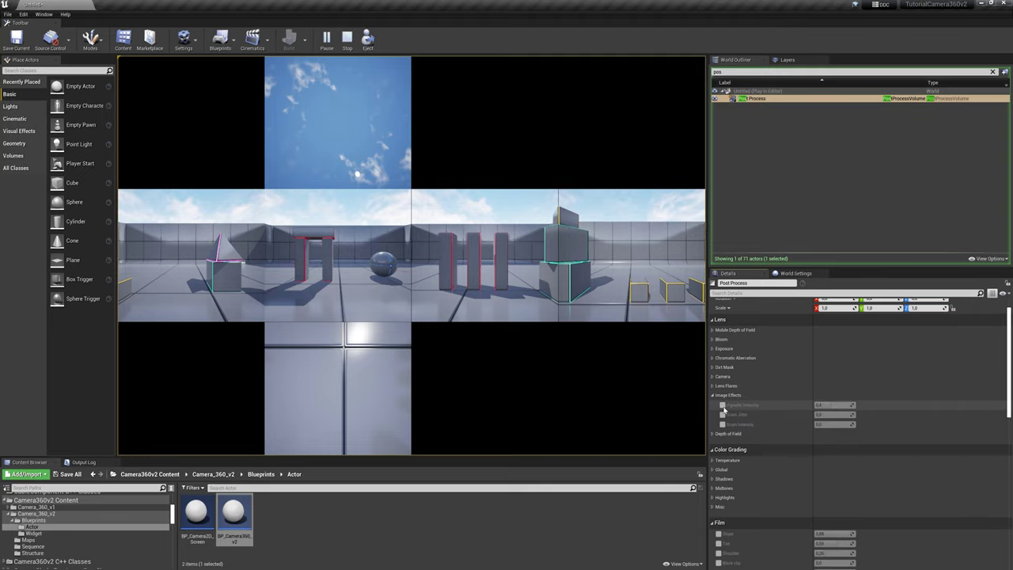
pyautogui.click(822, 405)
pyautogui.write('0')
pyautogui.press('Return')
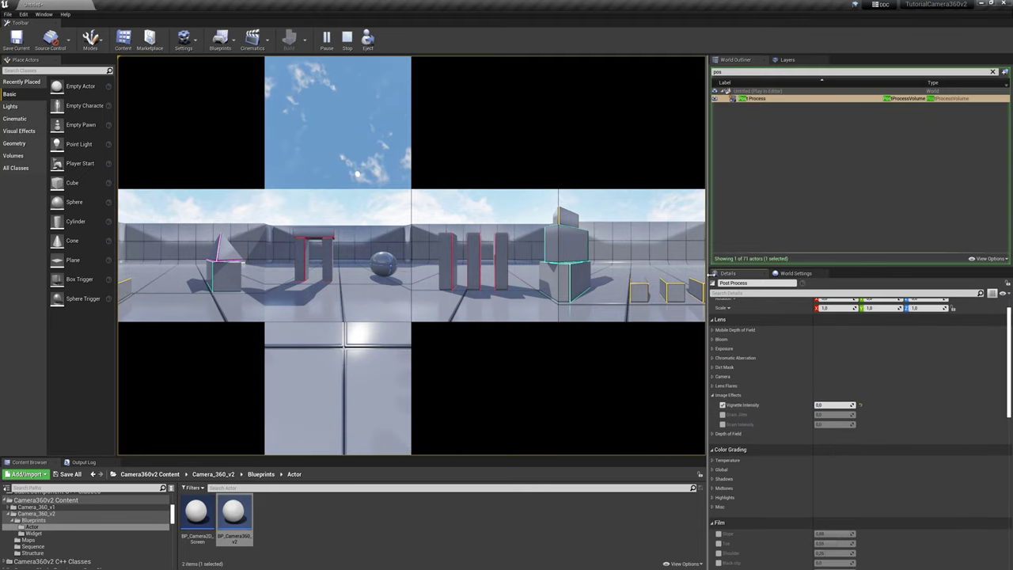
pyautogui.moveTo(711, 273); pyautogui.dragTo(707, 273)
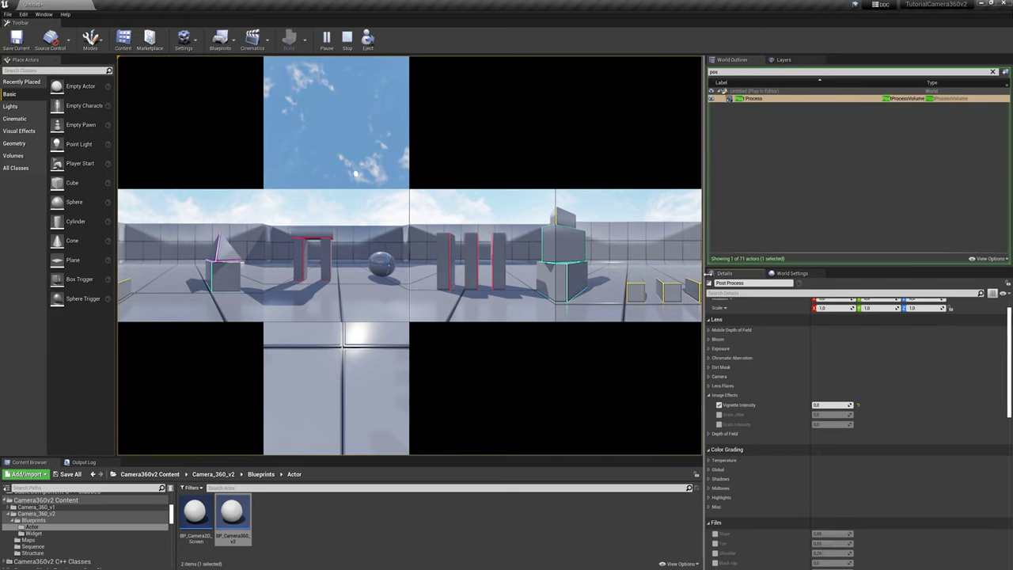
pyautogui.moveTo(709, 273); pyautogui.dragTo(705, 273)
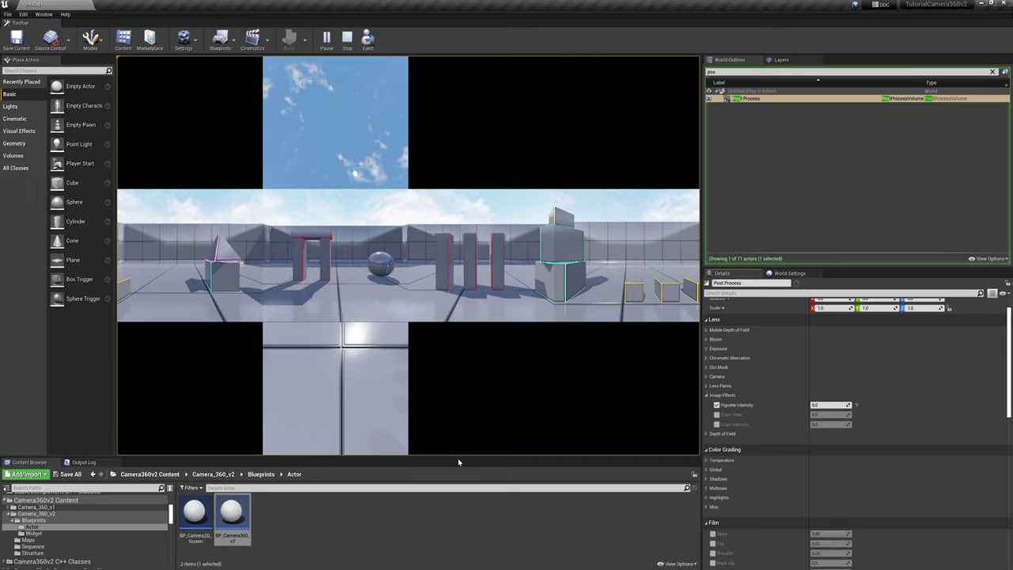
pyautogui.moveTo(458, 461); pyautogui.dragTo(458, 457)
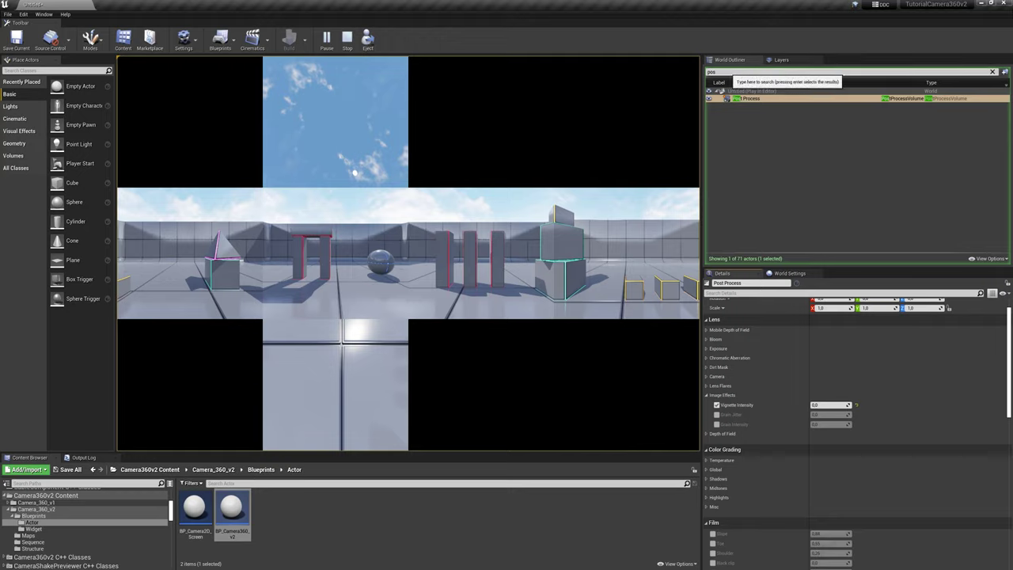
# Override Exposure with Manual metering and raise Exposure Compensation to about 12.43.
pyautogui.click(709, 349)
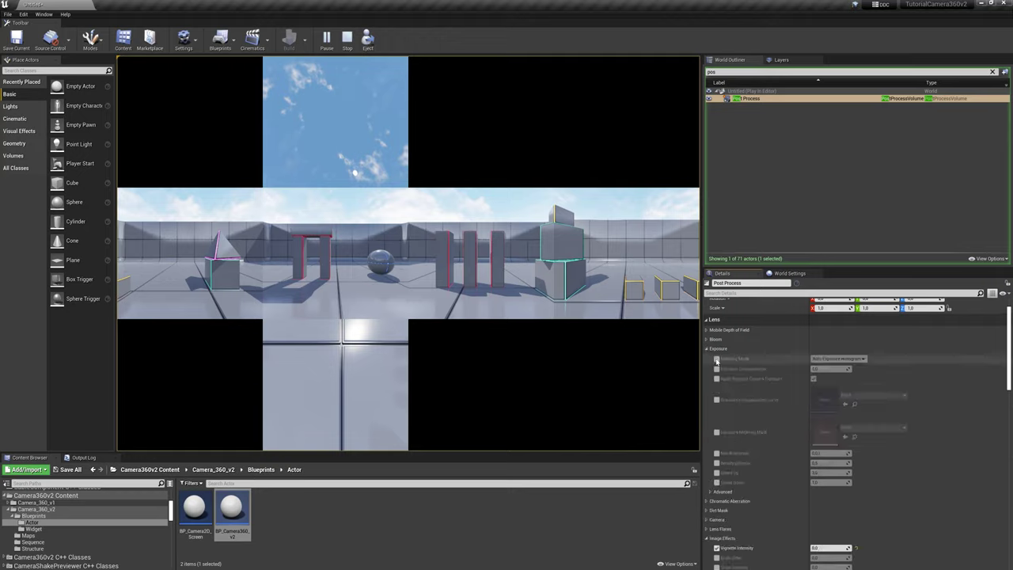
pyautogui.click(717, 358)
pyautogui.click(838, 358)
pyautogui.click(820, 377)
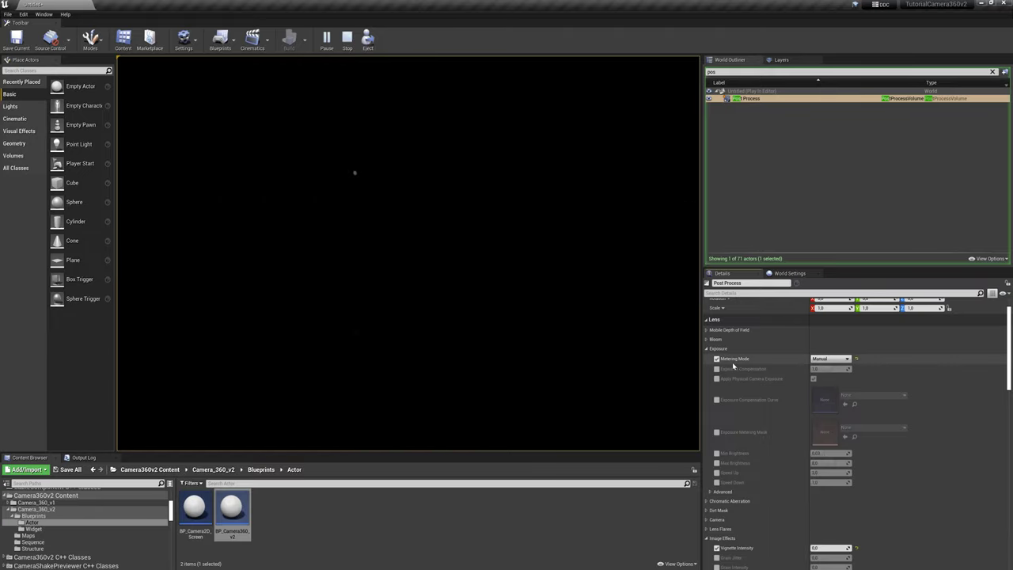
pyautogui.click(717, 368)
pyautogui.moveTo(831, 369); pyautogui.dragTo(847, 369)
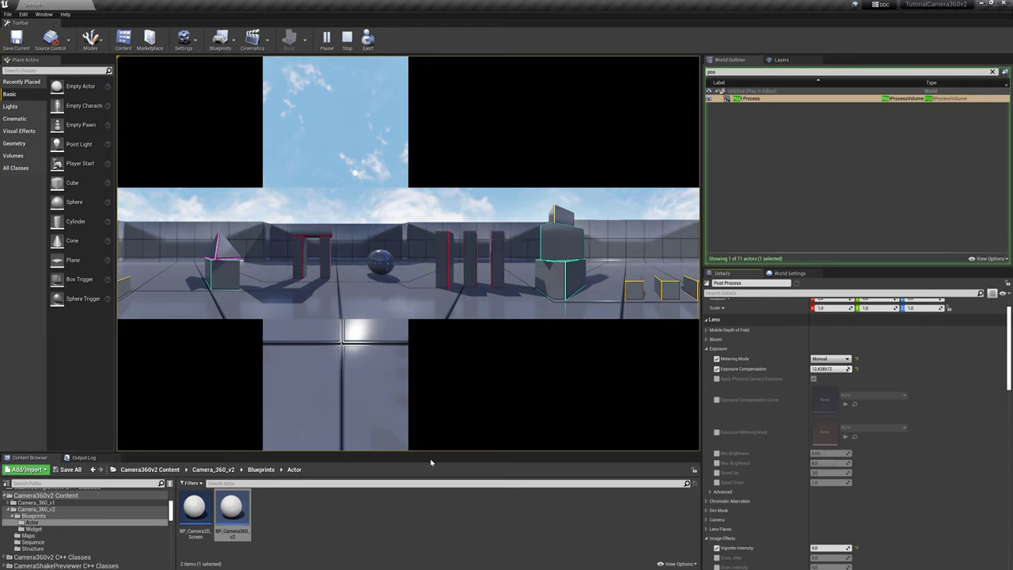
pyautogui.moveTo(431, 459); pyautogui.dragTo(433, 493)
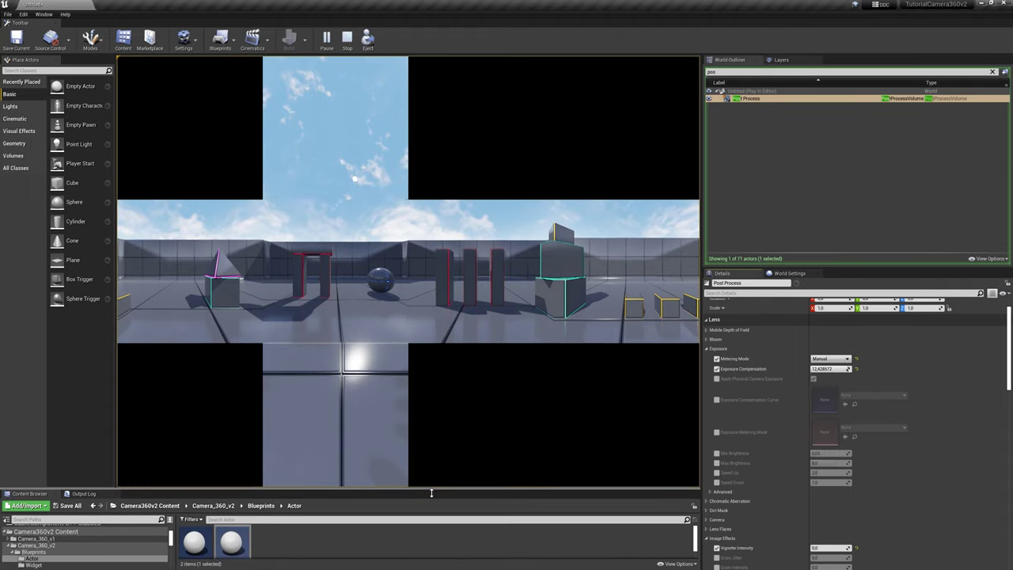
# Stop the play session from the toolbar, returning to level editing.
pyautogui.moveTo(433, 493); pyautogui.dragTo(429, 490)
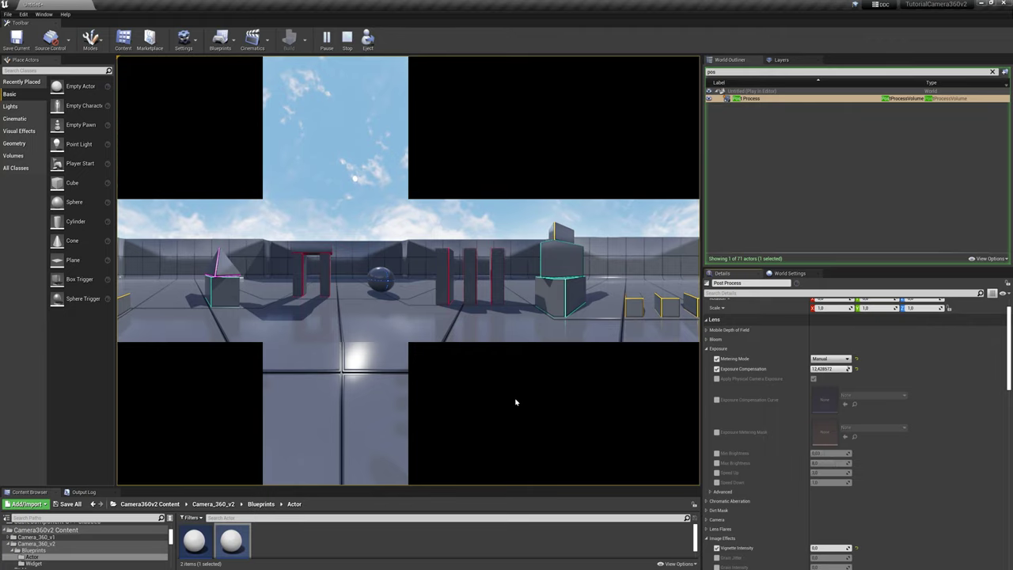
pyautogui.click(347, 38)
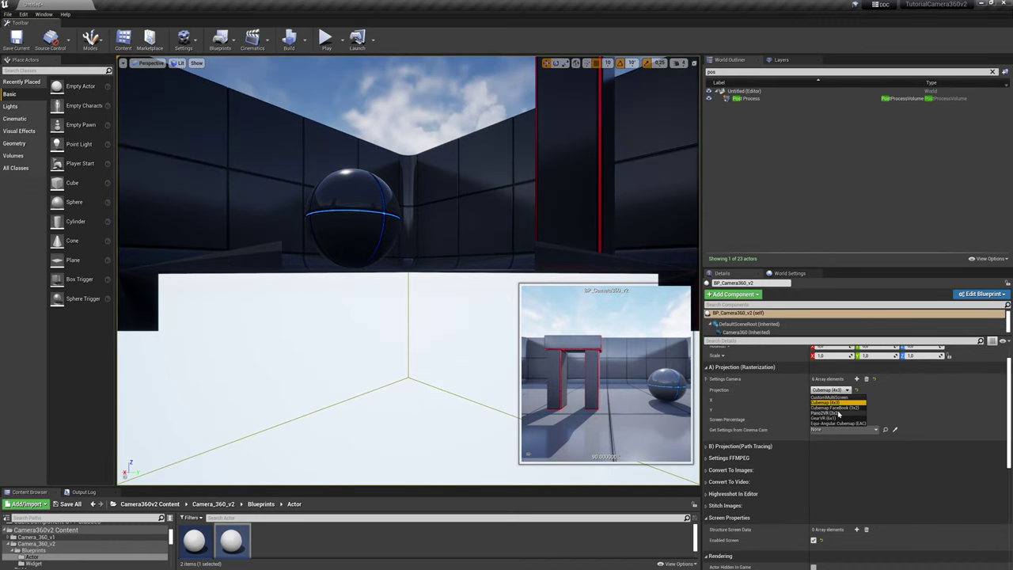
# Preview the current projection, then switch to Cubemap Facebook (3x2) and preview it.
pyautogui.click(326, 38)
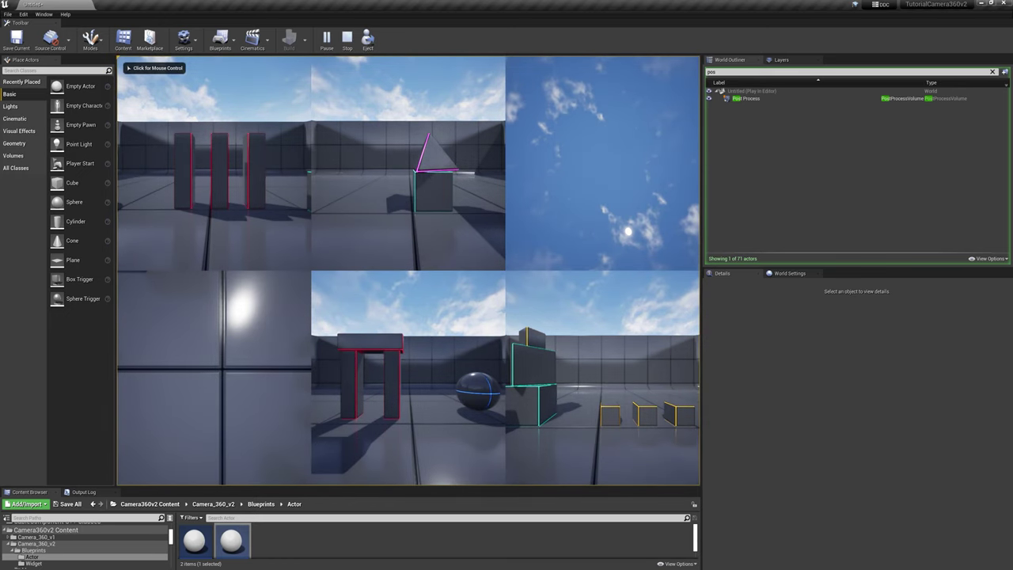
pyautogui.press('Escape')
pyautogui.click(838, 389)
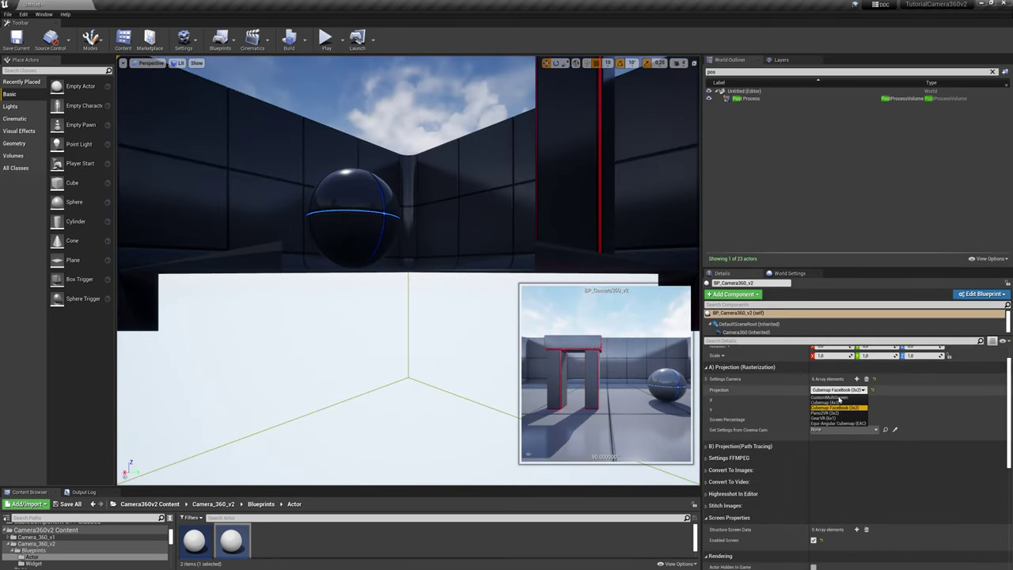
pyautogui.click(828, 413)
pyautogui.click(326, 38)
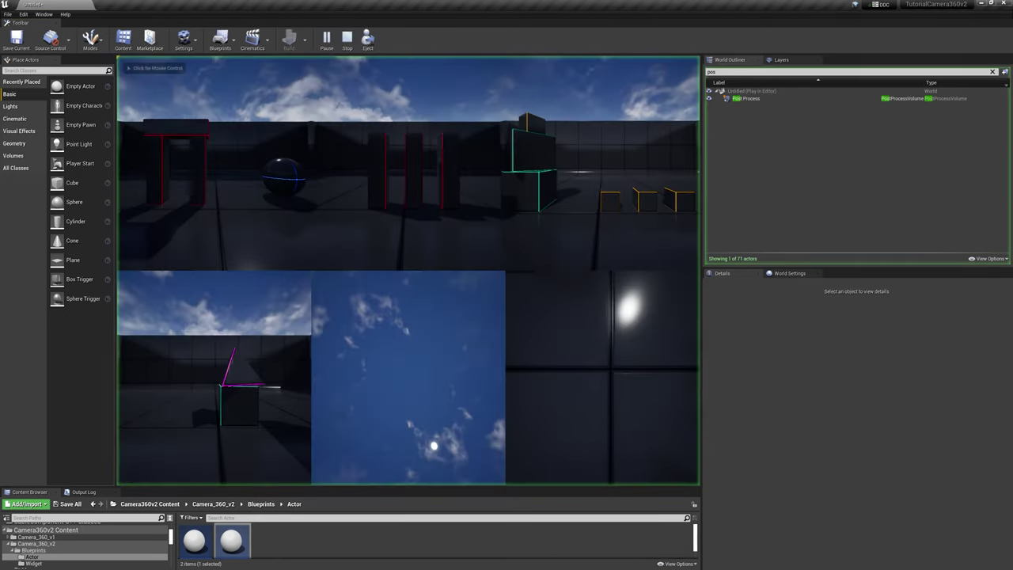
pyautogui.press('Escape')
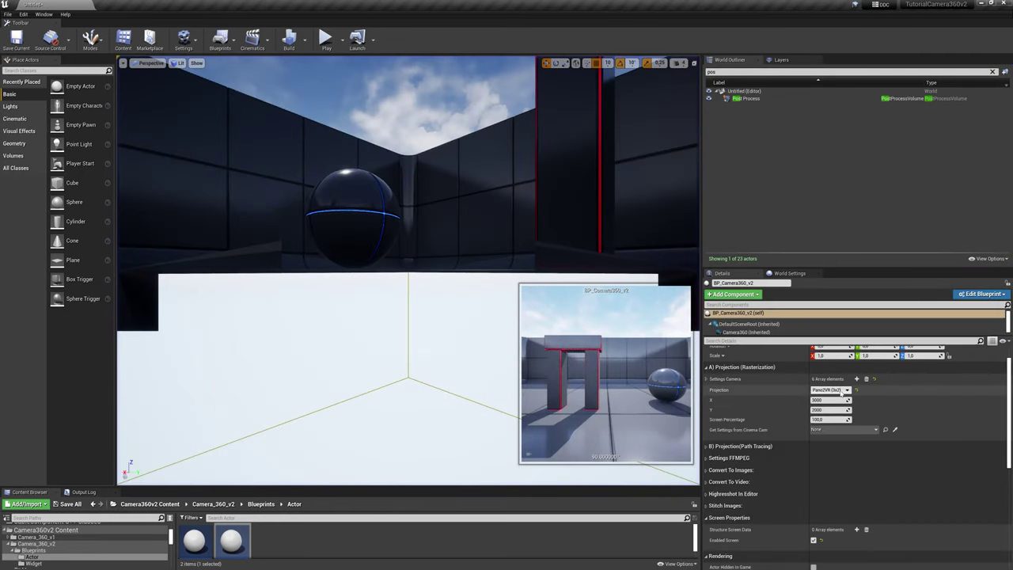
# Switch the projection to GearVR (6x1) and preview it in play.
pyautogui.click(831, 389)
pyautogui.click(829, 417)
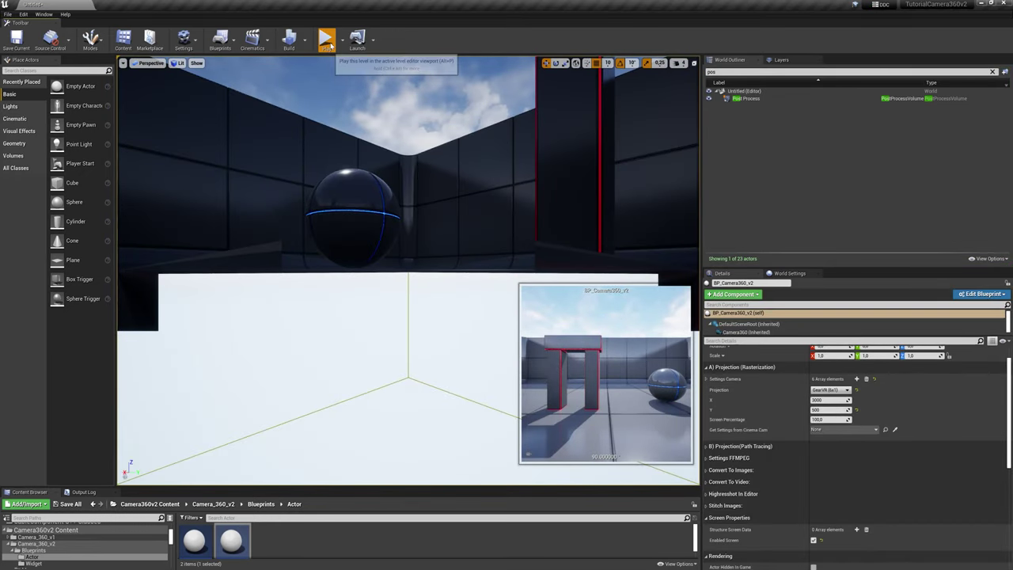
pyautogui.click(326, 38)
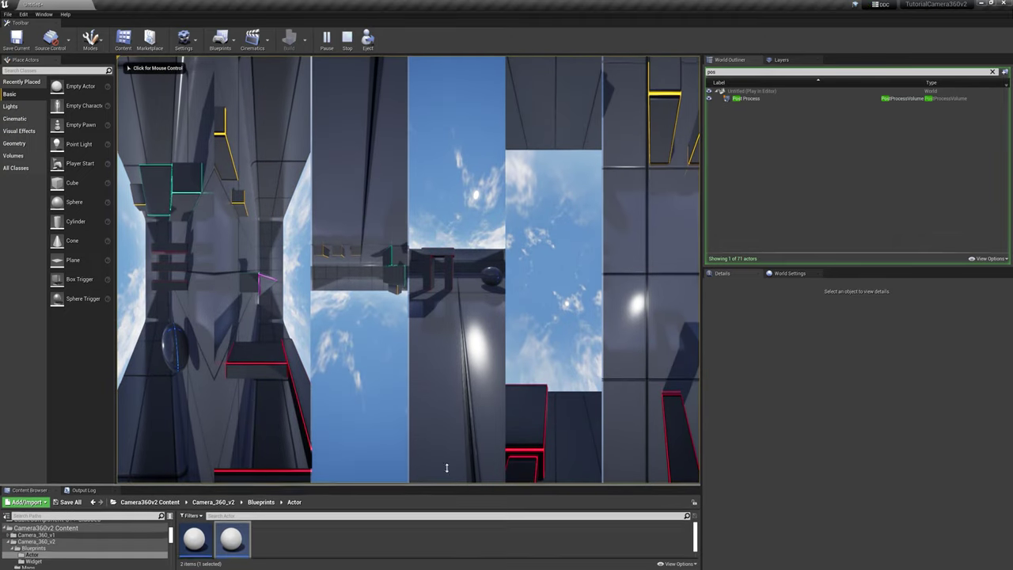
pyautogui.moveTo(448, 487); pyautogui.dragTo(443, 118)
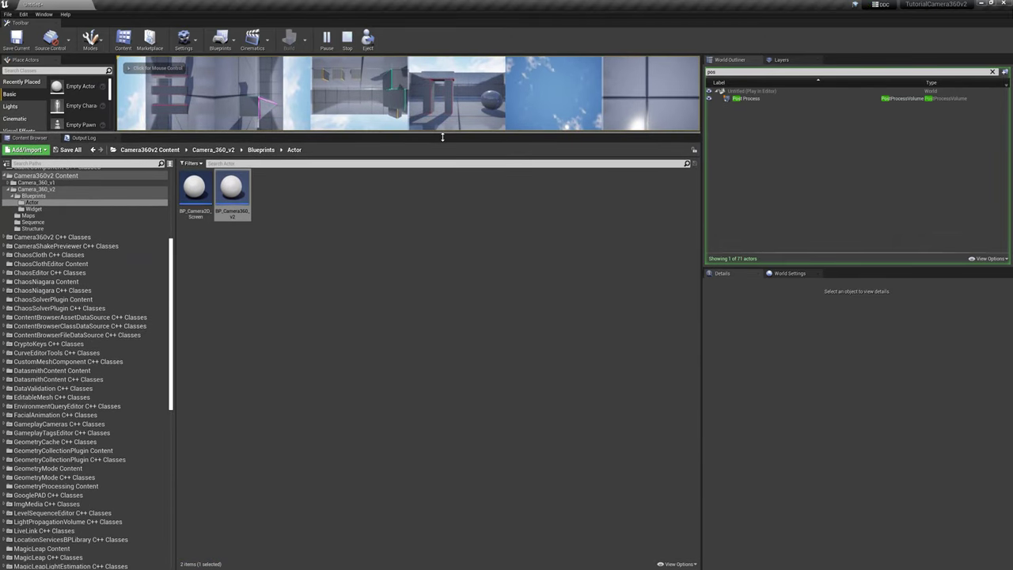
pyautogui.moveTo(443, 145); pyautogui.dragTo(431, 473)
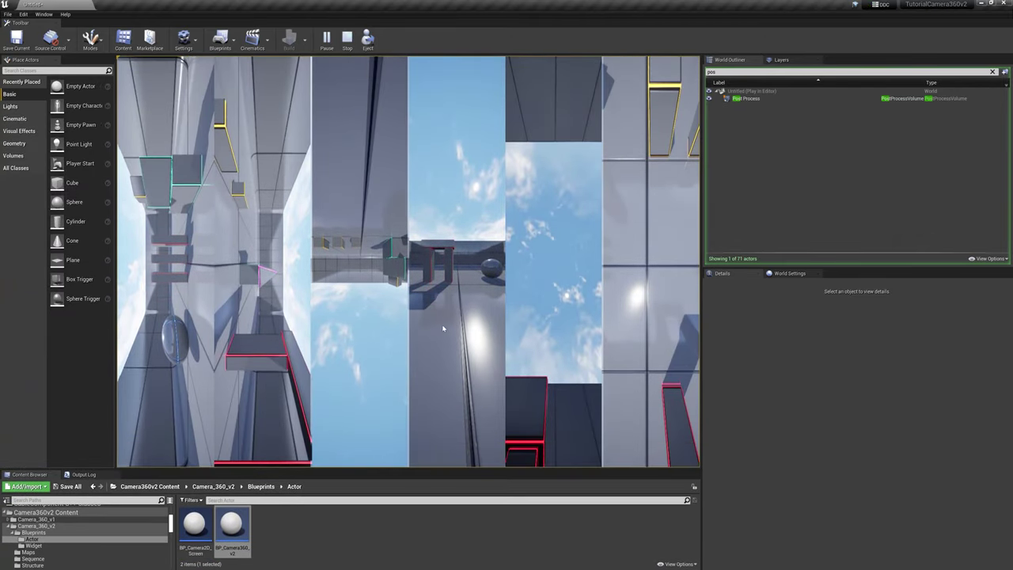
pyautogui.press('Escape')
# Switch the projection to Equi-Angular Cubemap (EAC) and preview it in play.
pyautogui.click(830, 389)
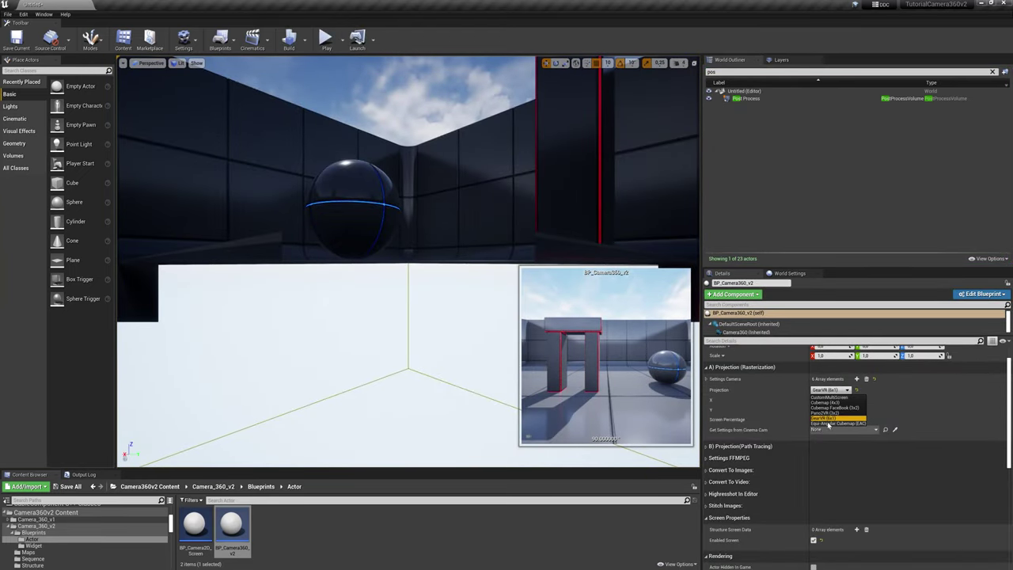
pyautogui.click(830, 413)
pyautogui.click(325, 37)
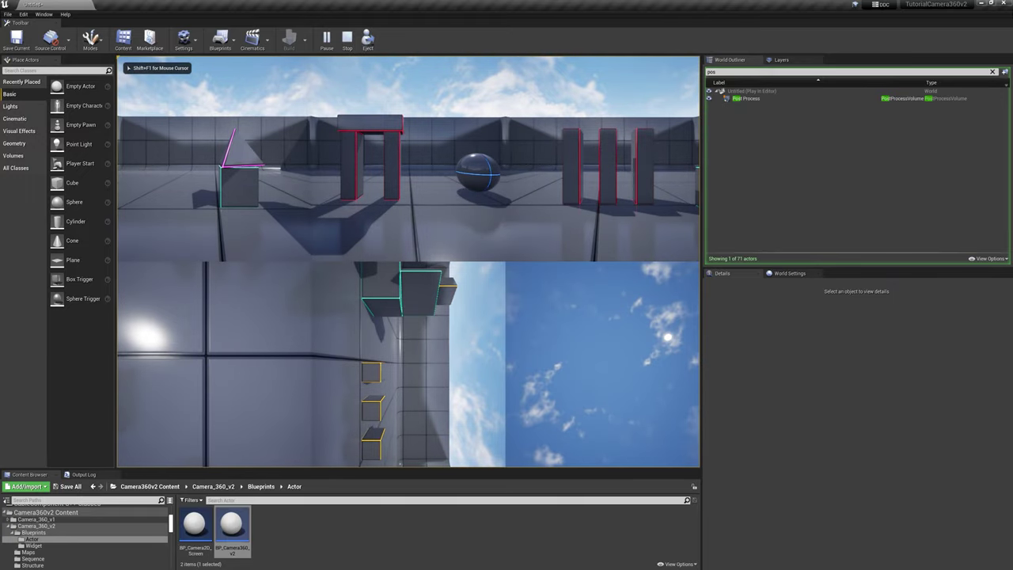
pyautogui.press('Escape')
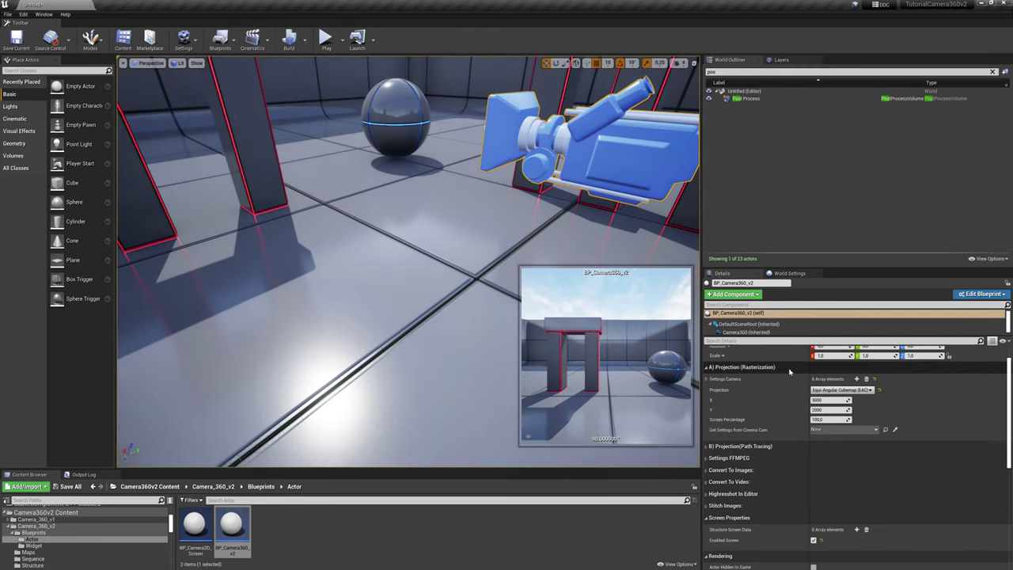
# Set the projection to Cubemap Facebook (3x2) with X resolution 5000, making Y 3333.
pyautogui.click(842, 389)
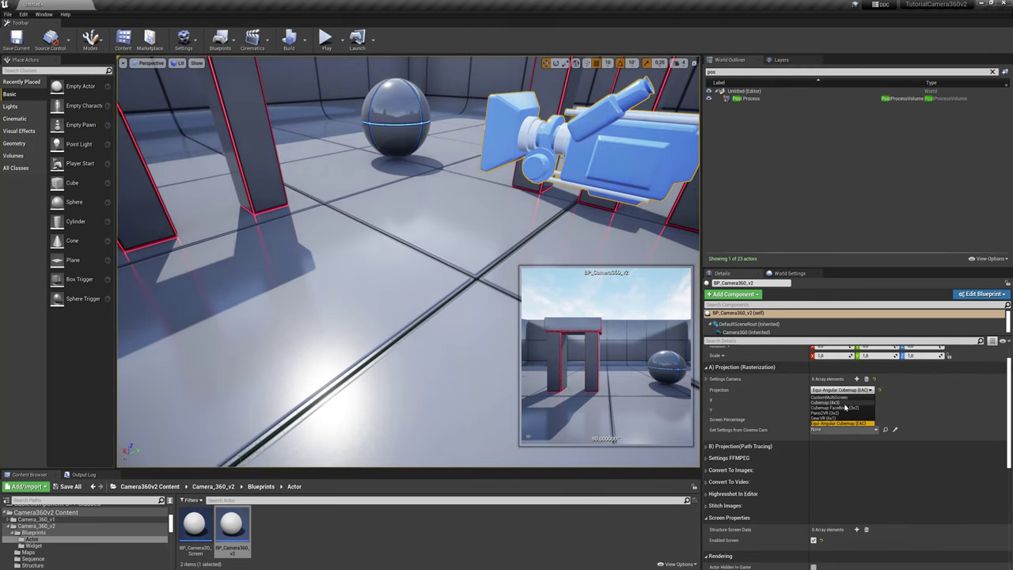
pyautogui.click(829, 407)
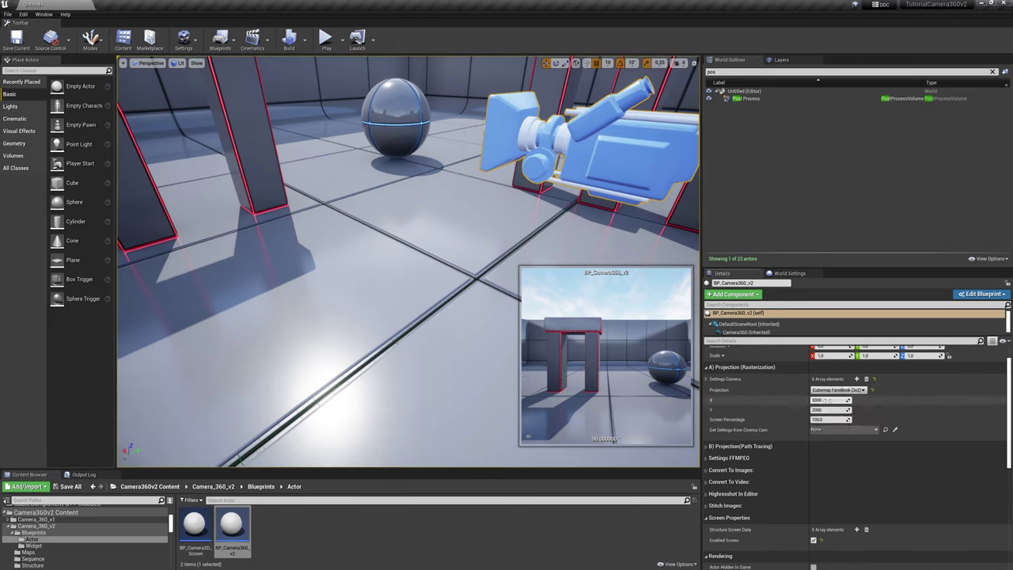
pyautogui.click(829, 401)
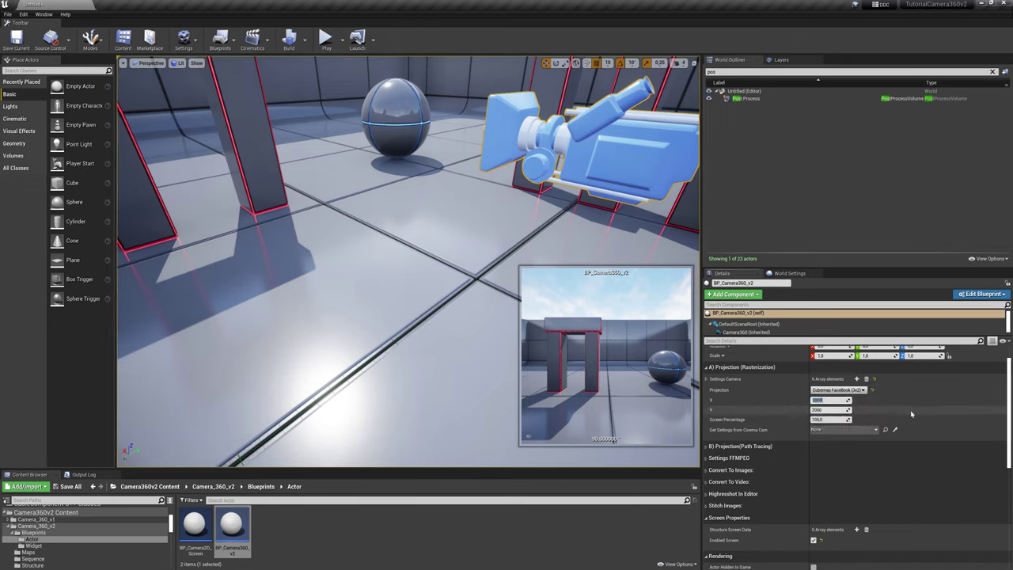
pyautogui.write('50')
pyautogui.press('Return')
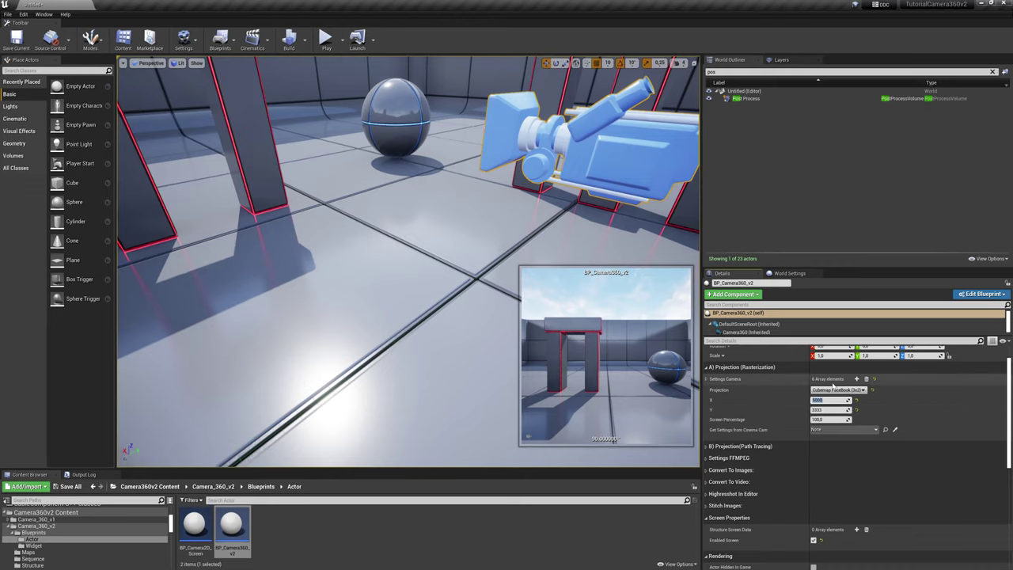
# Play the level and run HighResShot 5000x in the console to save a PNG.
pyautogui.click(325, 38)
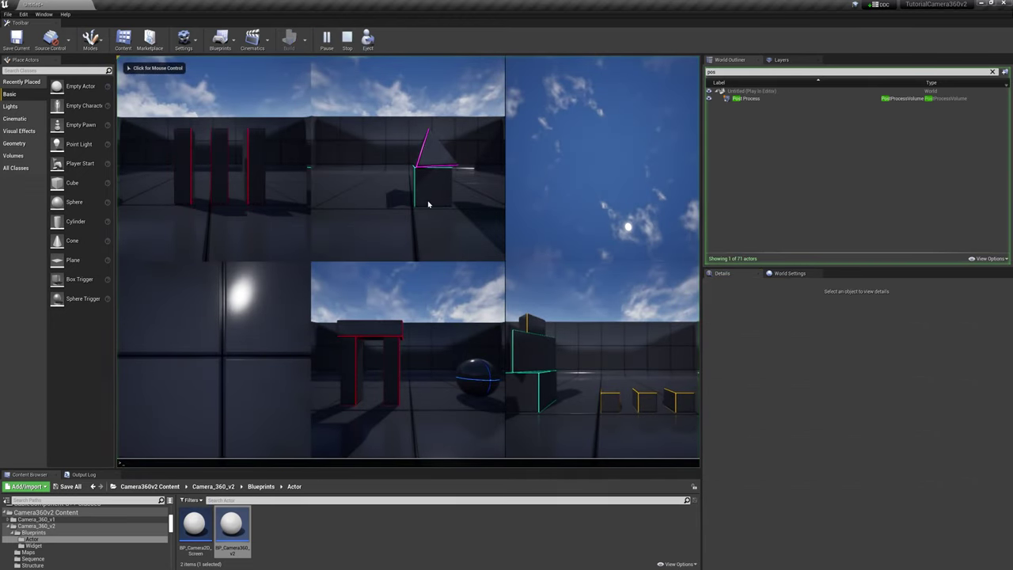
pyautogui.write('high')
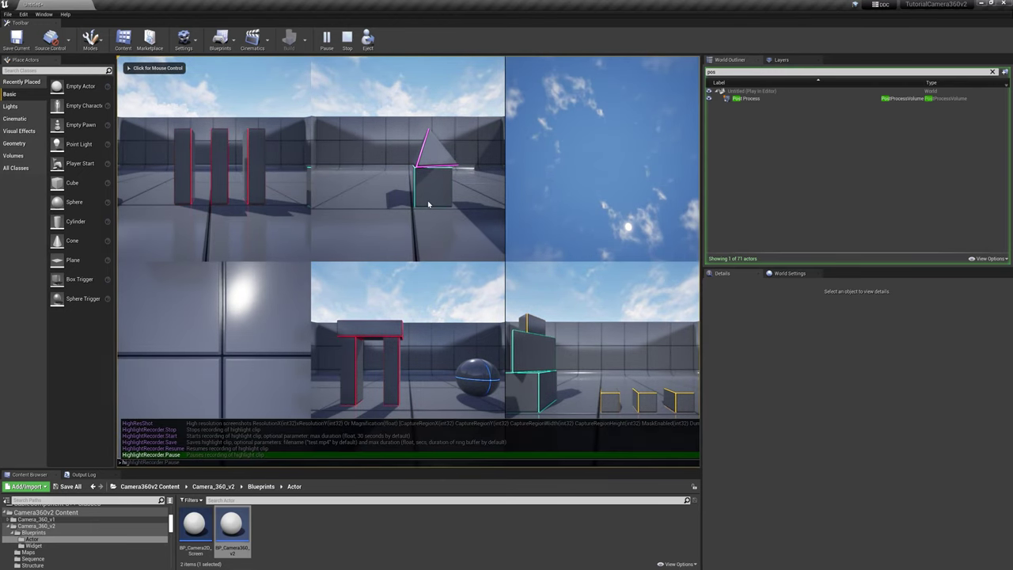
pyautogui.write('res')
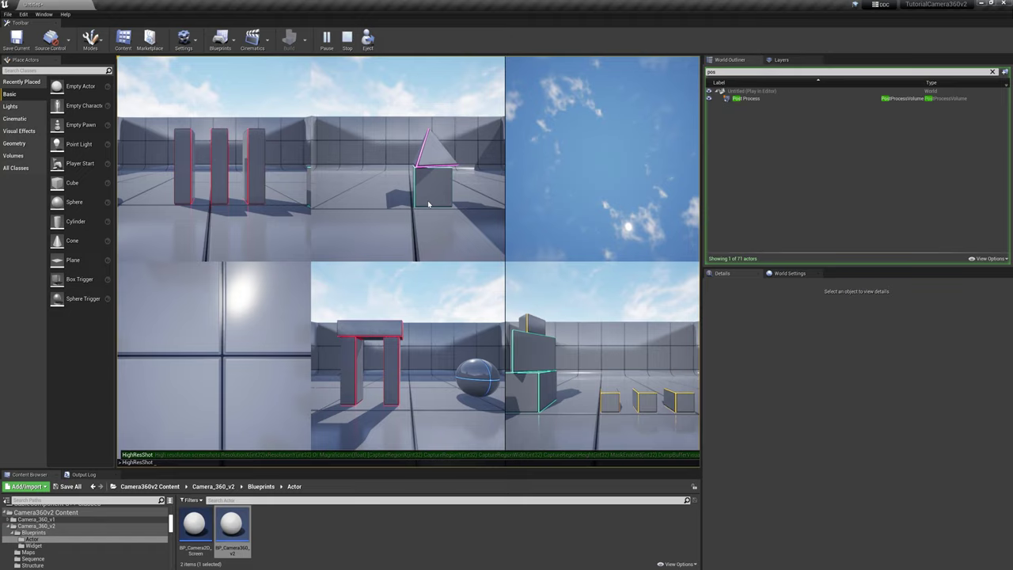
pyautogui.write('500')
pyautogui.write('0x3333')
pyautogui.press('Return')
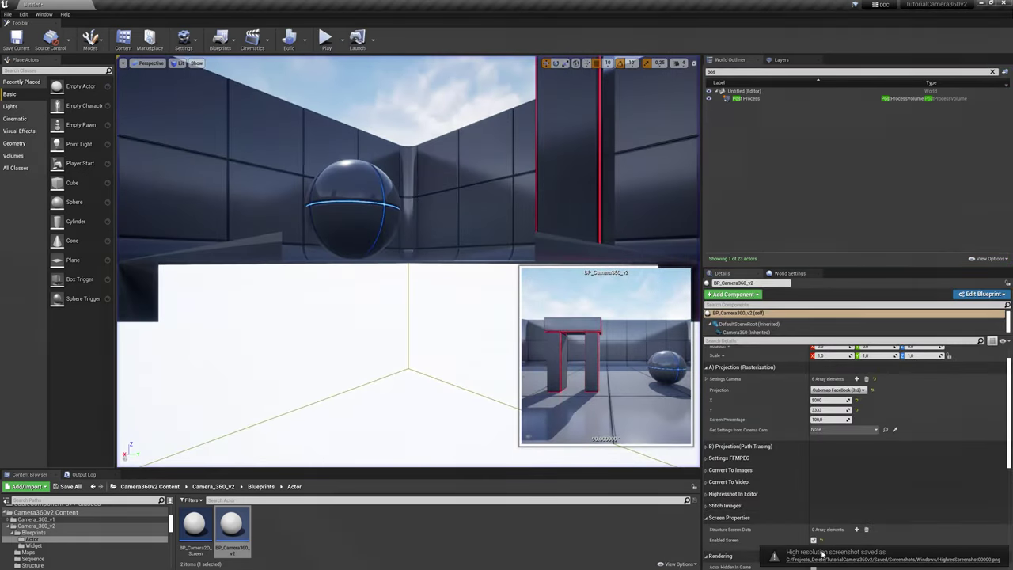
# View HighresScreenshot00000.png in Photos, zooming in and back out to fit the window.
pyautogui.doubleClick(294, 105)
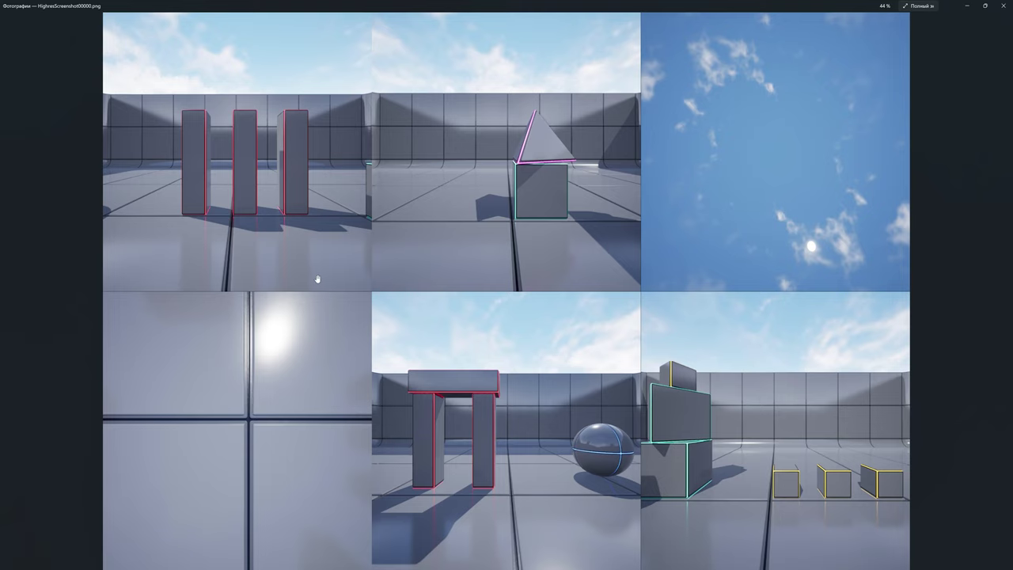
pyautogui.scroll(2, 317, 278)
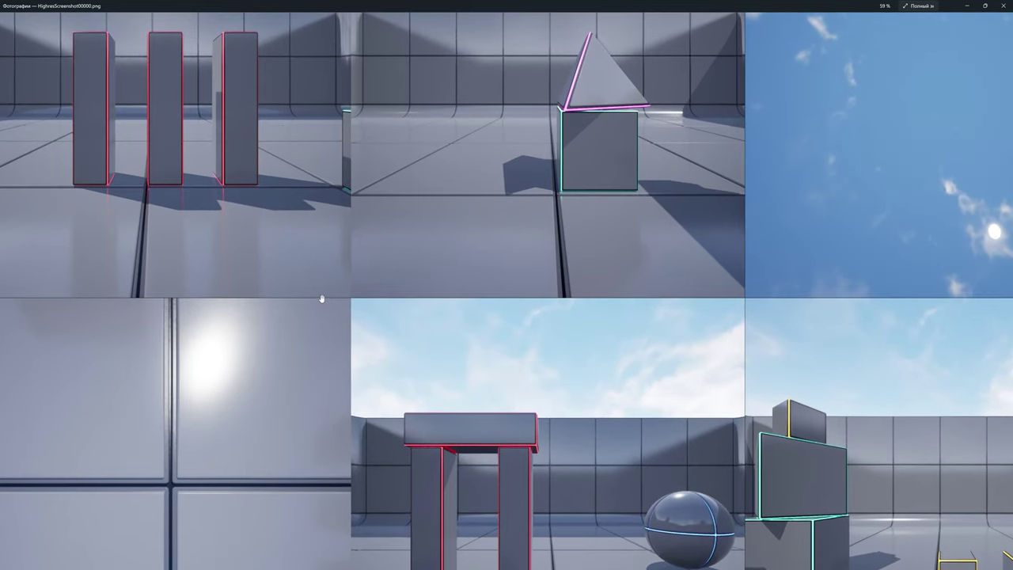
pyautogui.scroll(-2, 301, 294)
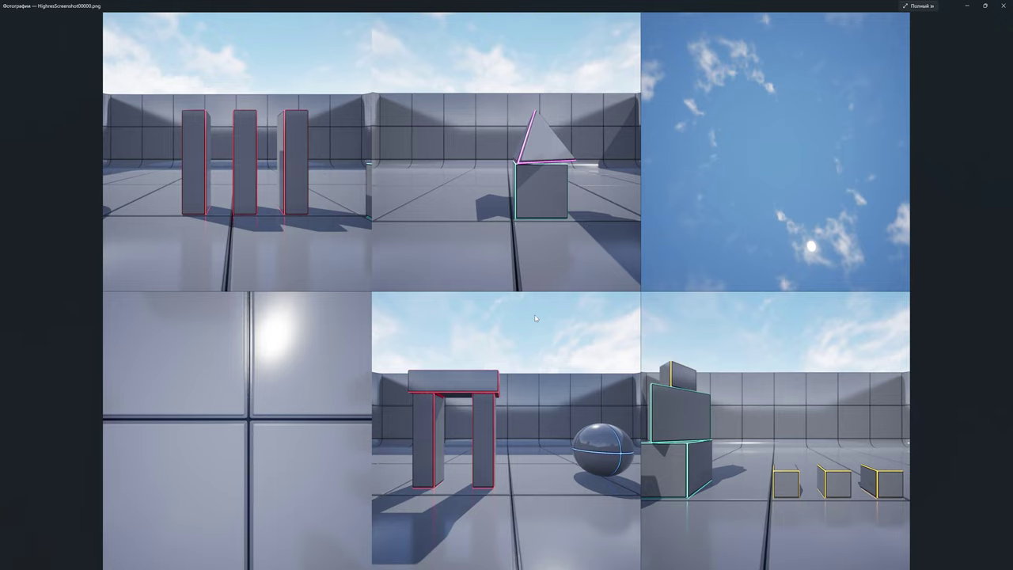
# Close the photo viewer and minimize the Screenshots folder window to reveal the Unreal level.
pyautogui.hotkey('alt', 'F4')
pyautogui.hotkey('alt', 'Up')
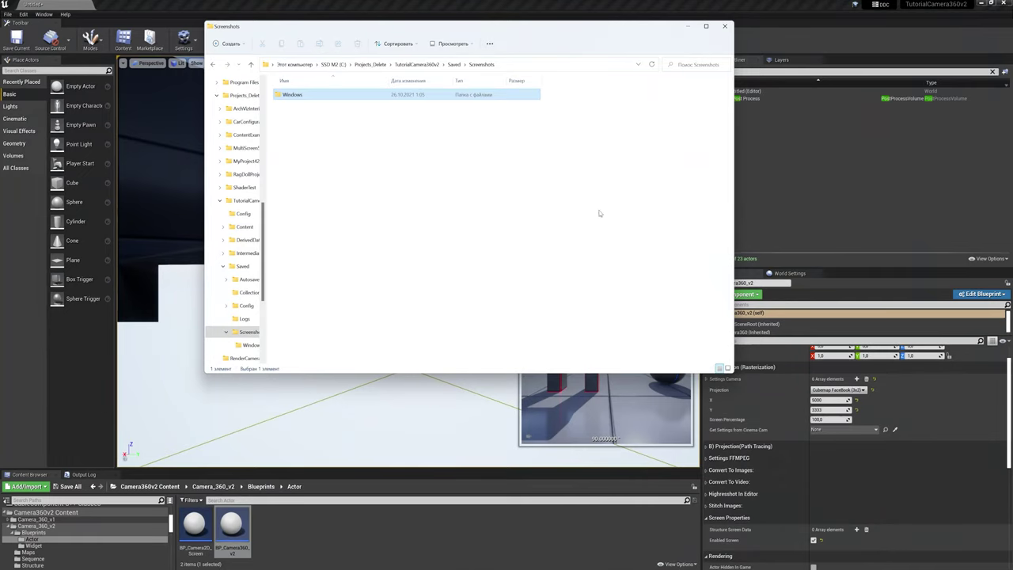
pyautogui.click(687, 26)
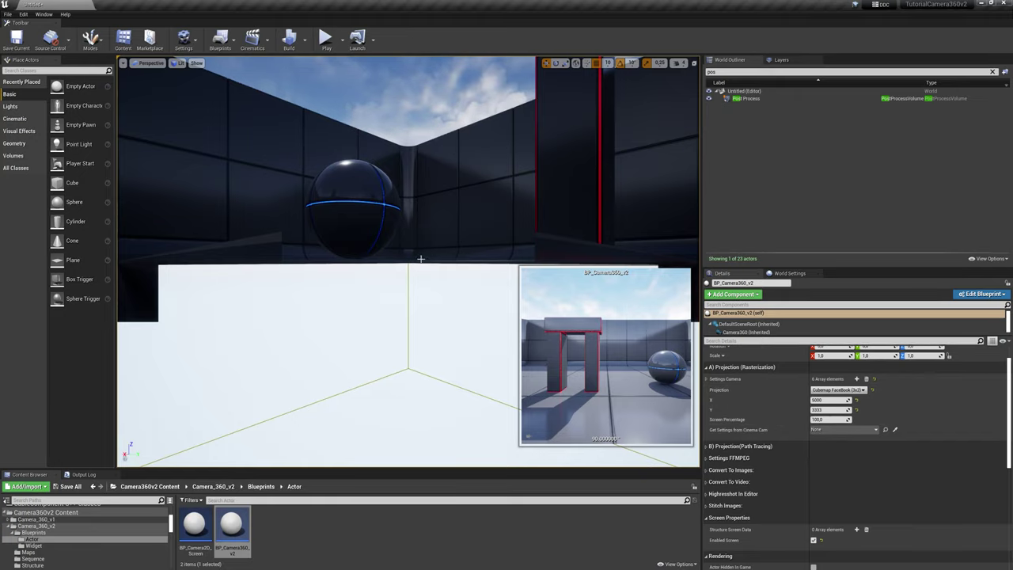
# Place a new Cine Camera Actor in the level, found by searching 'cine'.
pyautogui.moveTo(443, 332); pyautogui.dragTo(444, 396, button='right')
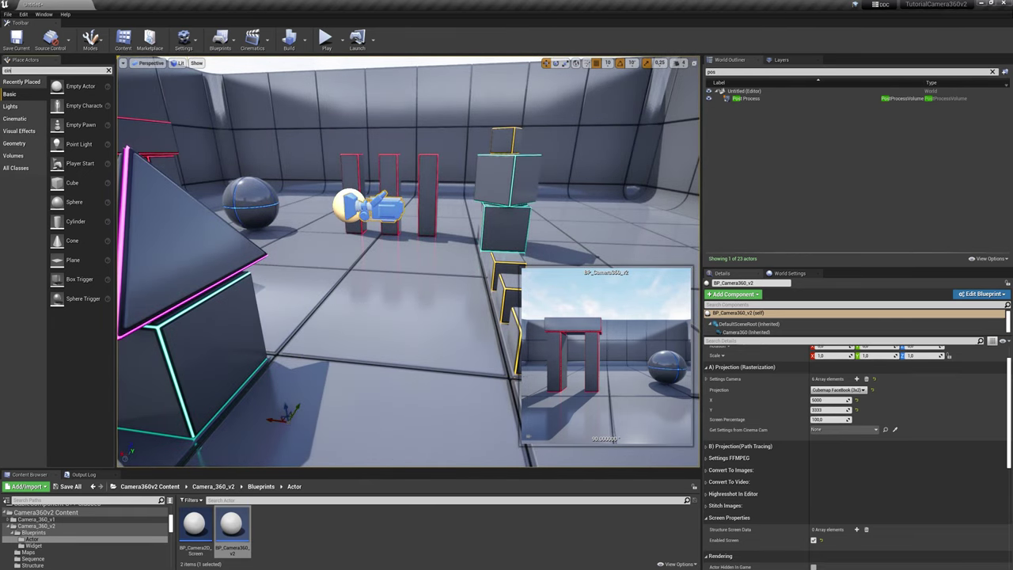
pyautogui.click(55, 71)
pyautogui.write('cine')
pyautogui.moveTo(76, 89); pyautogui.dragTo(356, 237)
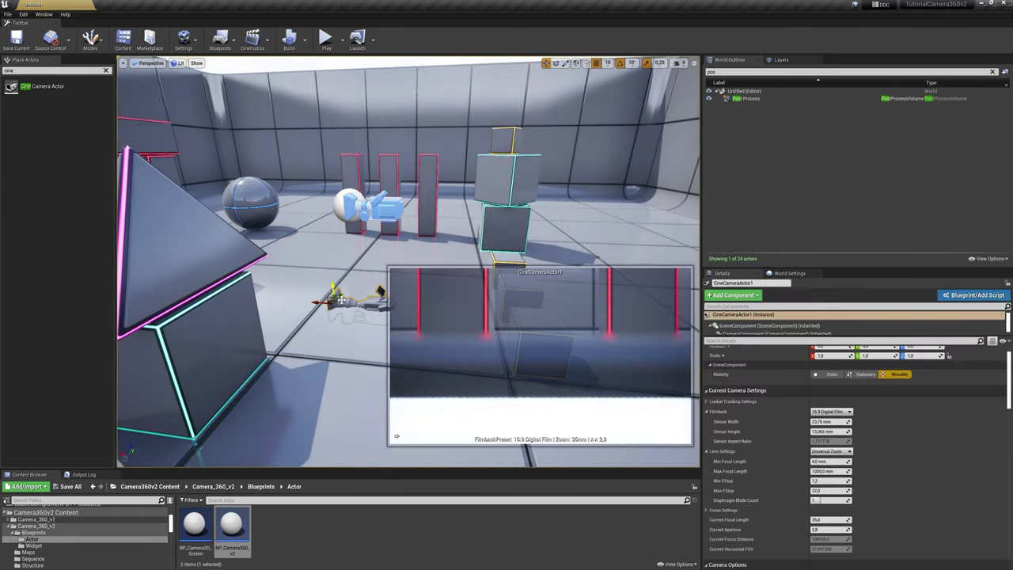
# Assign the new cine camera as BP_Camera360_v2's Get Settings from Cinema Cam source.
pyautogui.click(349, 204)
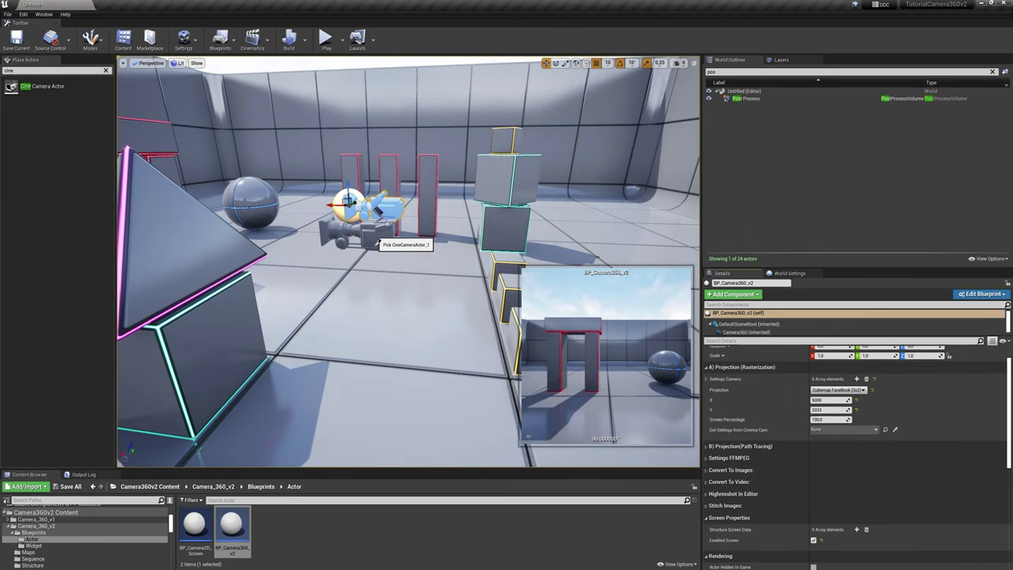
pyautogui.click(372, 237)
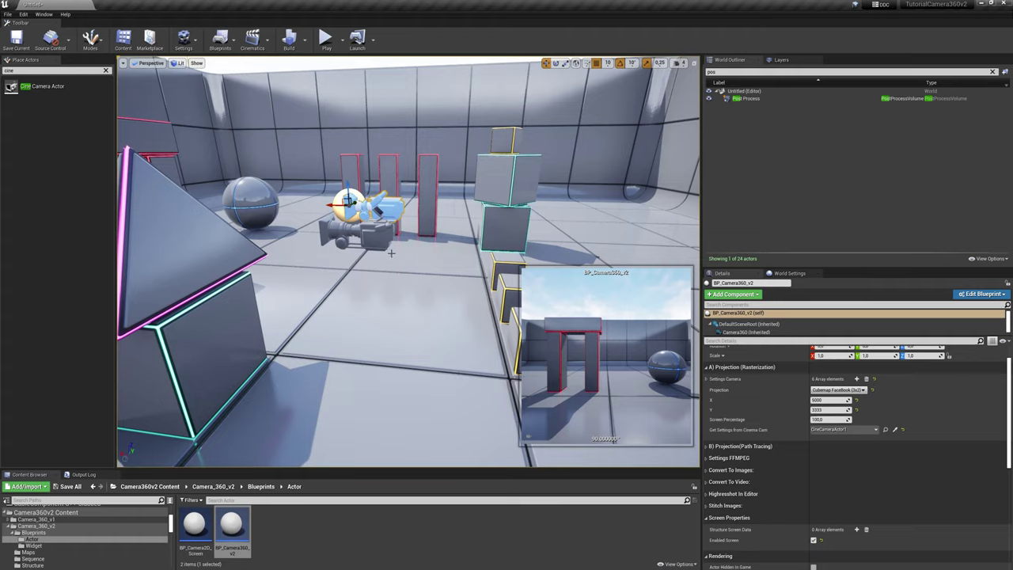
pyautogui.click(388, 252)
pyautogui.click(402, 213)
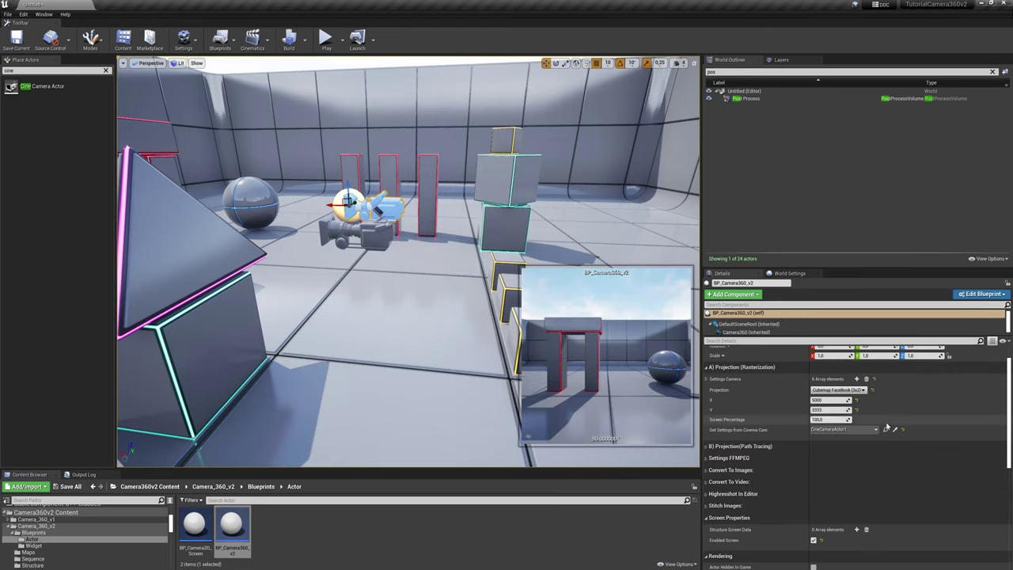
# Delete the temporary cine camera and reselect the Camera360 actor.
pyautogui.click(383, 255)
pyautogui.press('Delete')
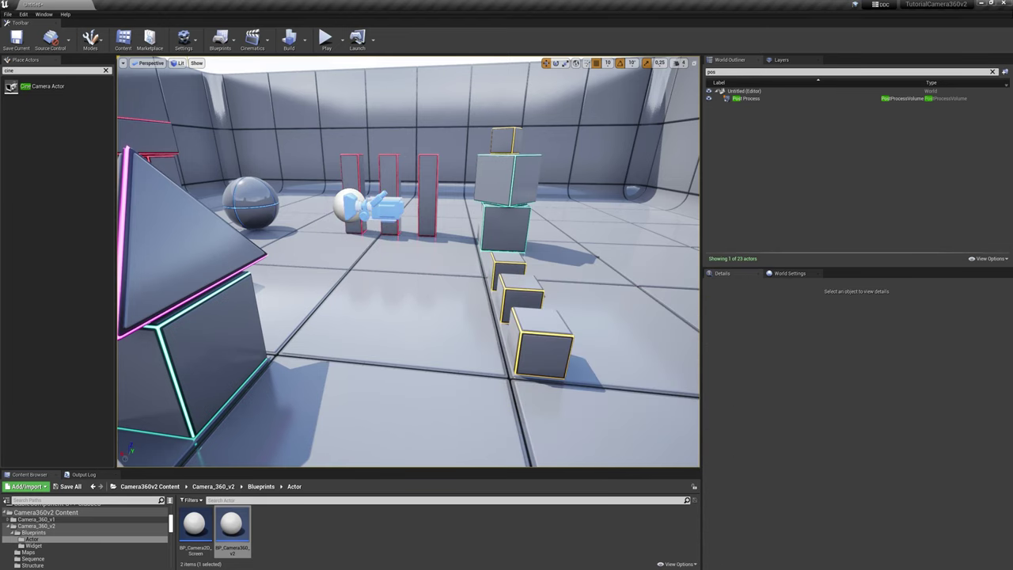
pyautogui.click(385, 217)
# Keep the path-tracing projection at Equirectangular (360) and recompile the shaders.
pyautogui.click(736, 367)
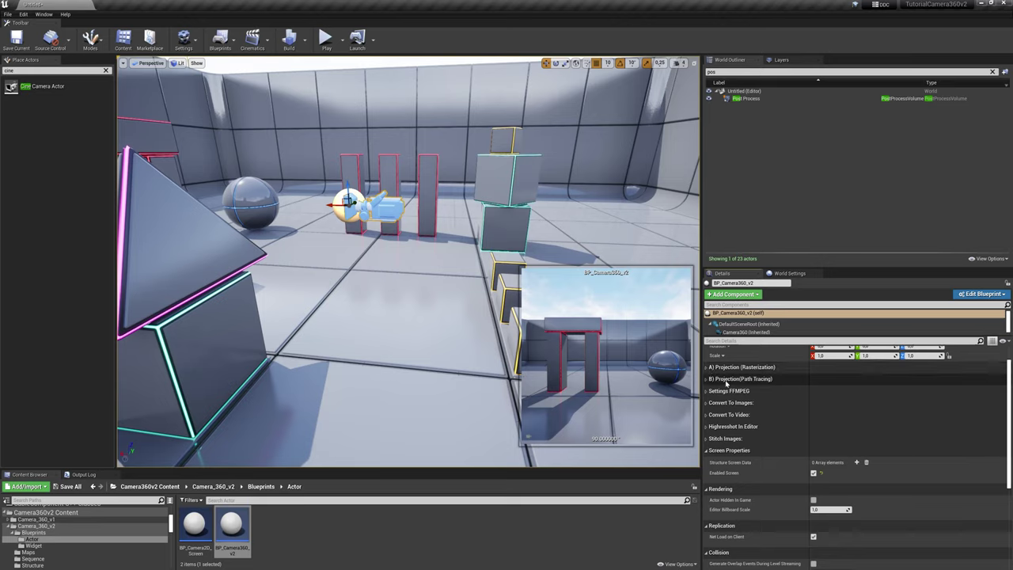
pyautogui.click(744, 378)
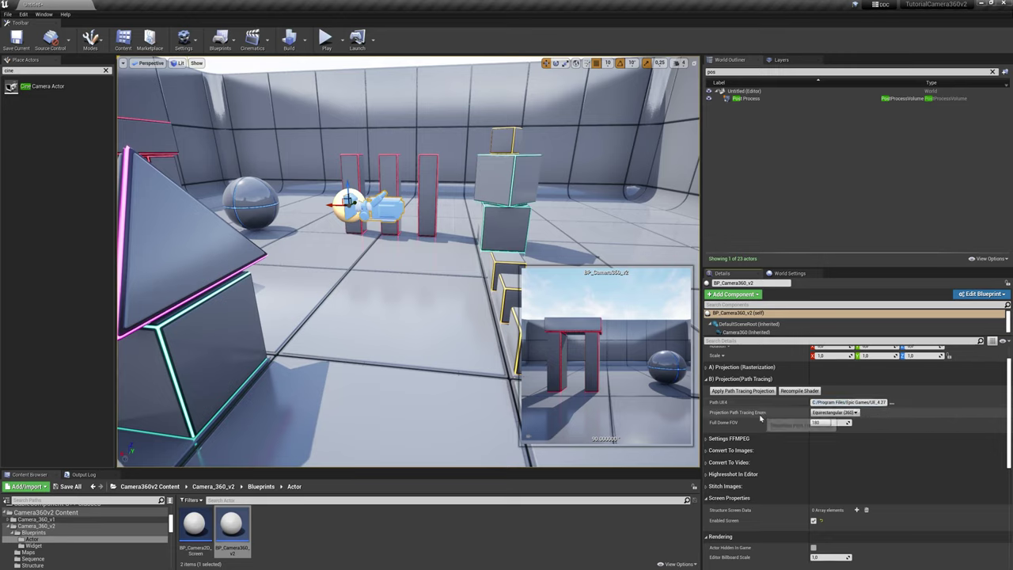
pyautogui.click(827, 412)
pyautogui.click(852, 420)
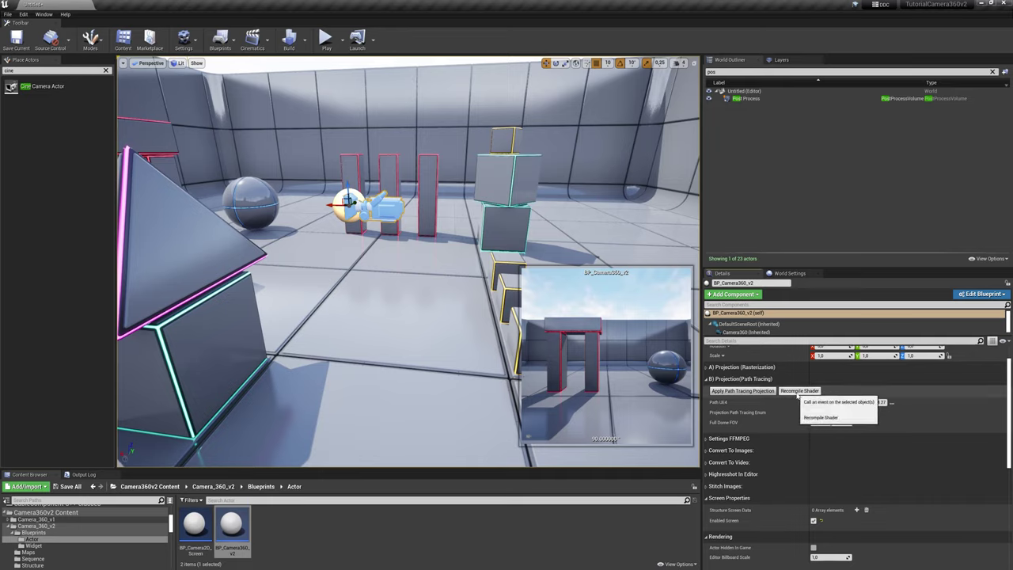
pyautogui.click(798, 391)
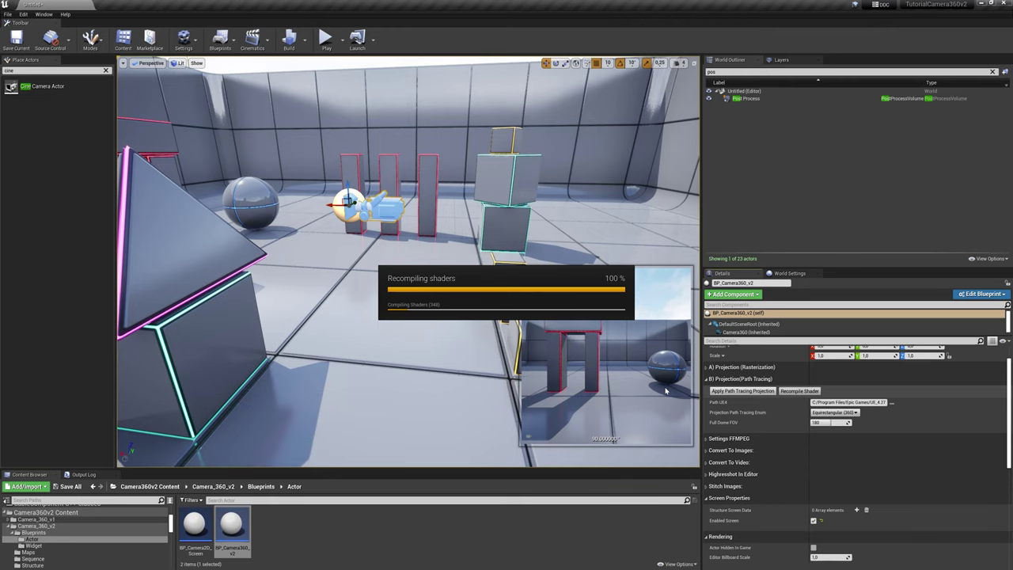
pyautogui.hotkey('alt', 'z')
pyautogui.hotkey('alt', 'F9')
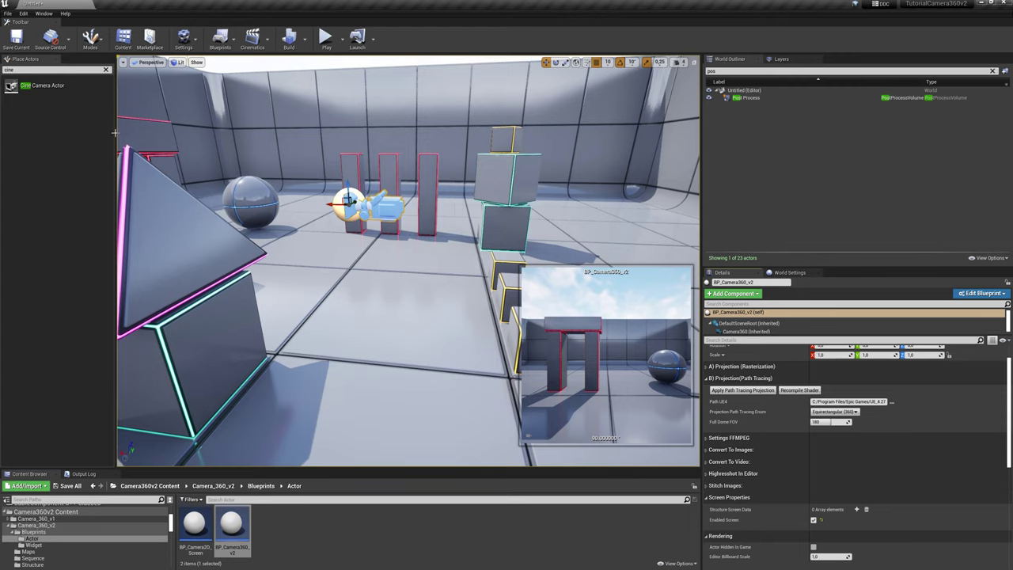
# Switch the viewport view mode to Path Tracing.
pyautogui.click(181, 62)
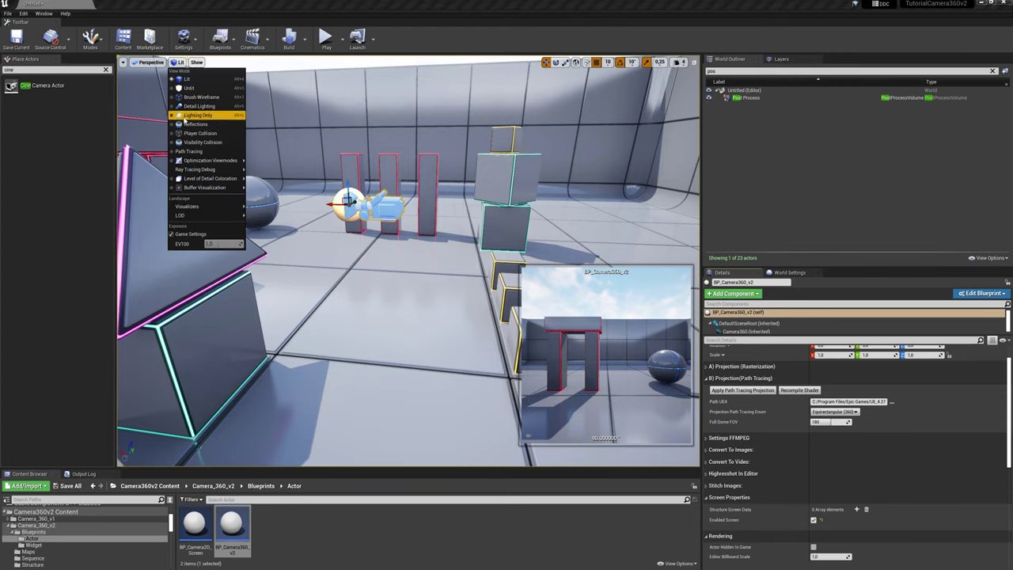
pyautogui.click(197, 156)
pyautogui.moveTo(196, 157); pyautogui.dragTo(190, 101, button='right')
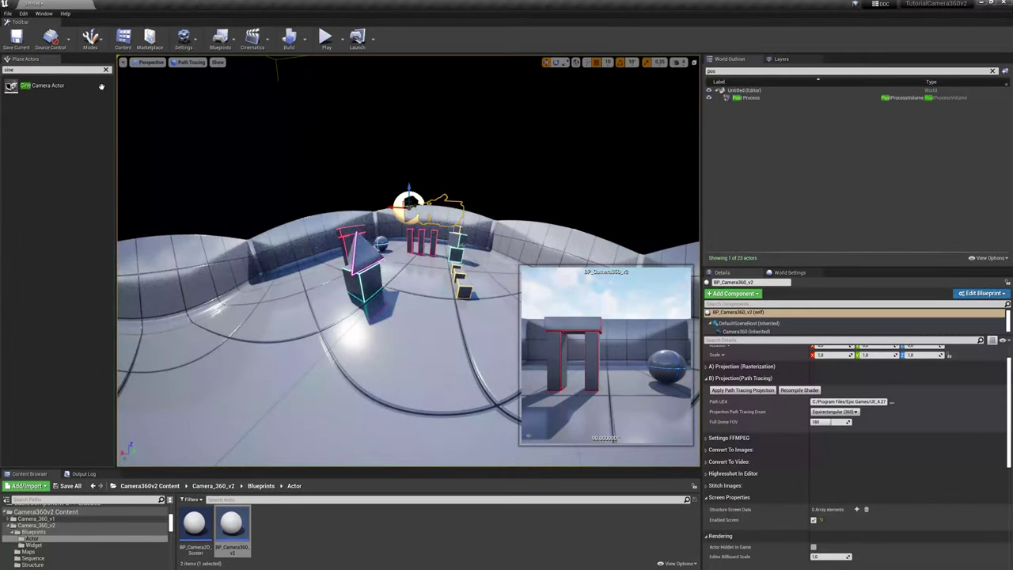
# Enable Game View, deselect the camera, and orbit the path-traced 360 panorama.
pyautogui.click(122, 62)
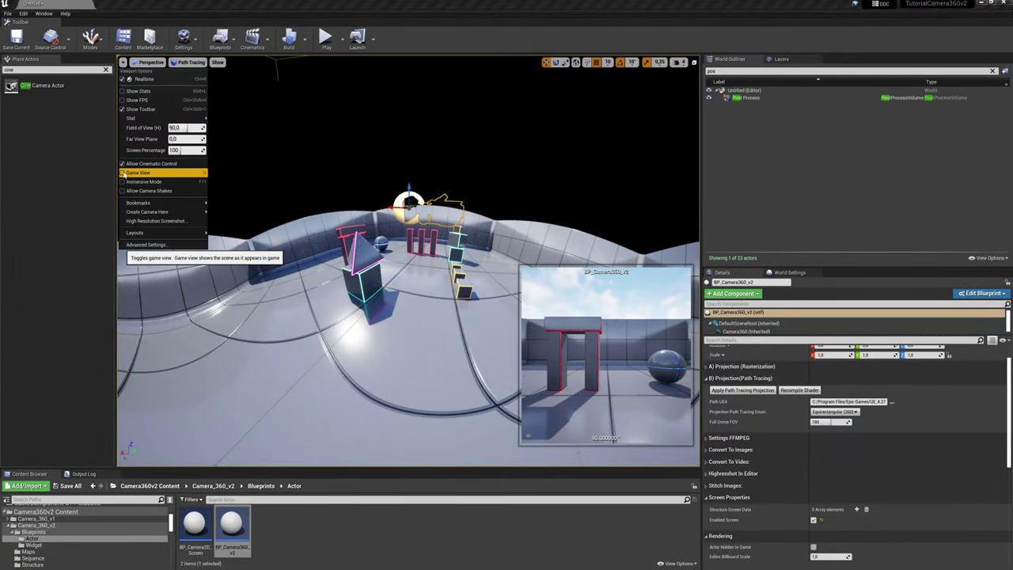
pyautogui.click(138, 172)
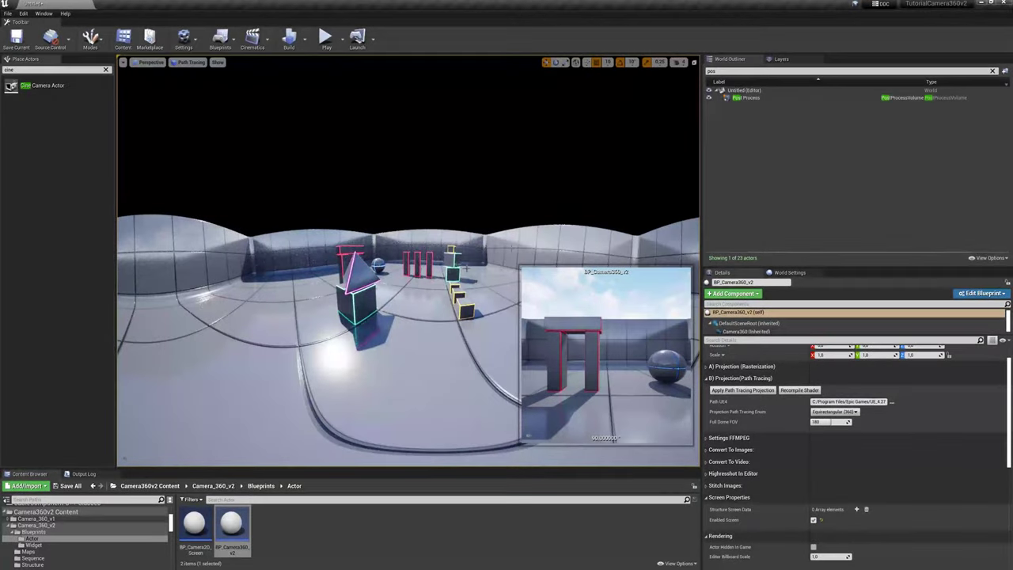
pyautogui.moveTo(190, 101); pyautogui.dragTo(285, 102, button='right')
pyautogui.moveTo(469, 263); pyautogui.dragTo(469, 263, button='right')
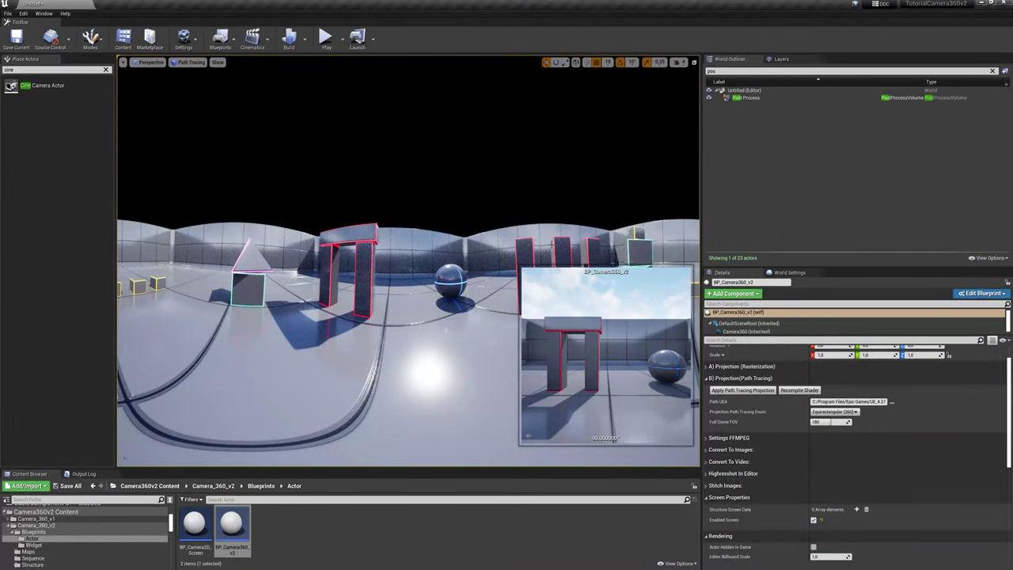
pyautogui.click(753, 119)
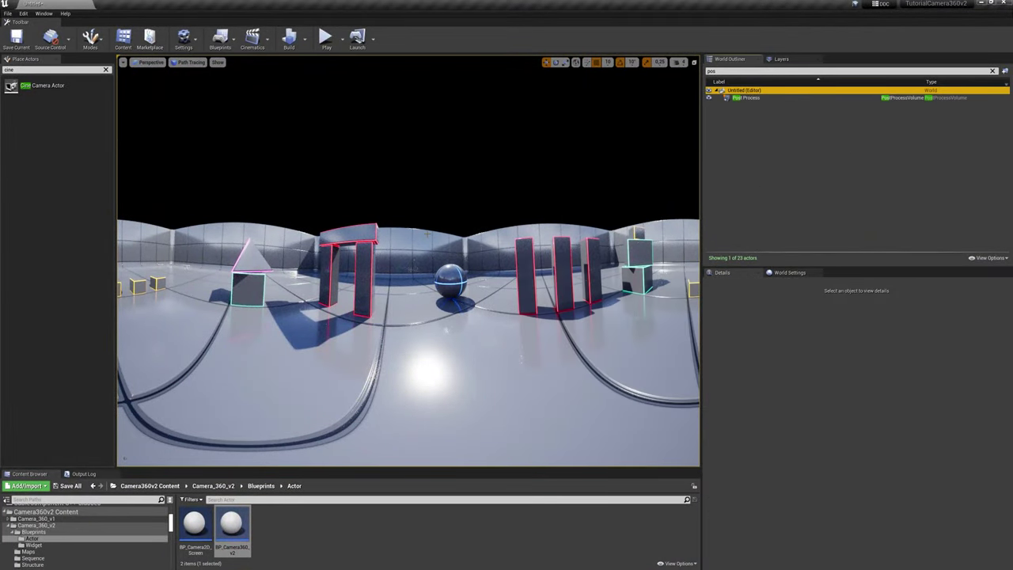
pyautogui.moveTo(427, 233); pyautogui.dragTo(428, 234, button='right')
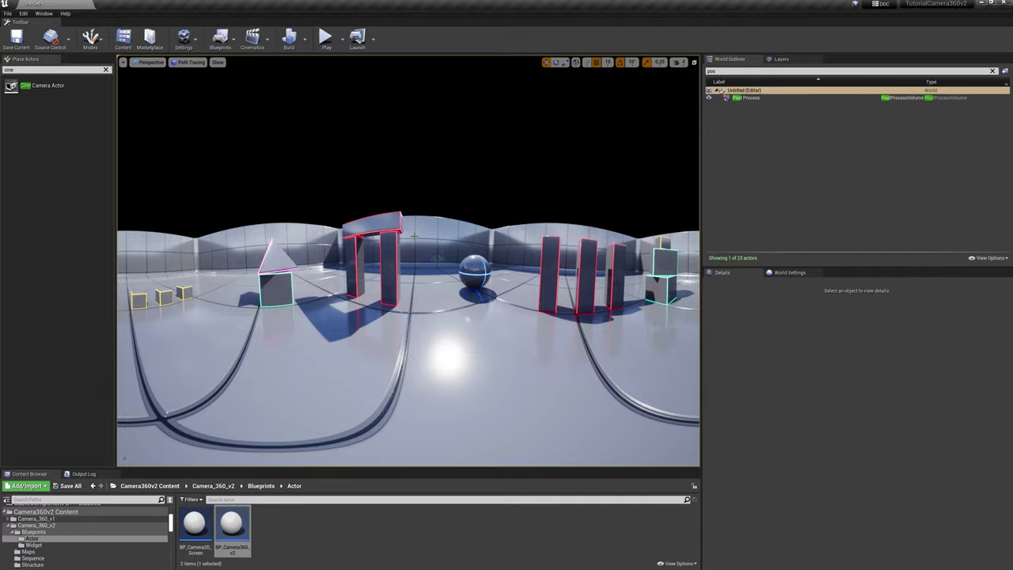
pyautogui.moveTo(414, 235); pyautogui.dragTo(507, 235, button='right')
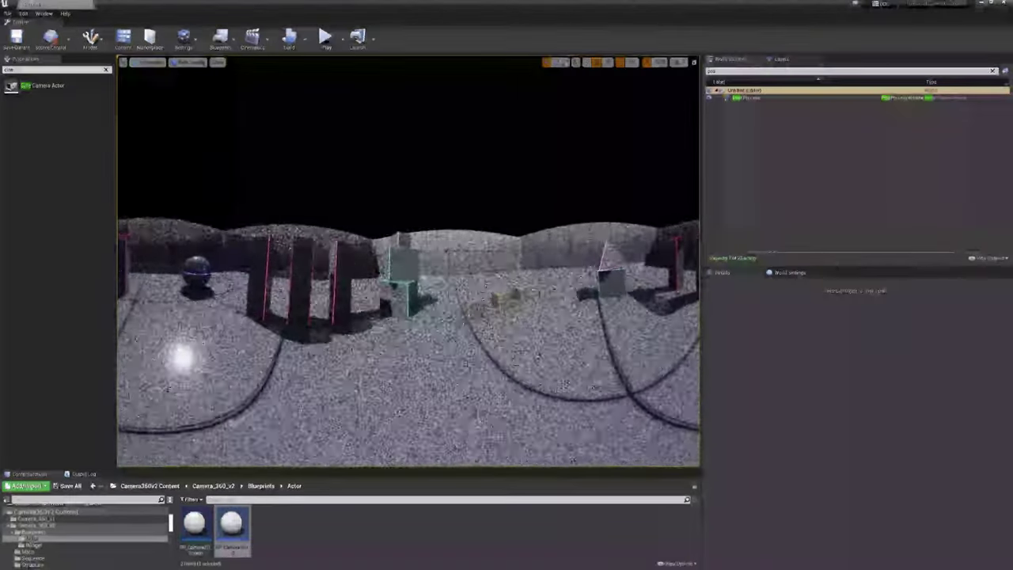
pyautogui.moveTo(414, 235)
pyautogui.mouseDown(button='right')
pyautogui.moveTo(474, 269)
pyautogui.moveTo(490, 238)
pyautogui.mouseUp(button='right')
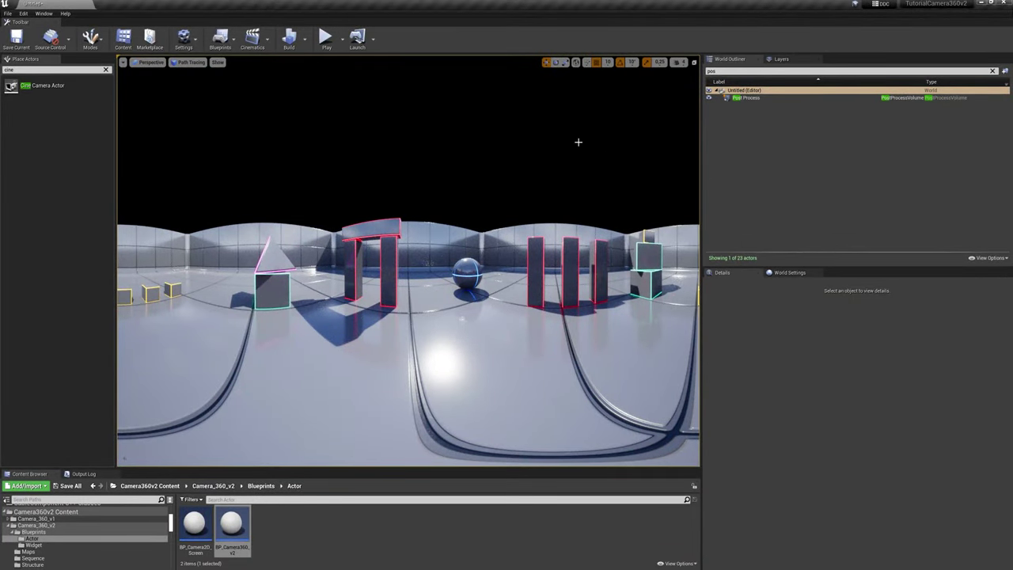
pyautogui.click(289, 38)
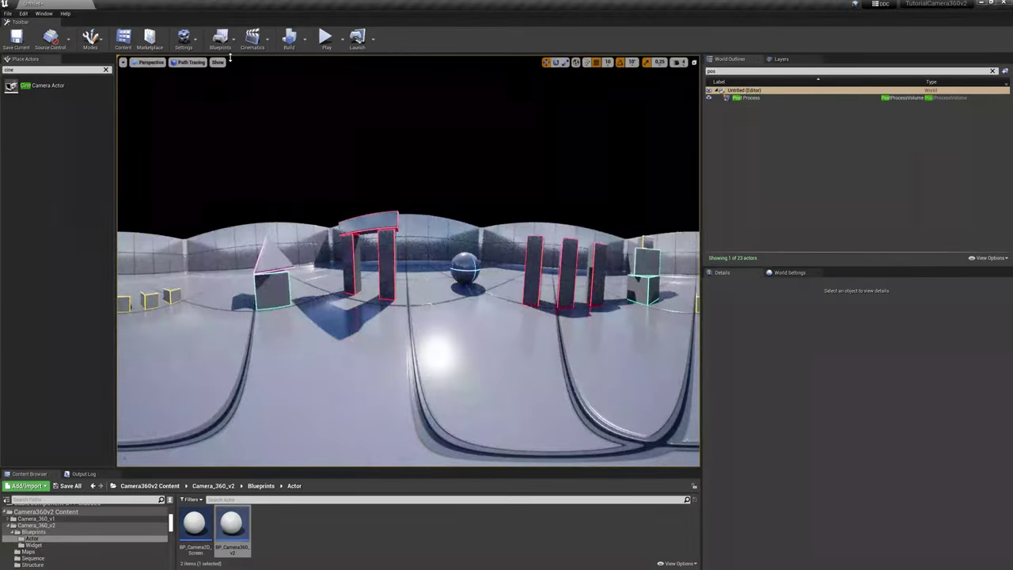
pyautogui.click(198, 62)
# Return the viewport to Lit, place another cine camera, and turn Game View off.
pyautogui.click(187, 78)
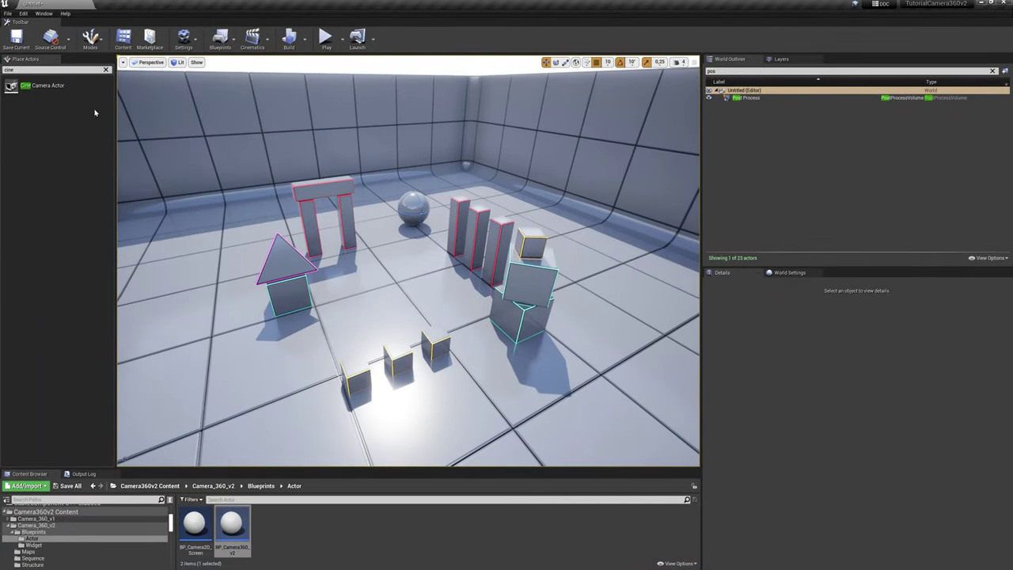
pyautogui.moveTo(62, 95); pyautogui.dragTo(377, 304)
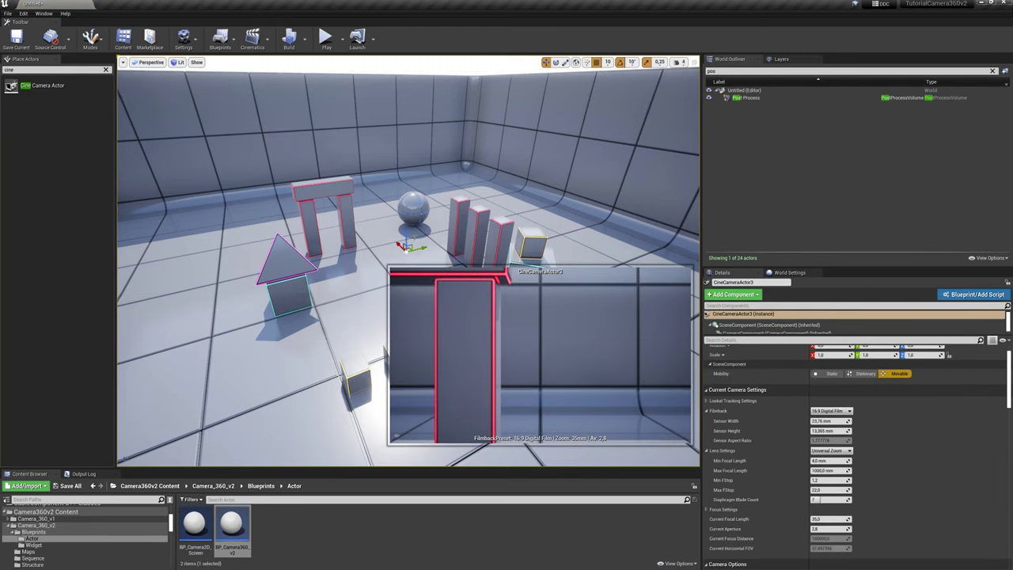
pyautogui.press('f')
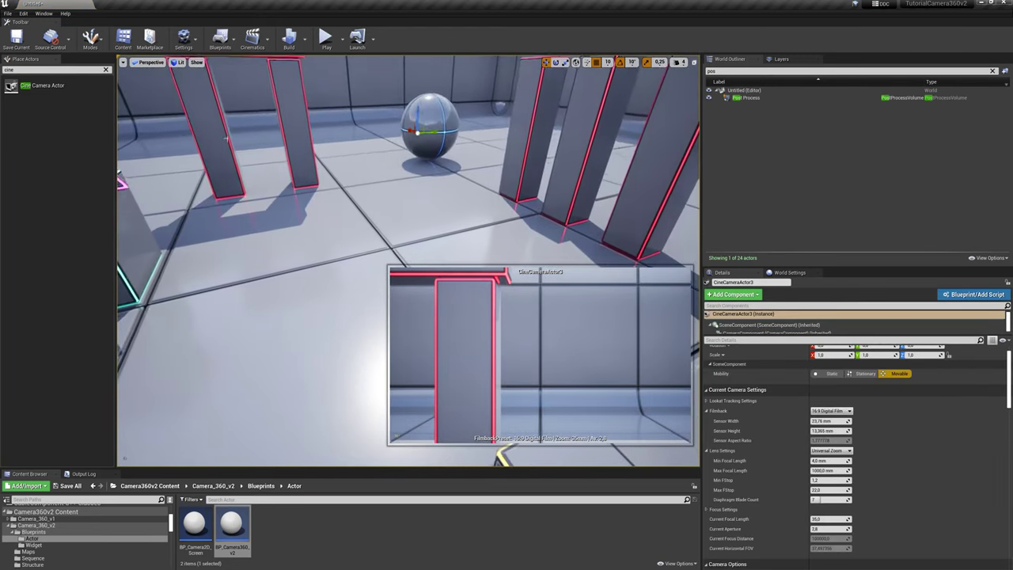
pyautogui.click(123, 63)
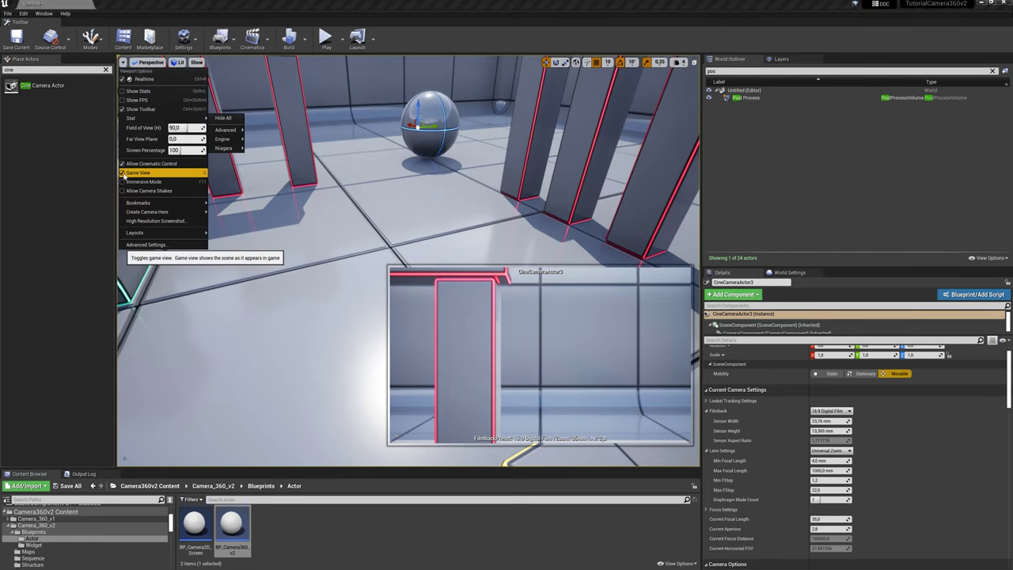
pyautogui.click(139, 173)
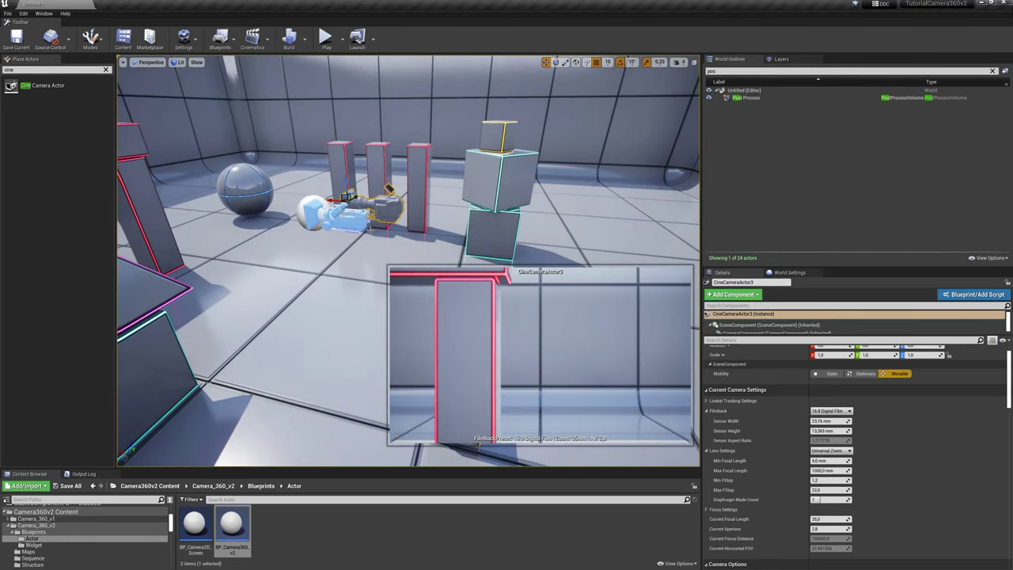
# Move the Camera360 actor to face the pyramid, then frame the cine camera at the back.
pyautogui.click(337, 219)
pyautogui.moveTo(320, 204); pyautogui.dragTo(150, 281)
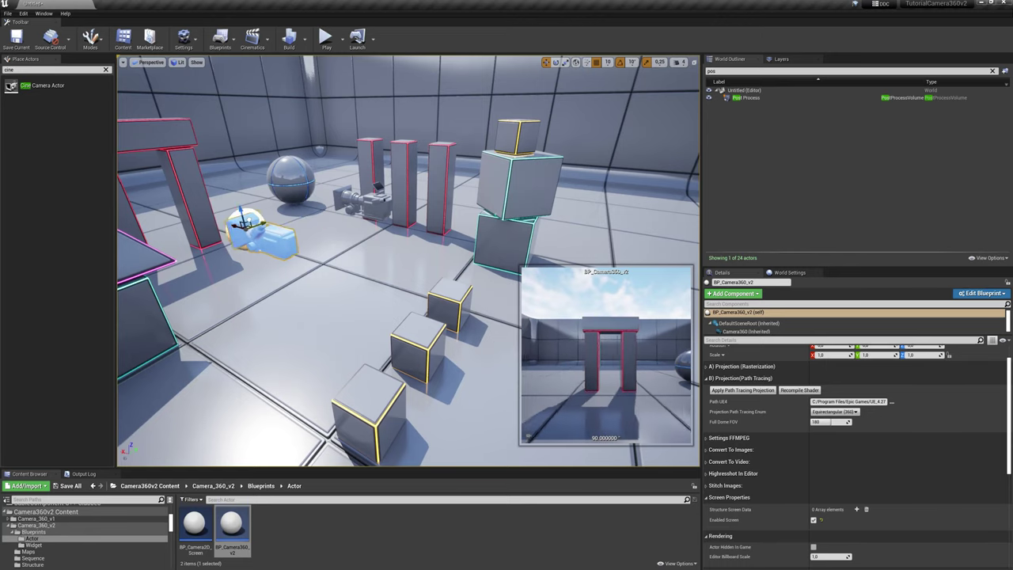
pyautogui.press('f')
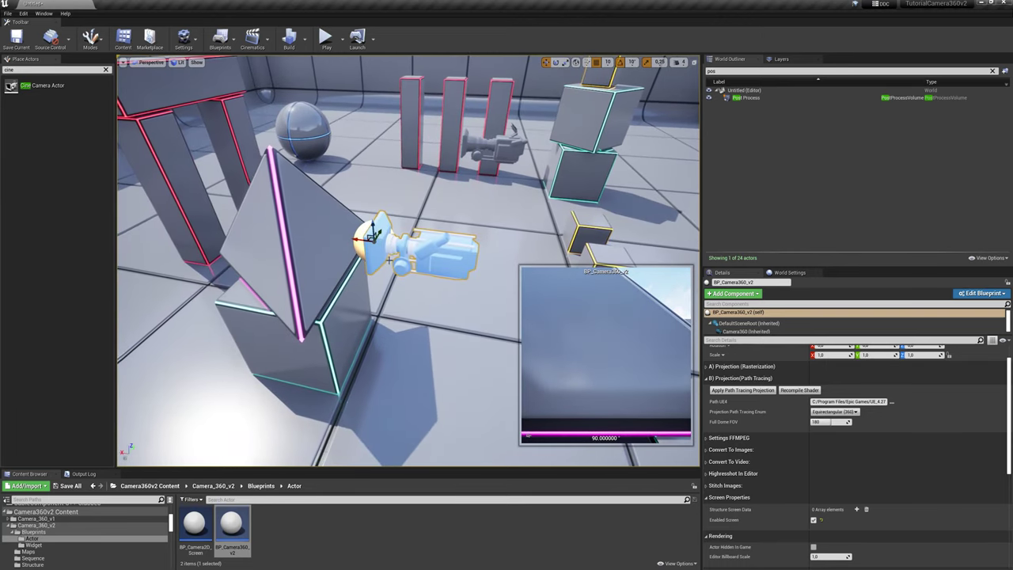
pyautogui.moveTo(371, 244)
pyautogui.mouseDown()
pyautogui.moveTo(422, 247)
pyautogui.moveTo(390, 301)
pyautogui.moveTo(413, 381)
pyautogui.mouseUp()
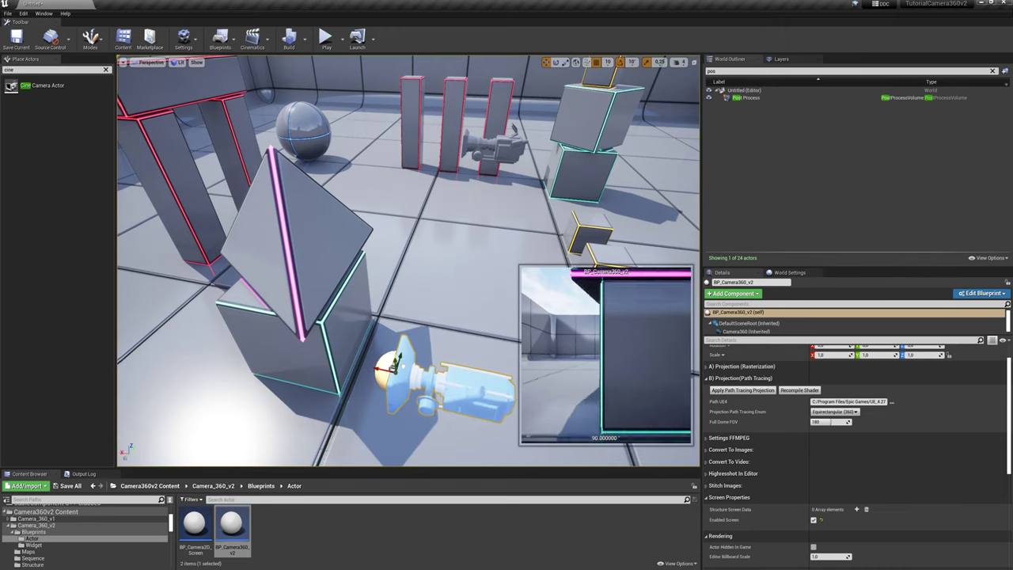
pyautogui.click(506, 158)
pyautogui.press('f')
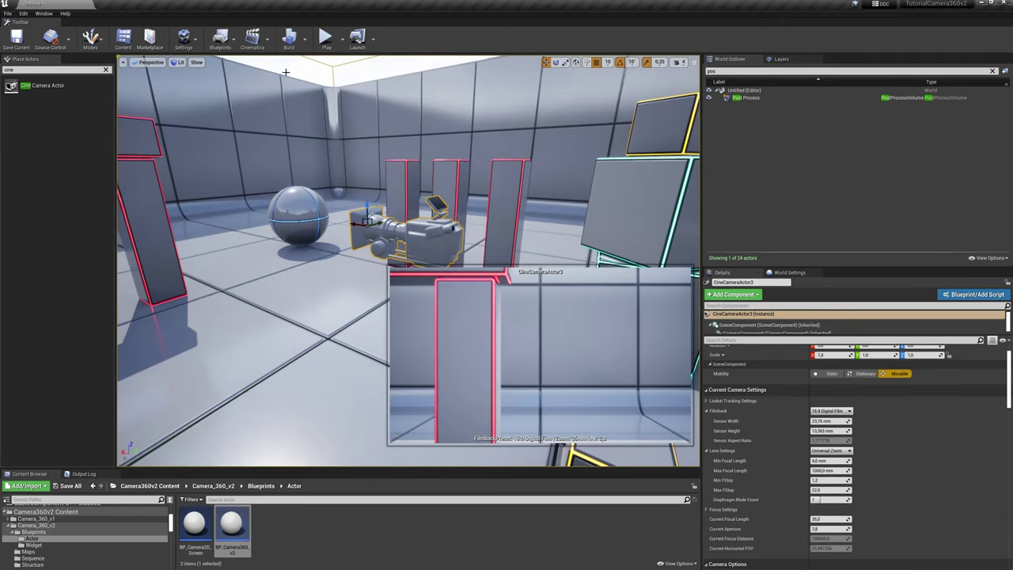
# Add a level sequence from Cinematics and save it as NewLevelSequence.
pyautogui.click(252, 38)
pyautogui.click(267, 70)
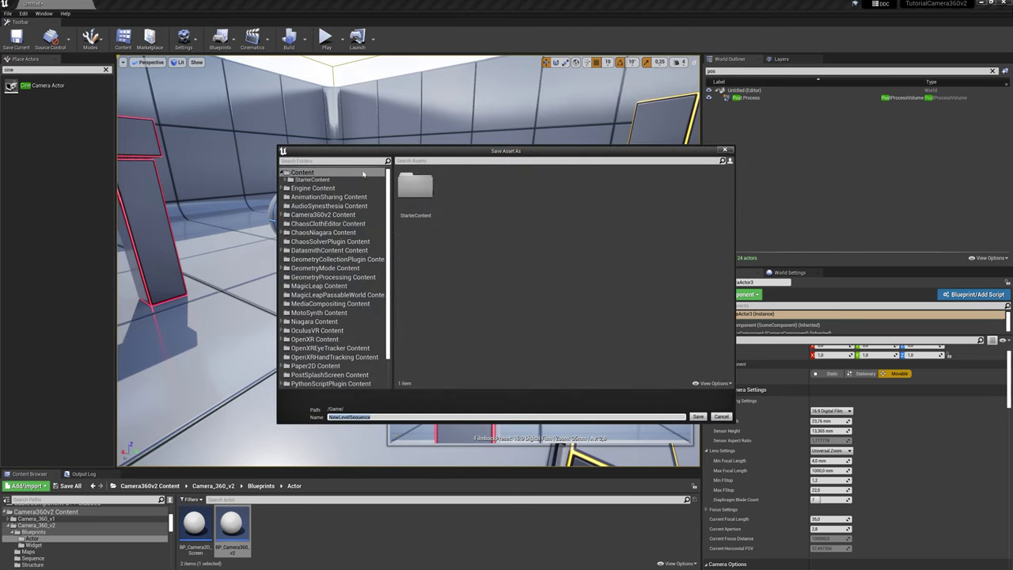
pyautogui.click(698, 416)
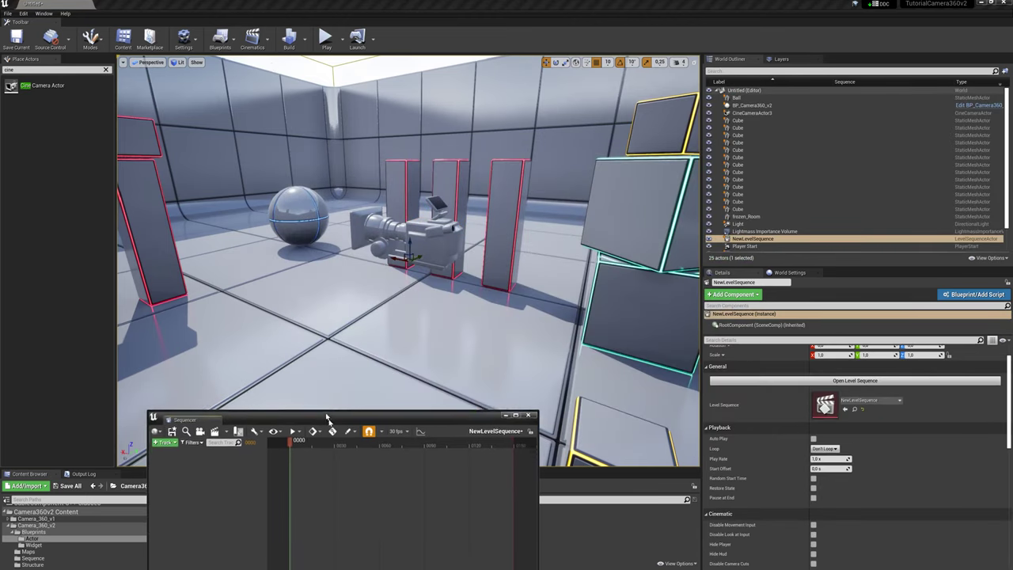
# Add CineCameraActor3 to the sequence as an actor track.
pyautogui.click(151, 352)
pyautogui.moveTo(197, 361)
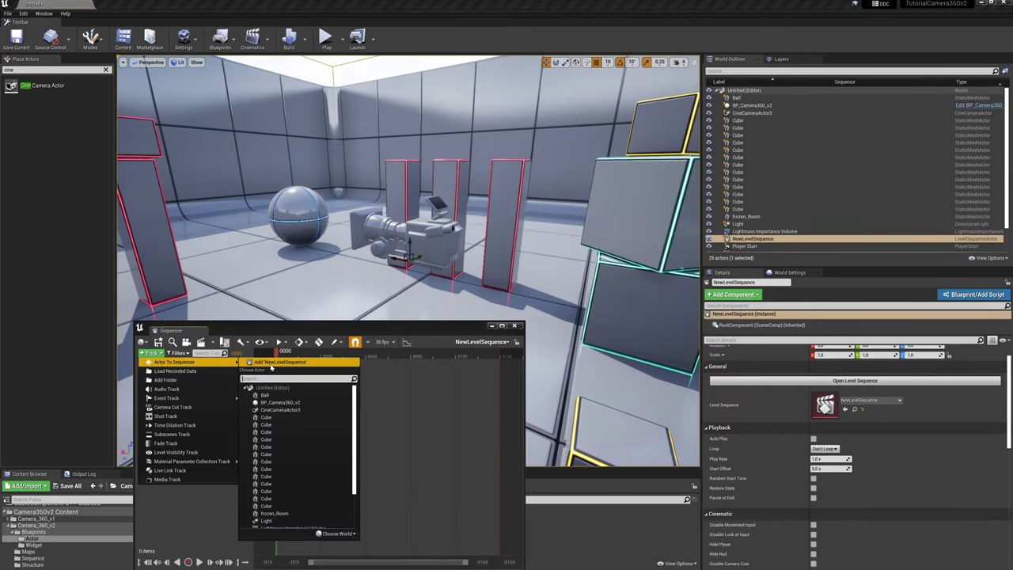
pyautogui.click(413, 249)
pyautogui.click(151, 352)
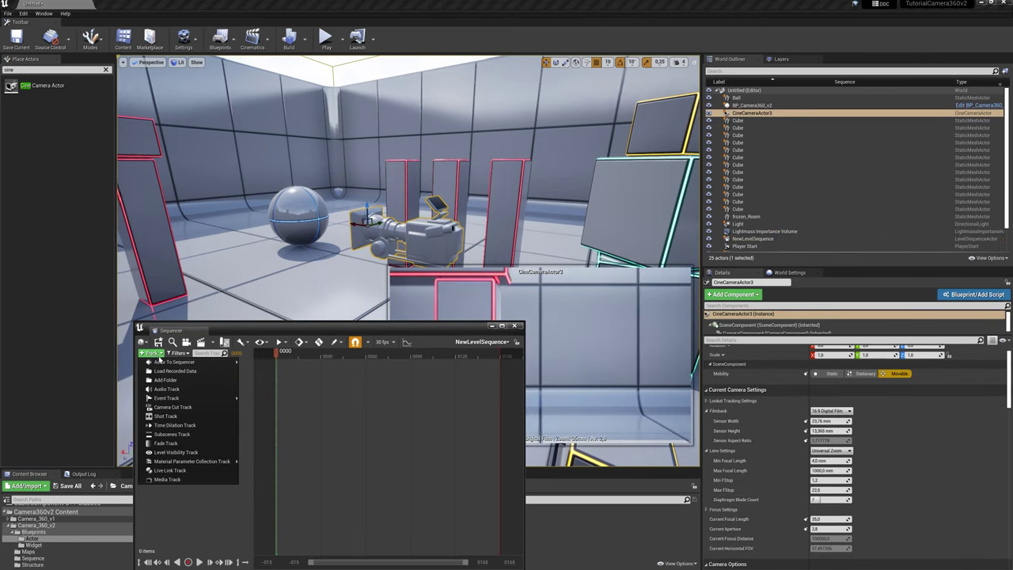
pyautogui.moveTo(198, 362)
pyautogui.click(265, 363)
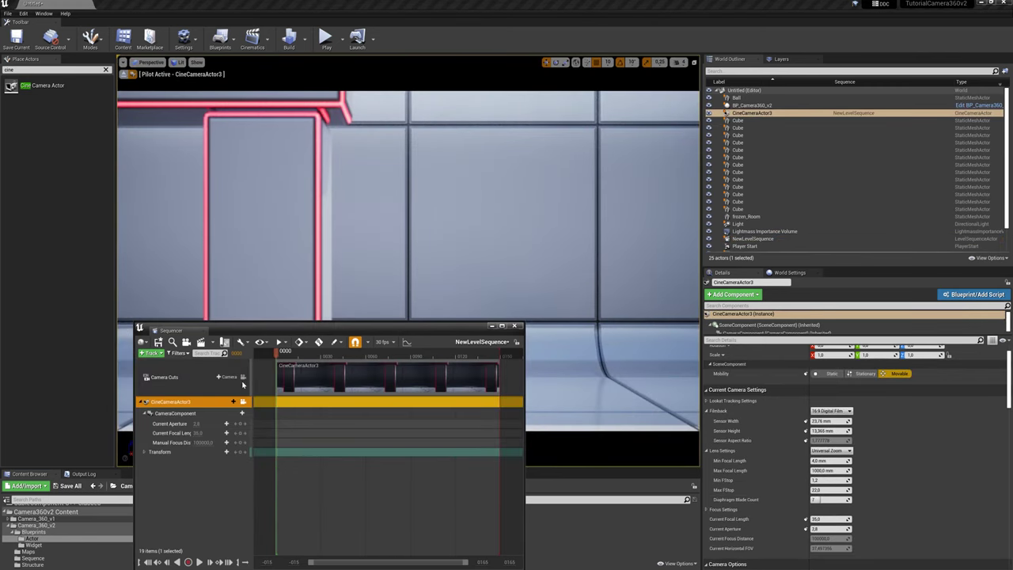
pyautogui.moveTo(328, 330); pyautogui.dragTo(303, 406)
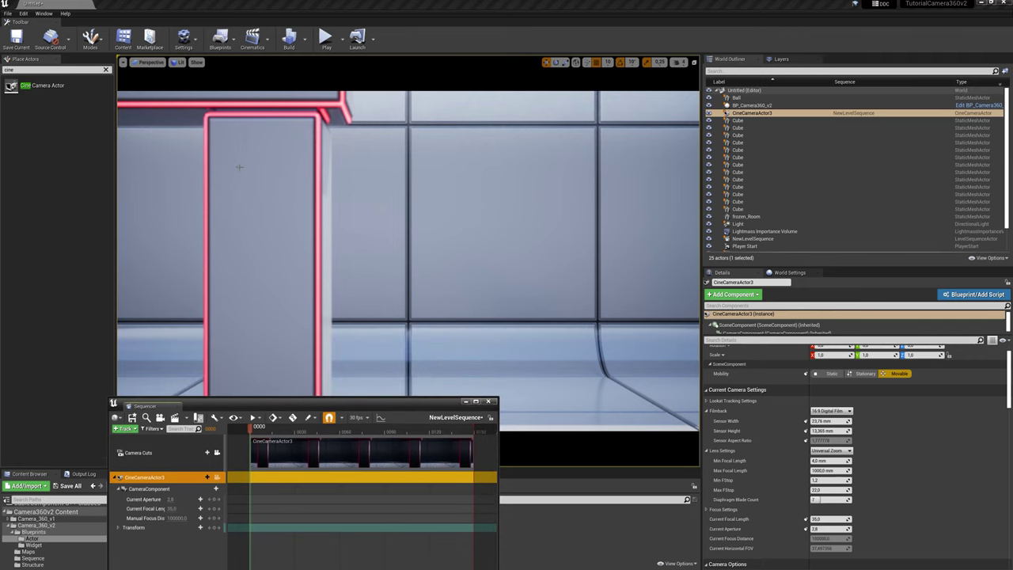
pyautogui.click(179, 62)
# Switch the viewport to Path Tracing and set the sensor width and height to 40 mm.
pyautogui.click(188, 150)
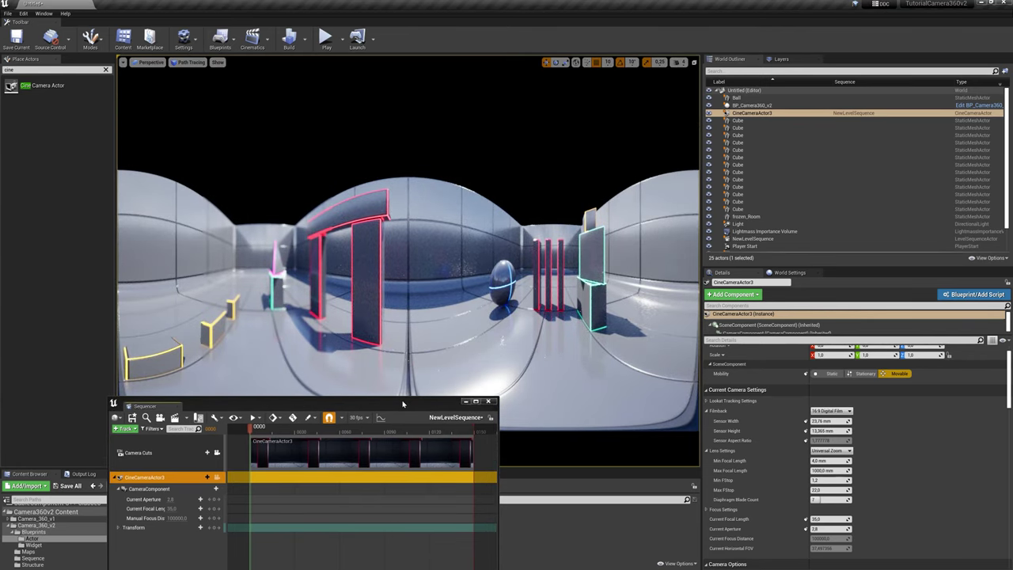
pyautogui.moveTo(402, 404); pyautogui.dragTo(419, 374)
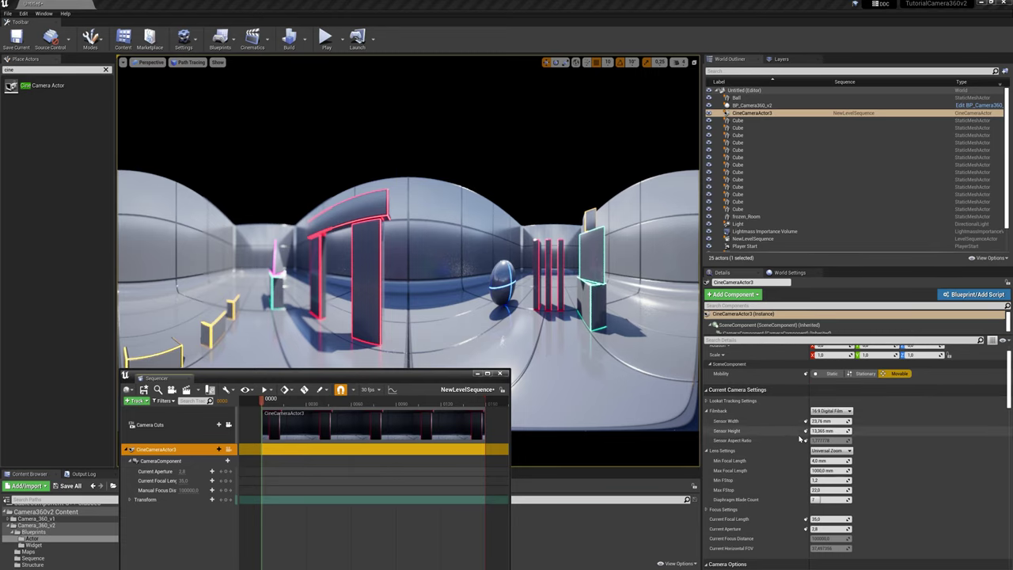
pyautogui.click(830, 420)
pyautogui.press('Return')
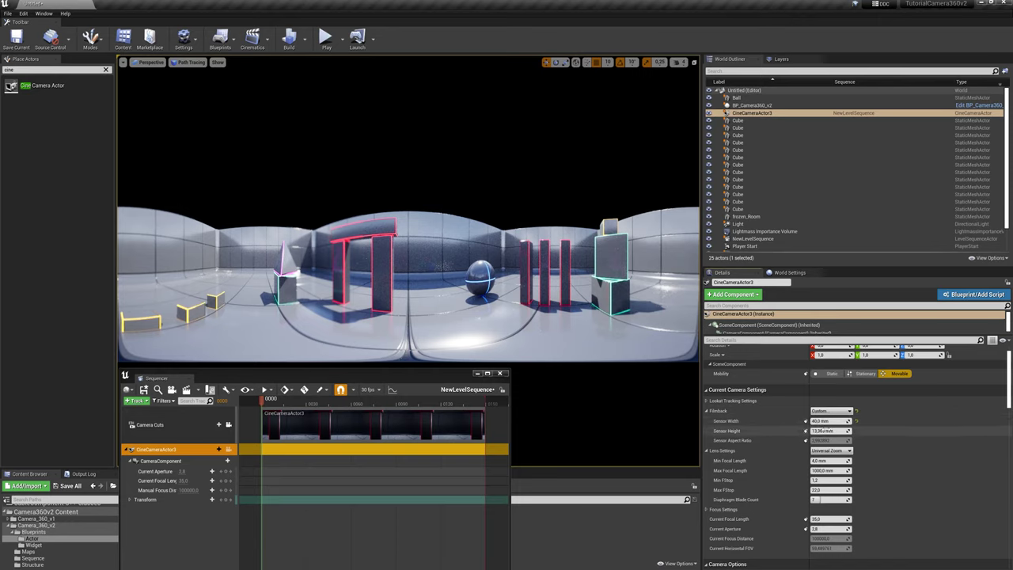
pyautogui.write('0')
pyautogui.press('Return')
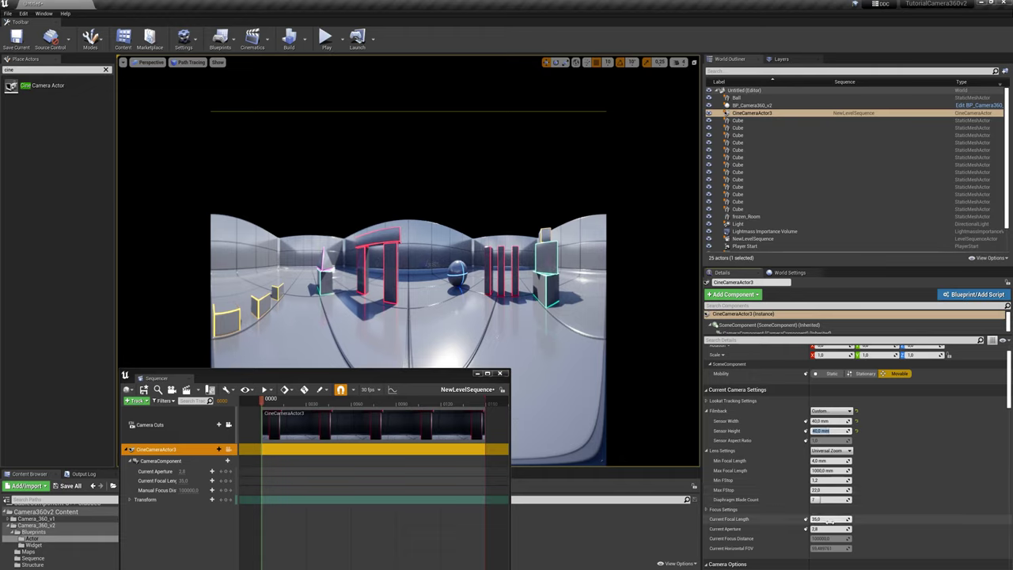
# Set the cine camera's Current Focal Length to 20 mm.
pyautogui.write('20')
pyautogui.press('Return')
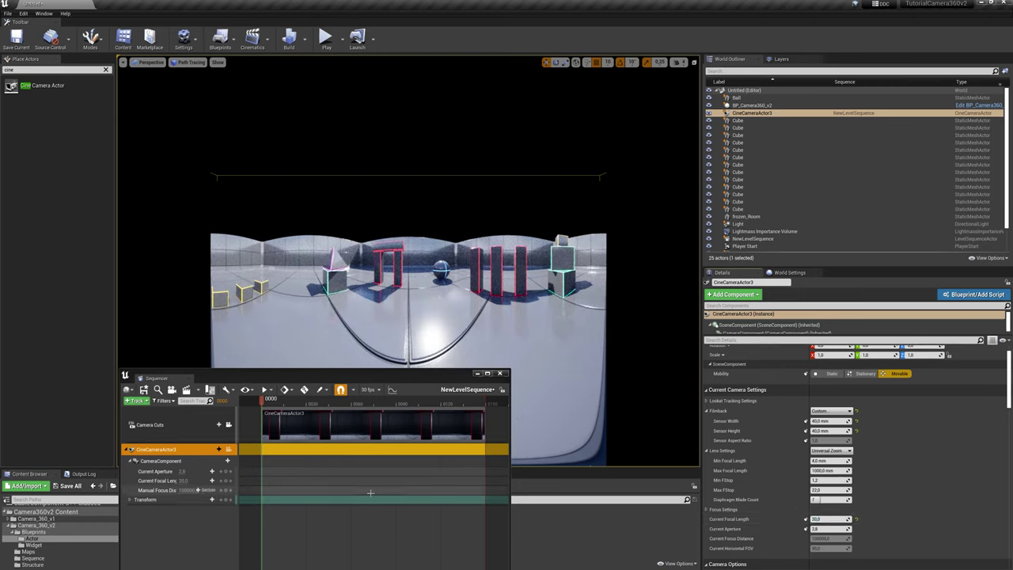
pyautogui.moveTo(190, 480); pyautogui.dragTo(198, 480)
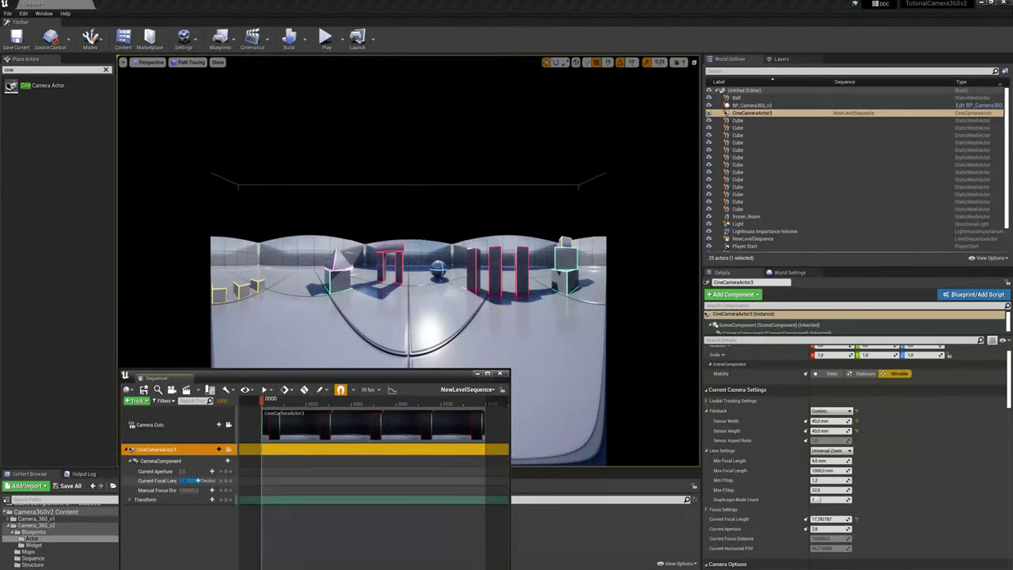
pyautogui.write('20')
pyautogui.press('Return')
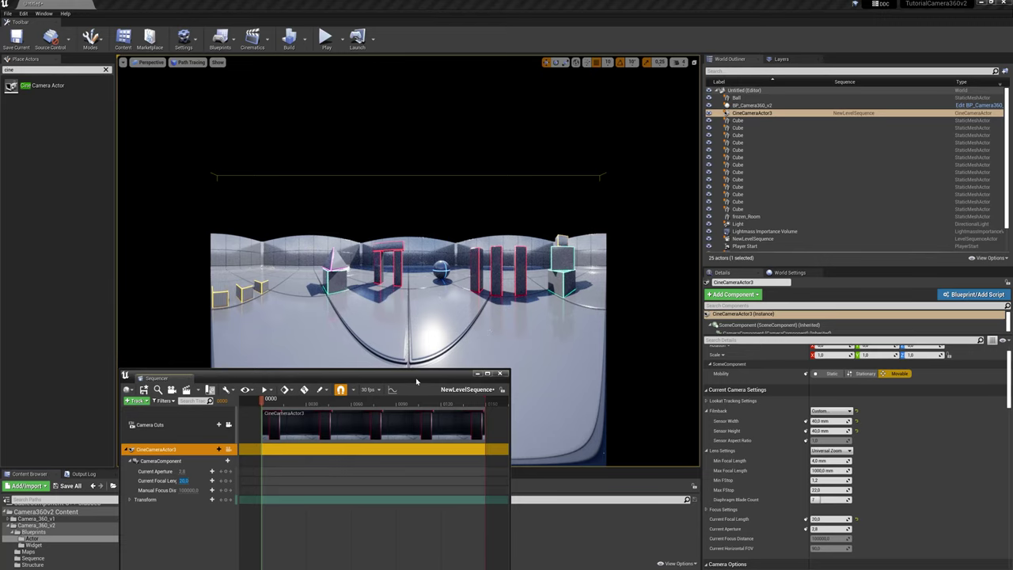
pyautogui.moveTo(416, 377); pyautogui.dragTo(283, 403)
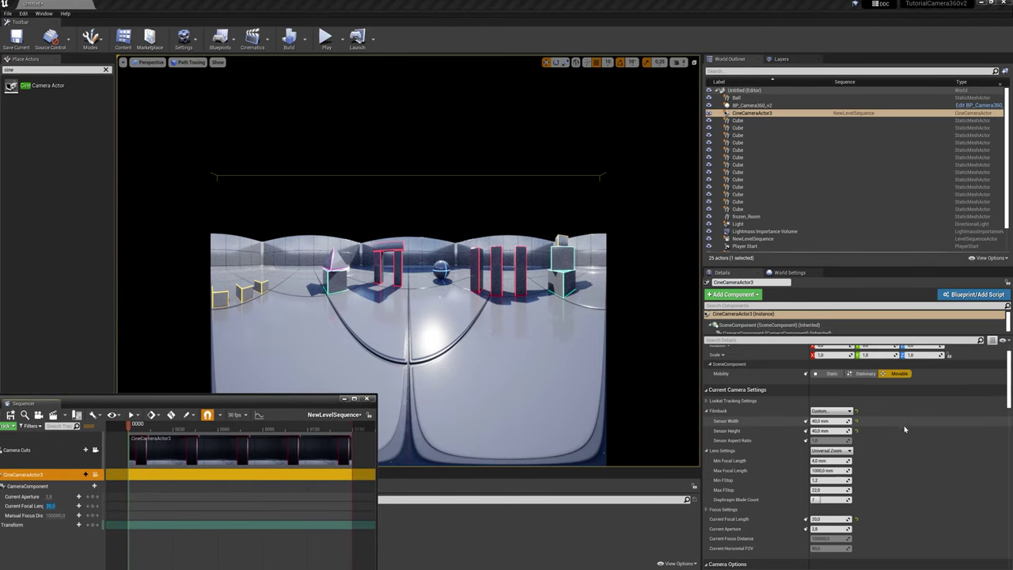
pyautogui.scroll(-3, 905, 429)
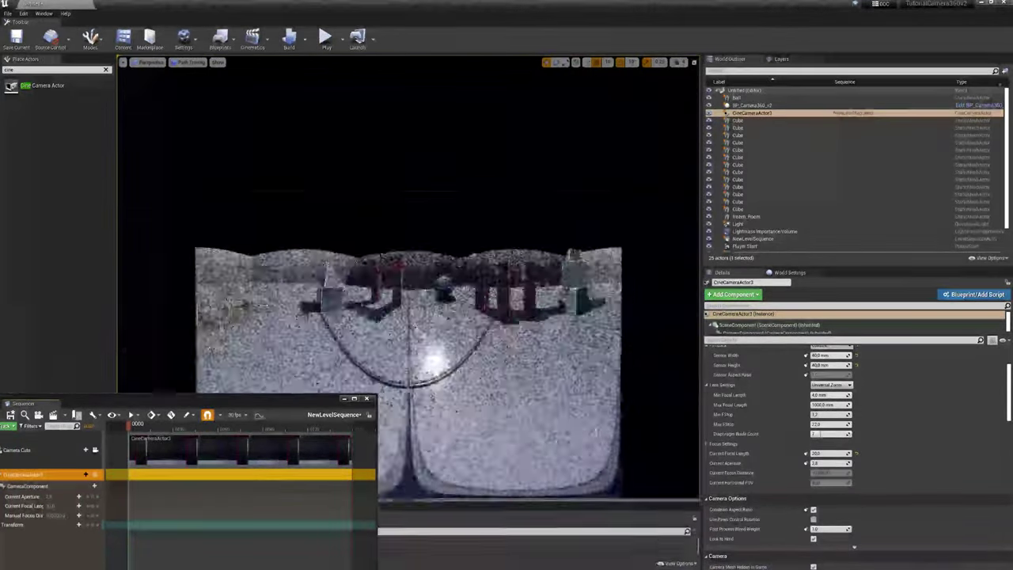
# Uncheck Constrain Aspect Ratio and lock the viewport to CineCameraActor3 via Sequencer.
pyautogui.click(812, 510)
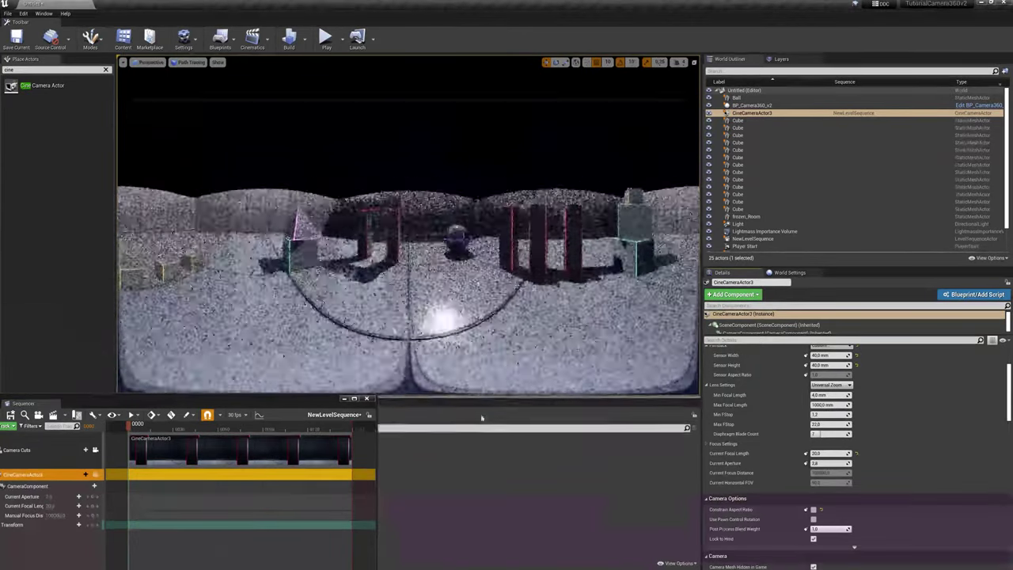
pyautogui.moveTo(490, 401)
pyautogui.mouseDown()
pyautogui.moveTo(497, 239)
pyautogui.moveTo(497, 372)
pyautogui.mouseUp()
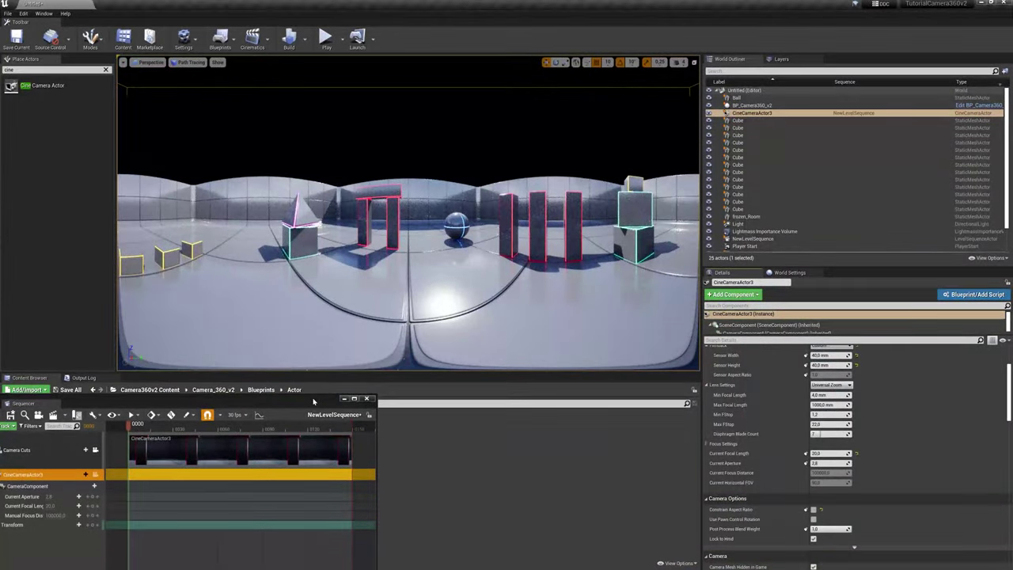
pyautogui.moveTo(328, 400)
pyautogui.mouseDown()
pyautogui.moveTo(496, 355)
pyautogui.moveTo(510, 381)
pyautogui.mouseUp()
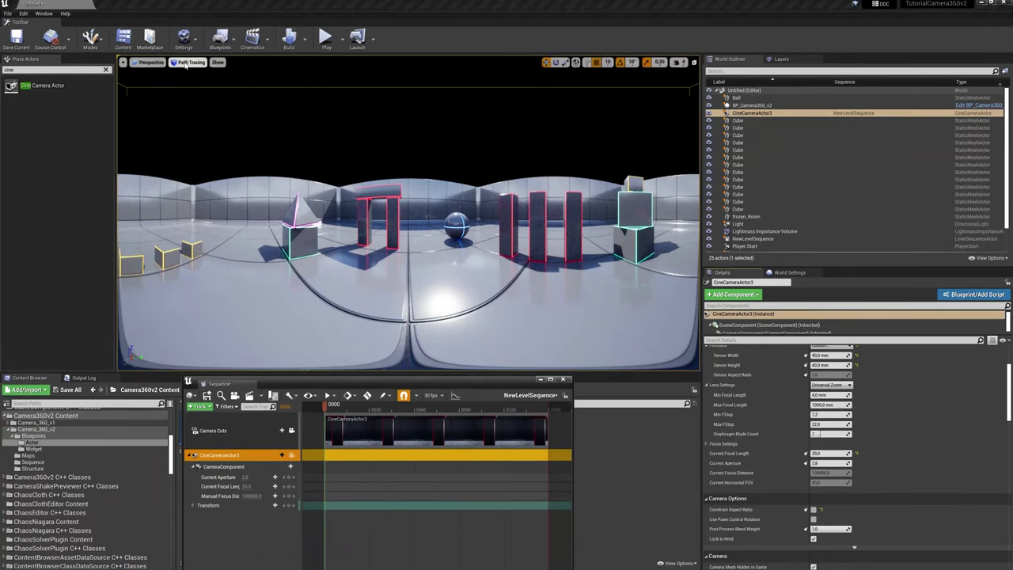
pyautogui.click(279, 397)
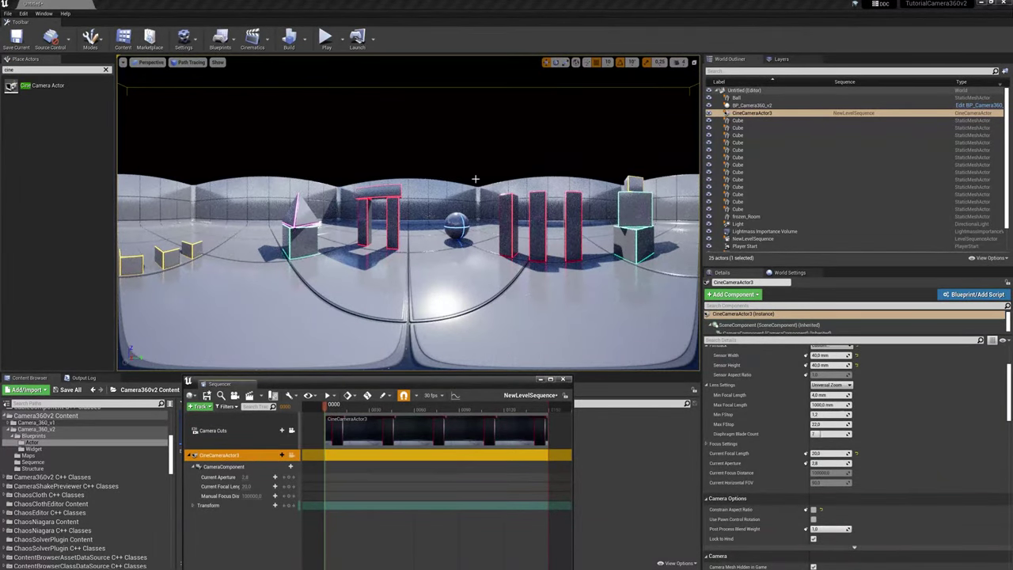
pyautogui.scroll(3, 896, 392)
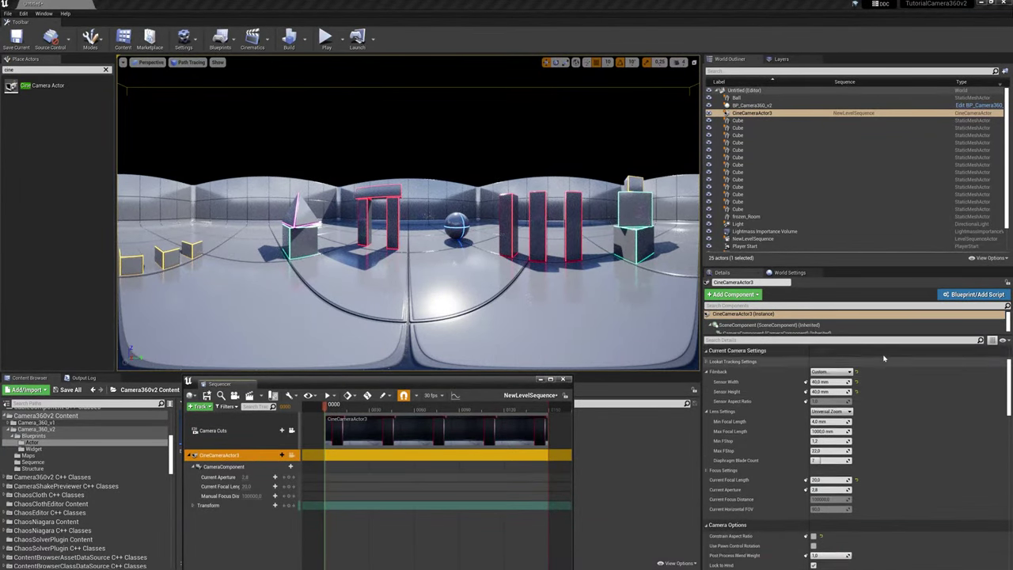
pyautogui.moveTo(878, 371)
pyautogui.mouseDown()
pyautogui.moveTo(902, 370)
pyautogui.moveTo(879, 372)
pyautogui.mouseUp()
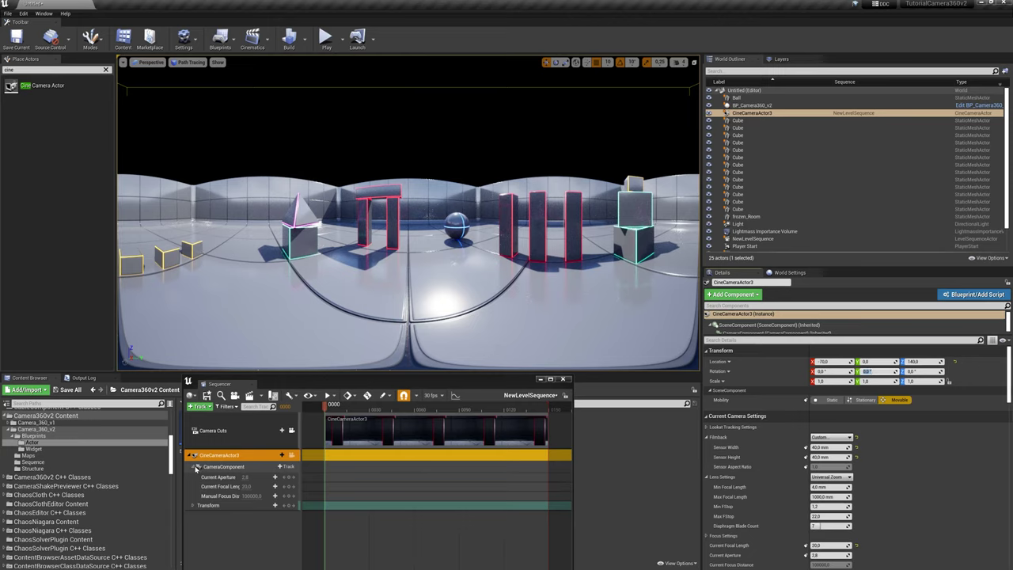
# Move CineCameraActor3 along X to -193.41 on its Sequencer Transform track.
pyautogui.click(197, 468)
pyautogui.click(274, 478)
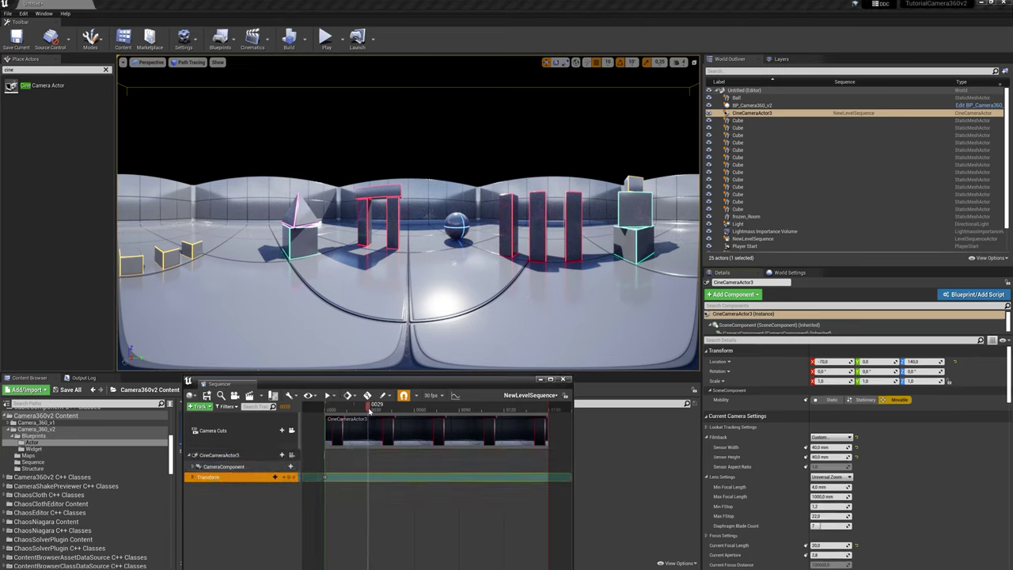
pyautogui.click(192, 477)
pyautogui.click(197, 486)
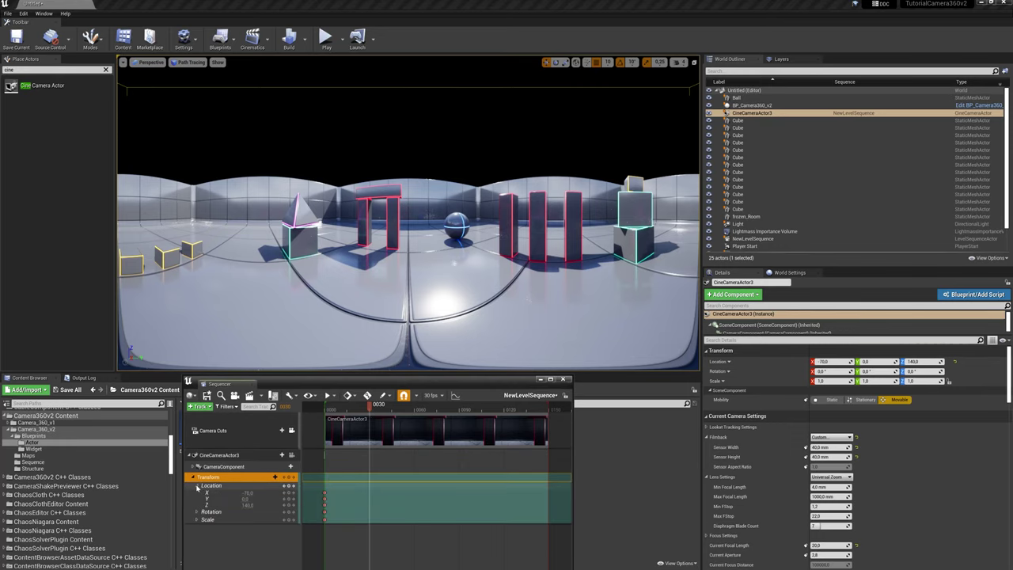
pyautogui.moveTo(252, 497)
pyautogui.mouseDown()
pyautogui.moveTo(198, 496)
pyautogui.moveTo(309, 499)
pyautogui.mouseUp()
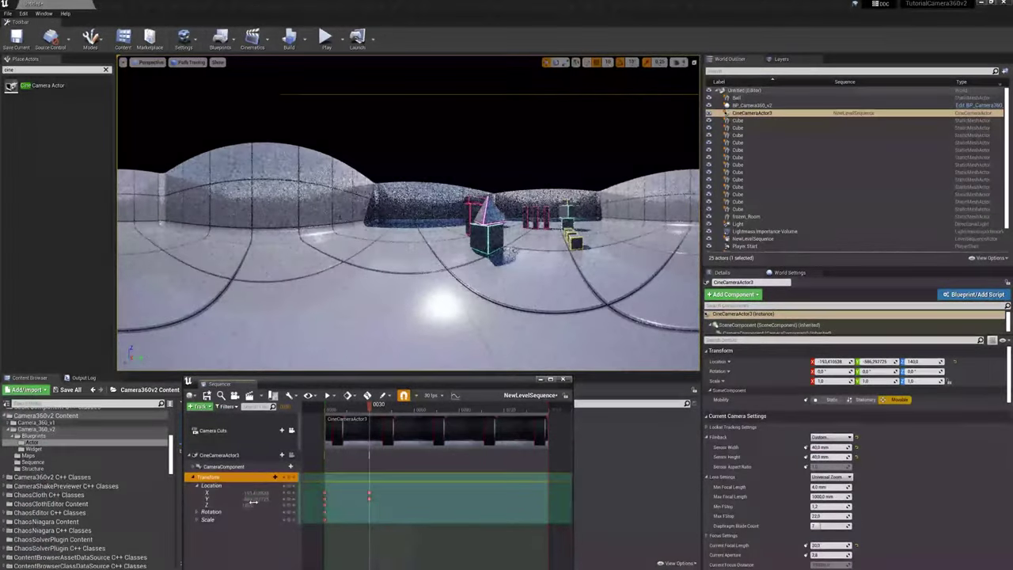
# Set the camera pitch to about 7.2 and yaw to about 32, then rewind to preview.
pyautogui.click(196, 513)
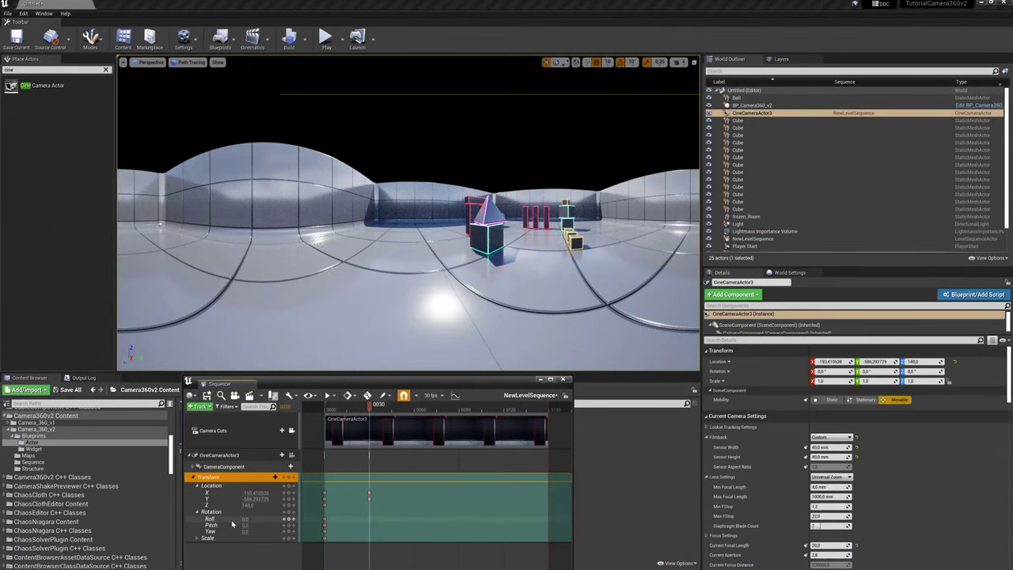
pyautogui.moveTo(245, 524); pyautogui.dragTo(269, 525)
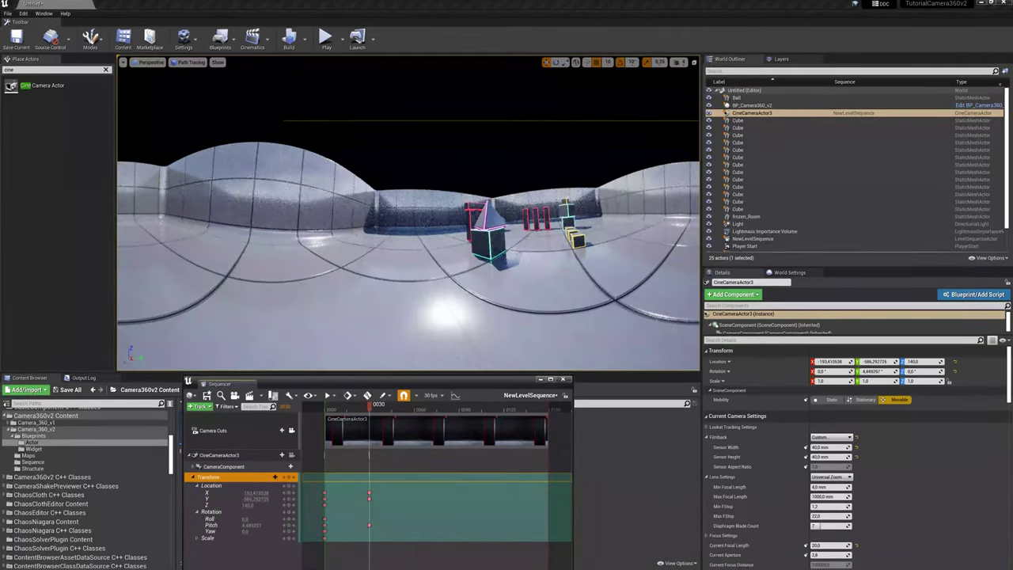
pyautogui.click(123, 62)
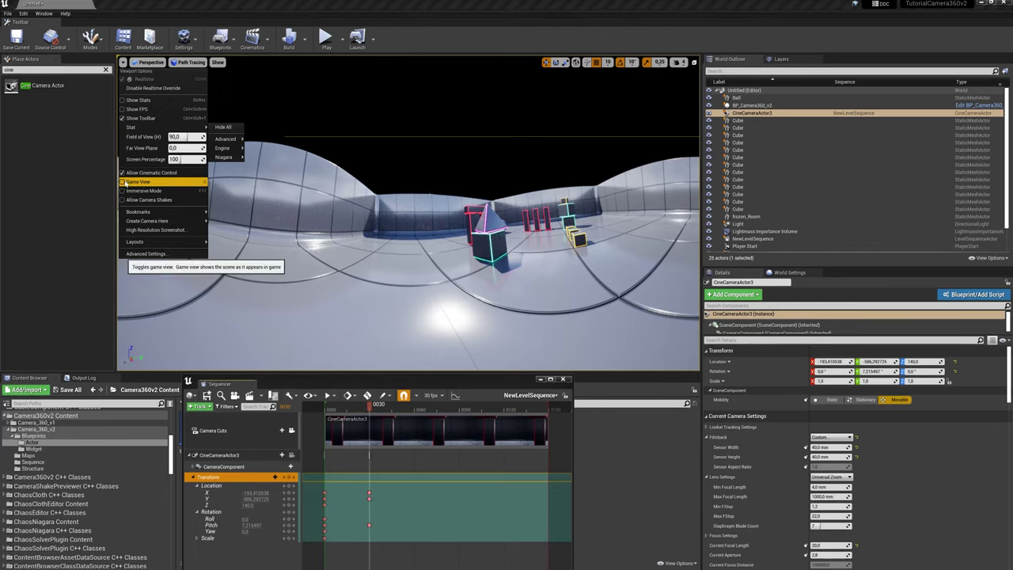
pyautogui.press('Escape')
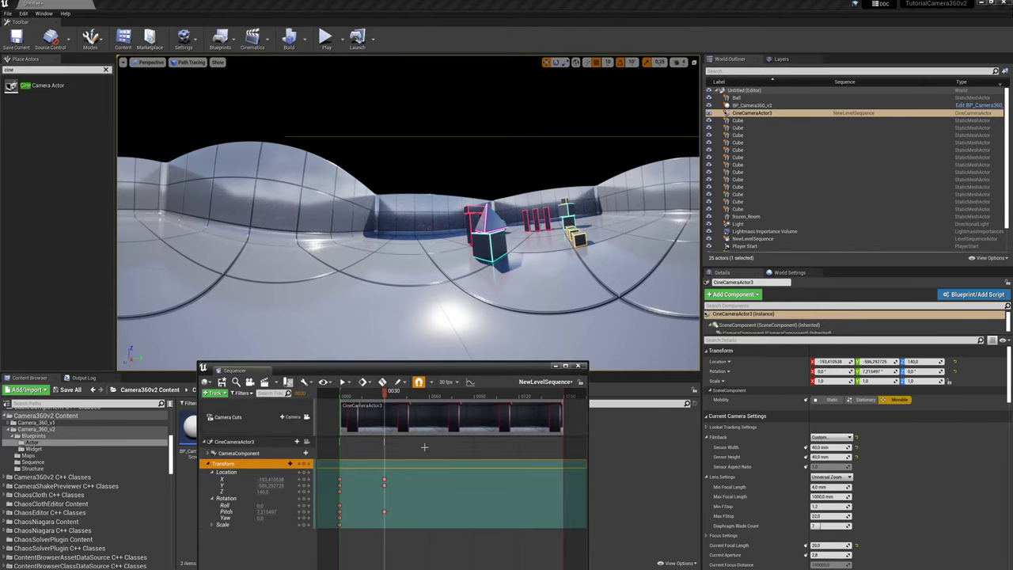
pyautogui.moveTo(261, 517); pyautogui.dragTo(292, 518)
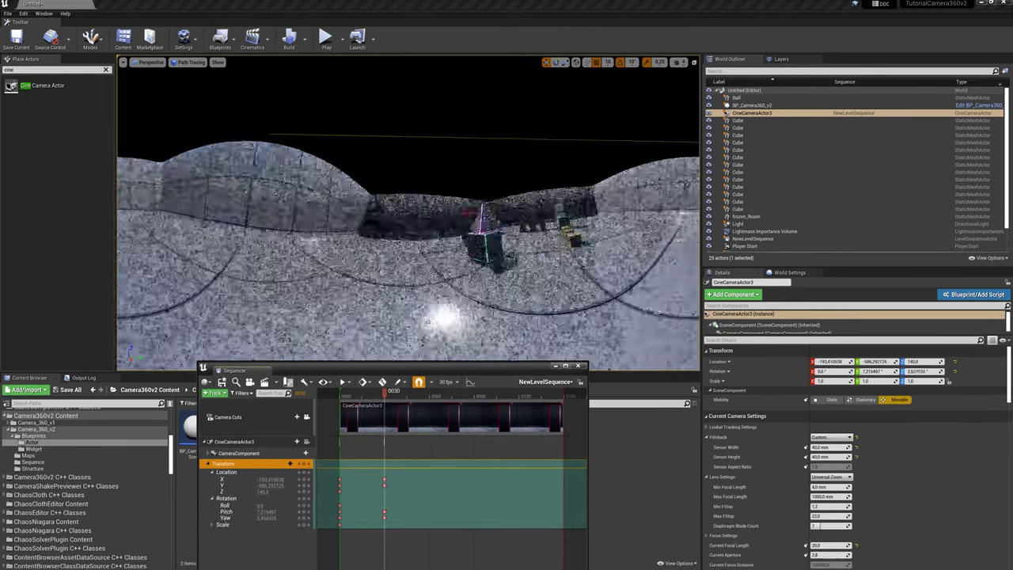
pyautogui.click(744, 91)
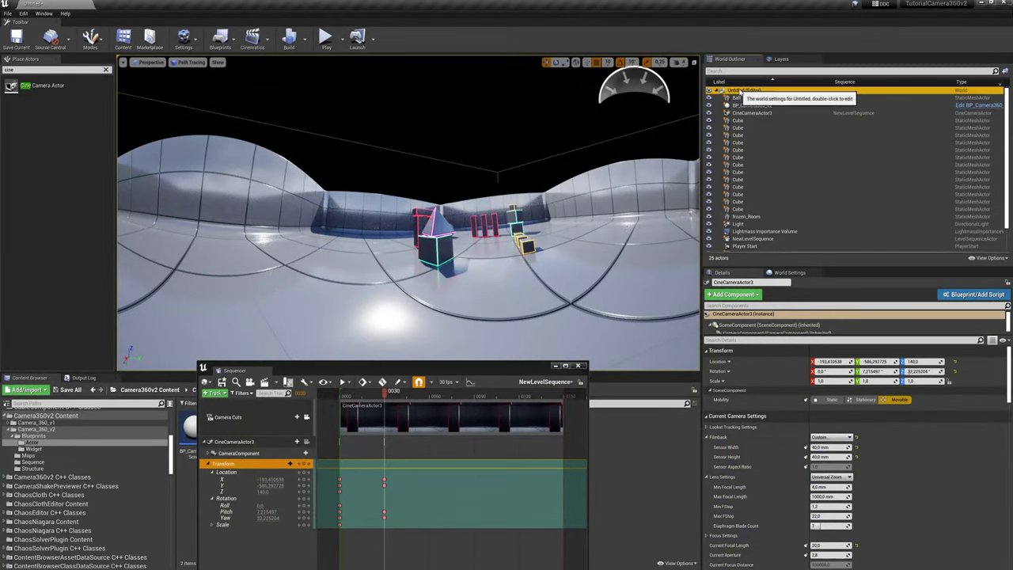
pyautogui.moveTo(389, 393)
pyautogui.mouseDown()
pyautogui.moveTo(338, 397)
pyautogui.moveTo(368, 394)
pyautogui.mouseUp()
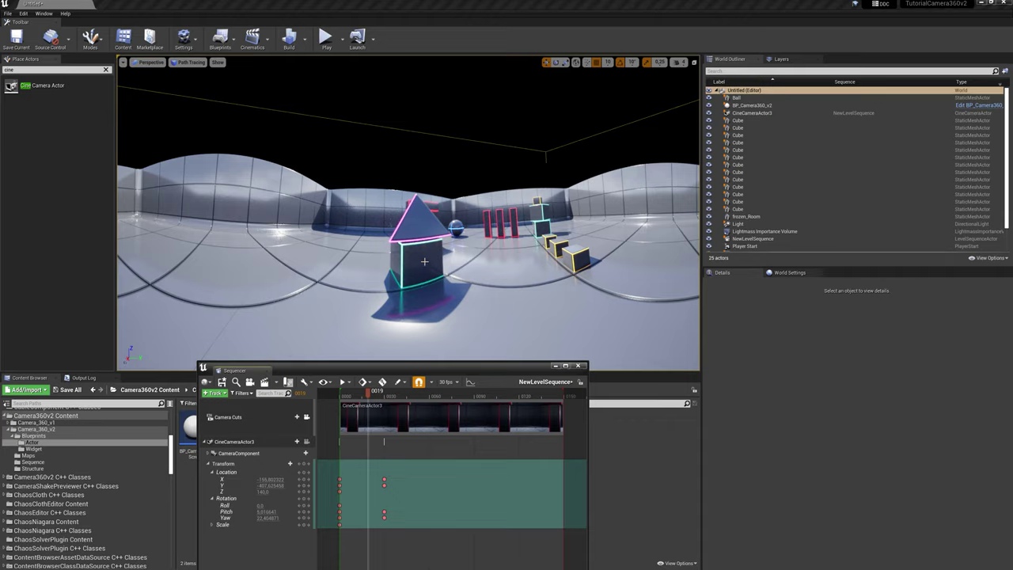
# Set CineCameraActor3's Focus Method to Disable and scrub the sequence back to frame 0004.
pyautogui.click(749, 113)
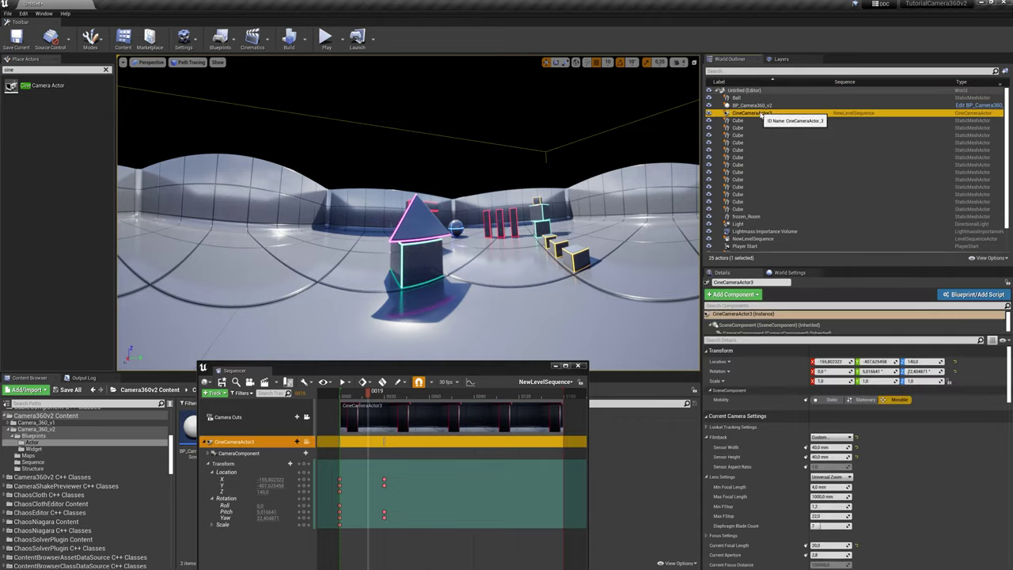
pyautogui.scroll(-2, 744, 475)
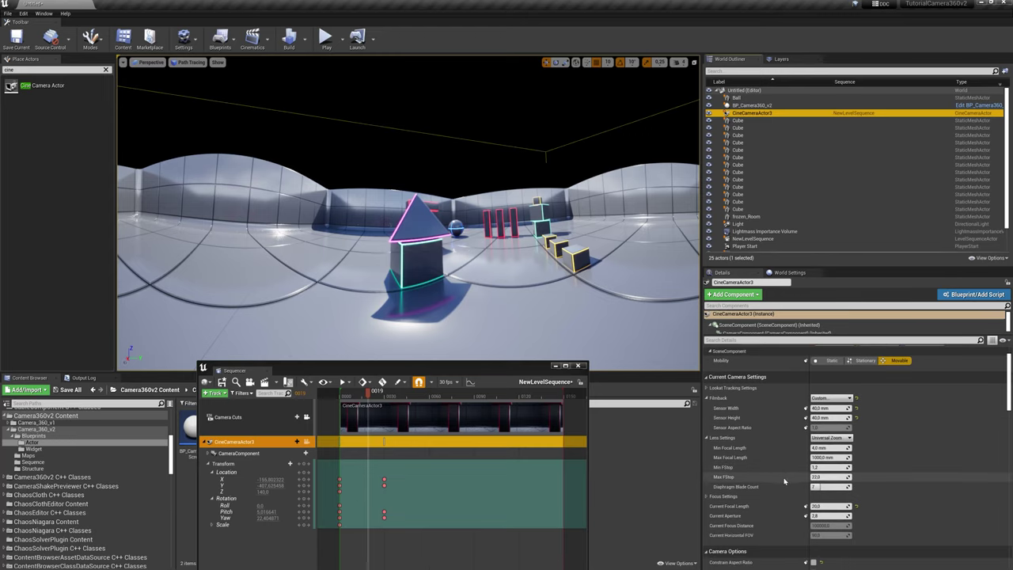
pyautogui.click(706, 497)
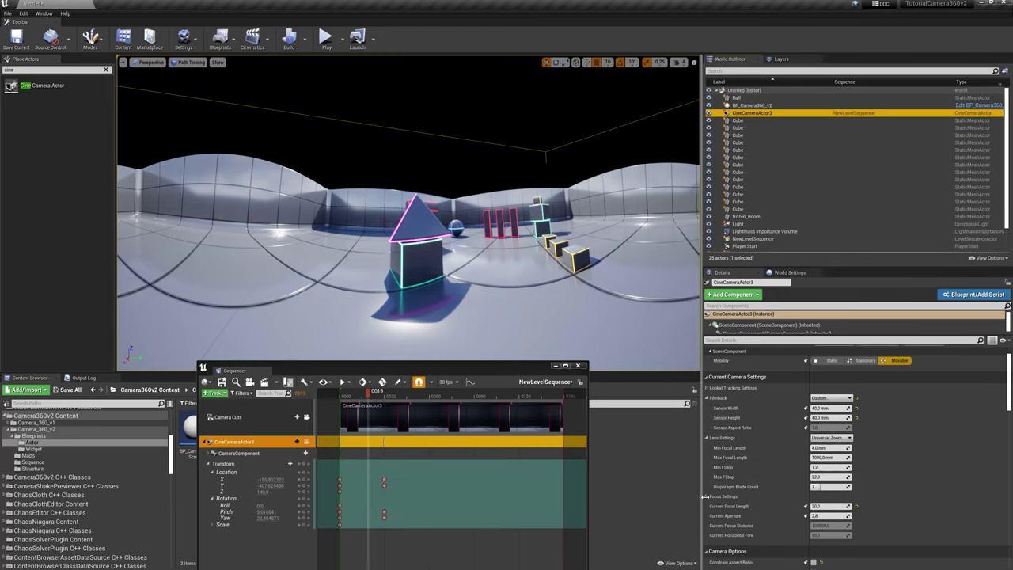
pyautogui.click(829, 507)
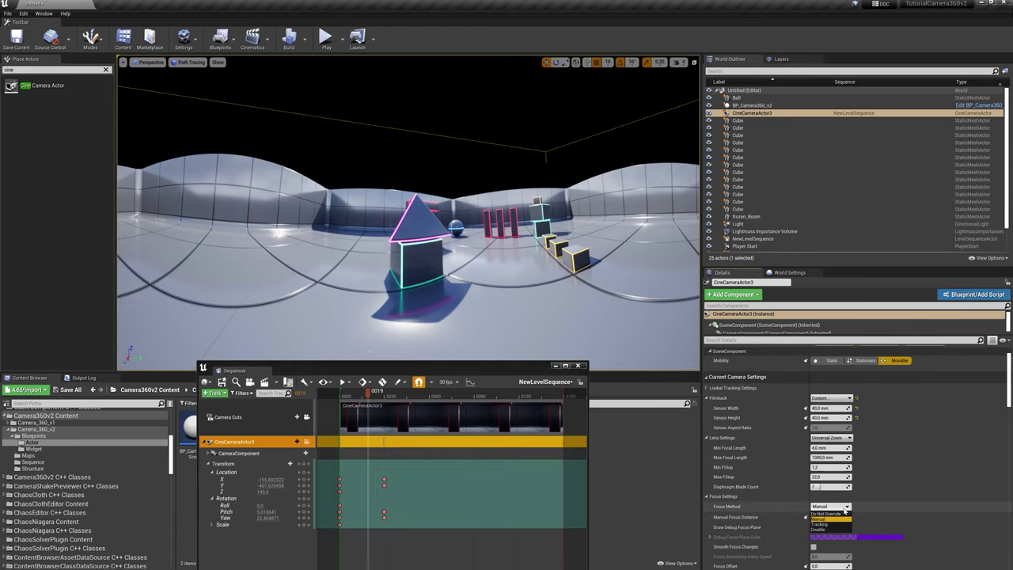
pyautogui.click(820, 530)
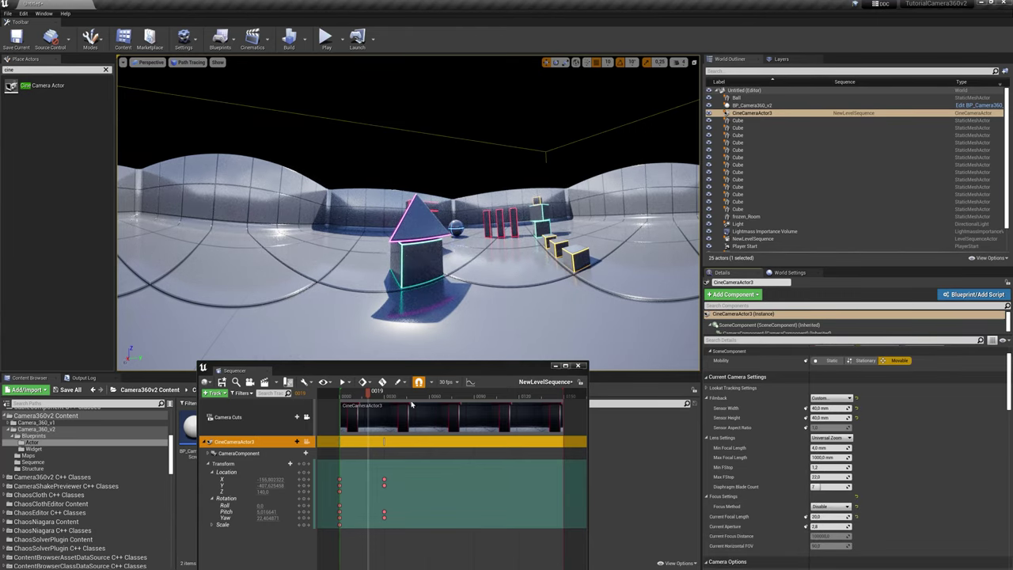
pyautogui.moveTo(368, 392); pyautogui.dragTo(345, 392)
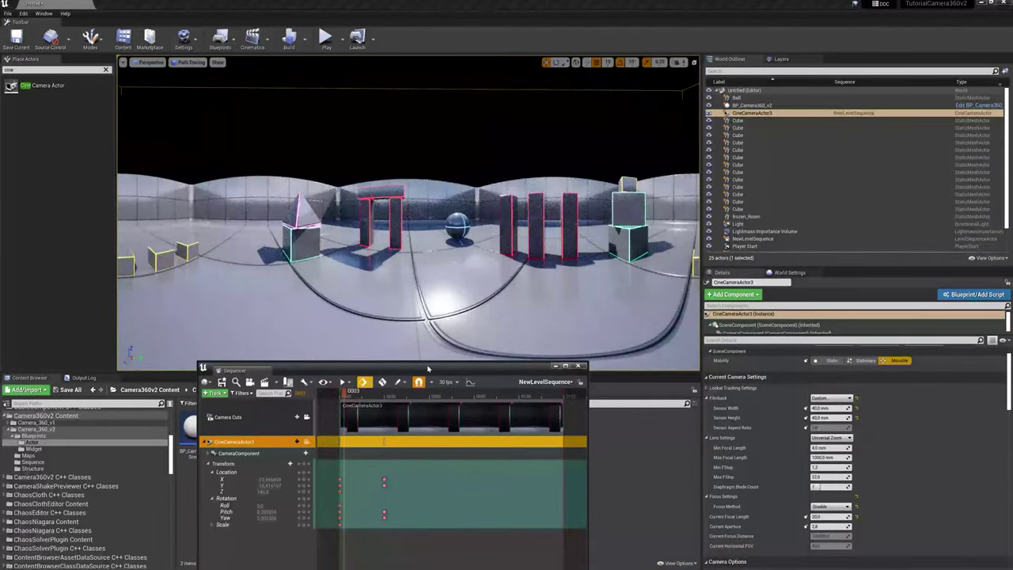
# Search the World Outliner for 'sky' and select the Sky Light.
pyautogui.click(777, 70)
pyautogui.write('ky')
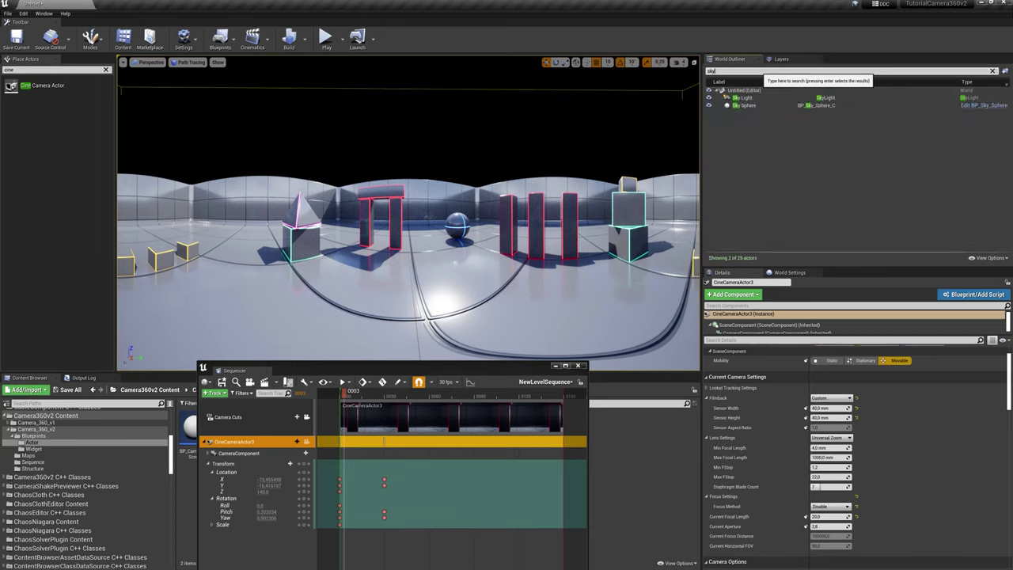
pyautogui.click(742, 97)
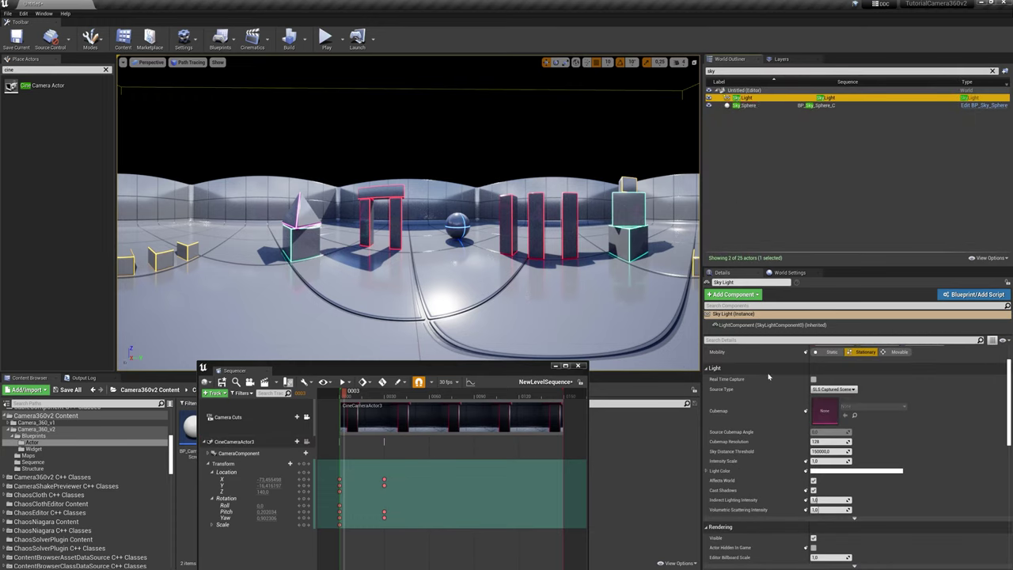
# Turn on Game View in the viewport and enable the Sky Light's Real Time Capture.
pyautogui.click(123, 62)
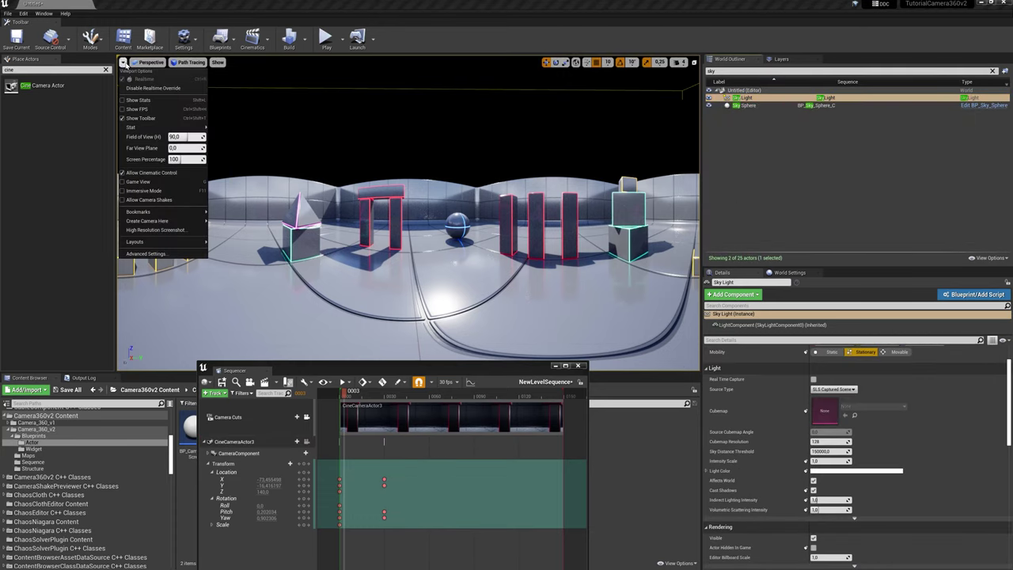
pyautogui.click(121, 182)
pyautogui.click(766, 222)
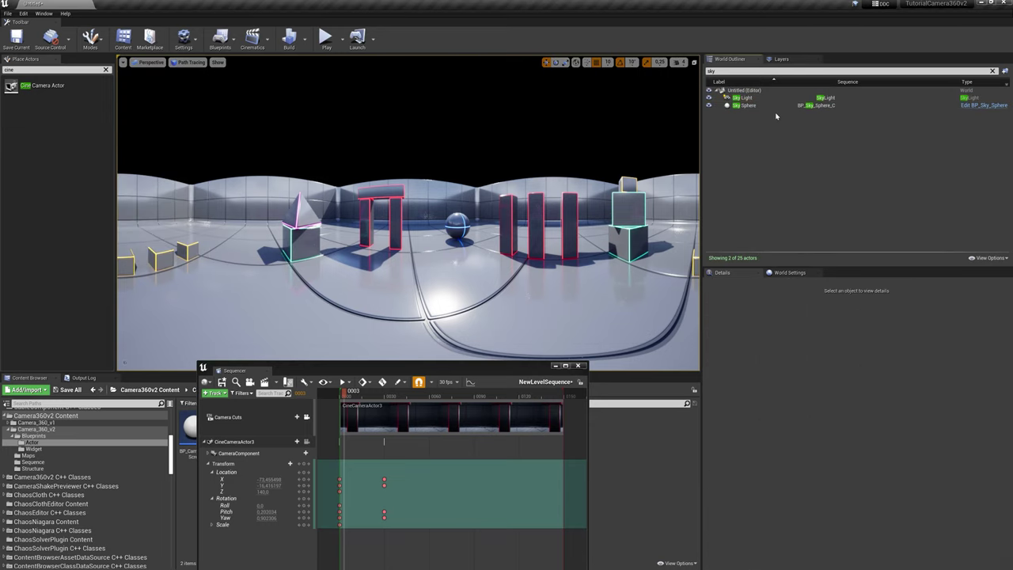
pyautogui.click(743, 97)
pyautogui.click(813, 379)
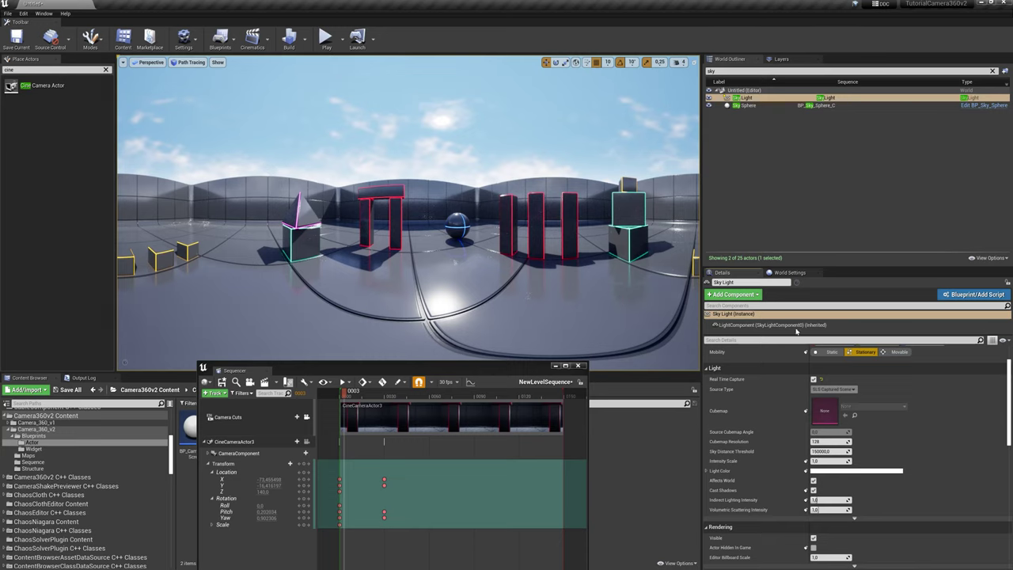
# Select SkySphereMesh and open its material instance.
pyautogui.scroll(-5, 853, 413)
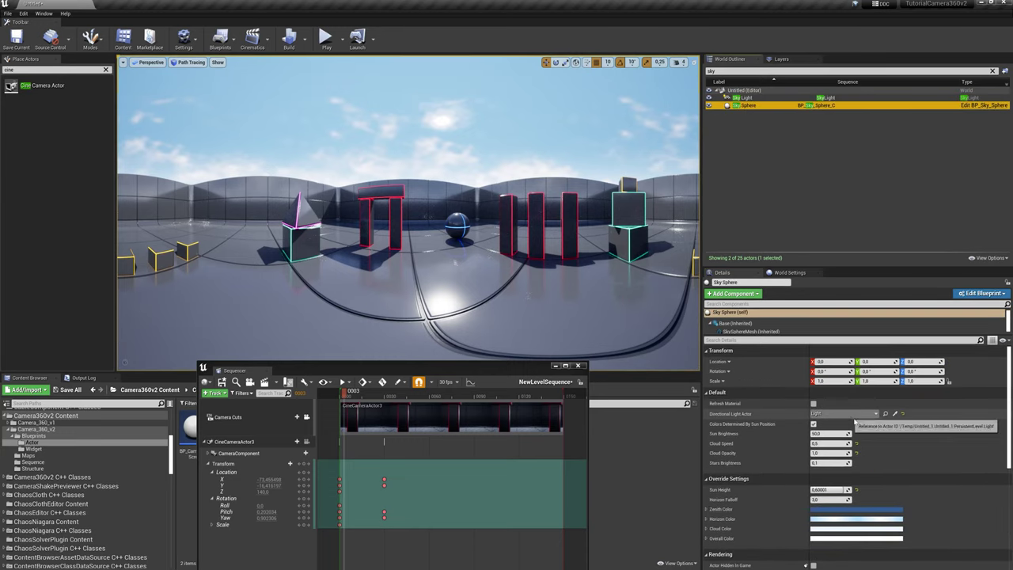
pyautogui.scroll(-5, 853, 413)
pyautogui.click(750, 331)
pyautogui.scroll(5, 849, 404)
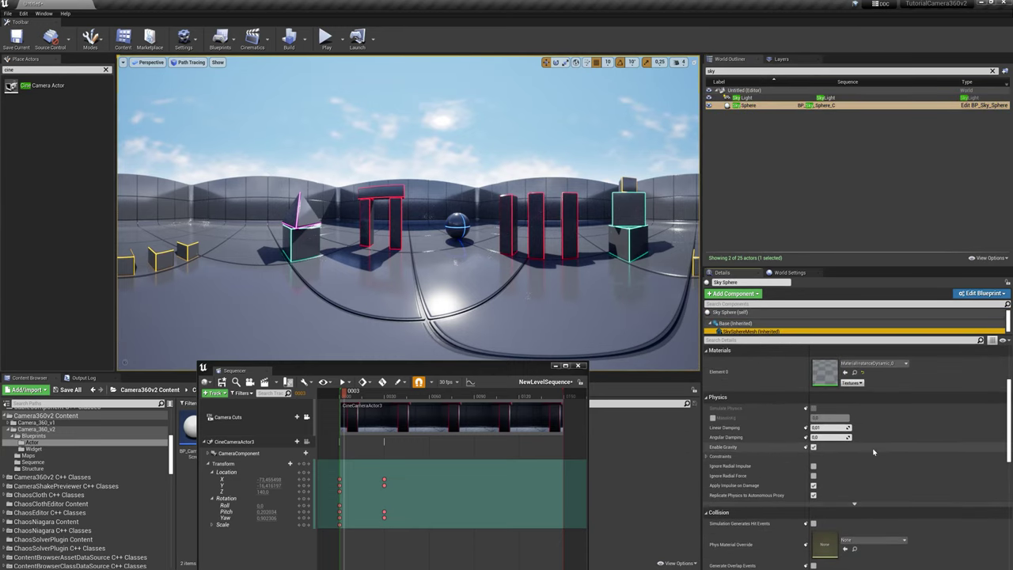
pyautogui.doubleClick(825, 478)
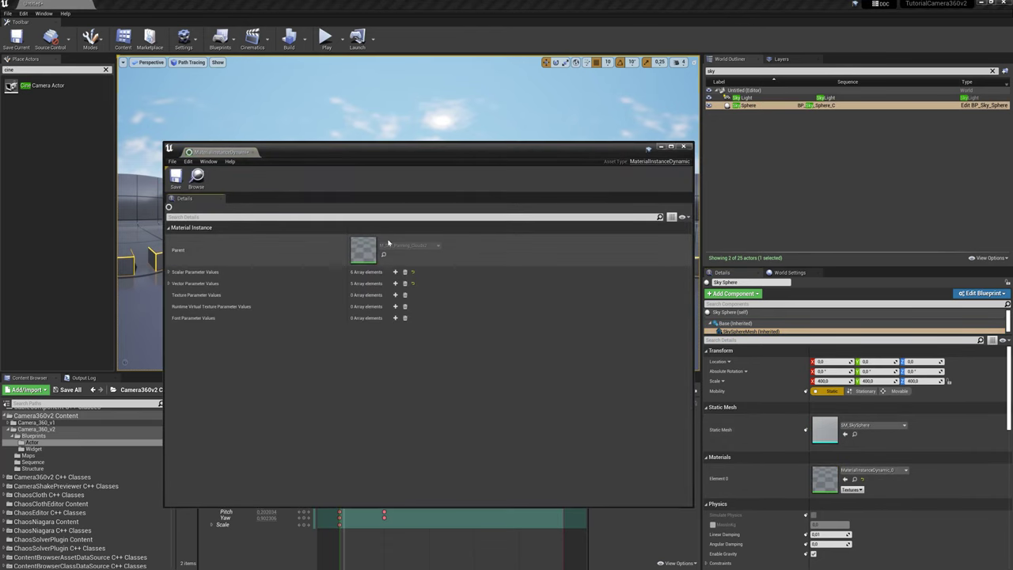
# Check Is Sky in the parent M_Sky_Panning_Clouds2 material, close it, and rewind to frame 0000.
pyautogui.doubleClick(353, 258)
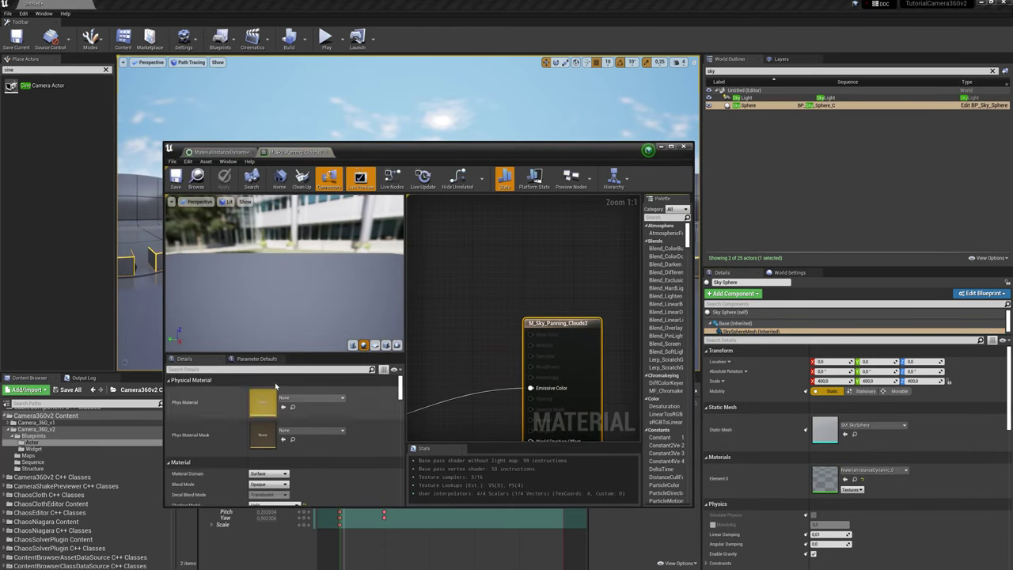
pyautogui.write('sky')
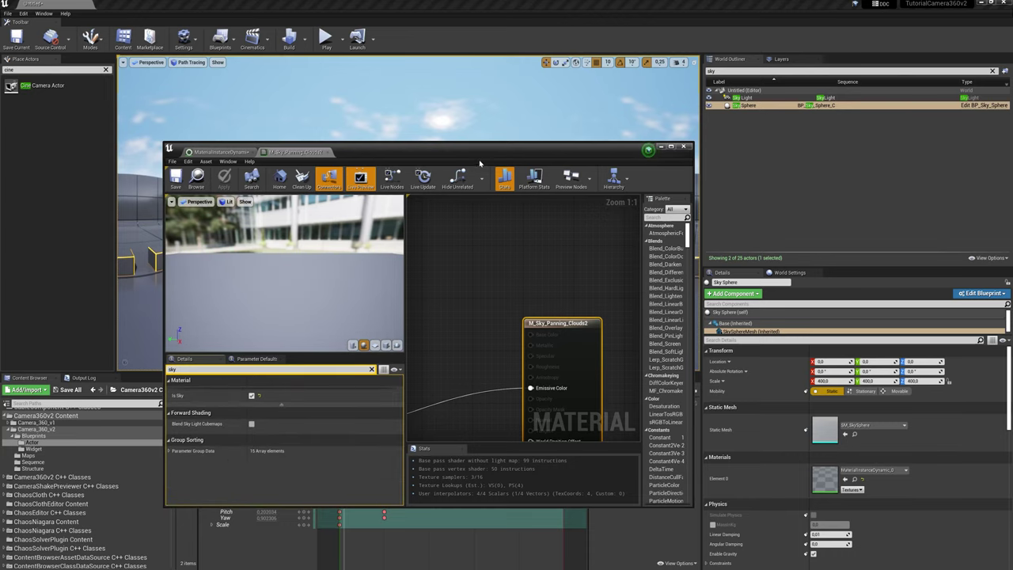
pyautogui.click(684, 146)
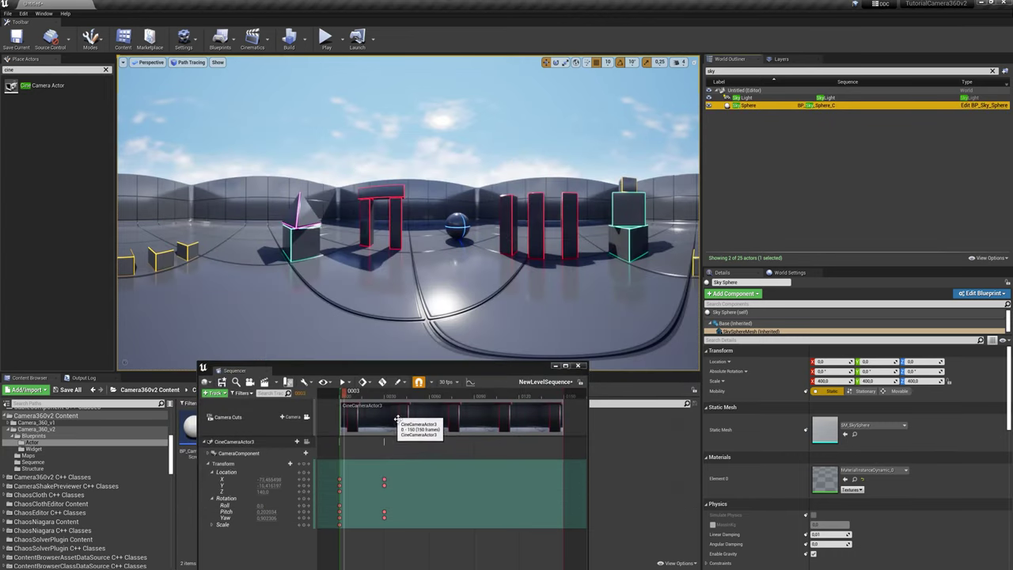
pyautogui.moveTo(360, 395); pyautogui.dragTo(342, 394)
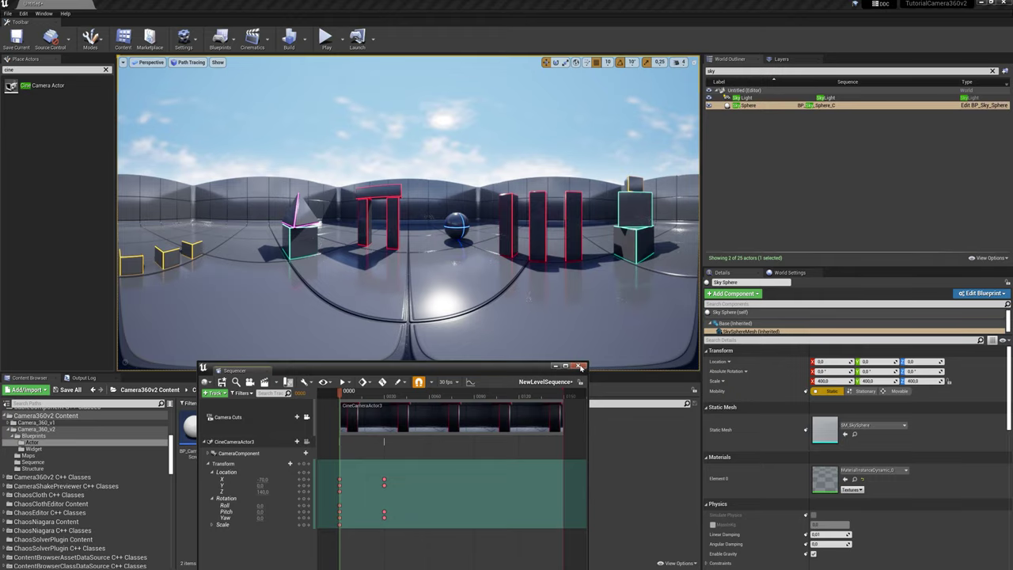
# Clear the Outliner search, select BP_Camera360_v2 and keep its path-tracing projection on Equirectangular (360).
pyautogui.click(803, 108)
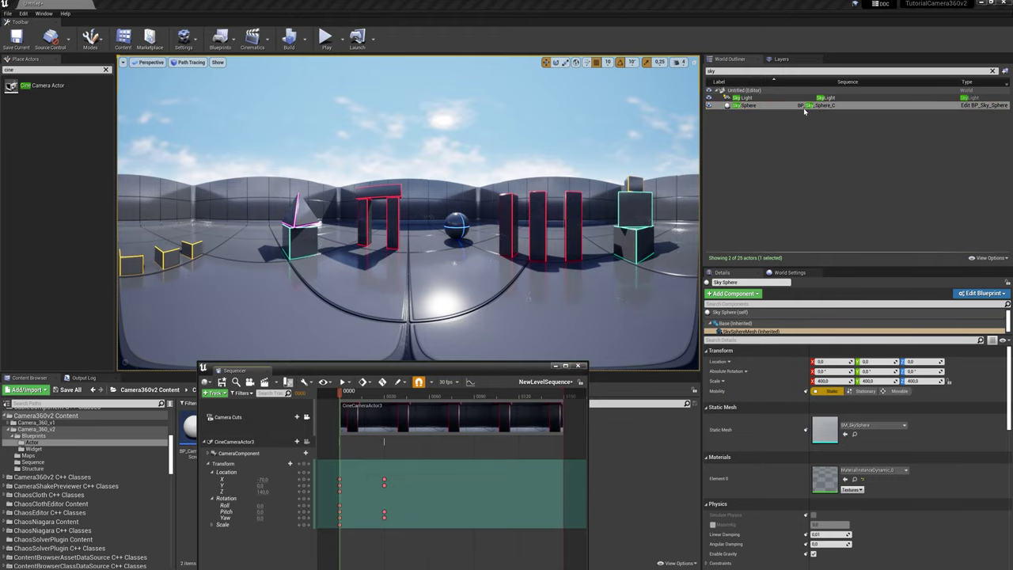
pyautogui.press('BackSpace')
pyautogui.press('BackSpace')
pyautogui.press('BackSpace')
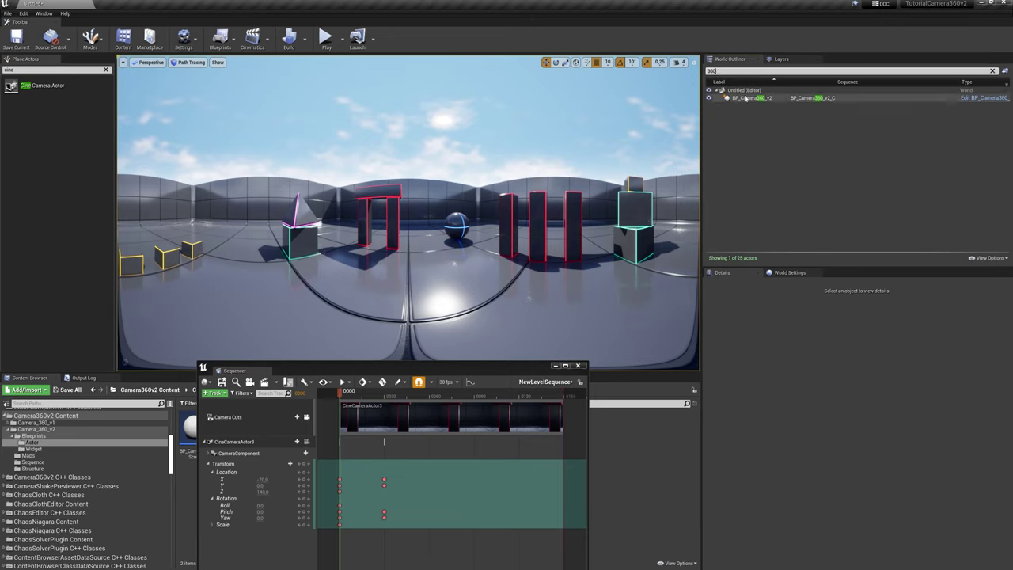
pyautogui.click(748, 97)
pyautogui.scroll(-2, 928, 436)
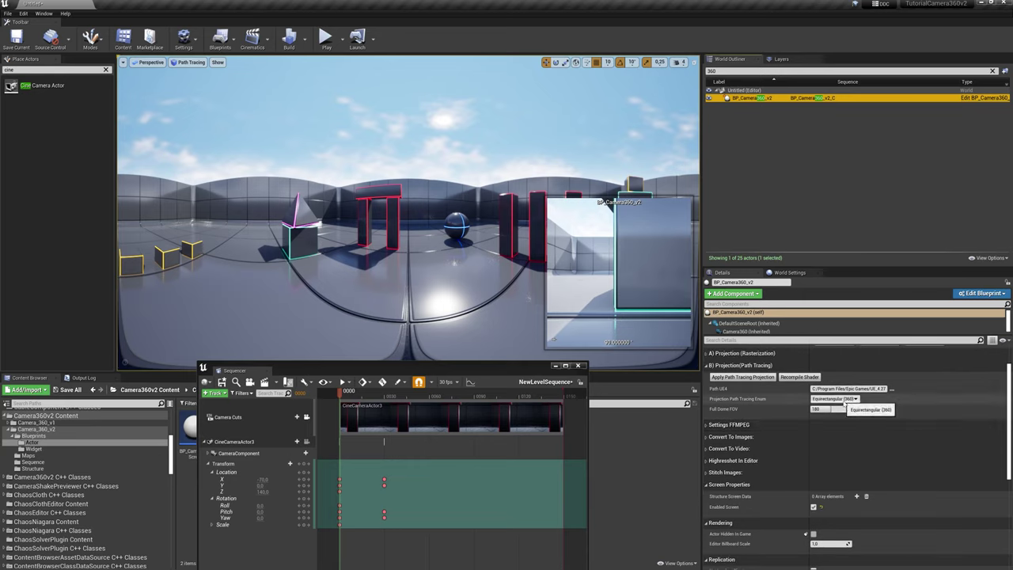
pyautogui.click(844, 399)
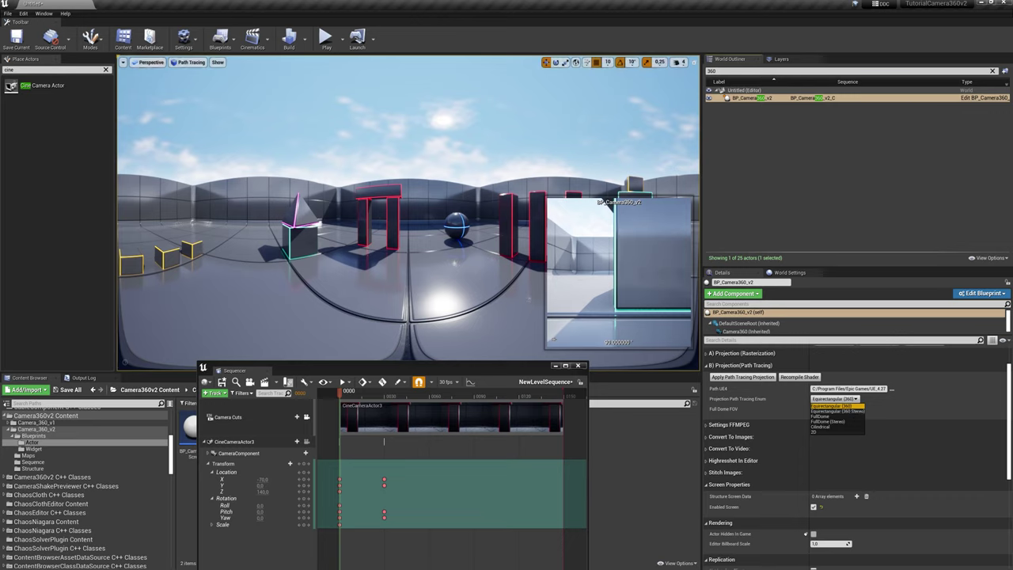
pyautogui.click(427, 216)
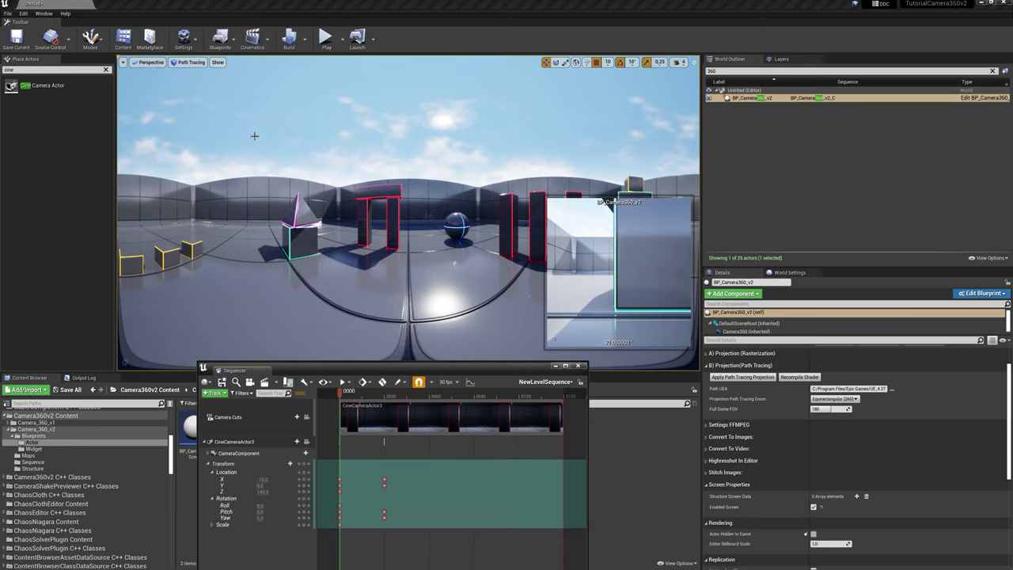
# Switch the viewport view mode to Lit and fly in toward the red-outlined arch.
pyautogui.click(183, 62)
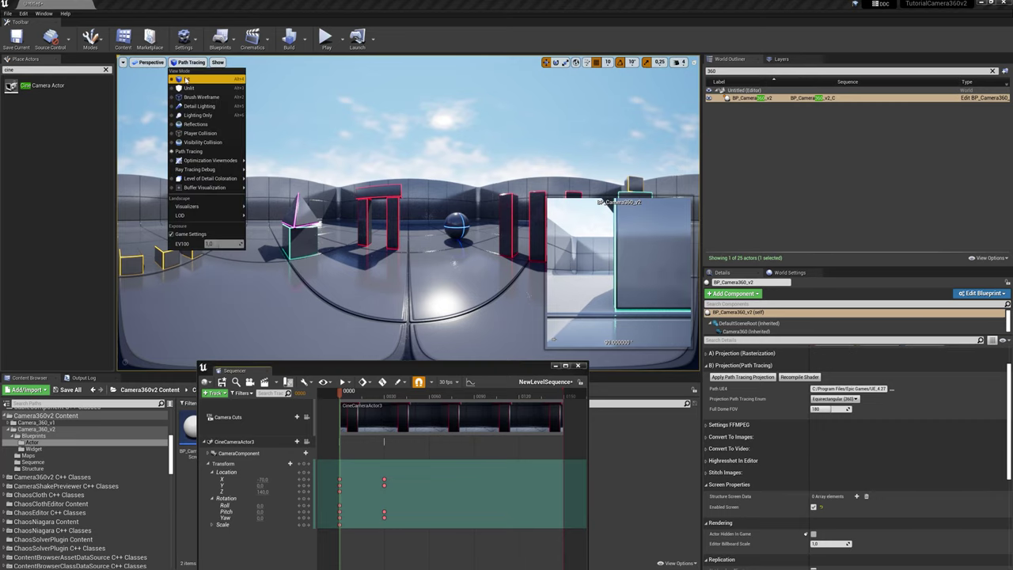
pyautogui.click(190, 77)
pyautogui.moveTo(380, 290); pyautogui.dragTo(380, 290, button='right')
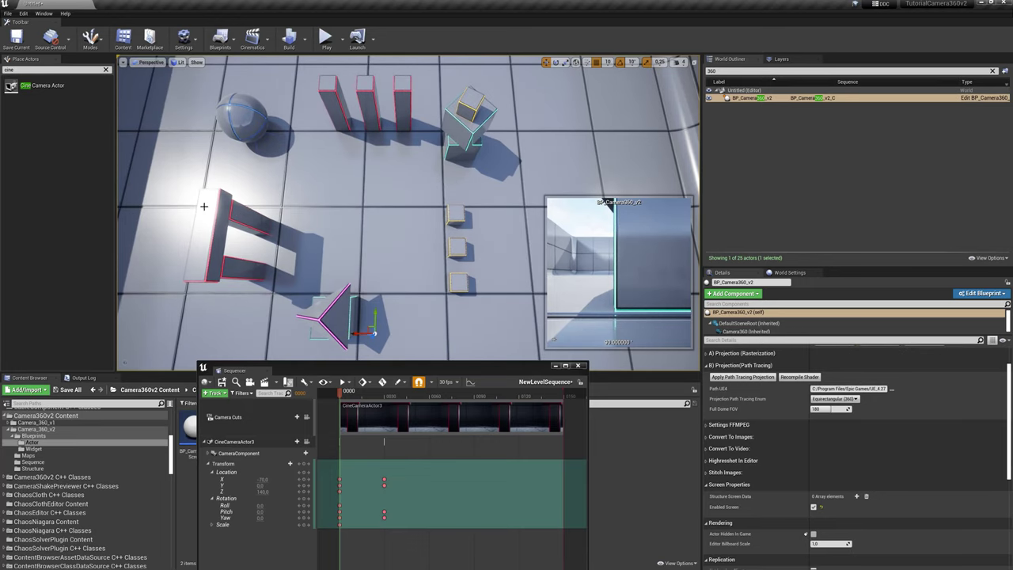
pyautogui.moveTo(323, 217); pyautogui.dragTo(323, 216, button='right')
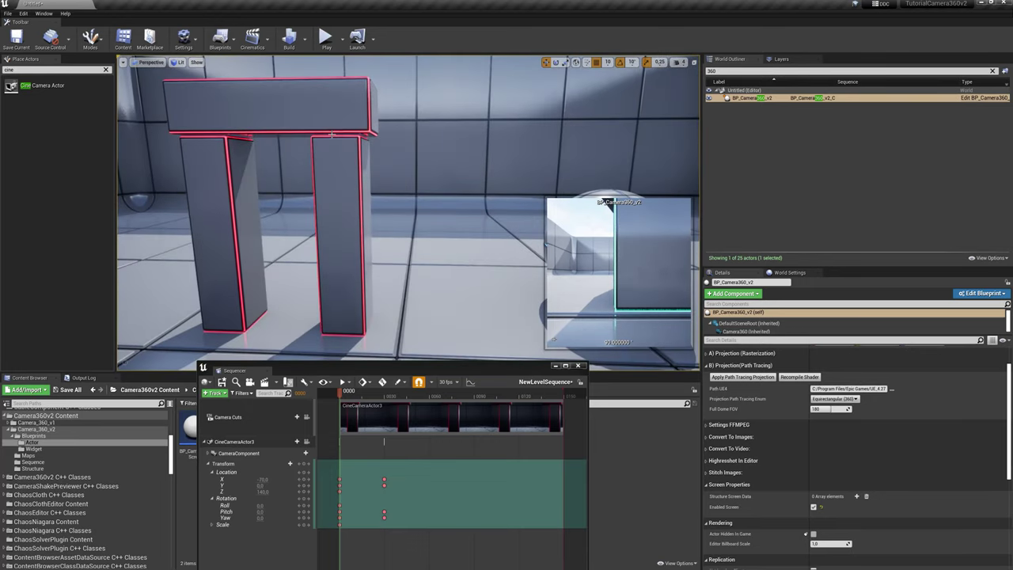
# Pull back to a wider view of the arch, leaving the projection on Equirectangular (360).
pyautogui.click(183, 63)
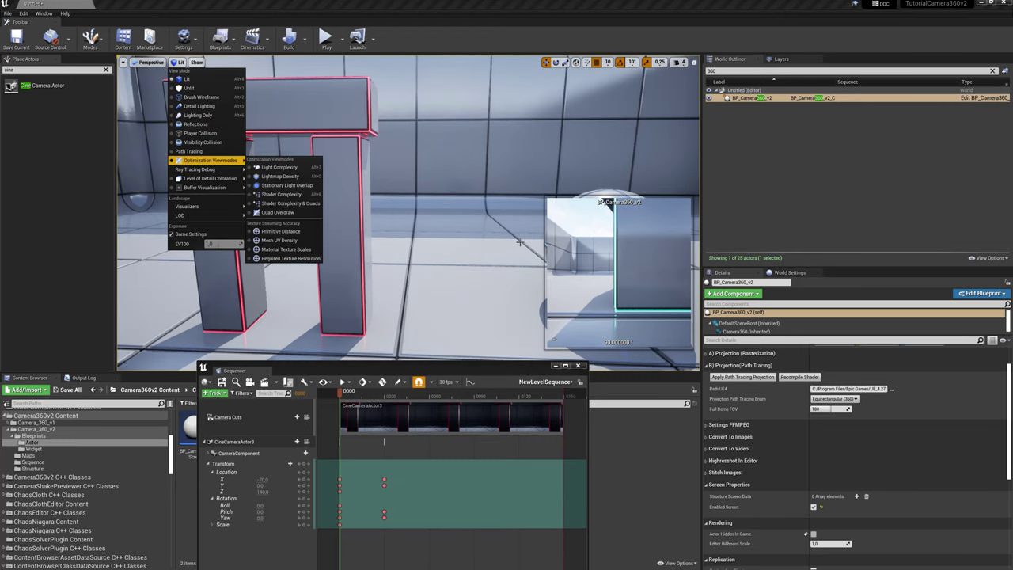
pyautogui.moveTo(356, 237); pyautogui.dragTo(356, 238, button='right')
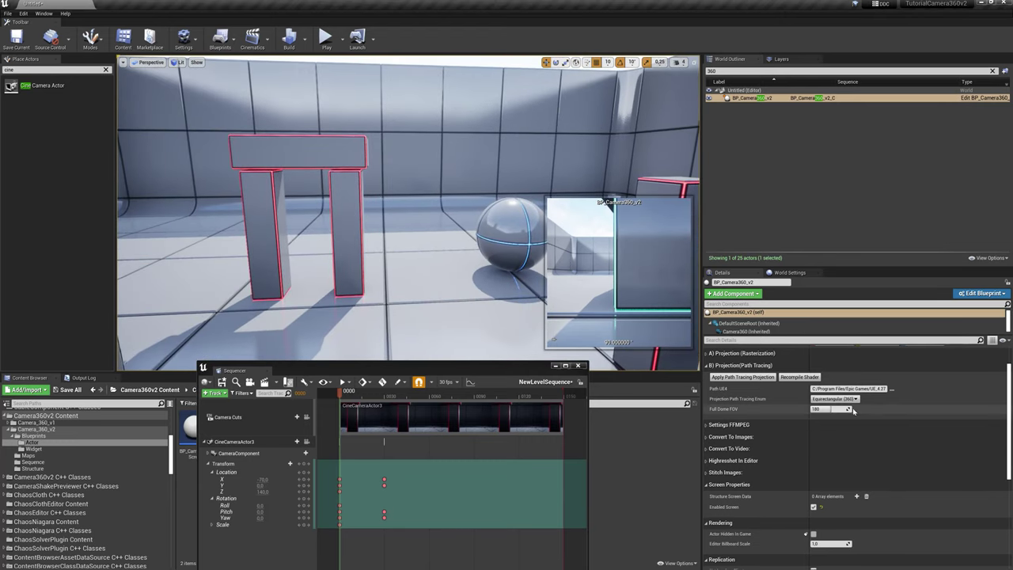
pyautogui.click(835, 399)
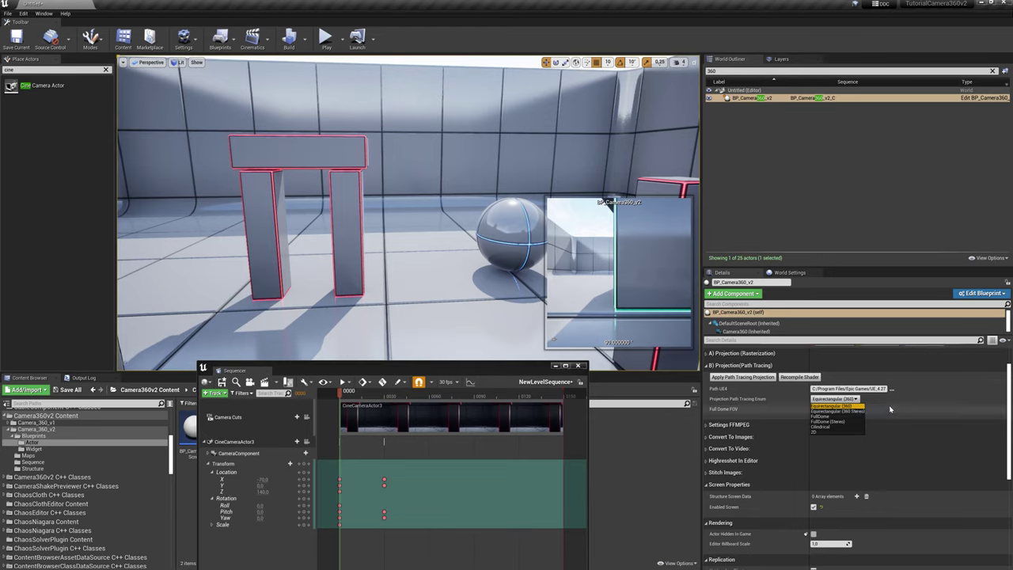
pyautogui.click(890, 409)
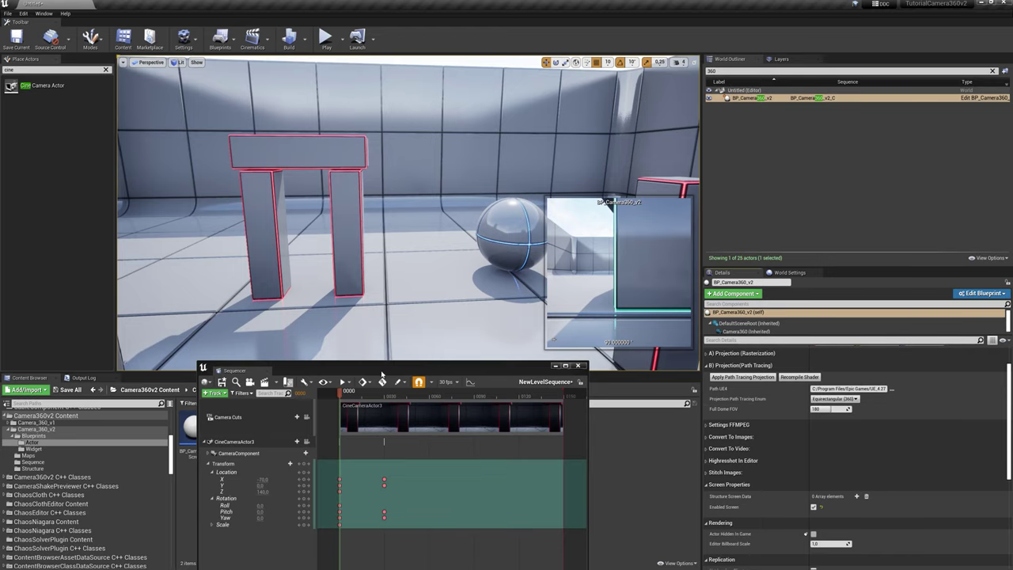
# Close the sequence editor, set the path-tracing projection to 2D and recompile shaders.
pyautogui.click(578, 368)
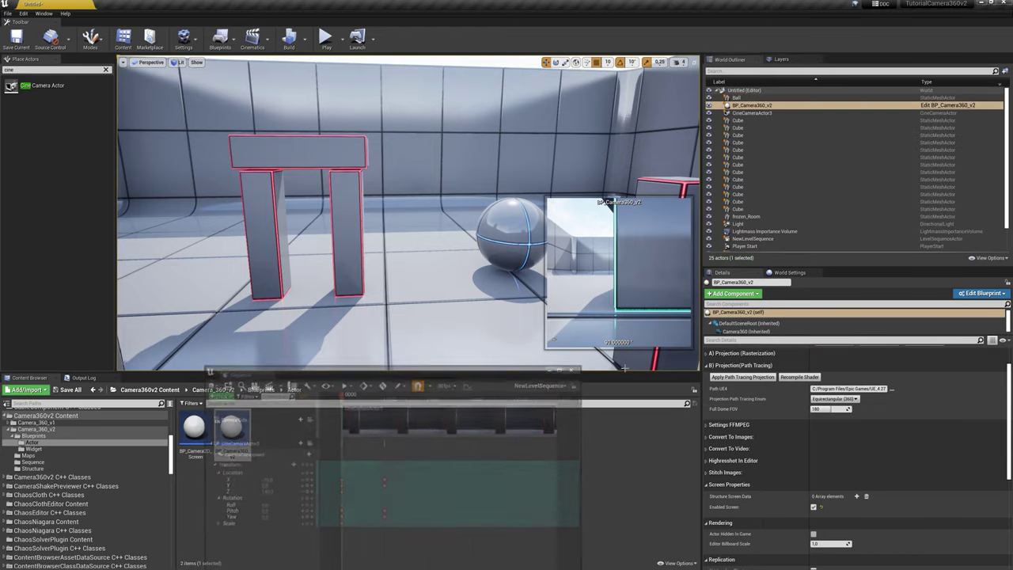
pyautogui.scroll(2, 735, 436)
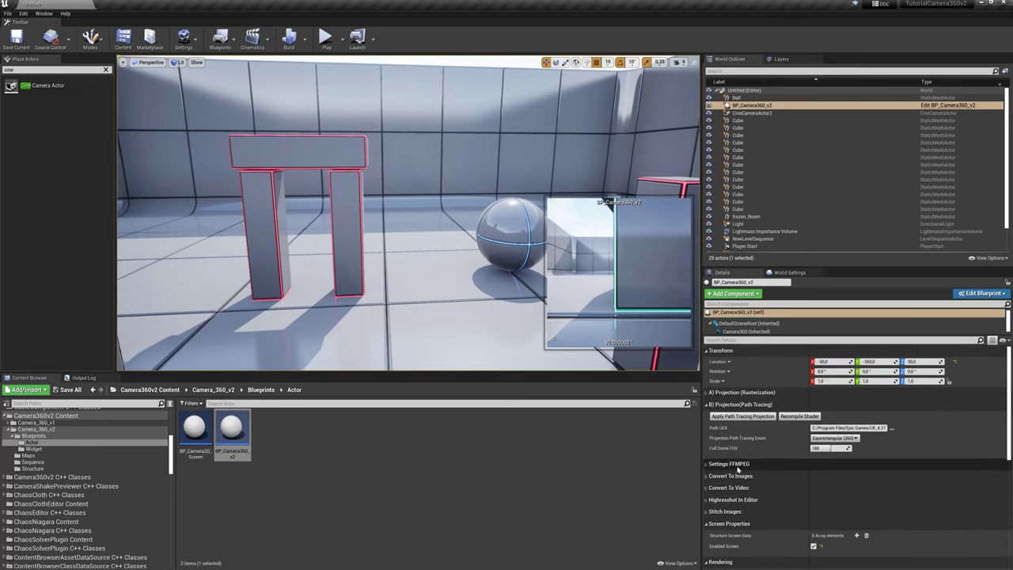
pyautogui.click(837, 438)
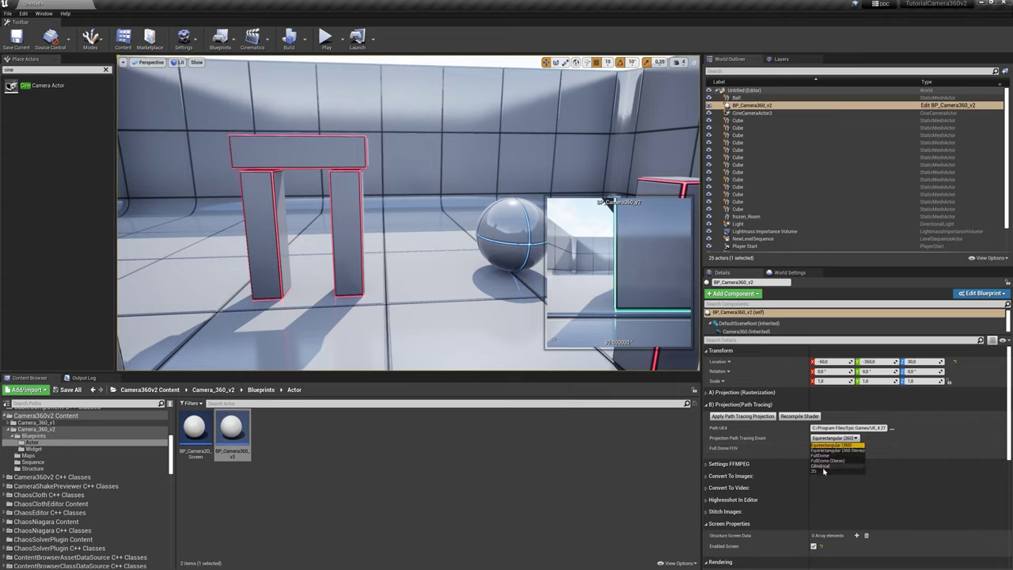
pyautogui.click(823, 471)
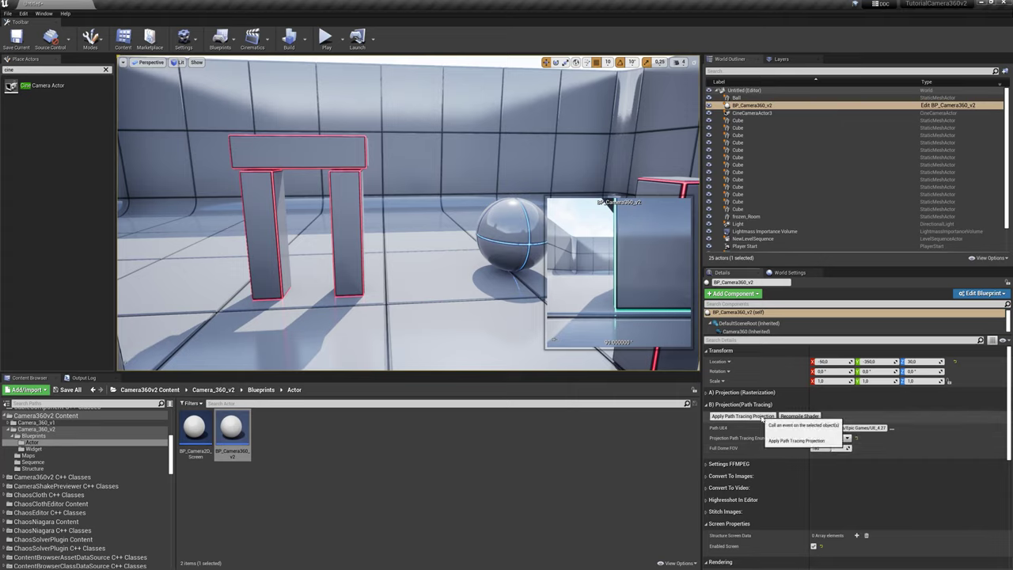
pyautogui.click(798, 417)
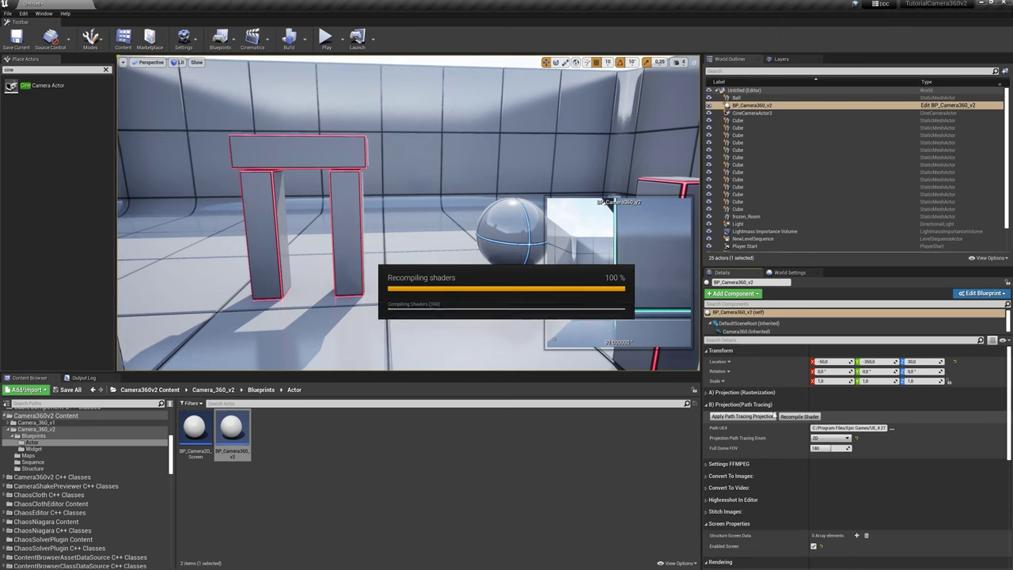
pyautogui.hotkey('alt', 'z')
pyautogui.click(509, 159)
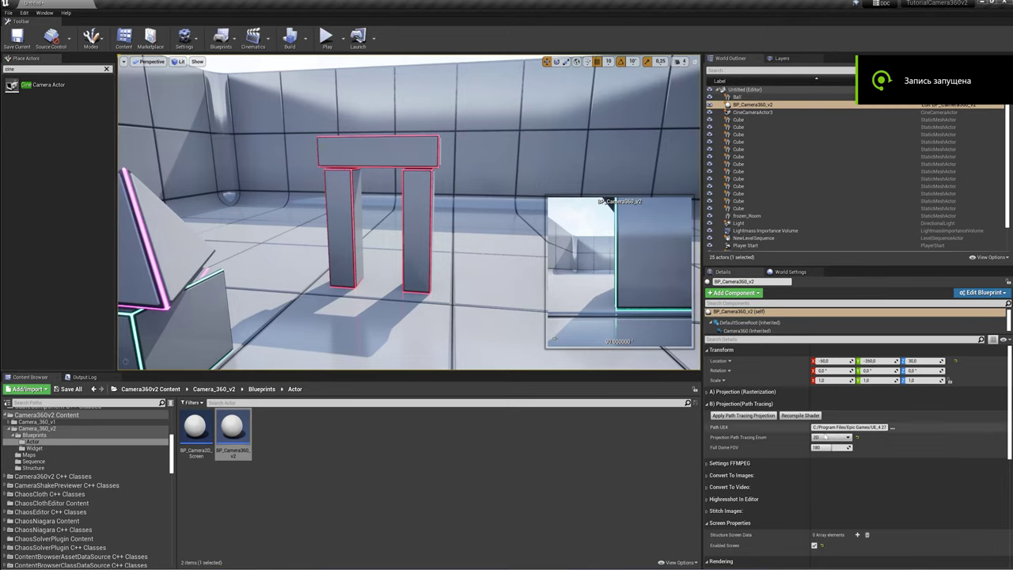
# Expand the Settings FFMPEG and Convert To Images sections, showing the C:/FFMPEG/bin/ffmpeg.exe path.
pyautogui.click(707, 404)
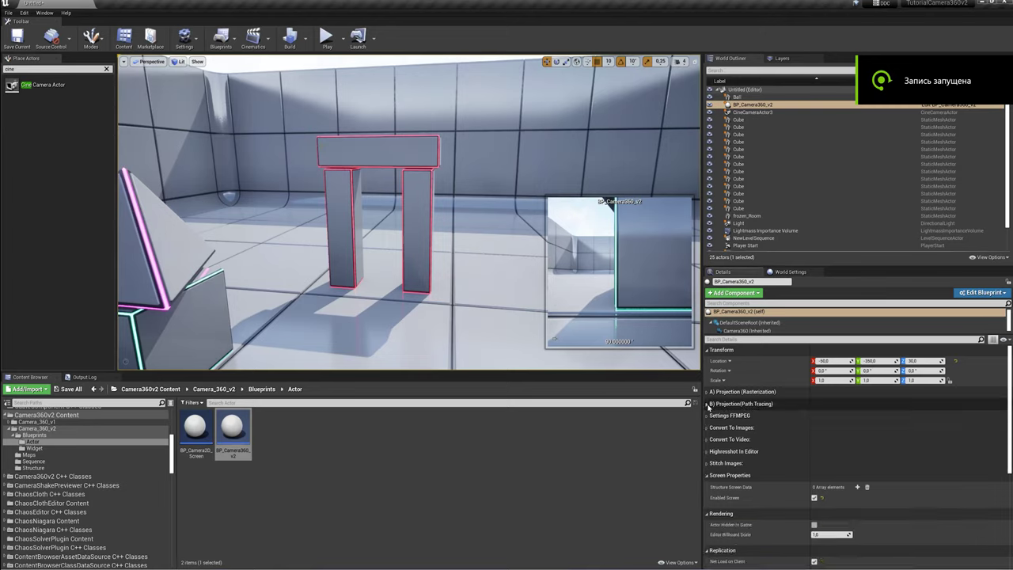
pyautogui.click(709, 416)
pyautogui.click(708, 442)
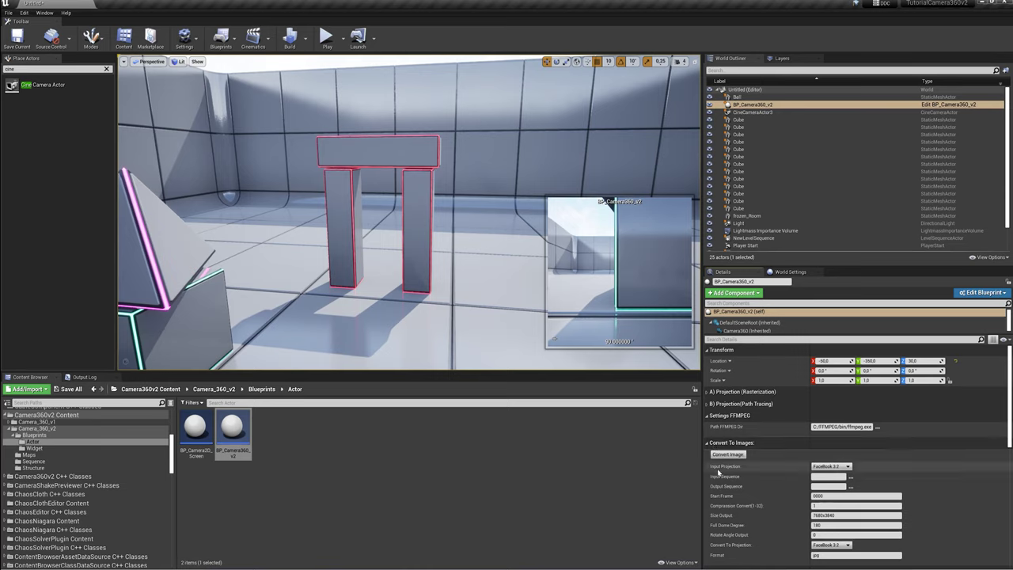
pyautogui.scroll(-2, 720, 475)
pyautogui.scroll(3, 734, 503)
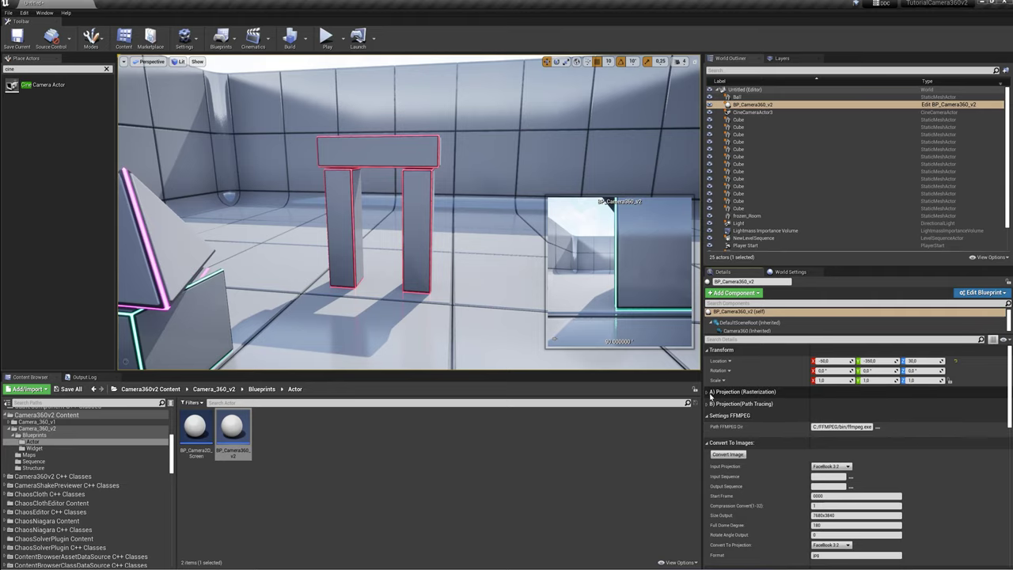
# Expand A) Projection (Rasterization) and enable Show FPS in the viewport.
pyautogui.click(740, 391)
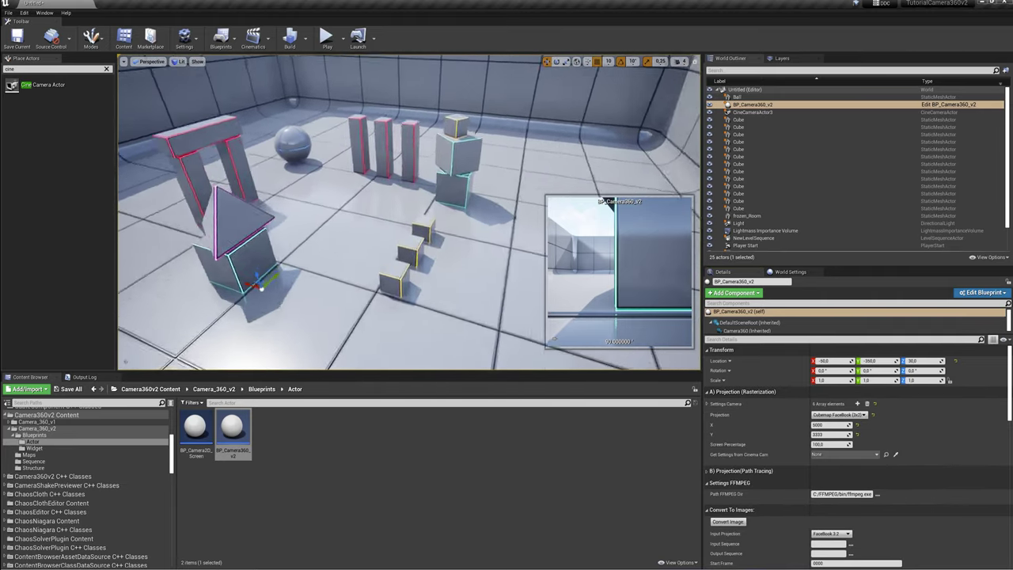
pyautogui.click(123, 60)
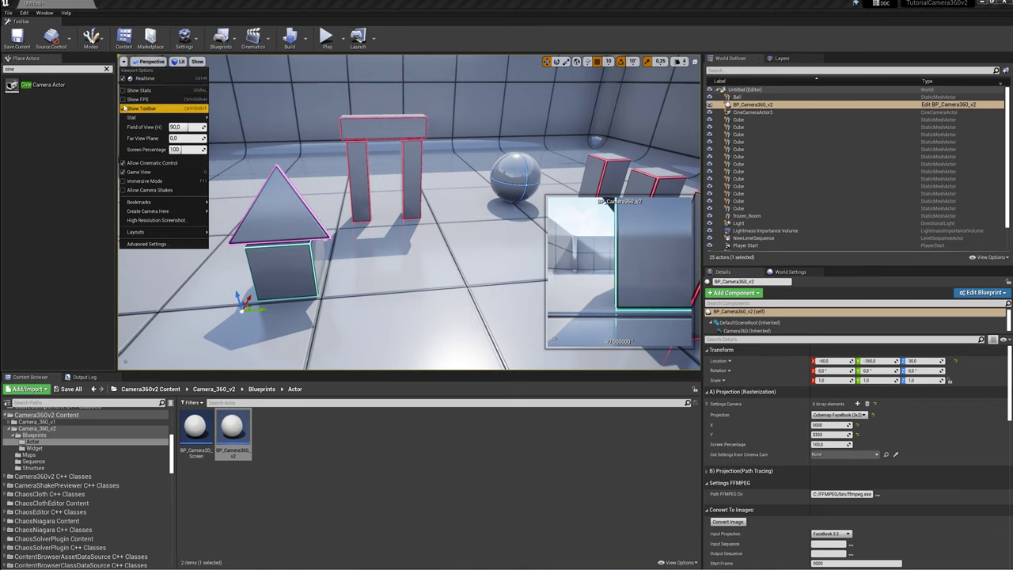
pyautogui.click(140, 107)
pyautogui.moveTo(454, 241); pyautogui.dragTo(503, 257)
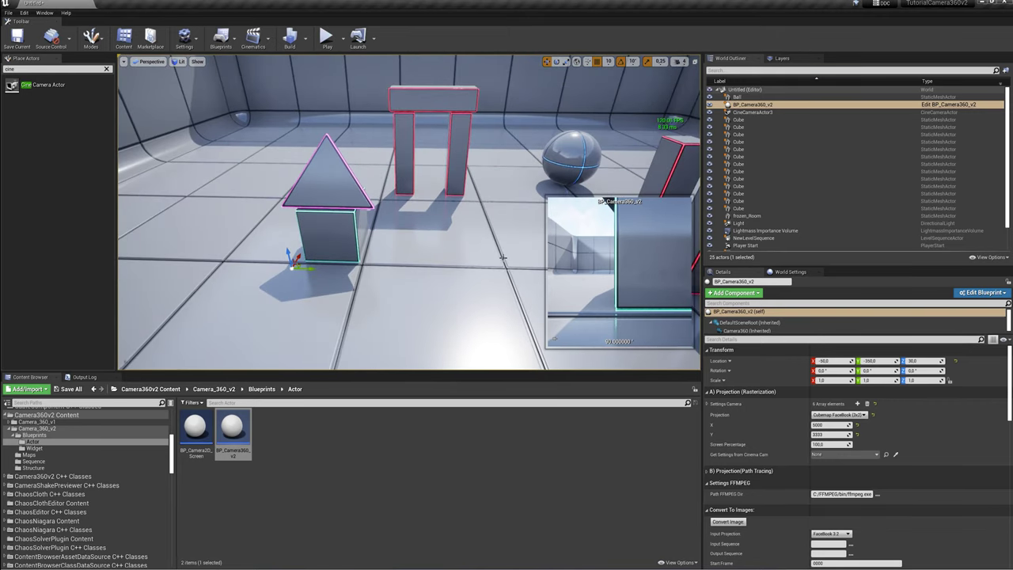
pyautogui.click(124, 61)
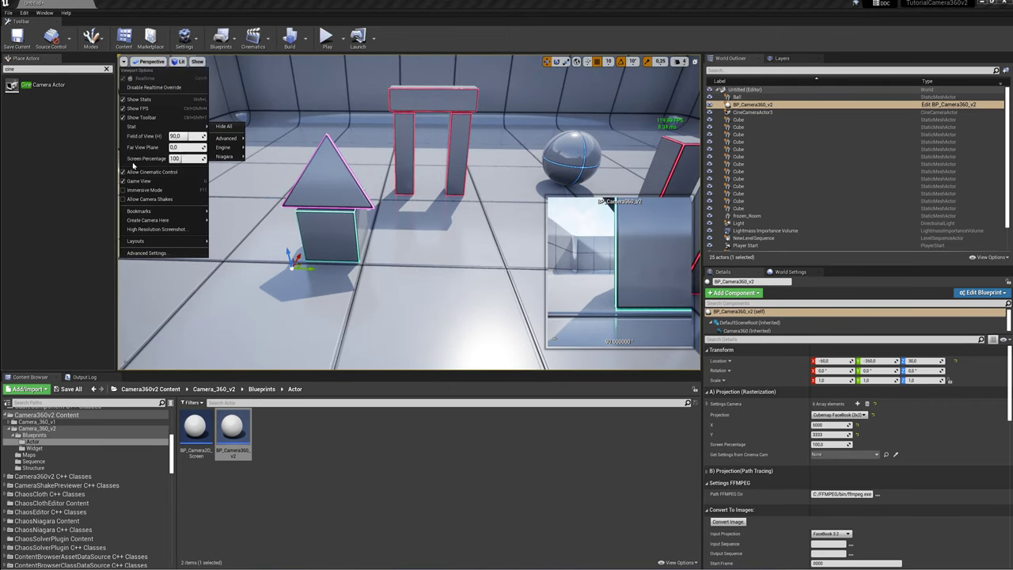
# Select CineCameraActor3 in the viewport and delete it.
pyautogui.moveTo(282, 253)
pyautogui.mouseDown()
pyautogui.moveTo(443, 190)
pyautogui.moveTo(401, 227)
pyautogui.mouseUp()
pyautogui.click(451, 182)
pyautogui.press('Delete')
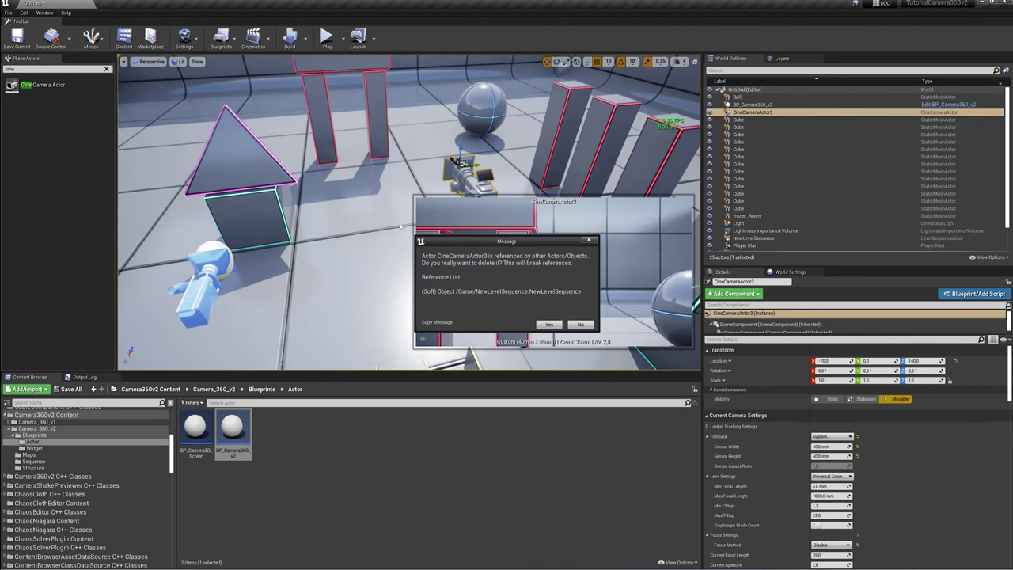
# Decline deleting CineCameraActor3 and open NewLevelSequence from the Cinematics menu.
pyautogui.click(578, 326)
pyautogui.click(578, 326)
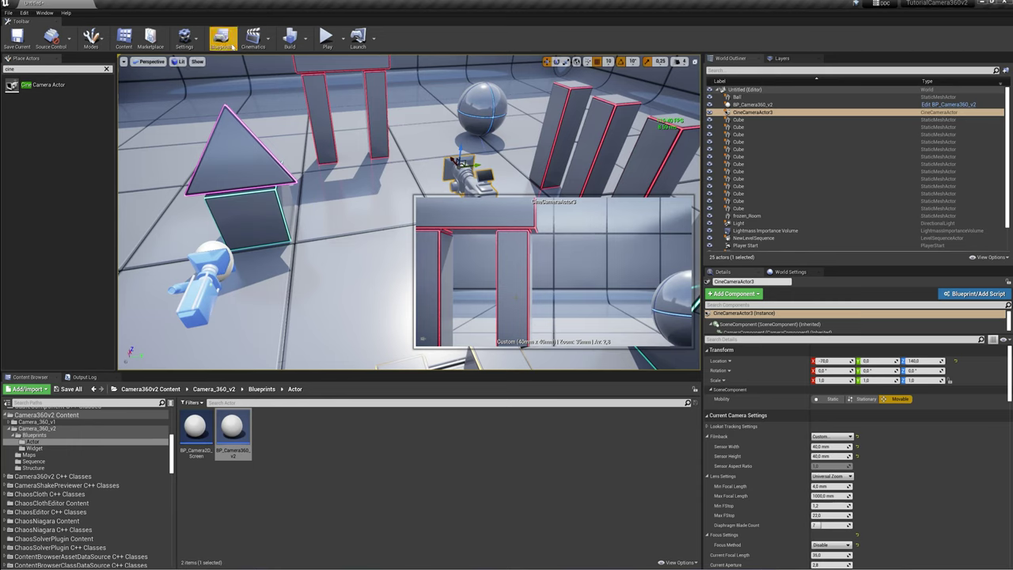
pyautogui.click(253, 36)
pyautogui.click(301, 102)
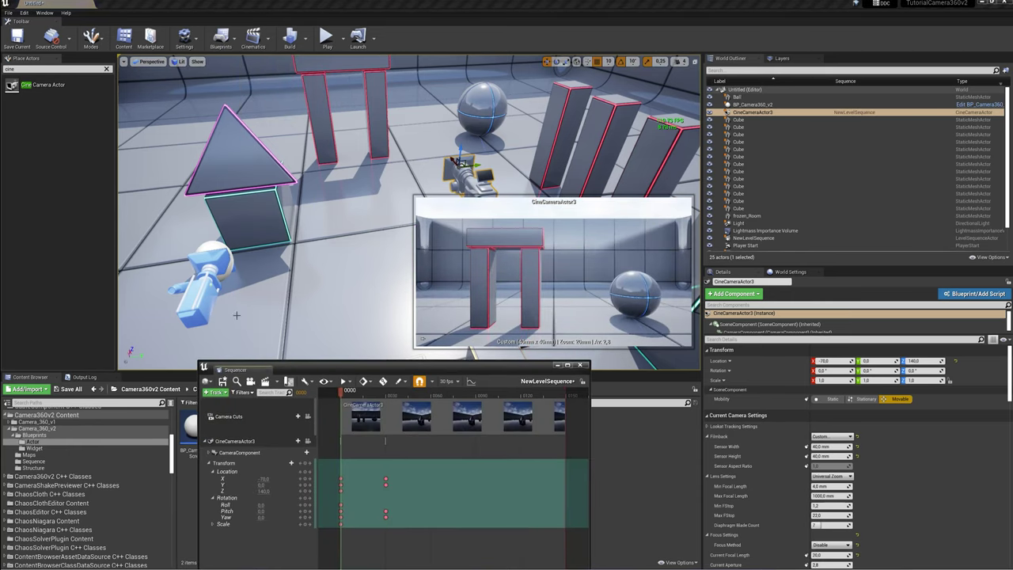
# Add BP_Camera360_v2 to NewLevelSequence via Track > Actor To Sequencer.
pyautogui.click(212, 258)
pyautogui.click(214, 392)
pyautogui.moveTo(241, 402)
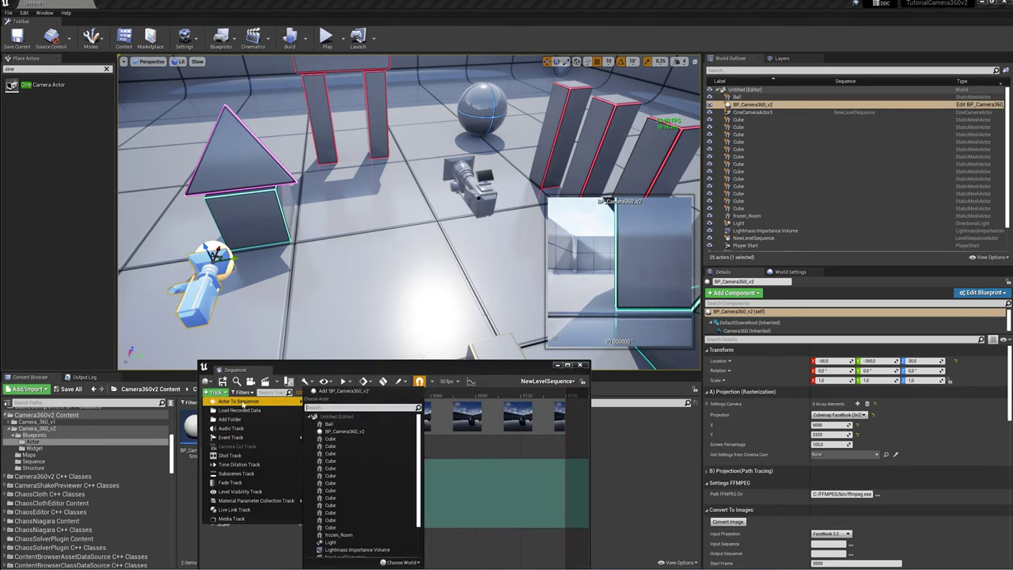
pyautogui.click(345, 432)
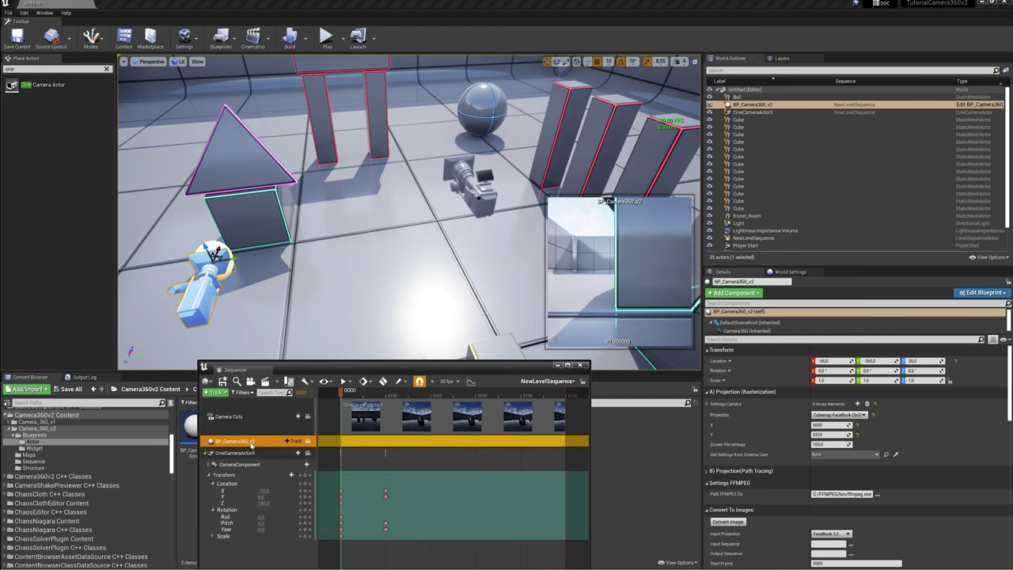
# Attach BP_Camera360_v2 to CineCameraActor3 at location 0,0,0, using CineCameraActor3's camera settings.
pyautogui.click(758, 106)
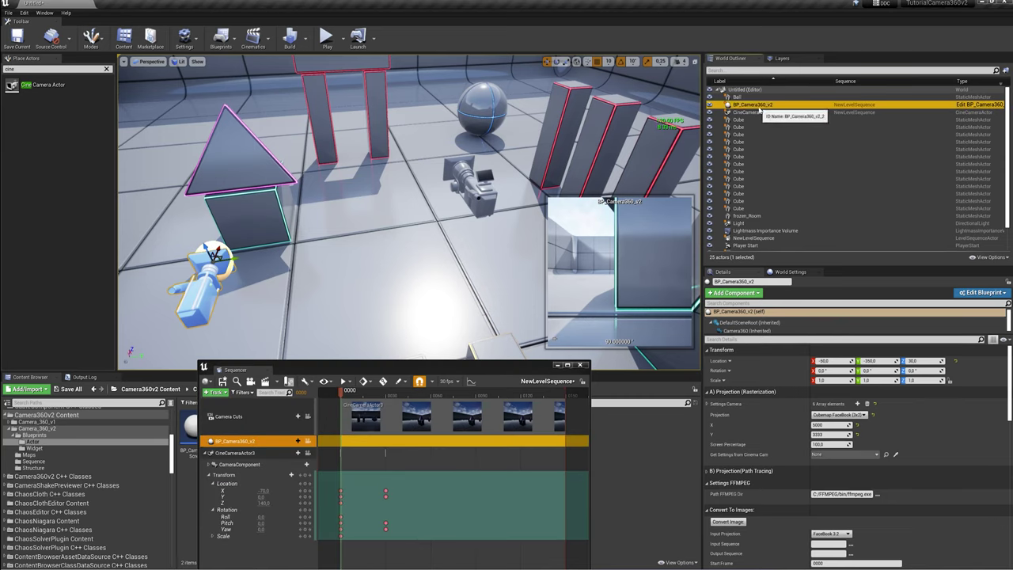
pyautogui.moveTo(758, 105); pyautogui.dragTo(747, 112)
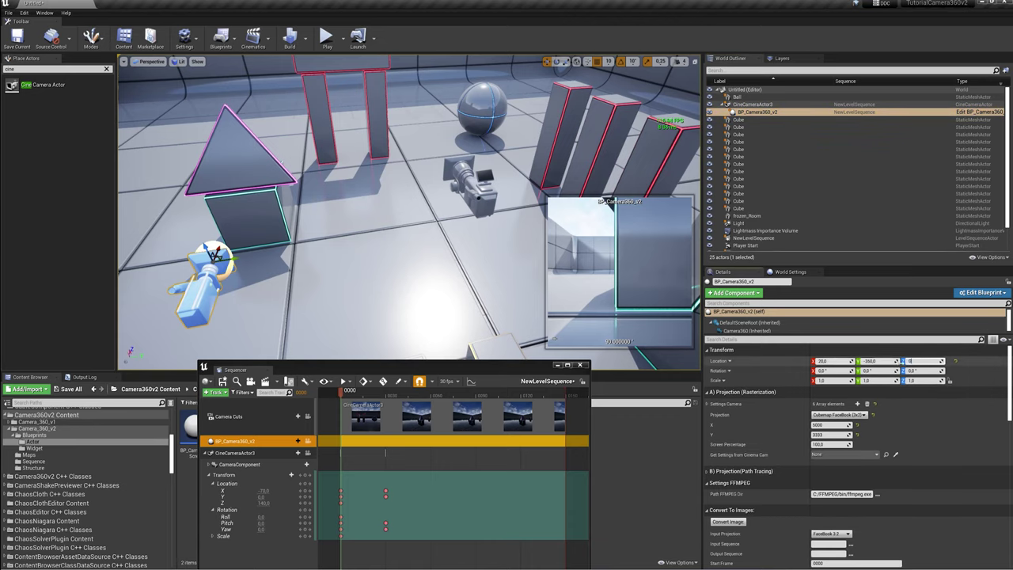
pyautogui.write('0')
pyautogui.press('Tab')
pyautogui.write('0')
pyautogui.press('Return')
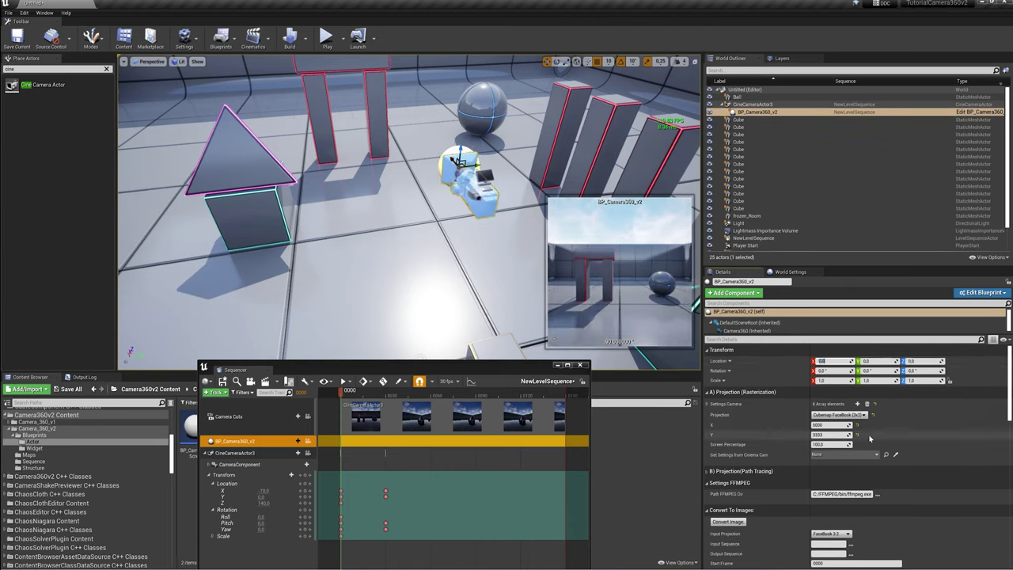
pyautogui.click(844, 454)
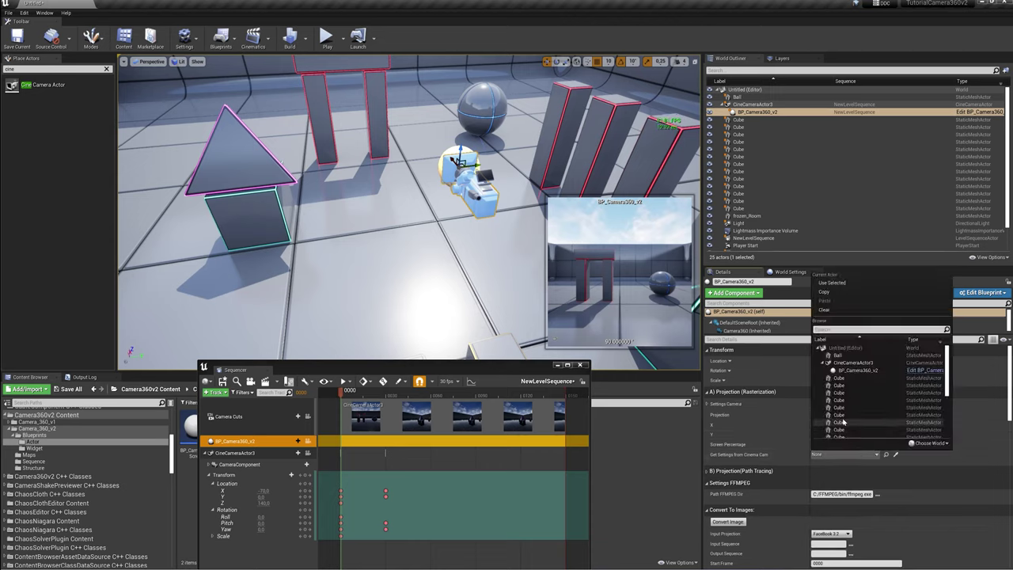
pyautogui.click(853, 363)
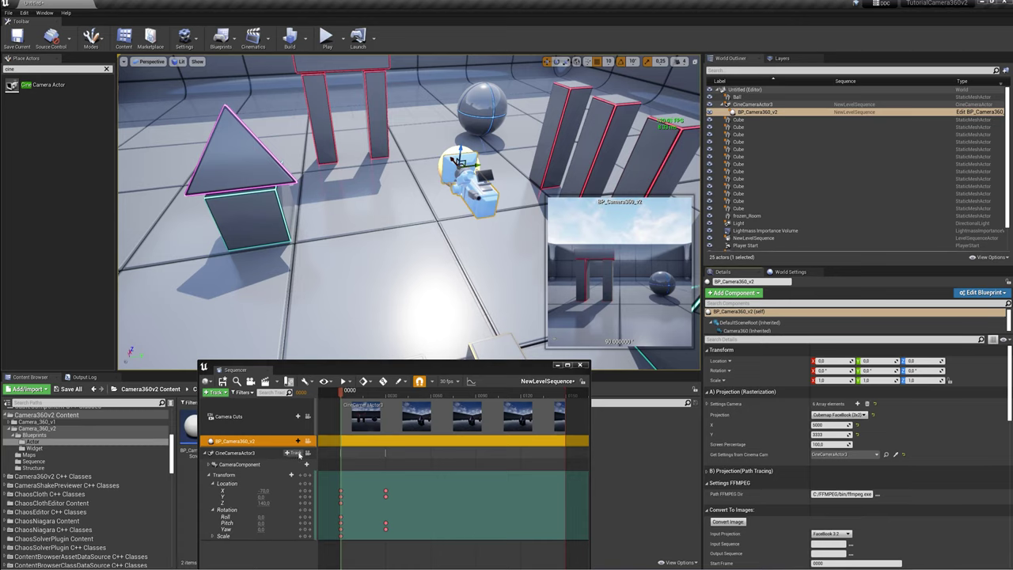
# Lock and deactivate the Camera Cuts section, then save NewLevelSequence.
pyautogui.rightClick(376, 425)
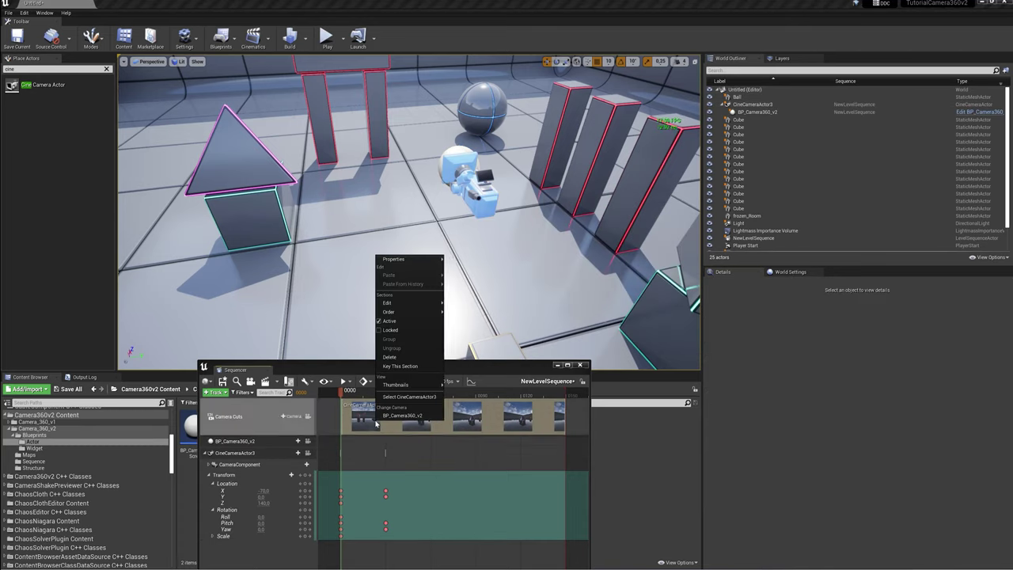
pyautogui.click(385, 330)
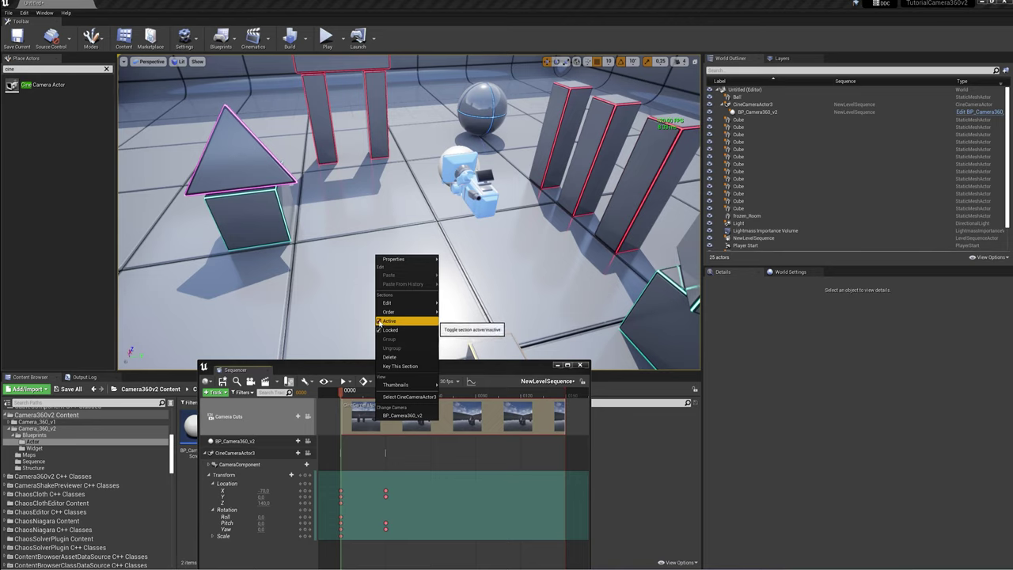
pyautogui.click(382, 322)
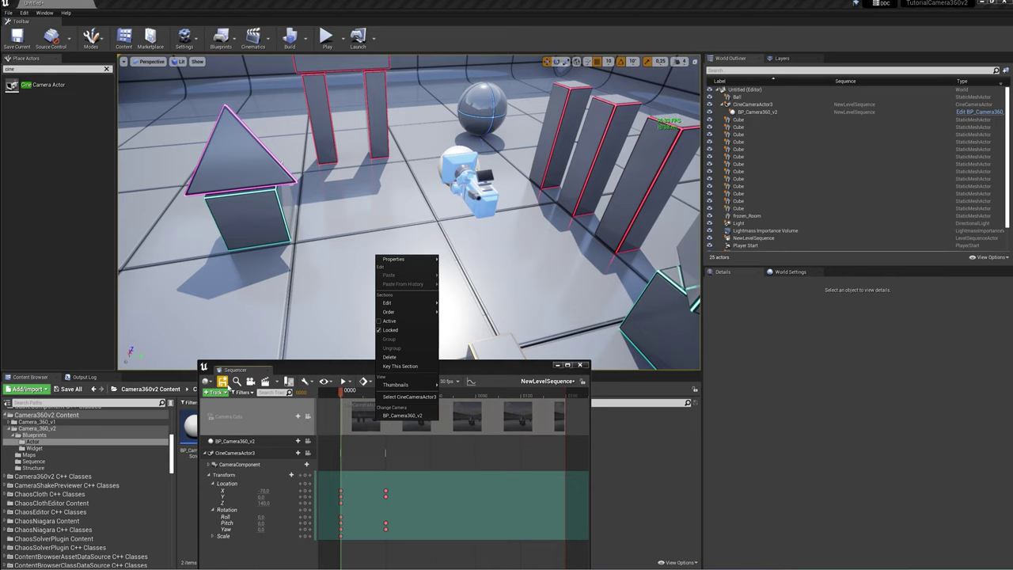
pyautogui.click(223, 381)
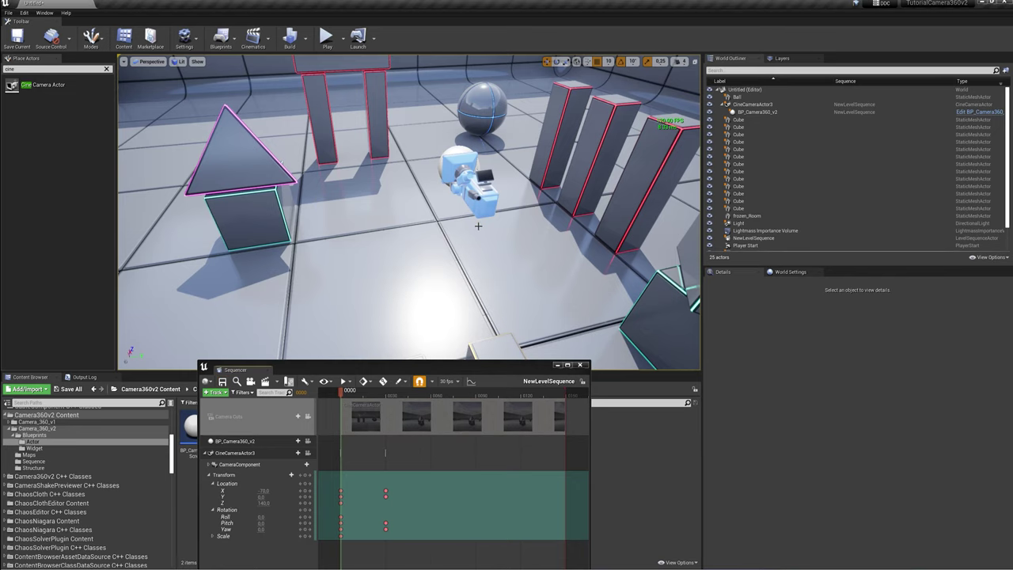
pyautogui.scroll(-3, 478, 226)
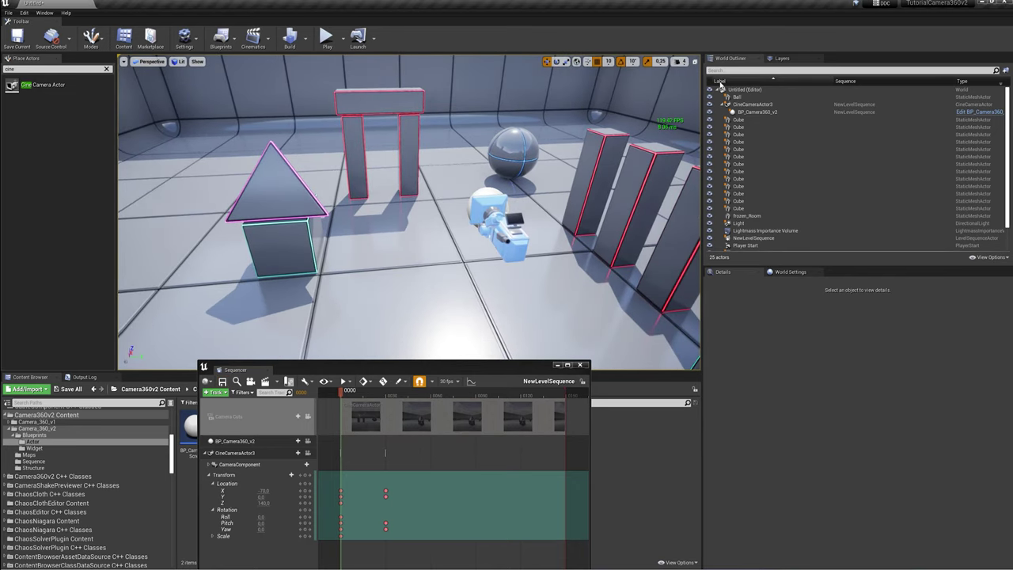
# Filter the World Outliner by 'seq' and select NewLevelSequence.
pyautogui.click(720, 71)
pyautogui.write('seq')
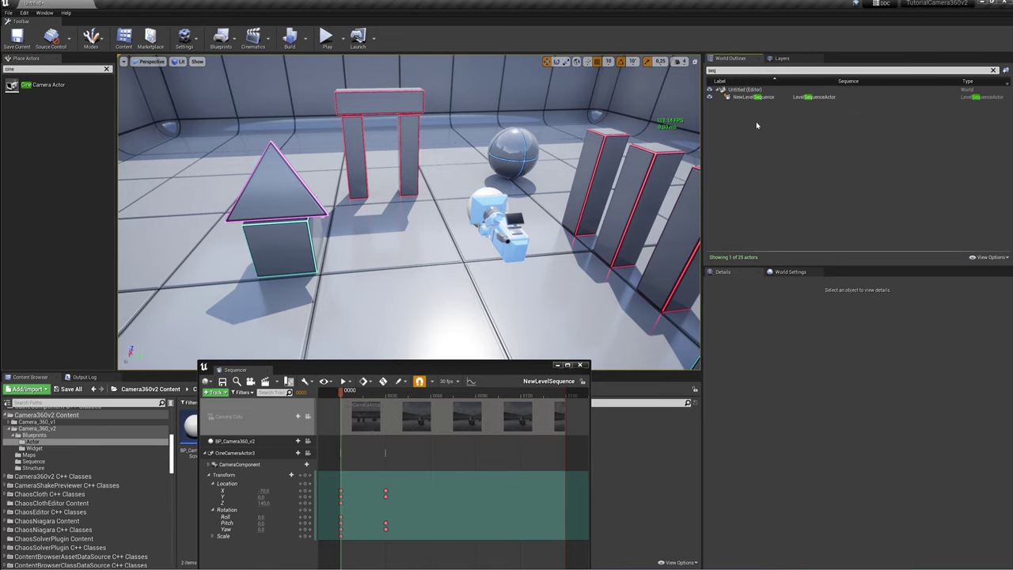
pyautogui.click(756, 96)
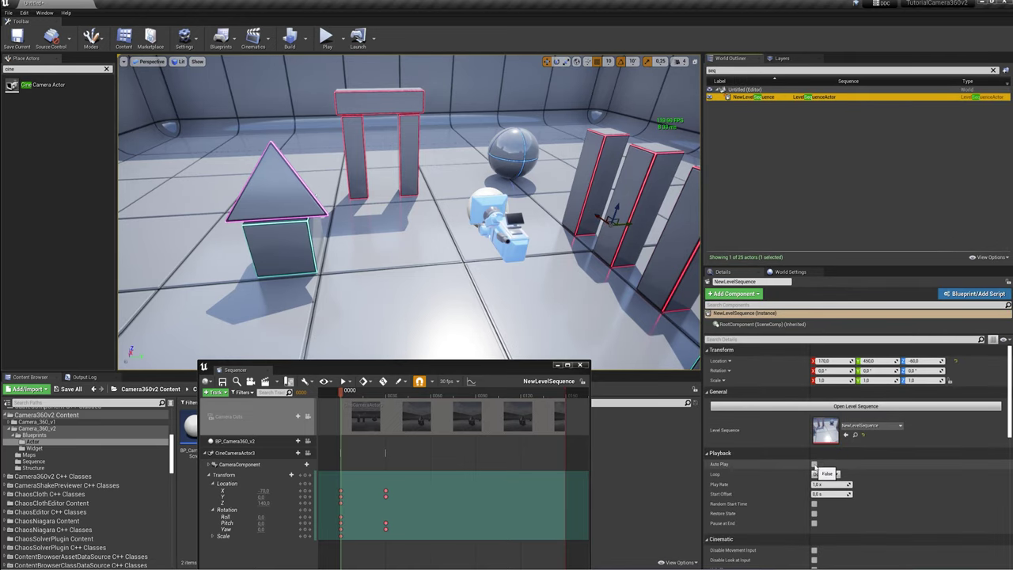
# Run Play In Editor twice to preview the 360 camera's cubemap views, stopping each run.
pyautogui.click(326, 35)
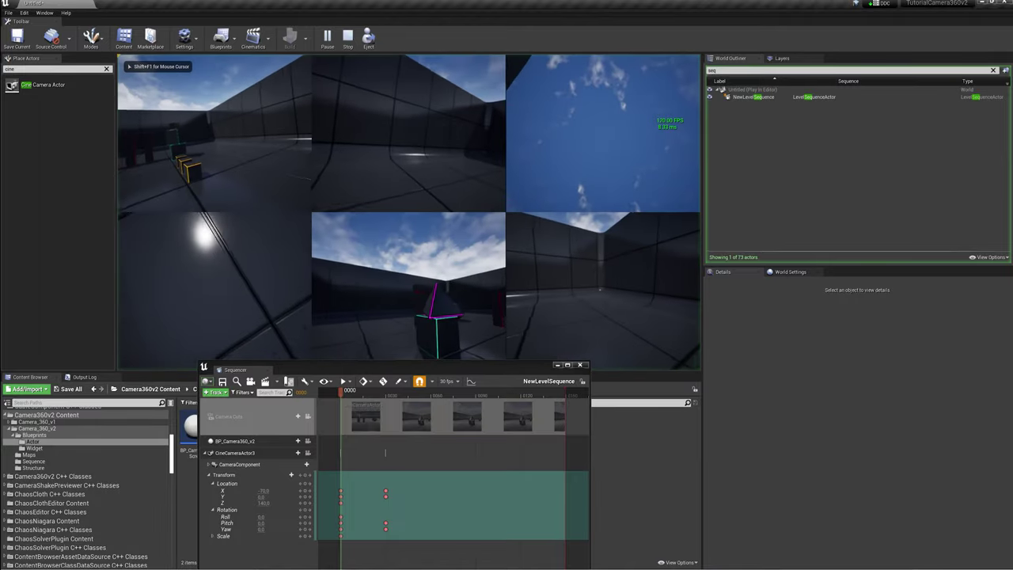
pyautogui.press('Escape')
pyautogui.click(326, 36)
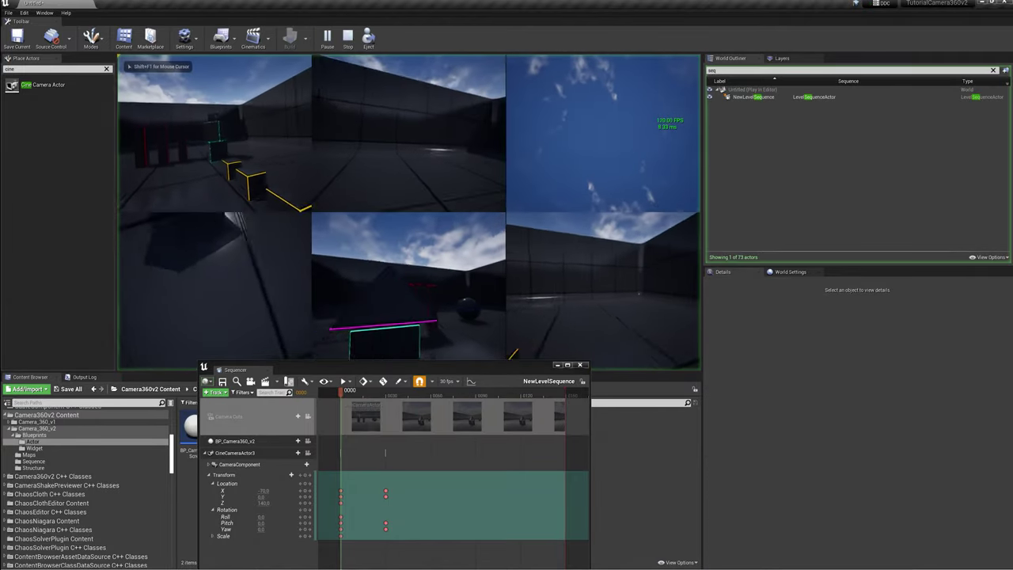
pyautogui.press('Escape')
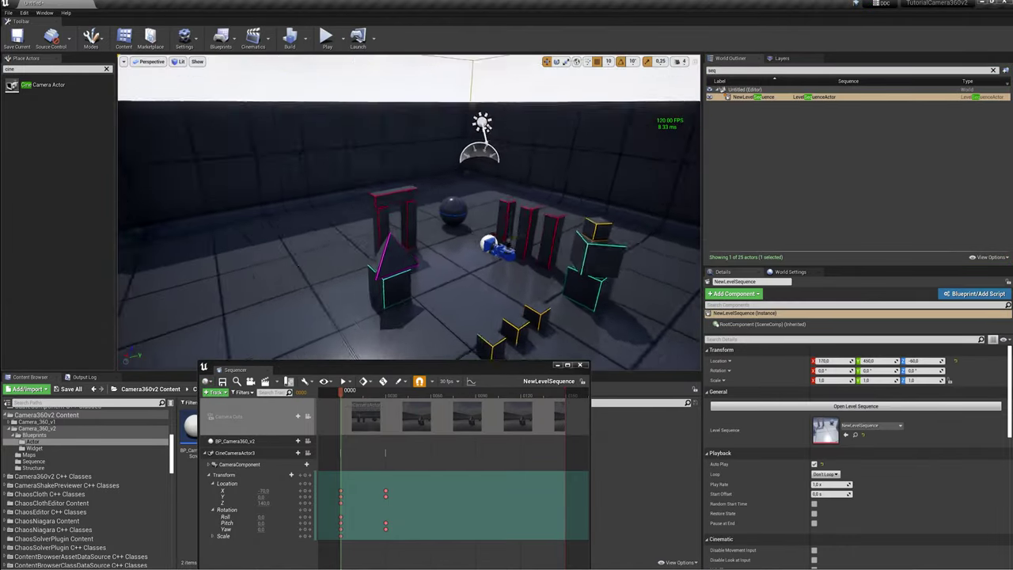
# Select BP_Camera360_v2 and set its projection size to 5400 × 3600.
pyautogui.moveTo(401, 348); pyautogui.dragTo(401, 377, button='right')
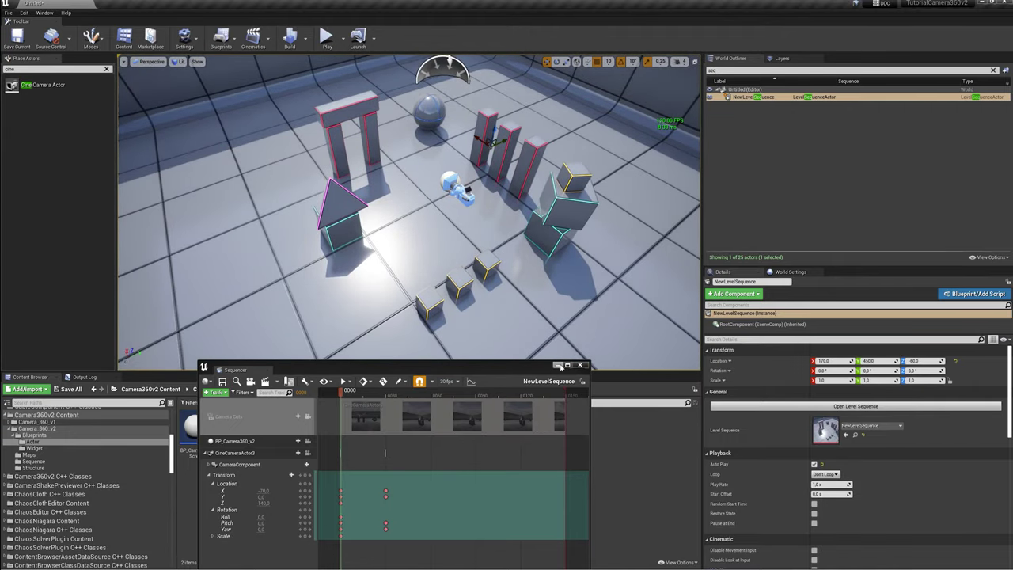
pyautogui.moveTo(536, 368); pyautogui.dragTo(410, 367)
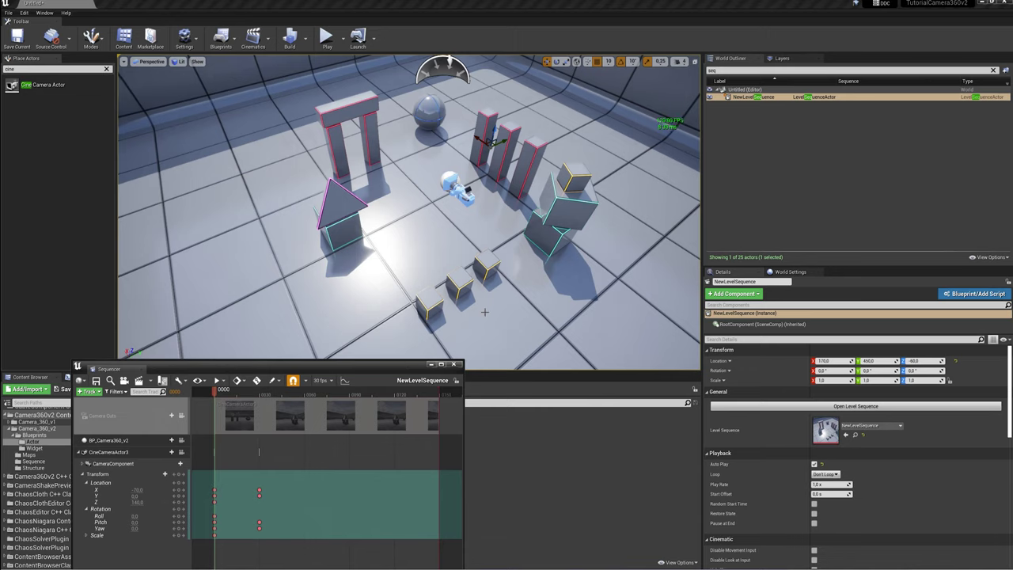
pyautogui.click(457, 189)
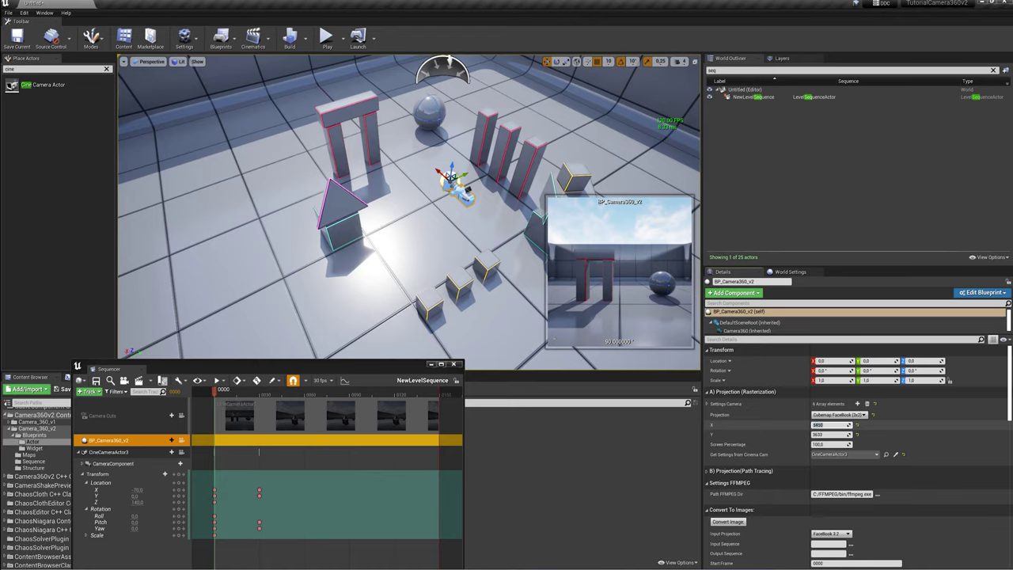
pyautogui.press('Return')
pyautogui.click(823, 425)
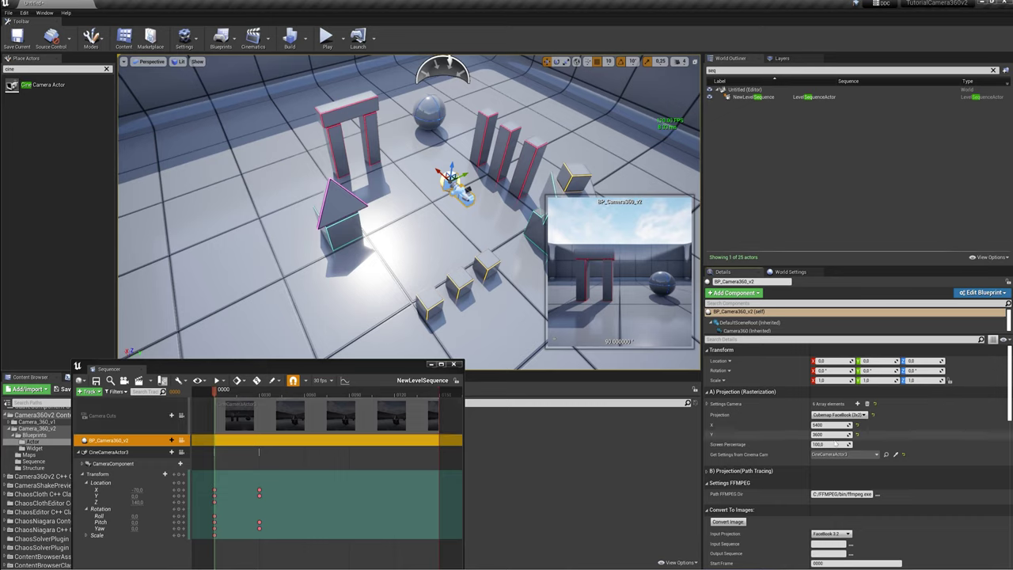
pyautogui.click(831, 434)
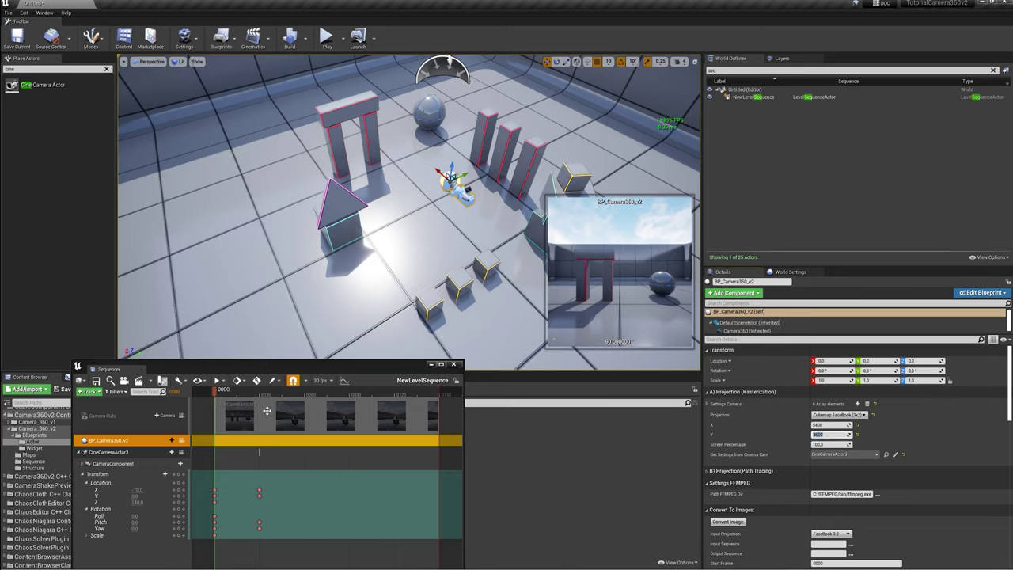
# Open Render Movie settings and copy the C:\RenderCamera360 path from Explorer.
pyautogui.click(138, 380)
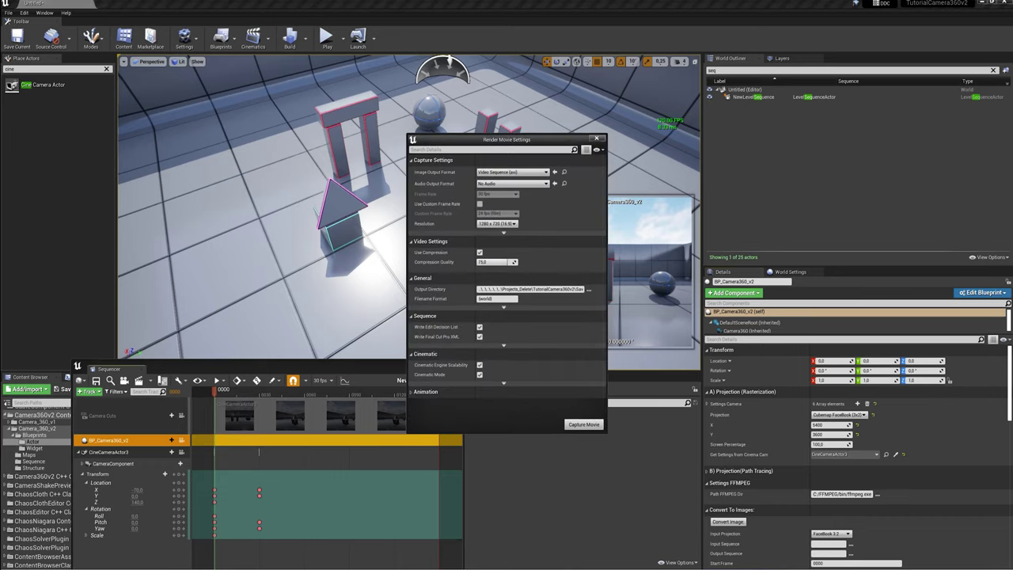
pyautogui.moveTo(506, 569)
pyautogui.click(450, 531)
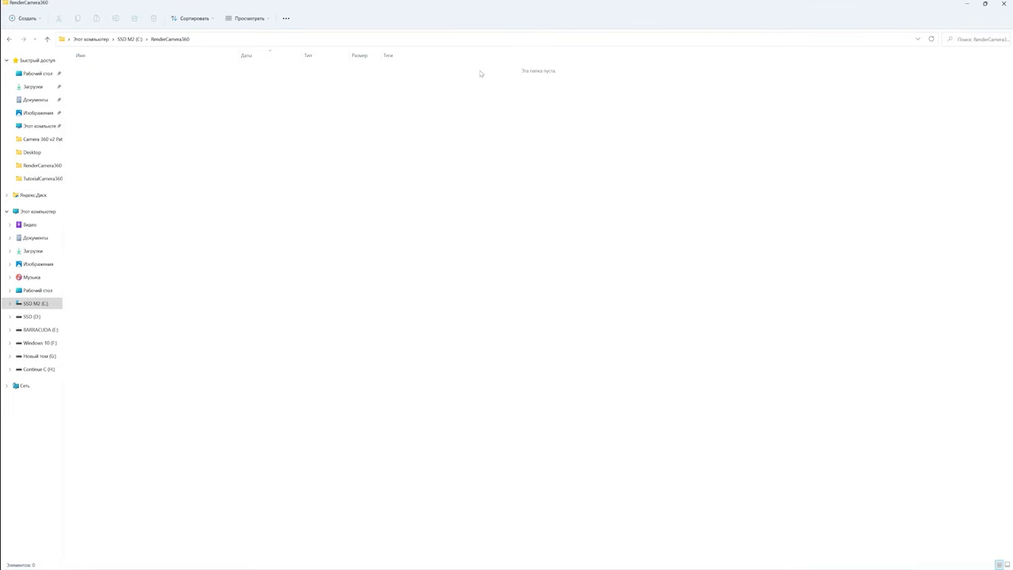
pyautogui.click(481, 40)
# Render a jpg image sequence at custom 5400 × 3600 into C:\RenderCamera360.
pyautogui.click(965, 7)
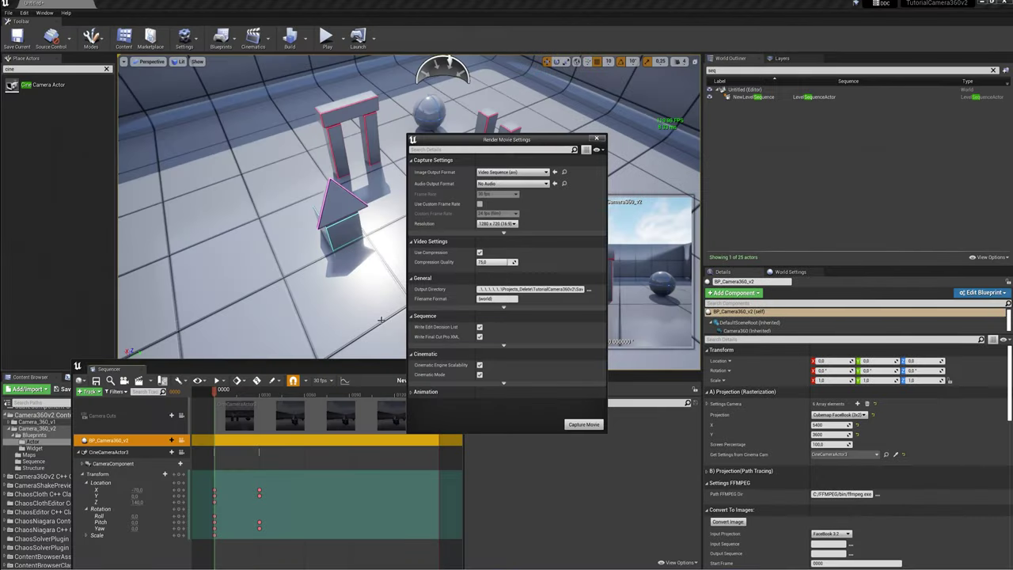
pyautogui.click(512, 172)
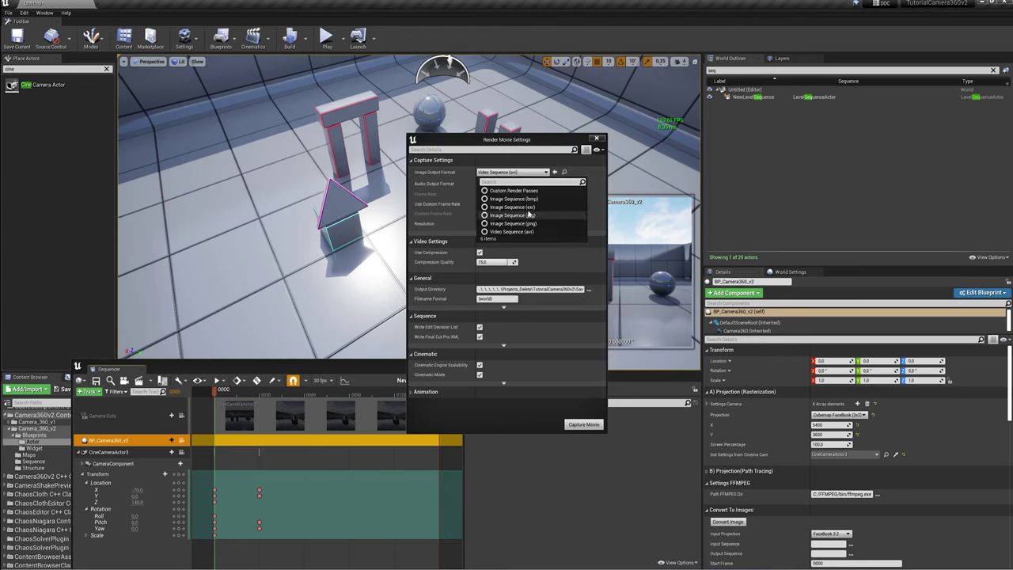
pyautogui.click(526, 214)
pyautogui.click(496, 224)
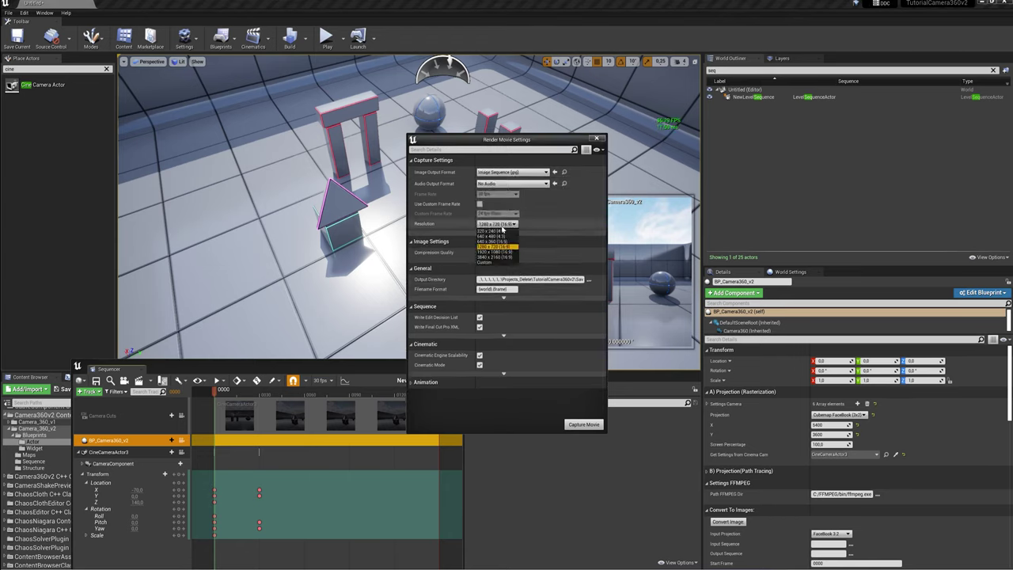
pyautogui.click(496, 250)
pyautogui.click(499, 233)
pyautogui.write('3600')
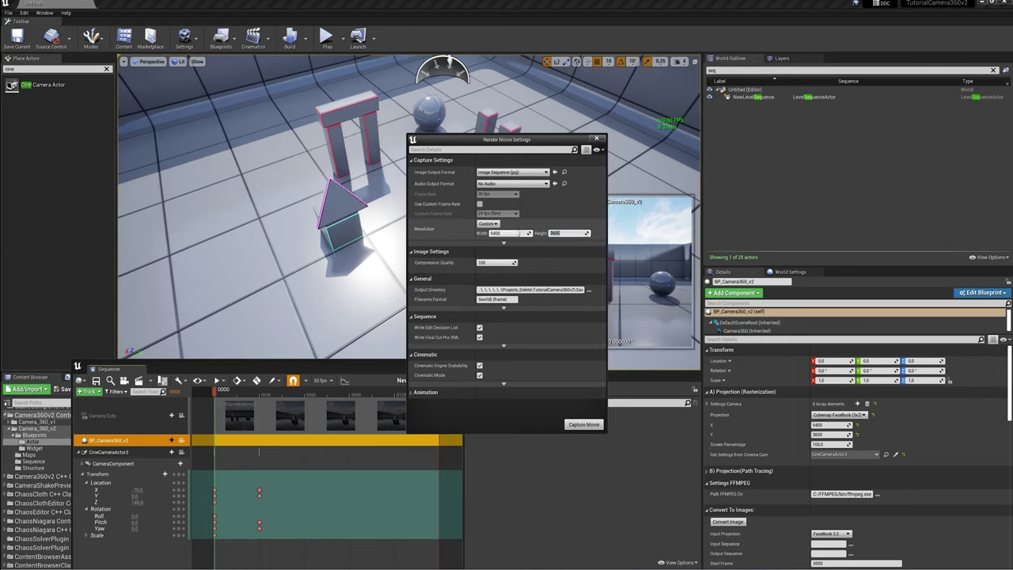
pyautogui.press('Tab')
pyautogui.press('Tab')
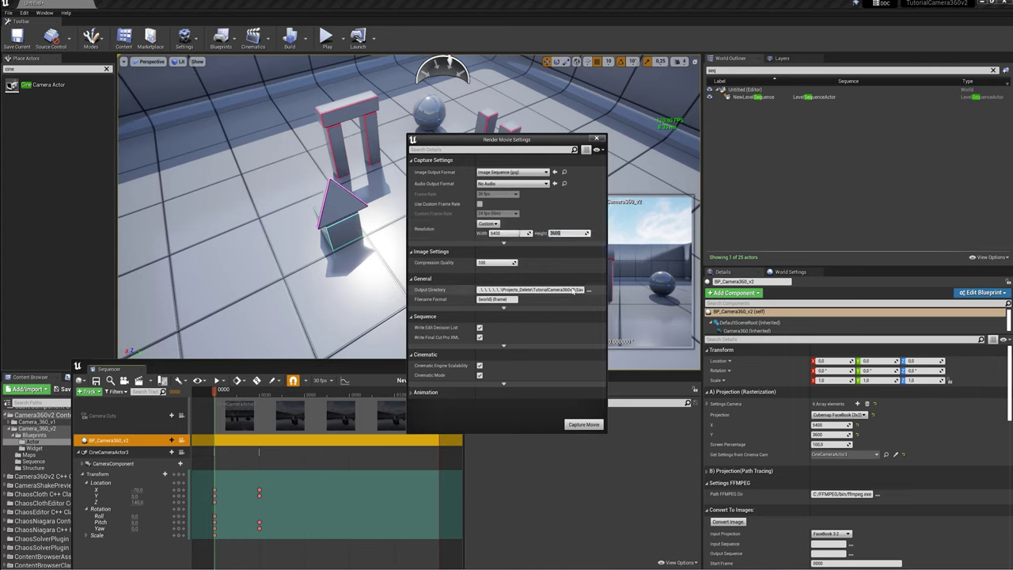
pyautogui.write('C:\\RenderCamera360')
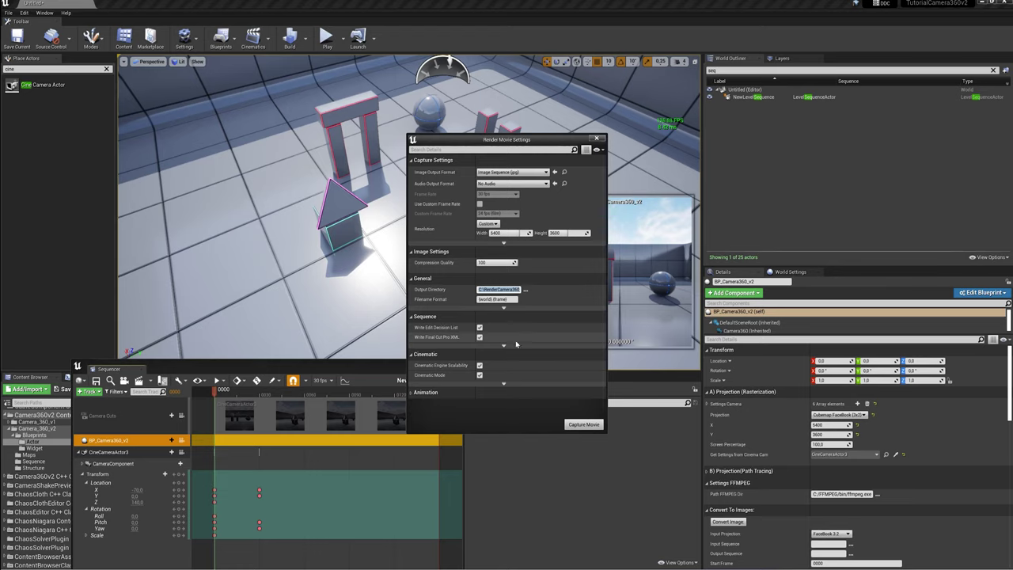
pyautogui.click(589, 427)
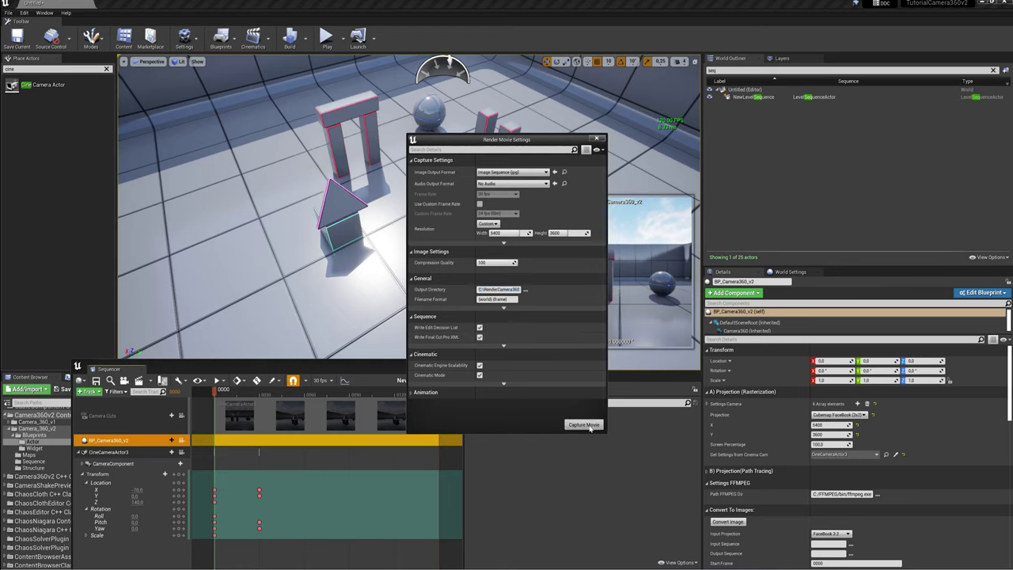
# Capture the movie after saving the selected level, then view the RenderCamera360 folder.
pyautogui.click(443, 392)
pyautogui.scroll(-3, 441, 394)
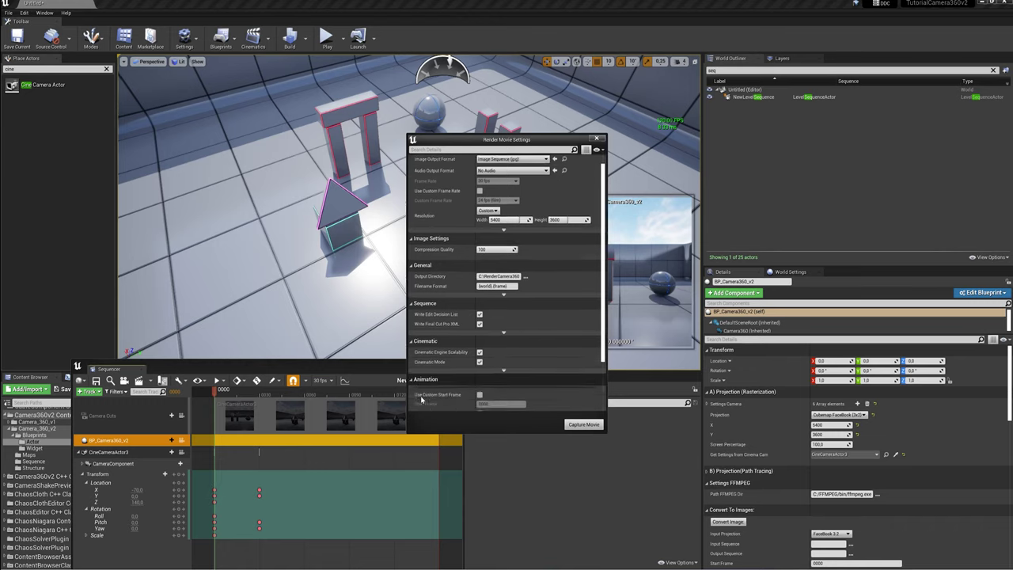
pyautogui.click(568, 424)
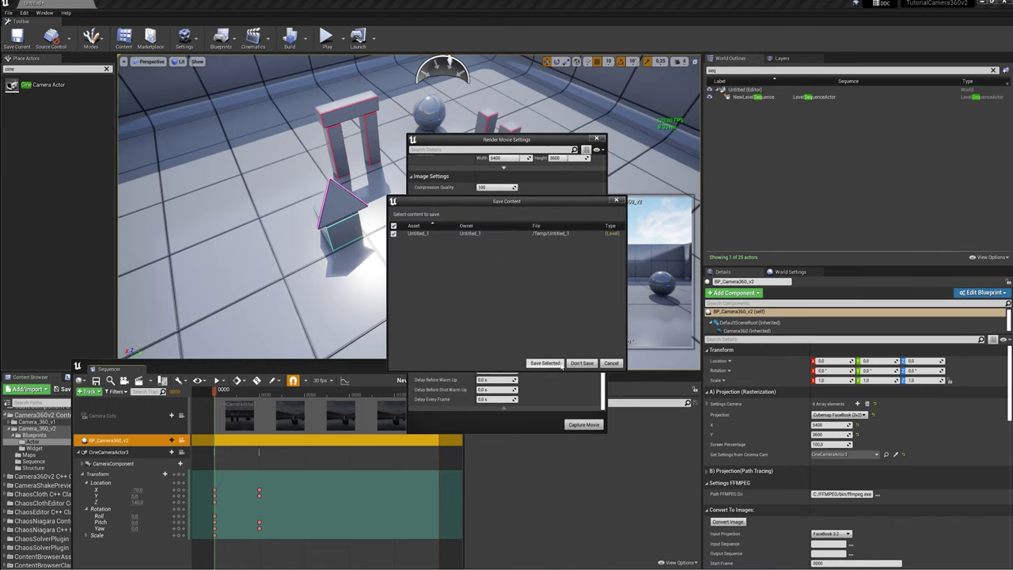
pyautogui.click(557, 364)
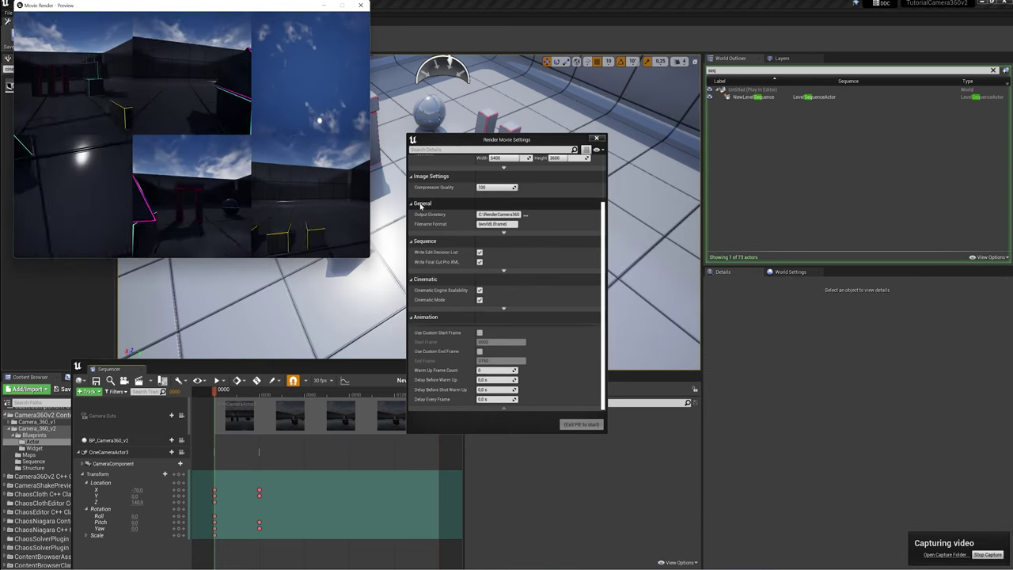
pyautogui.click(362, 6)
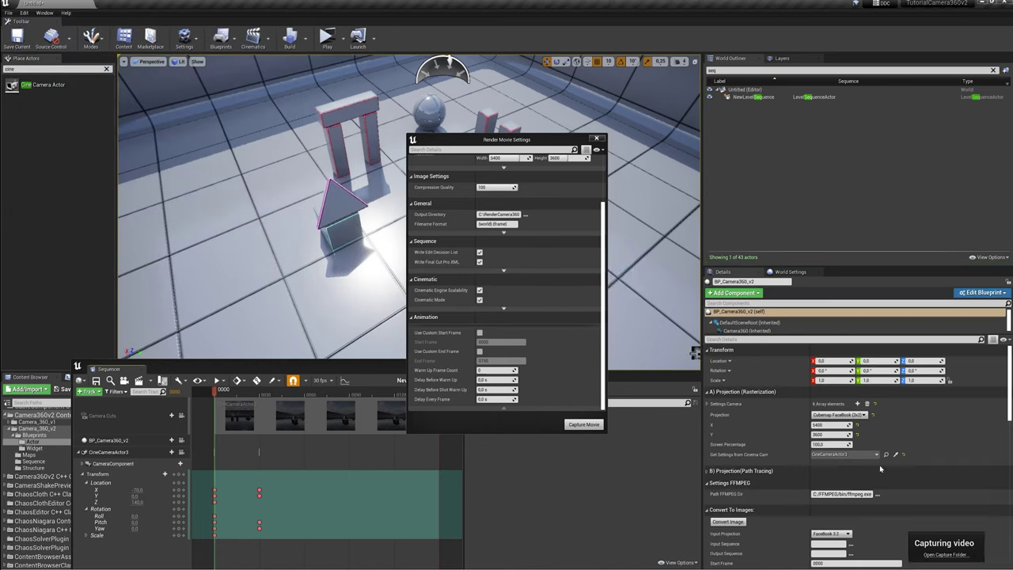
pyautogui.moveTo(533, 543)
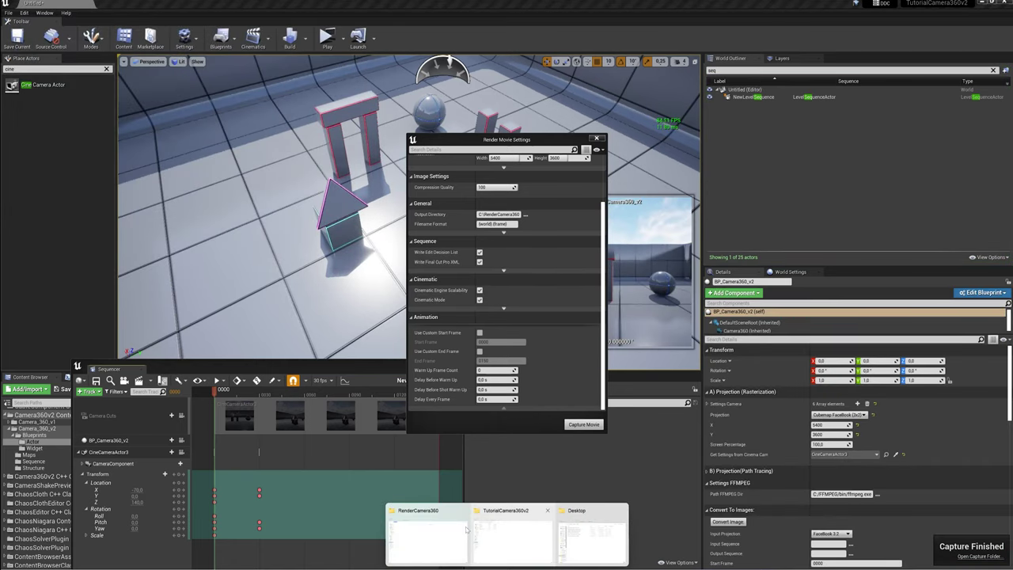
pyautogui.click(427, 534)
# Open a rendered frame in the photo viewer to inspect it, then close it.
pyautogui.scroll(7, 215, 178)
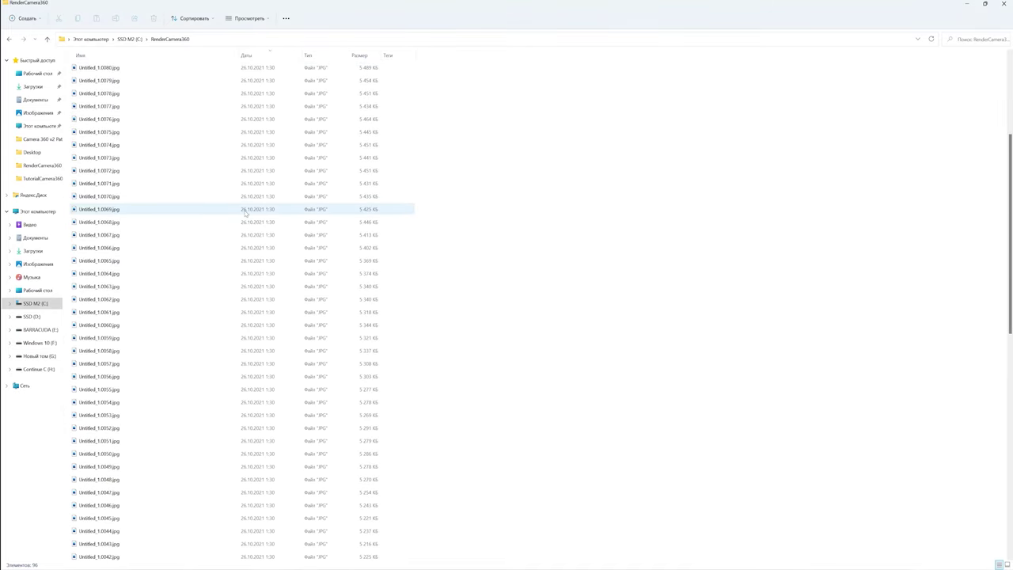
pyautogui.doubleClick(205, 79)
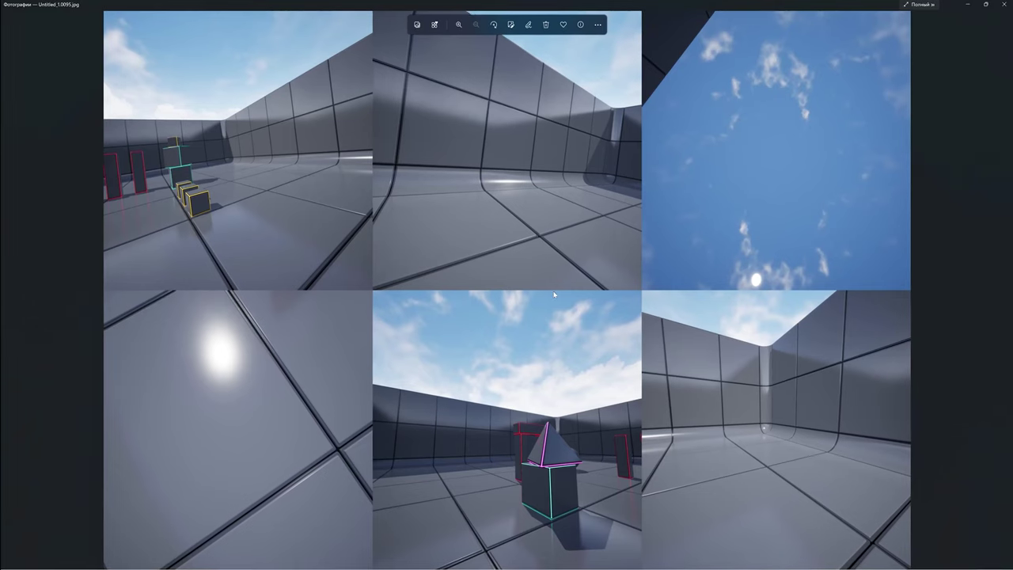
pyautogui.scroll(5, 680, 316)
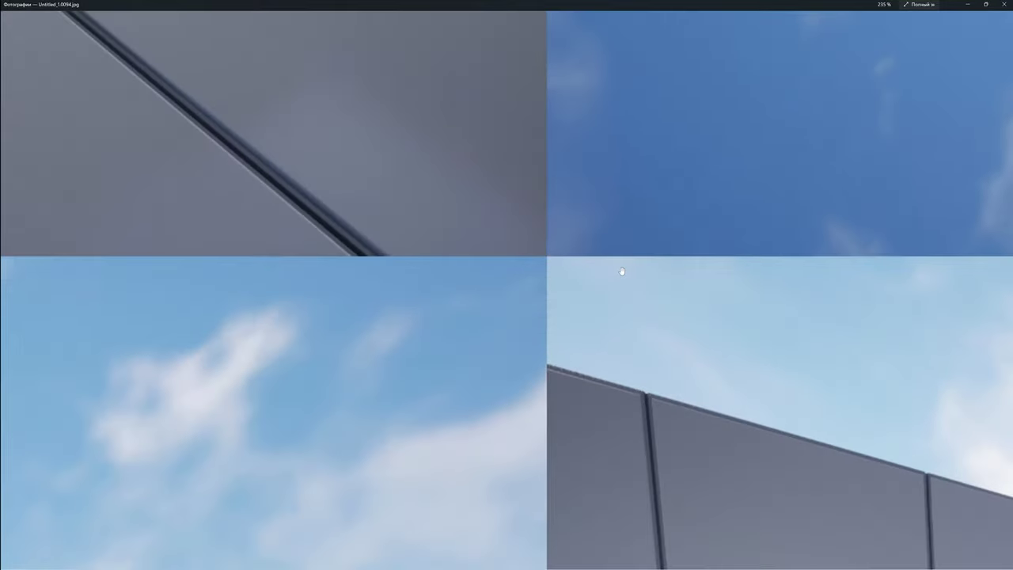
pyautogui.scroll(-4, 508, 259)
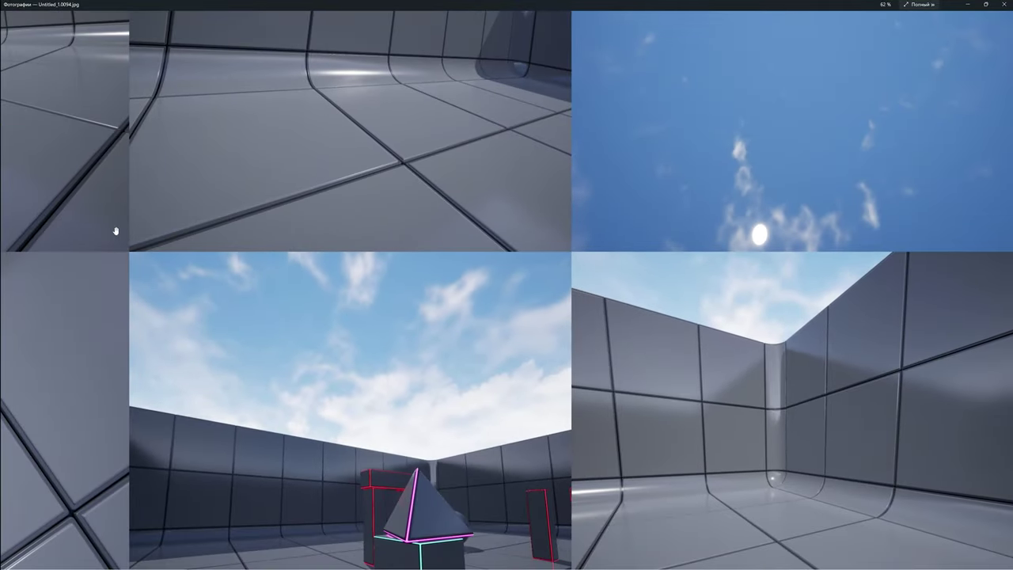
pyautogui.scroll(2, 115, 251)
pyautogui.scroll(-2, 117, 252)
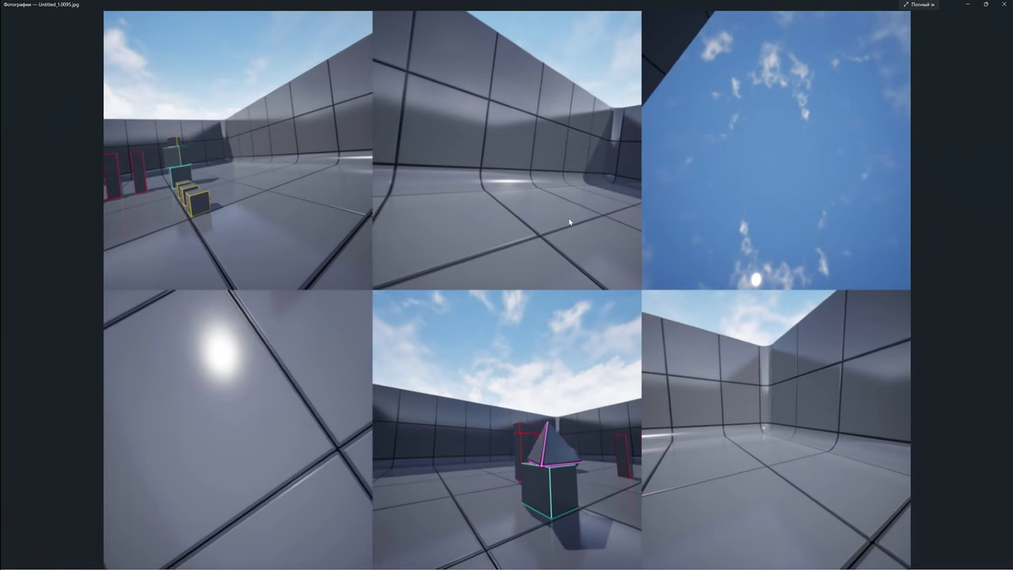
pyautogui.click(1004, 4)
# Reverse the date sort and page through frames from Untitled_1.0057, then deselect.
pyautogui.click(246, 54)
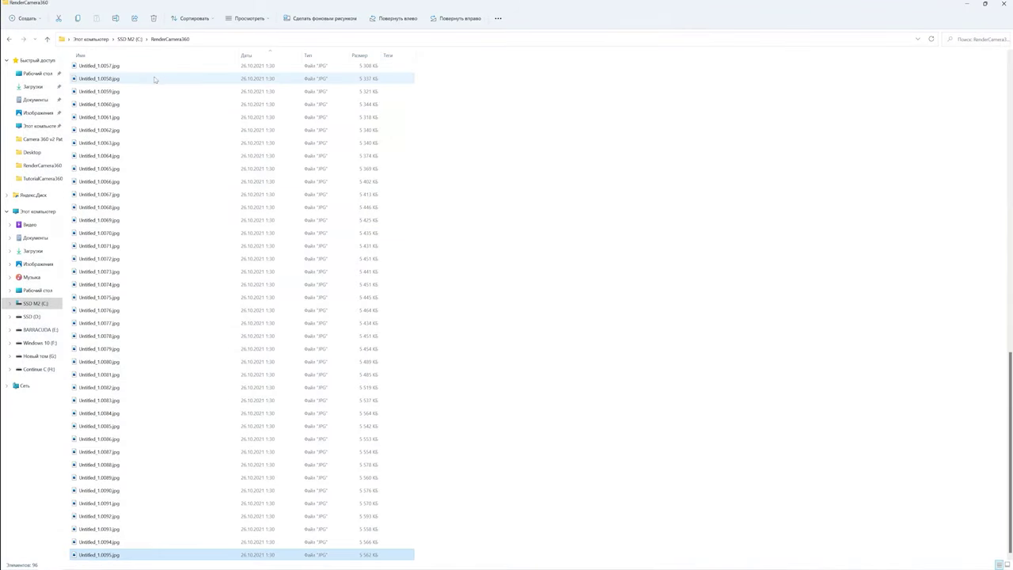
pyautogui.doubleClick(124, 68)
pyautogui.scroll(1, 175, 136)
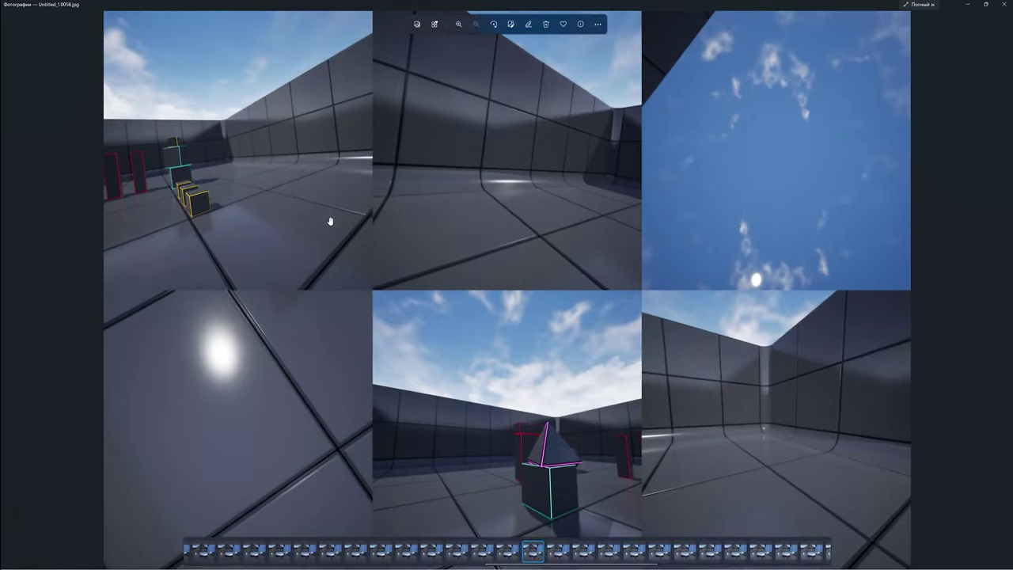
pyautogui.press('Right')
pyautogui.press('Right')
pyautogui.press('Right')
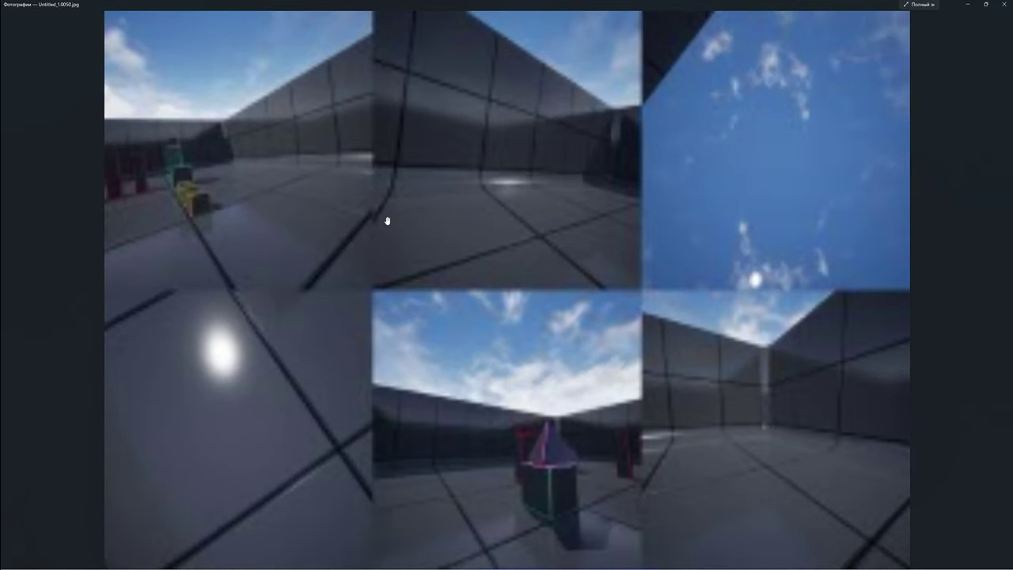
pyautogui.press('Escape')
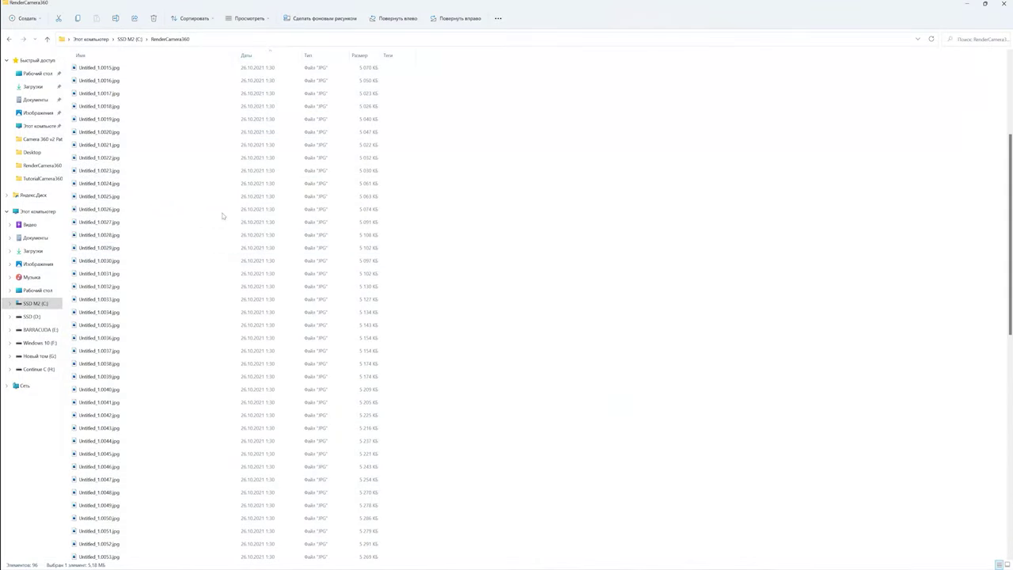
pyautogui.keyDown('ctrl'); pyautogui.click(144, 116); pyautogui.keyUp('ctrl')
# Page through frames from Untitled_1.0001, close the viewer, and clear the selection.
pyautogui.doubleClick(133, 79)
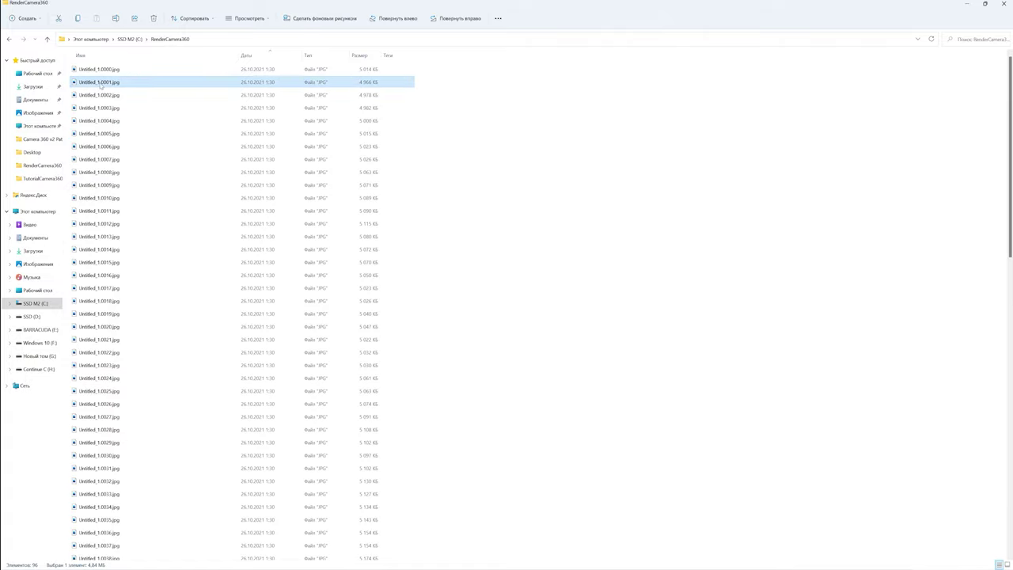
pyautogui.press('Right')
pyautogui.press('Right')
pyautogui.press('Right')
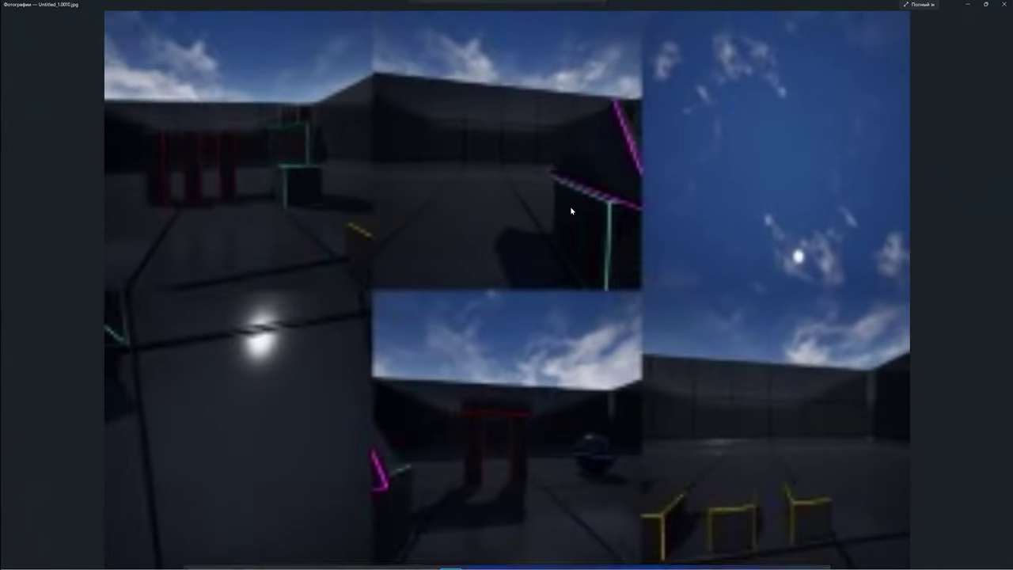
pyautogui.press('Right')
pyautogui.press('Right')
pyautogui.press('Right')
pyautogui.press('Right')
pyautogui.press('Right')
pyautogui.press('Right')
pyautogui.press('Right')
pyautogui.press('Right')
pyautogui.press('Right')
pyautogui.press('Right')
pyautogui.press('Right')
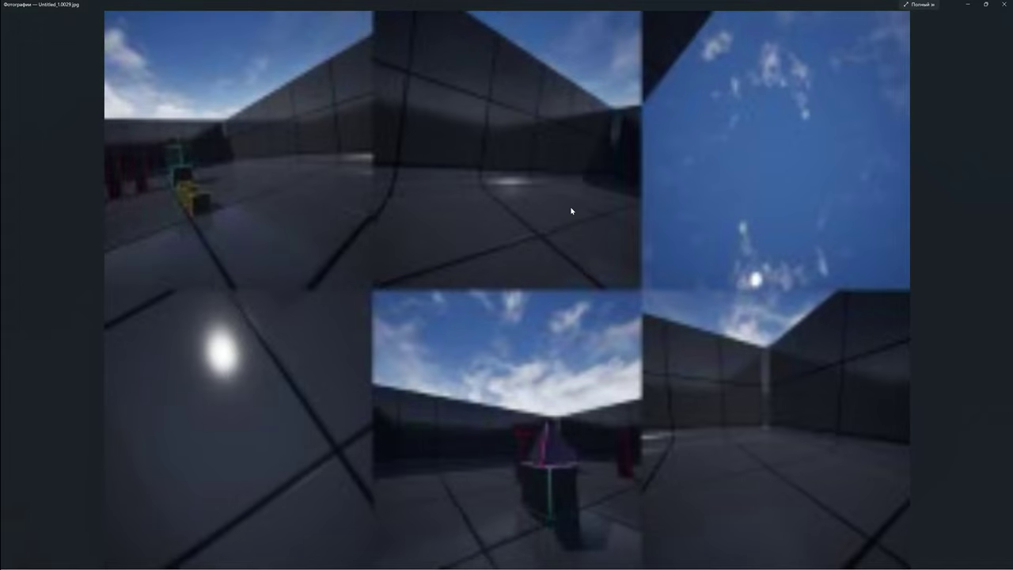
pyautogui.press('Right')
pyautogui.hotkey('alt', 'F4')
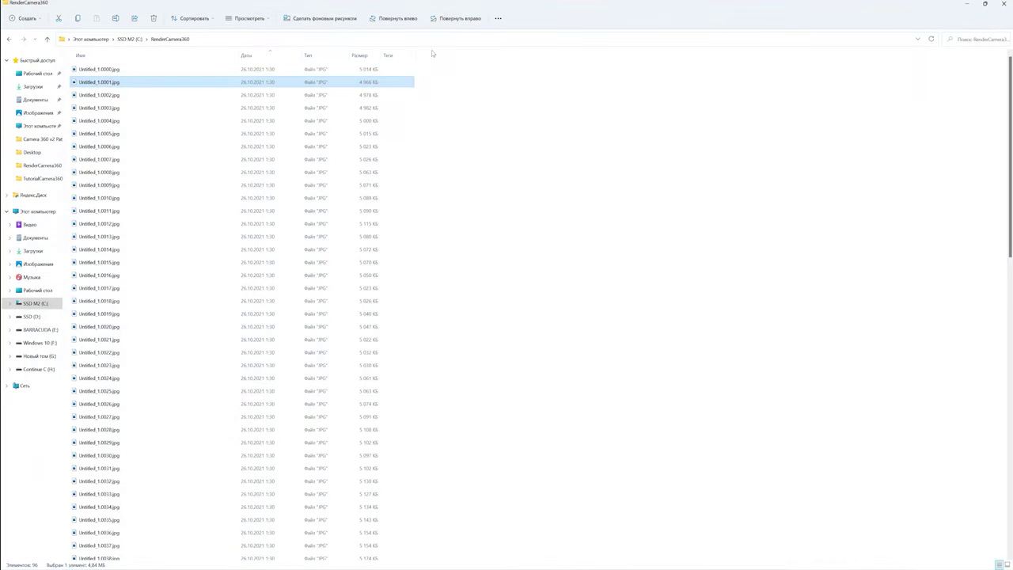
pyautogui.click(487, 186)
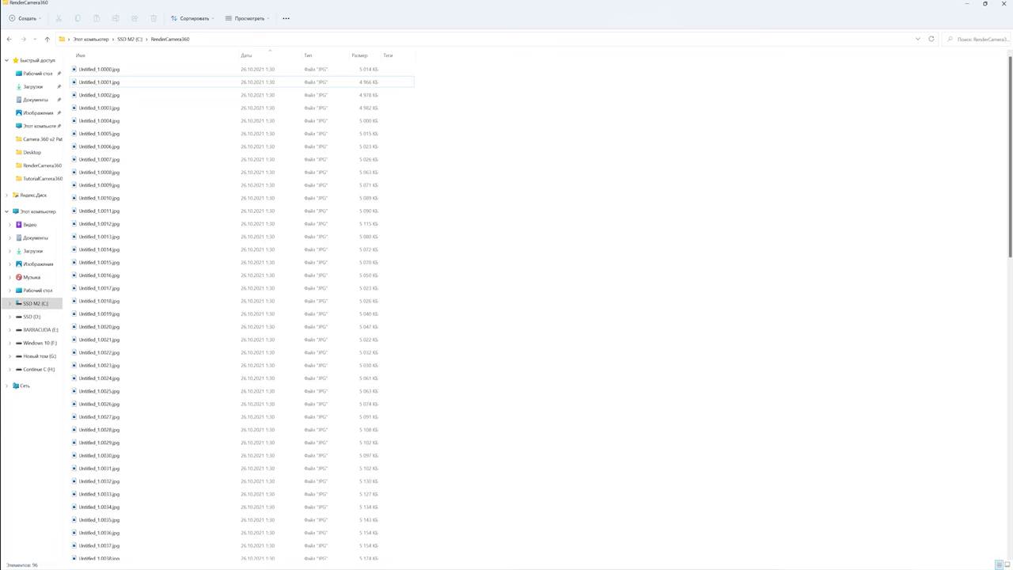
pyautogui.click(700, 569)
# Return to Unreal, scroll Details to Convert To Images, and browse for the Input Sequence.
pyautogui.click(665, 534)
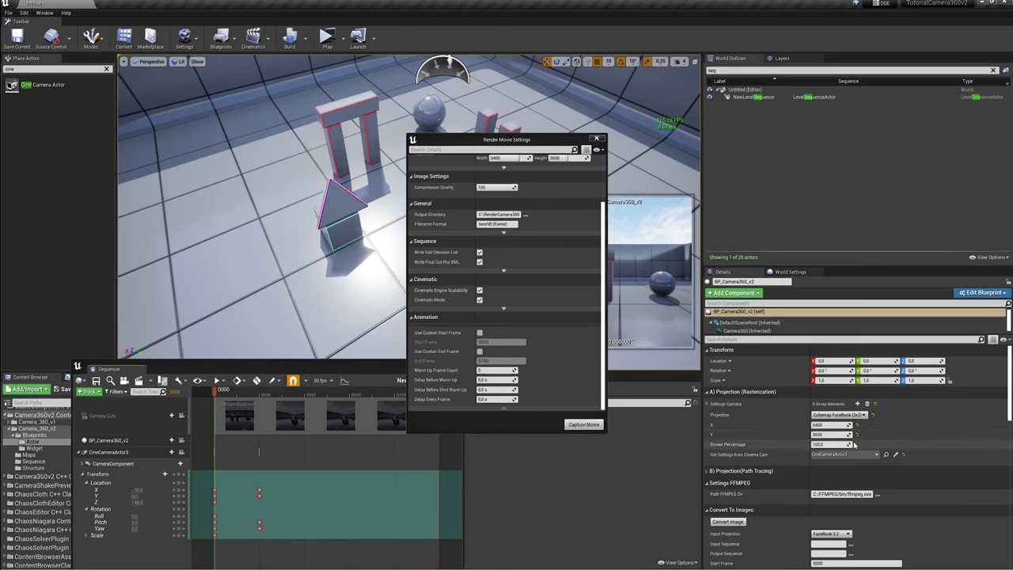
pyautogui.scroll(-2, 813, 443)
pyautogui.scroll(-1, 814, 448)
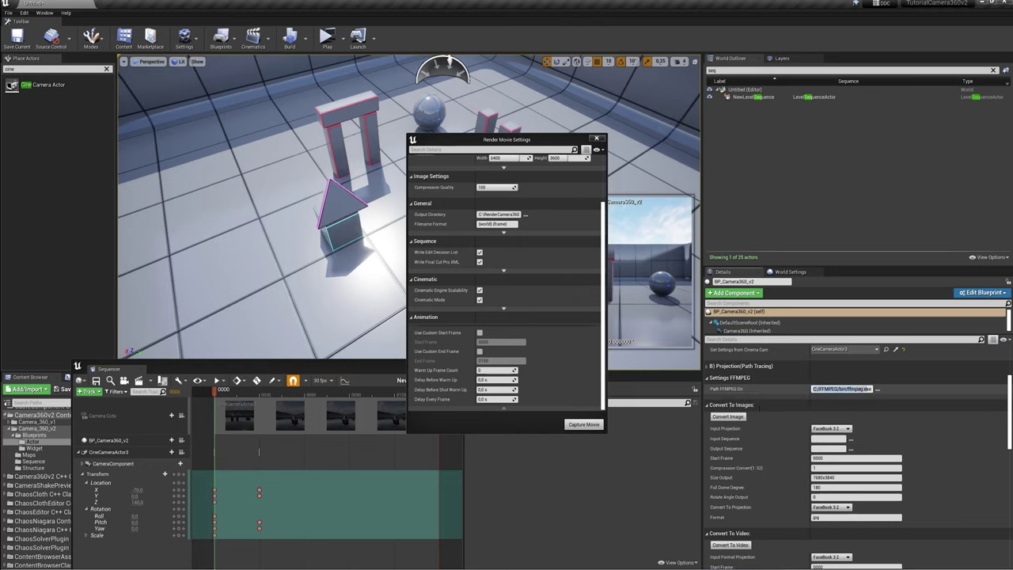
pyautogui.scroll(-1, 786, 408)
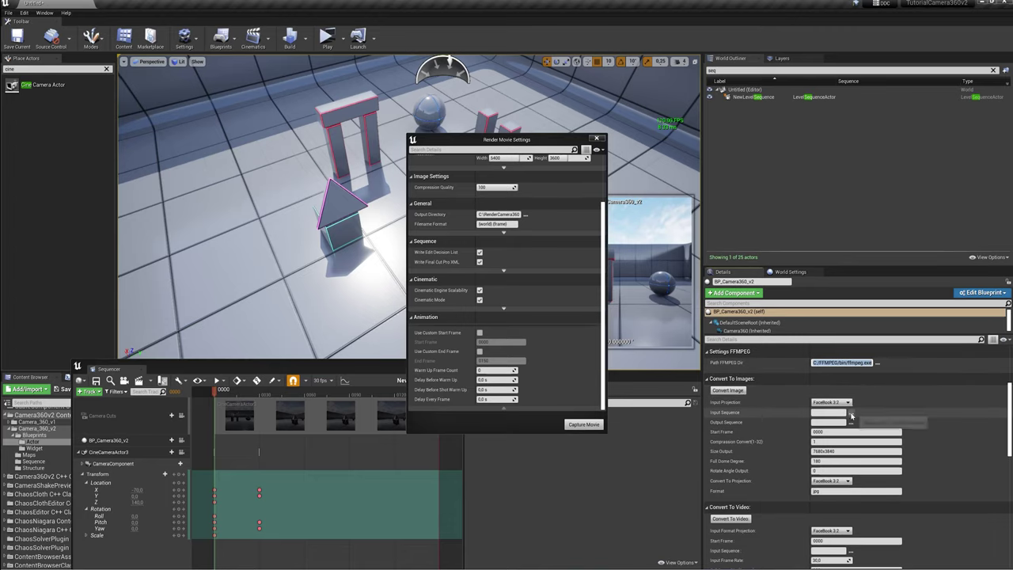
pyautogui.click(850, 412)
# Set Input Sequence to Untitled_1.0000.jpg from C:\RenderCamera360.
pyautogui.click(286, 19)
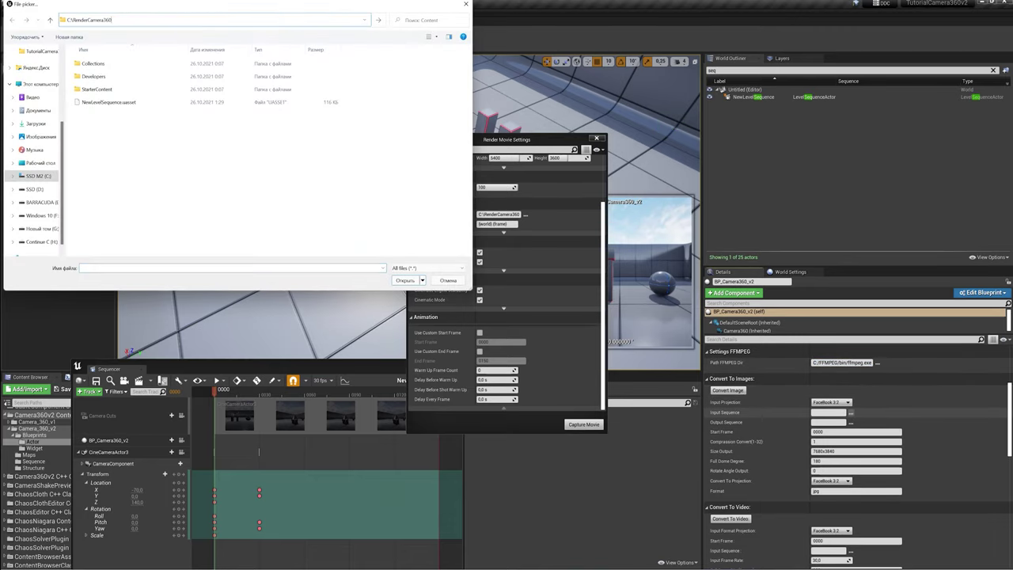
pyautogui.hotkey('ctrl', 'v')
pyautogui.press('Return')
pyautogui.doubleClick(96, 71)
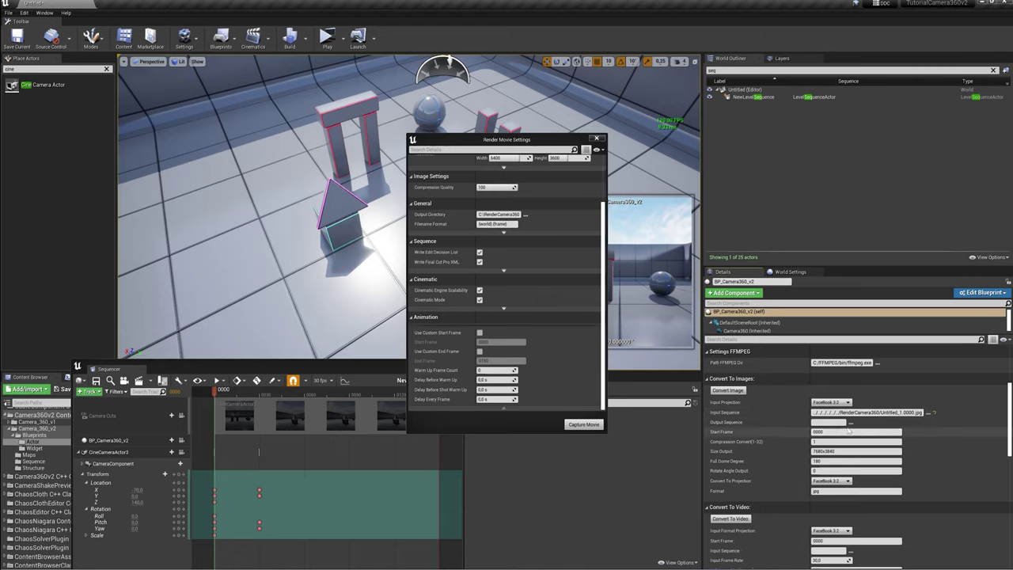
# Create a new folder 360 in RenderCamera360 and select it as the Output Sequence.
pyautogui.click(852, 422)
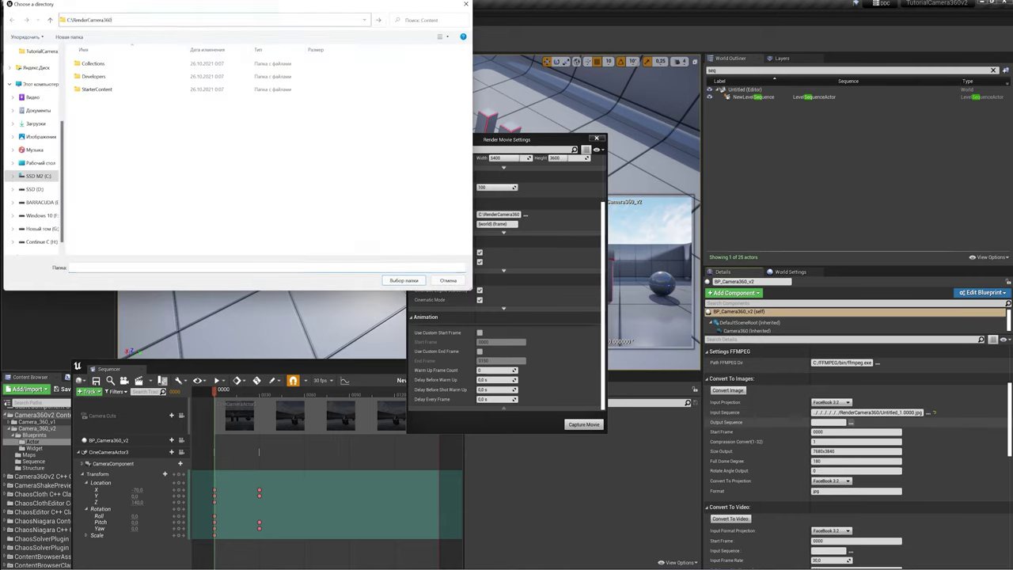
pyautogui.rightClick(187, 173)
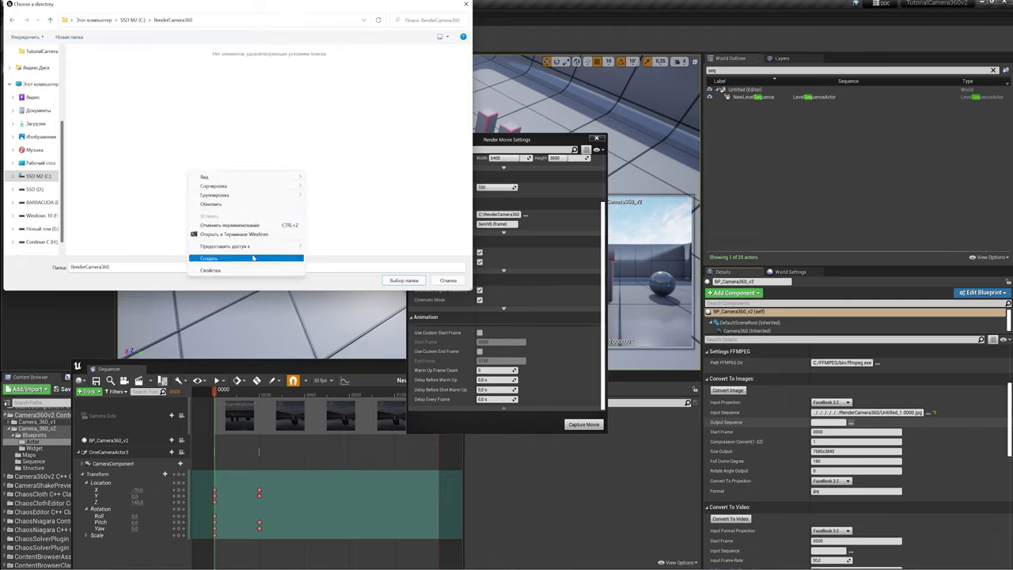
pyautogui.moveTo(271, 259)
pyautogui.click(318, 260)
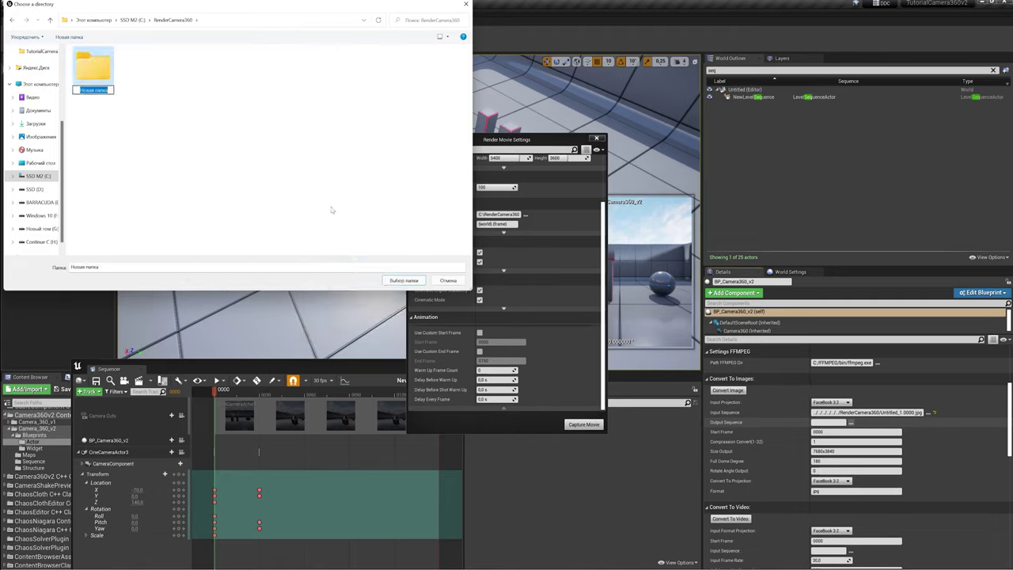
pyautogui.write('360')
pyautogui.press('Return')
pyautogui.press('Return')
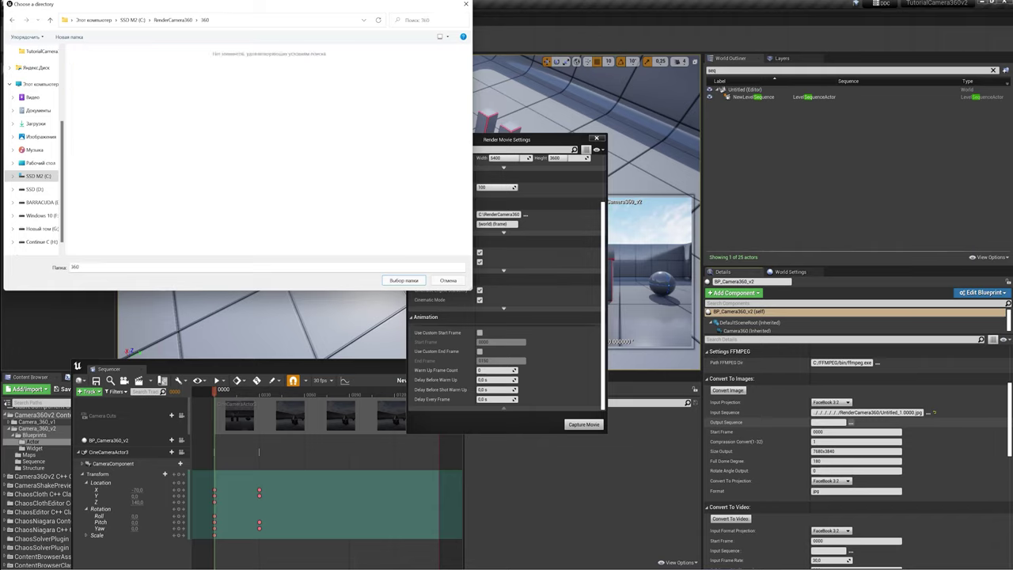
pyautogui.click(419, 281)
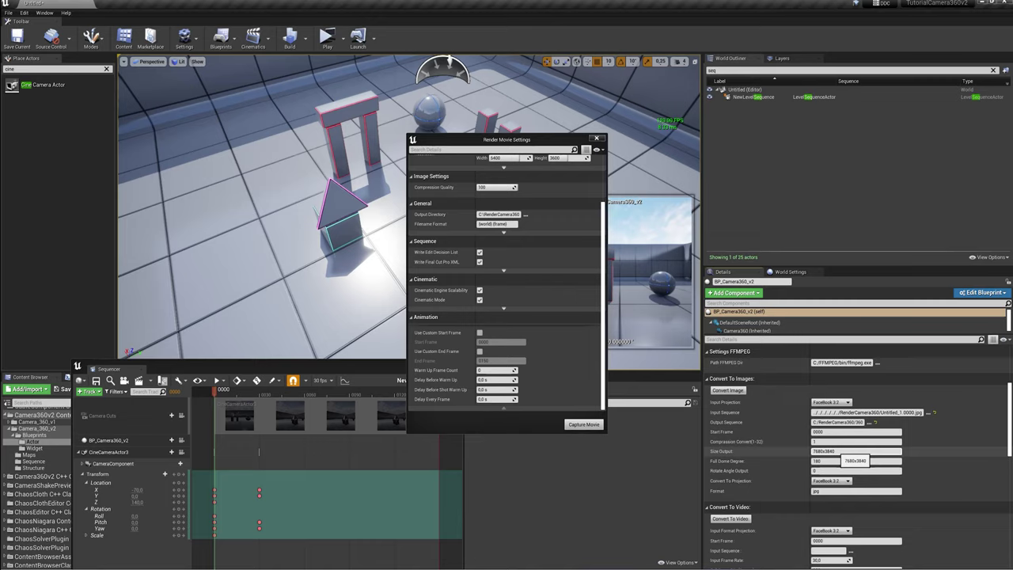
# Set Full Dome Degree 0, projection Equirectangular (360), format png, and move the Sequencer aside.
pyautogui.click(831, 462)
pyautogui.write('0')
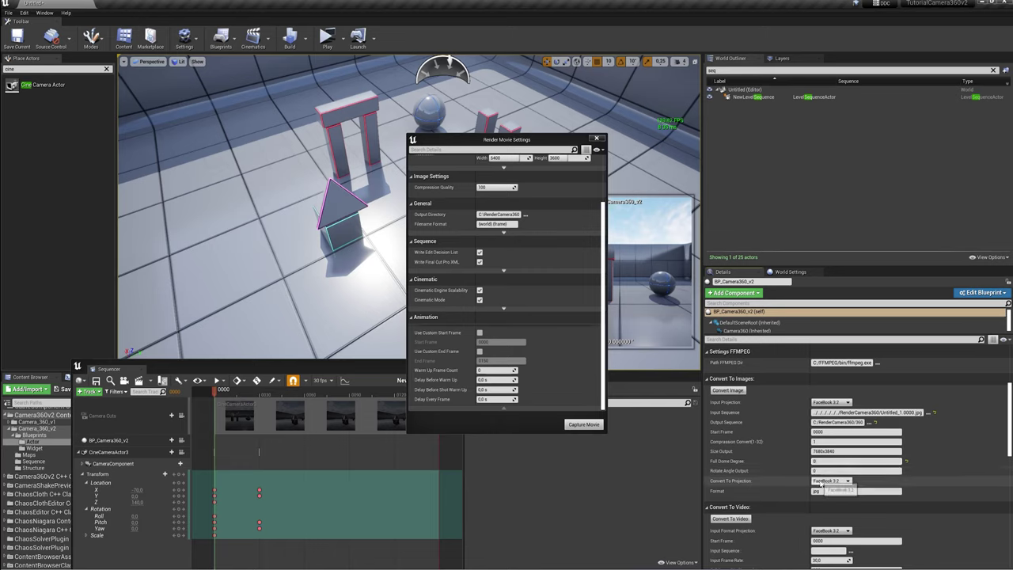
pyautogui.click(830, 481)
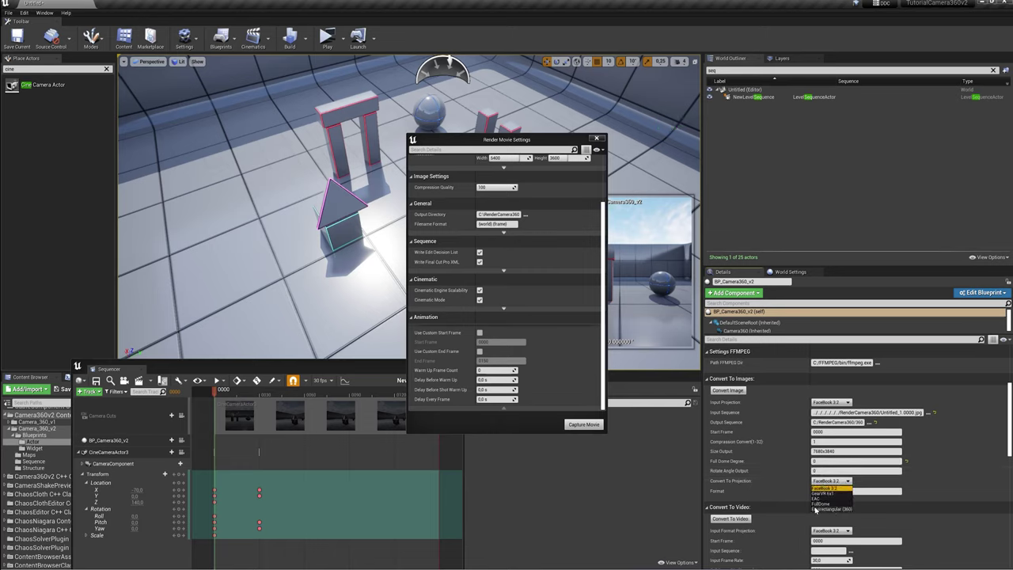
pyautogui.click(824, 509)
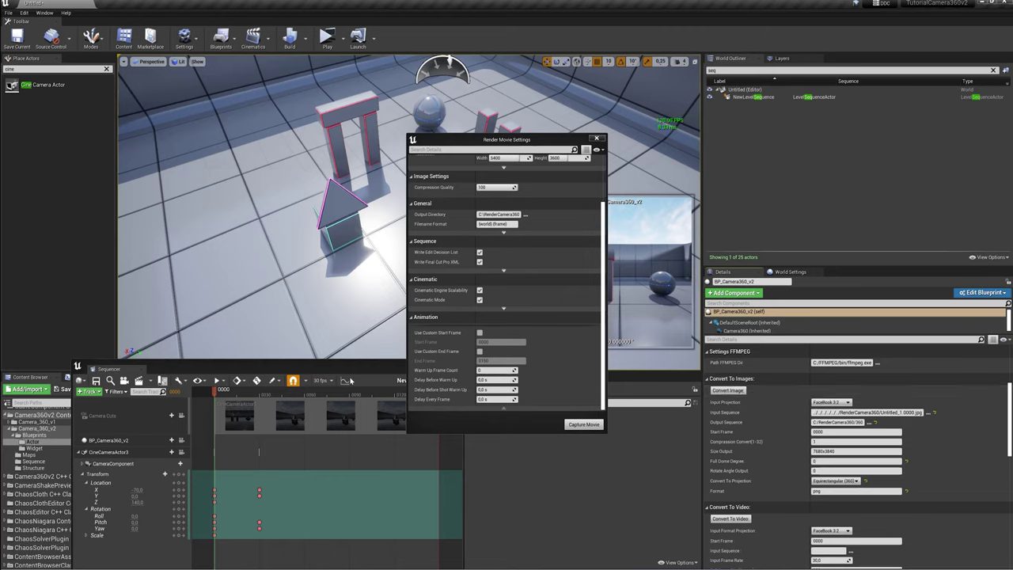
pyautogui.moveTo(312, 374); pyautogui.dragTo(336, 428)
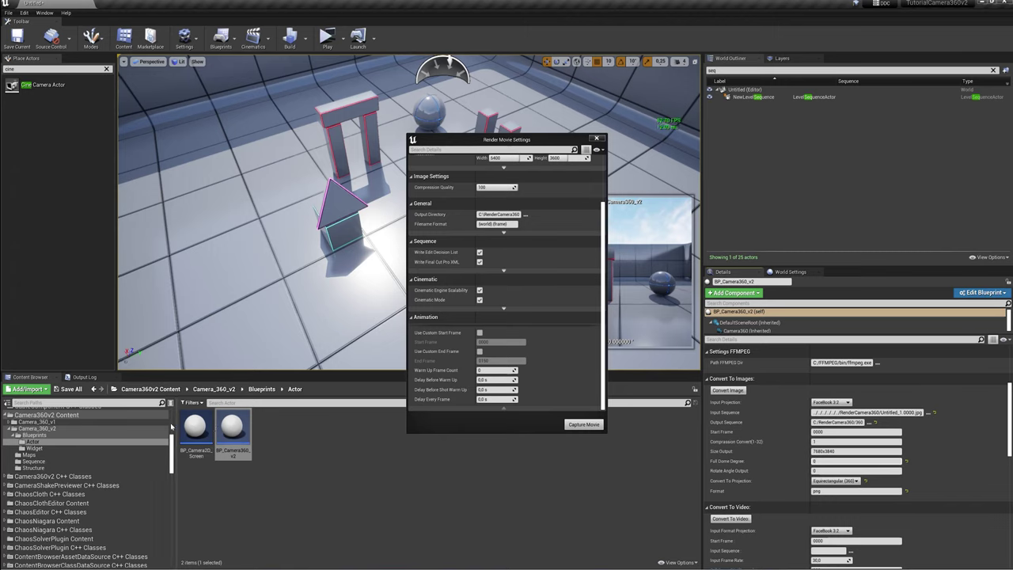
# Run the Widget_PythonExec utility widget from Blueprints/Widget in a small window.
pyautogui.click(68, 449)
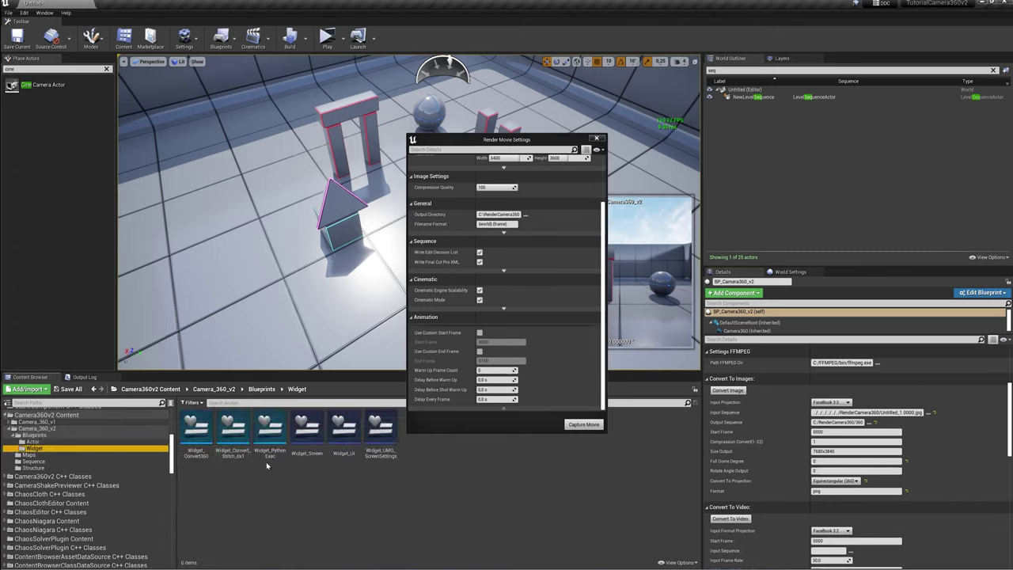
pyautogui.rightClick(270, 436)
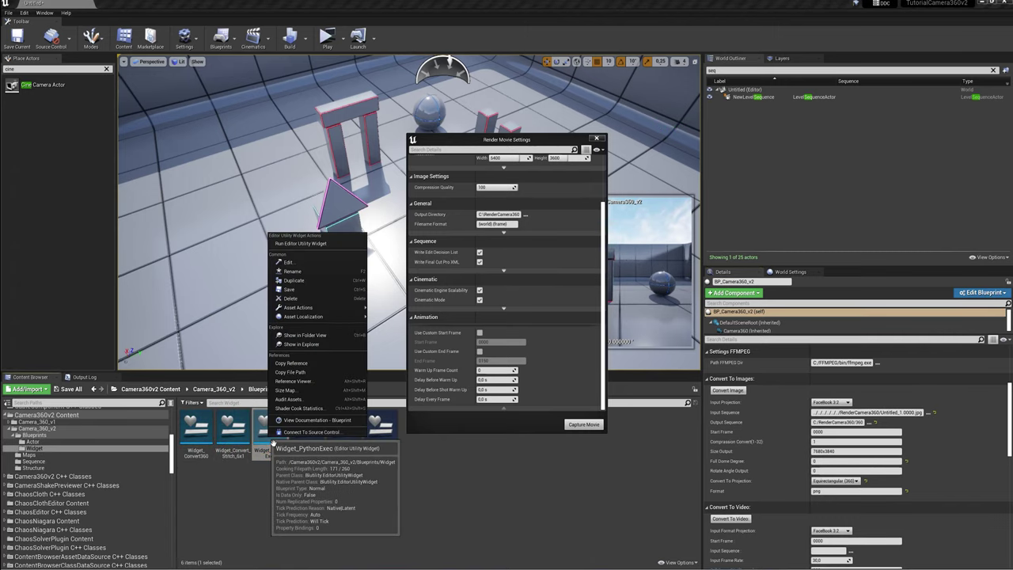
pyautogui.click(299, 243)
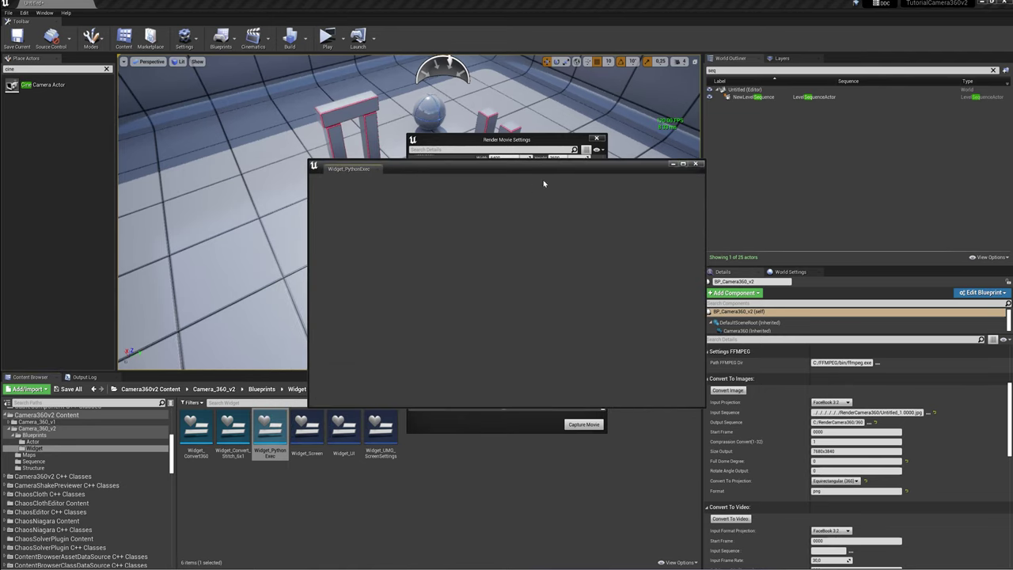
pyautogui.moveTo(710, 163); pyautogui.dragTo(419, 345)
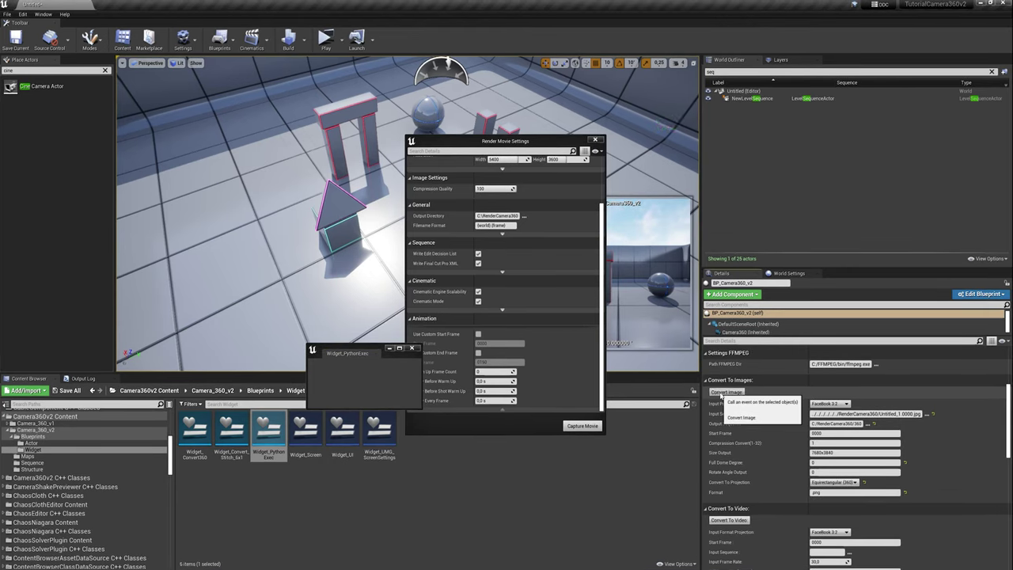
pyautogui.click(723, 392)
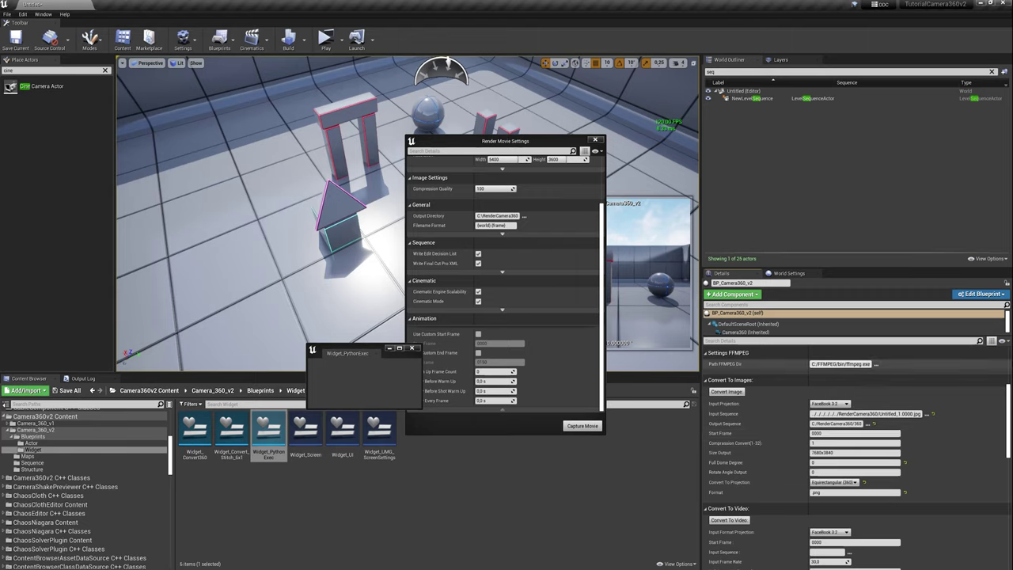
# Point Path FFMPEG Dir to D:/ConverterFFMPEG/FFMPEG2/bin/ffmpeg.exe and start Convert Image.
pyautogui.click(876, 365)
pyautogui.click(115, 21)
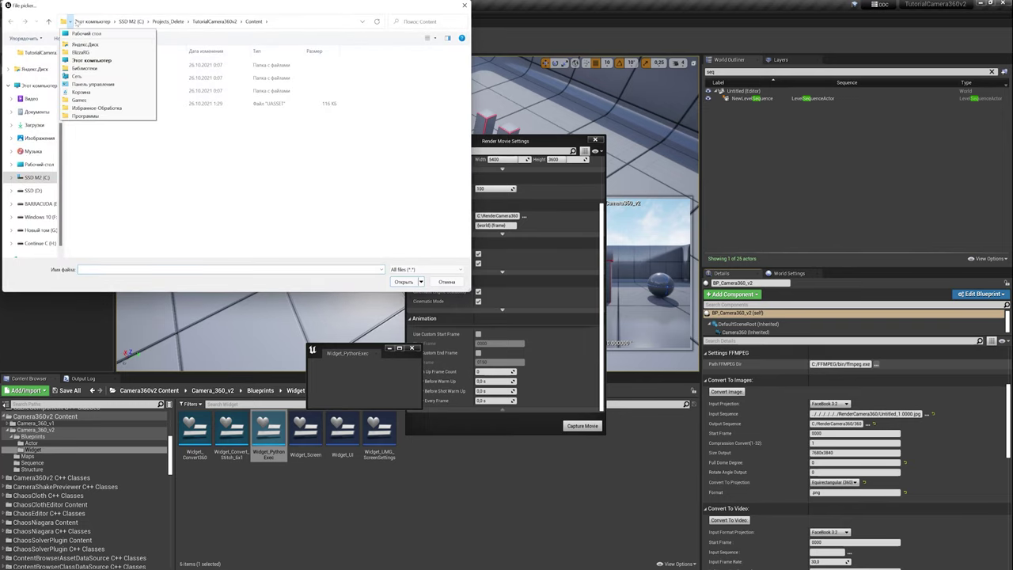
pyautogui.click(93, 22)
pyautogui.doubleClick(202, 122)
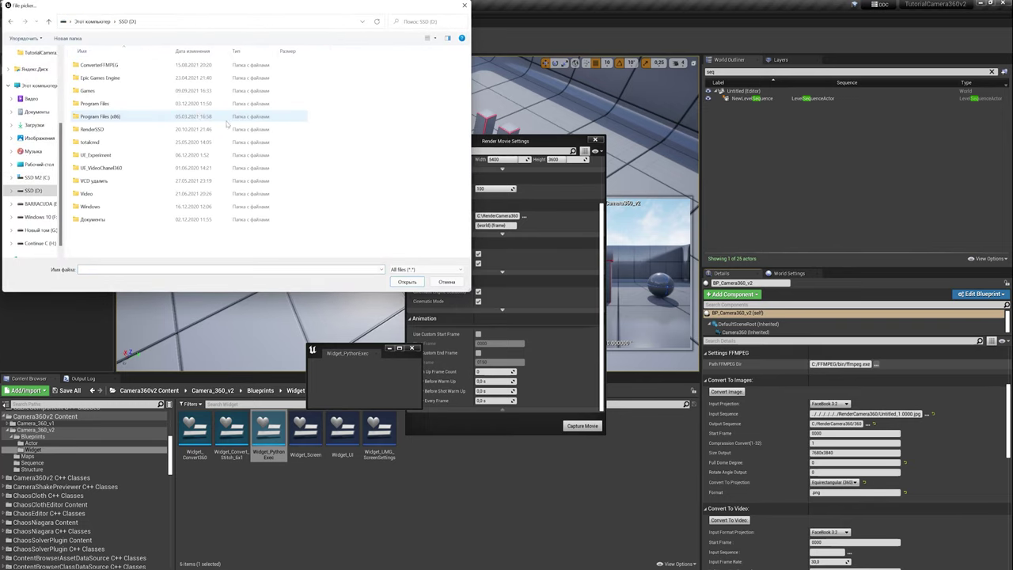
pyautogui.doubleClick(107, 65)
pyautogui.doubleClick(105, 77)
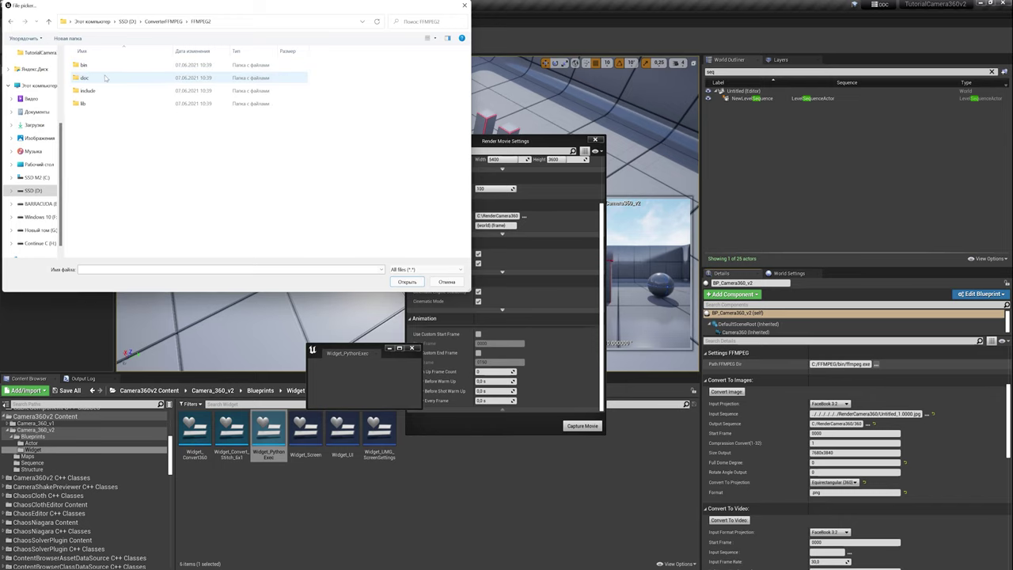
pyautogui.doubleClick(87, 65)
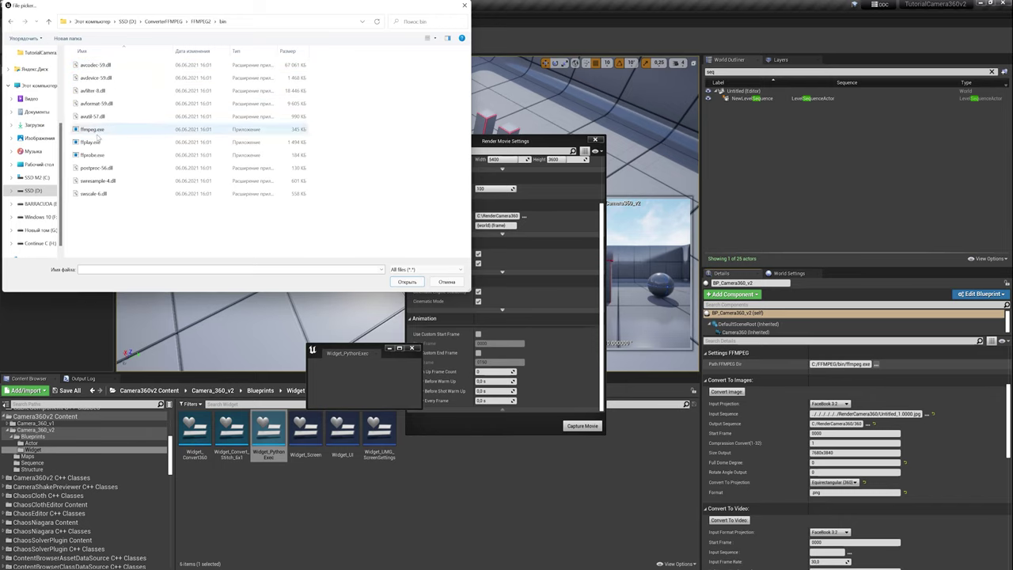
pyautogui.doubleClick(92, 129)
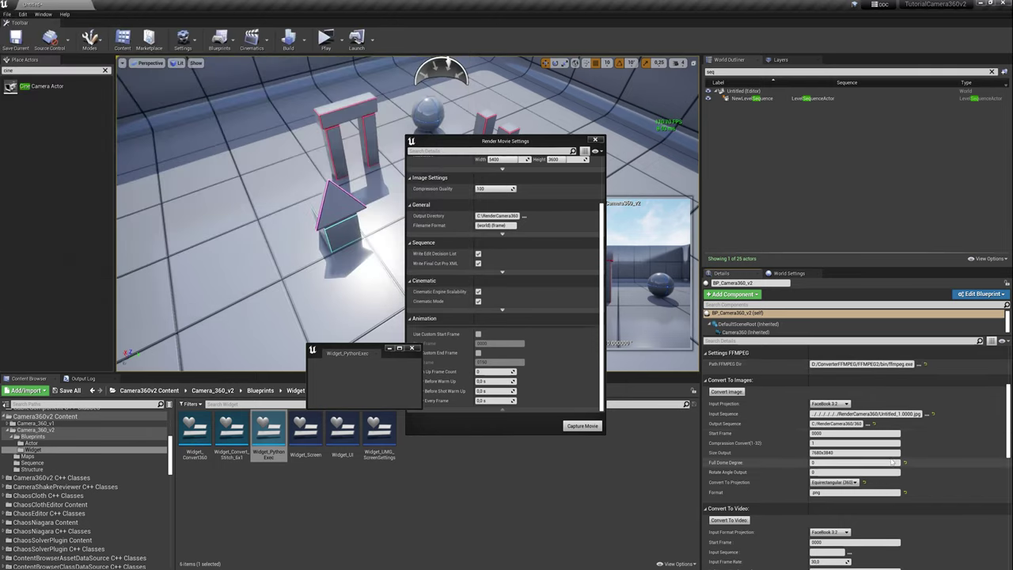
pyautogui.click(740, 393)
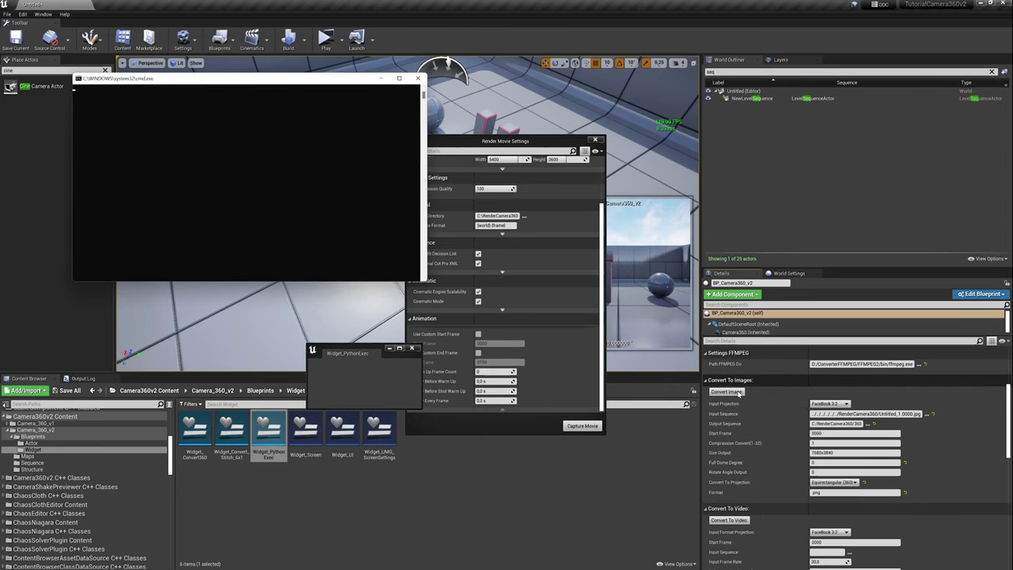
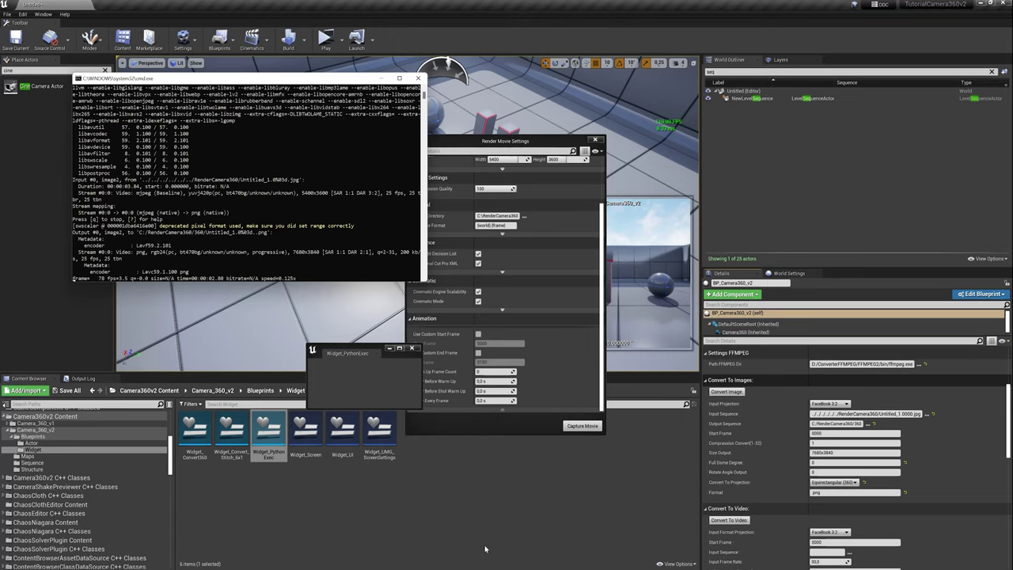
# Bring the RenderCamera360 File Explorer window with the Untitled JPG frames to the front.
pyautogui.moveTo(496, 569)
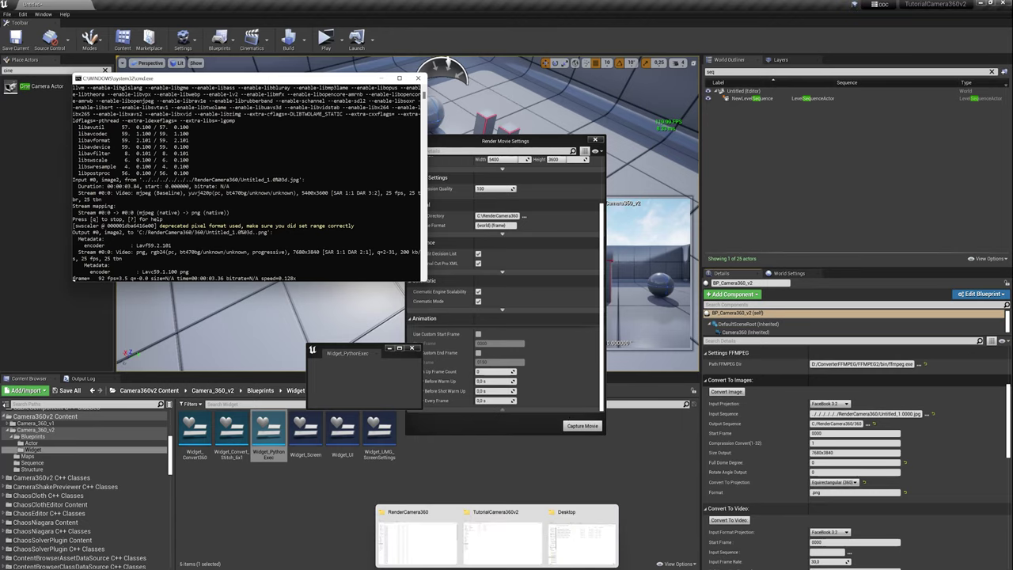
pyautogui.click(415, 530)
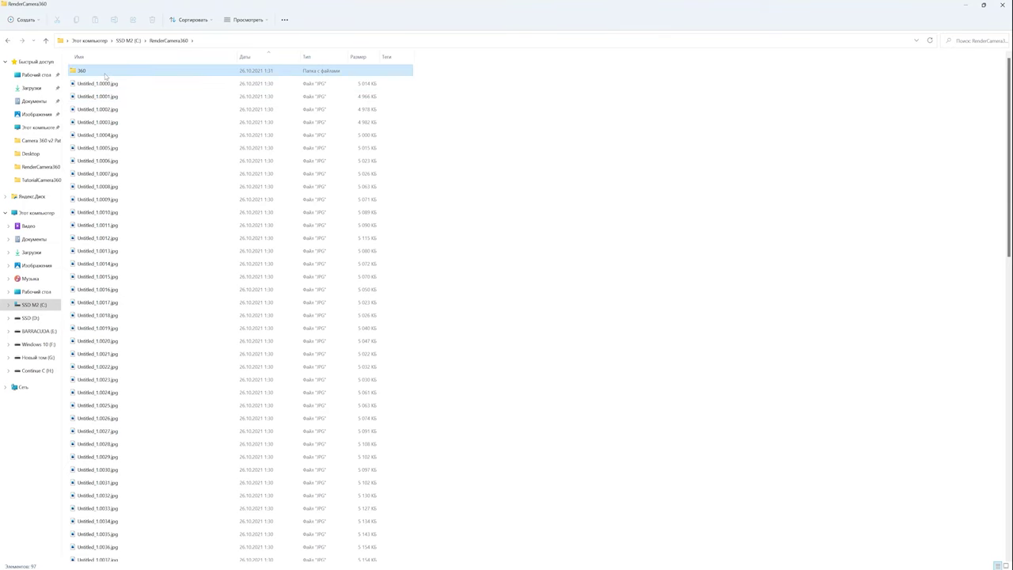
# Open the 360 folder and step through the equirectangular PNG frames in Photos.
pyautogui.doubleClick(104, 72)
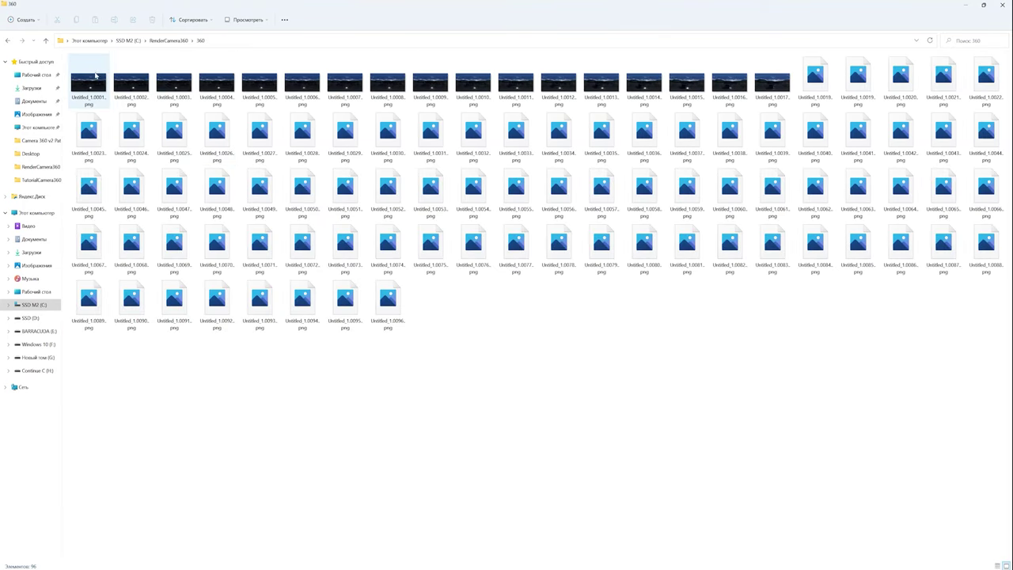
pyautogui.doubleClick(96, 76)
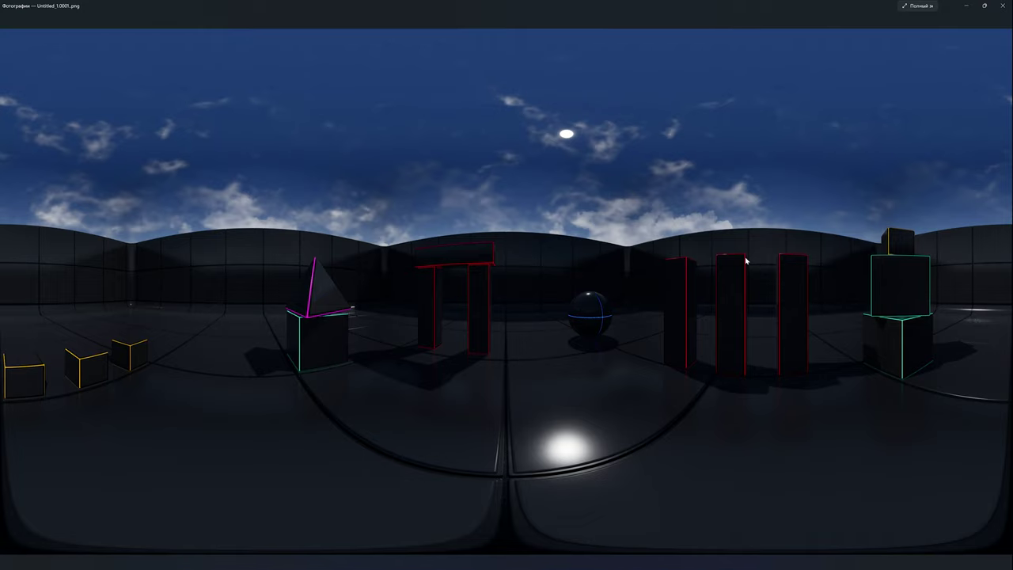
pyautogui.press('Right')
pyautogui.press('Right')
pyautogui.press('Right')
pyautogui.press('Right')
pyautogui.press('Right')
pyautogui.press('Right')
pyautogui.press('Right')
pyautogui.press('Right')
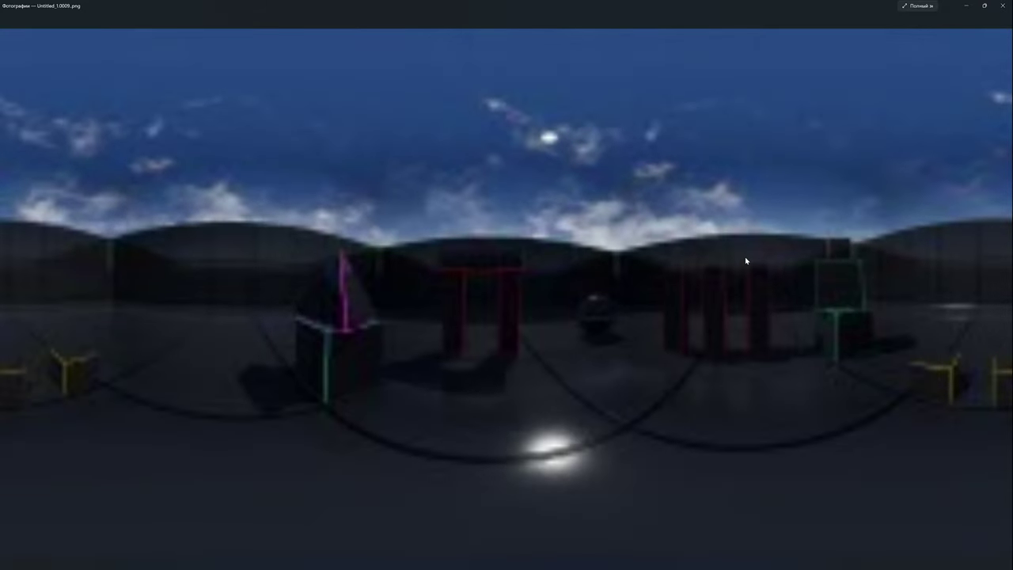
pyautogui.press('Right')
pyautogui.press('Right')
pyautogui.press('Right')
pyautogui.press('Right')
pyautogui.press('Right')
pyautogui.press('Right')
pyautogui.press('Right')
pyautogui.press('Right')
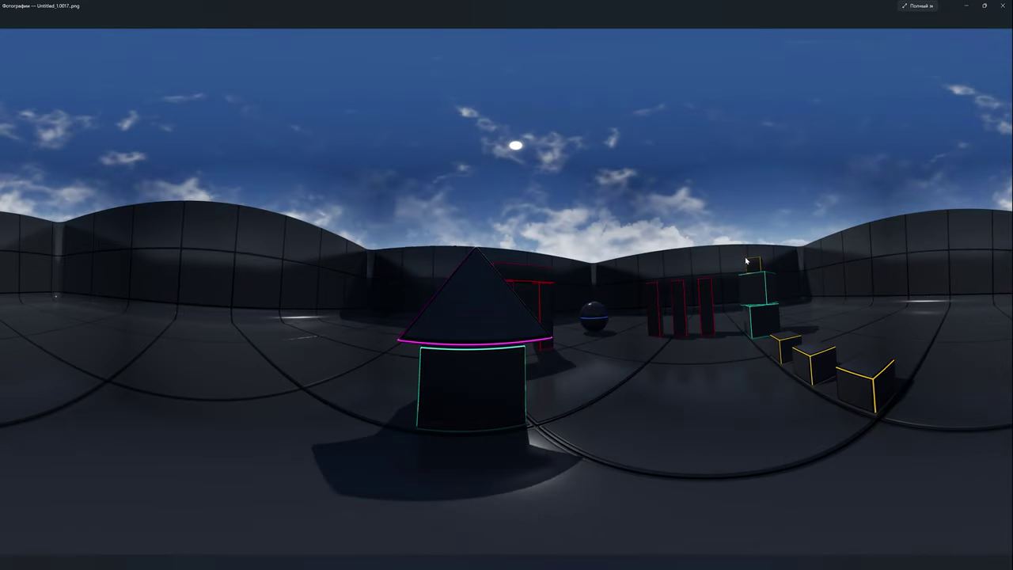
pyautogui.press('Right')
pyautogui.press('Right')
pyautogui.press('Right')
pyautogui.press('Right')
pyautogui.press('Right')
pyautogui.press('Right')
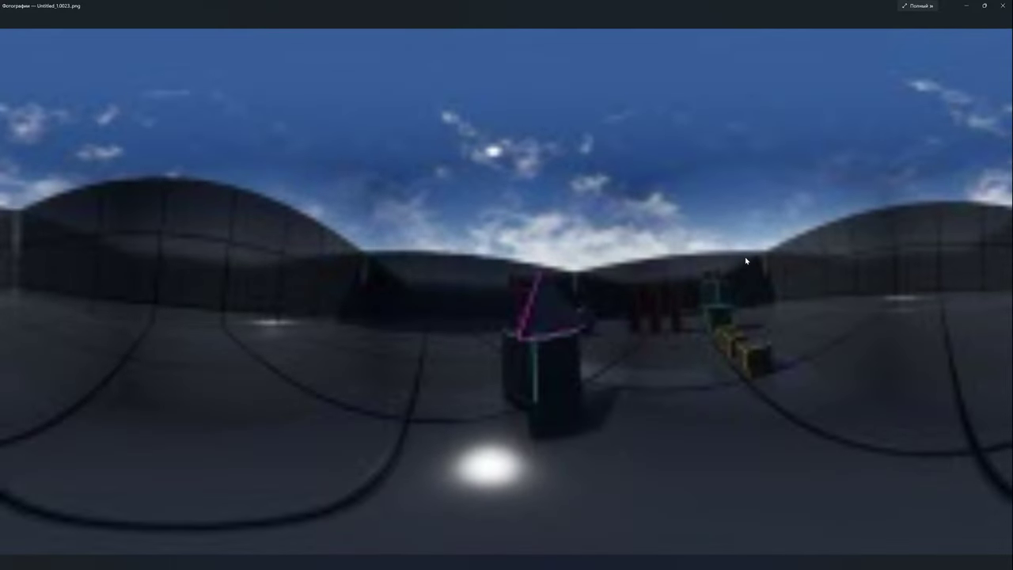
pyautogui.press('Right')
pyautogui.press('Right')
pyautogui.press('Right')
pyautogui.press('Right')
pyautogui.press('Right')
pyautogui.press('Right')
pyautogui.press('Right')
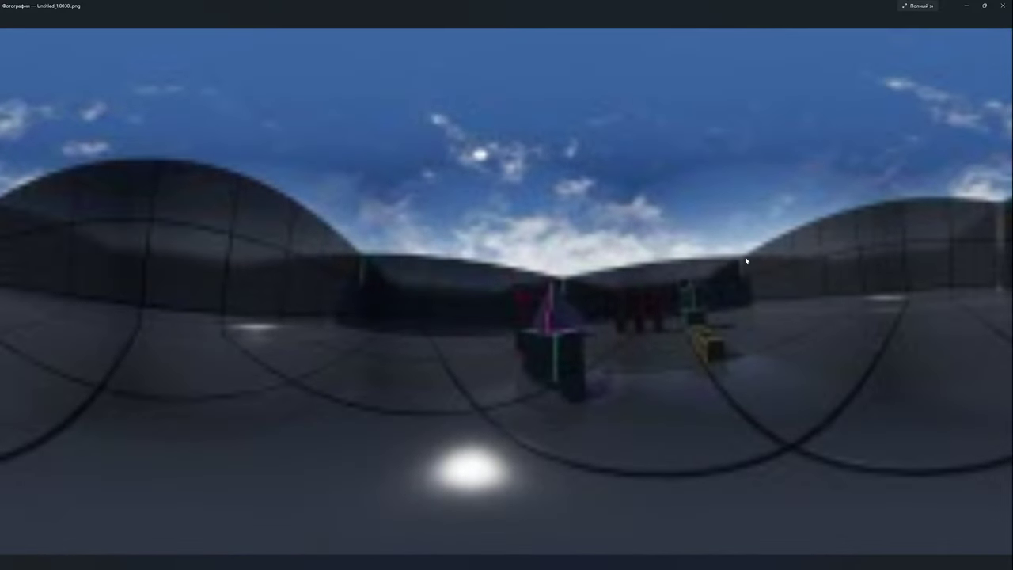
pyautogui.press('Right')
pyautogui.press('Right')
pyautogui.press('Right')
pyautogui.press('Right')
pyautogui.press('Right')
pyautogui.press('Right')
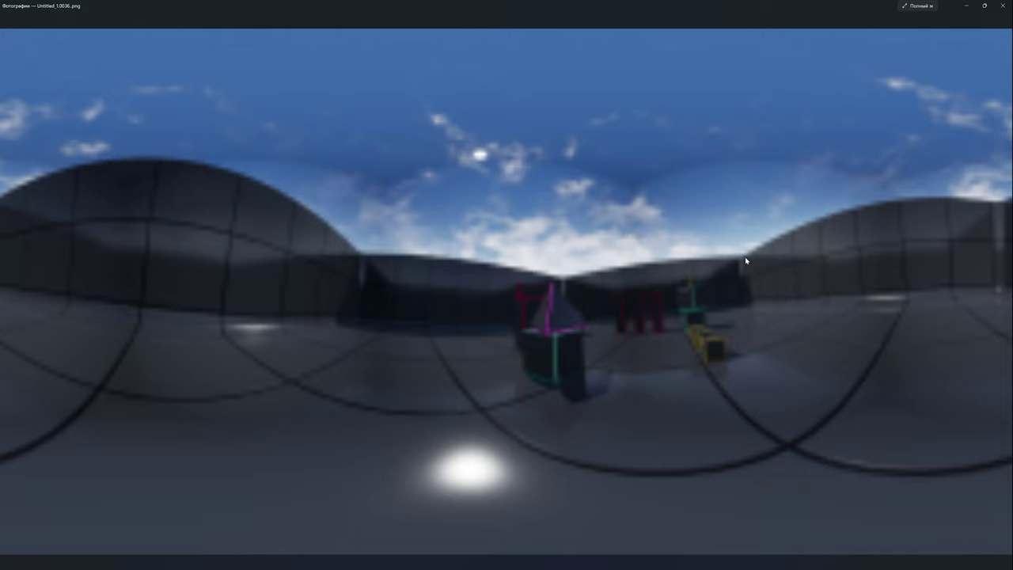
pyautogui.press('Right')
pyautogui.press('Right')
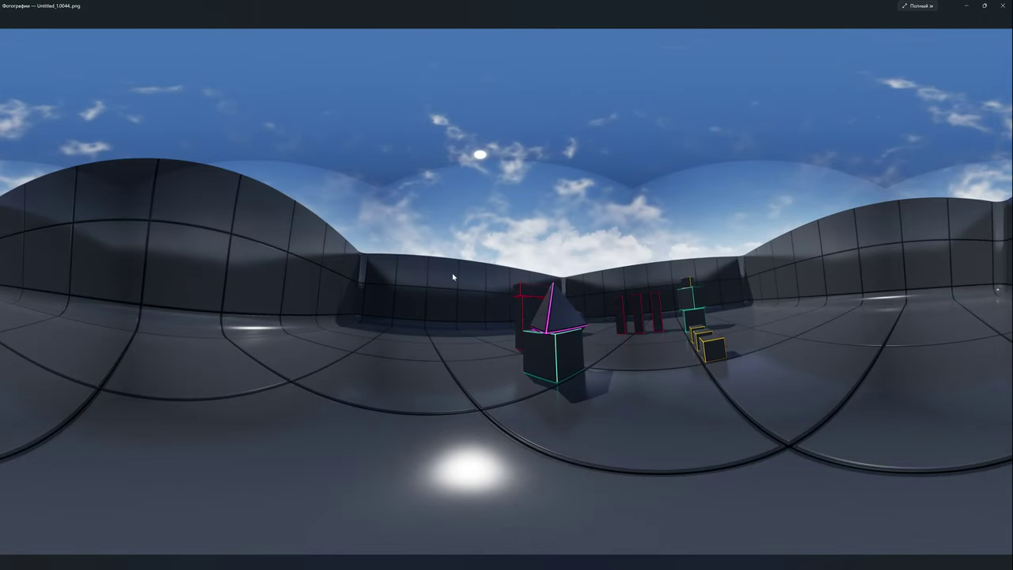
pyautogui.press('Left')
pyautogui.press('Left')
pyautogui.press('Left')
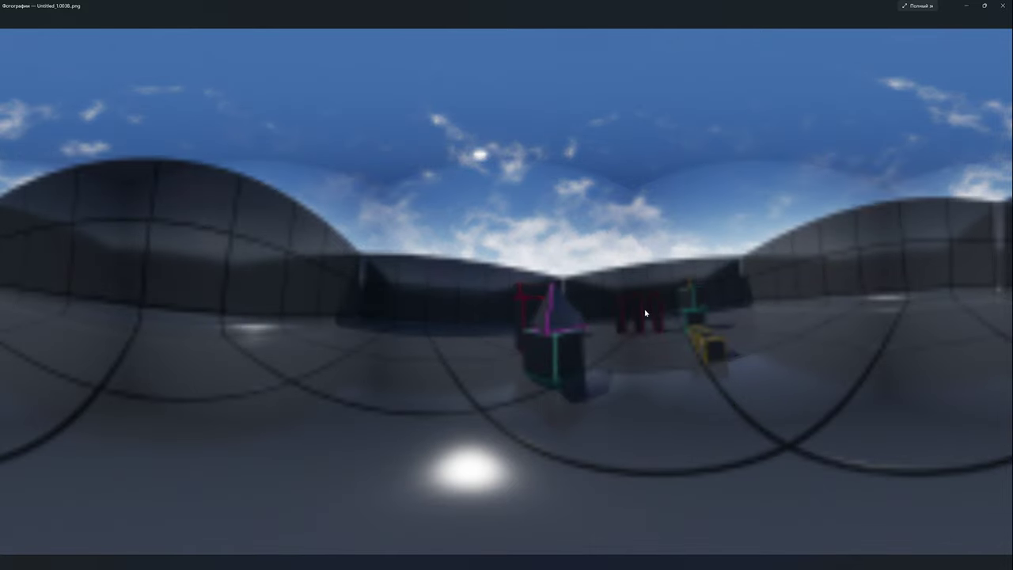
pyautogui.press('Left')
pyautogui.press('Left')
pyautogui.press('Left')
pyautogui.press('Left')
pyautogui.press('Left')
pyautogui.press('Left')
pyautogui.press('Left')
pyautogui.press('Left')
pyautogui.press('Left')
pyautogui.press('Left')
pyautogui.press('Left')
pyautogui.press('Left')
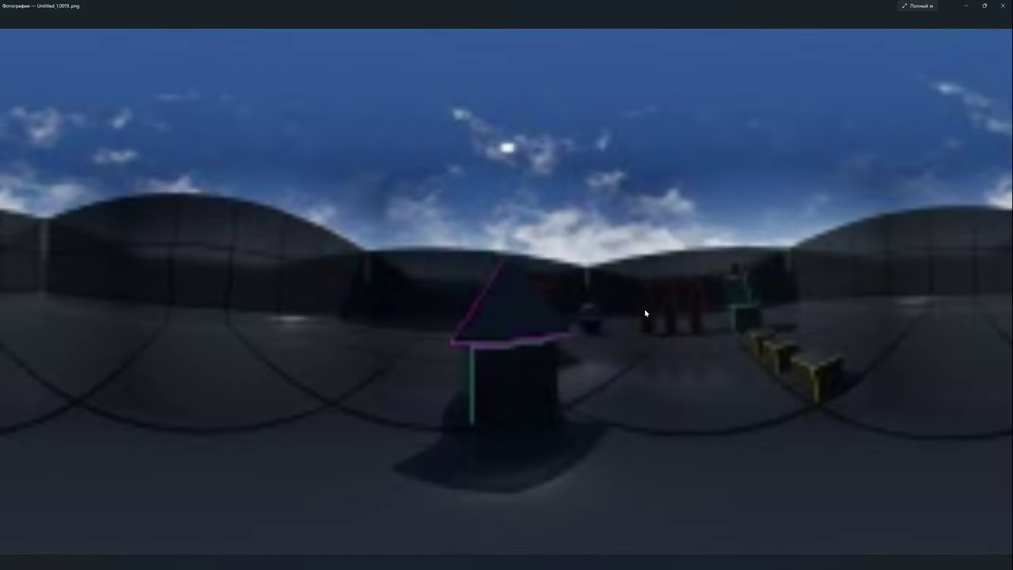
pyautogui.press('Left')
pyautogui.press('Left')
pyautogui.press('Left')
pyautogui.press('Left')
pyautogui.press('Left')
pyautogui.press('Left')
pyautogui.press('Left')
pyautogui.press('Left')
pyautogui.press('Left')
pyautogui.press('Left')
pyautogui.press('Left')
pyautogui.press('Left')
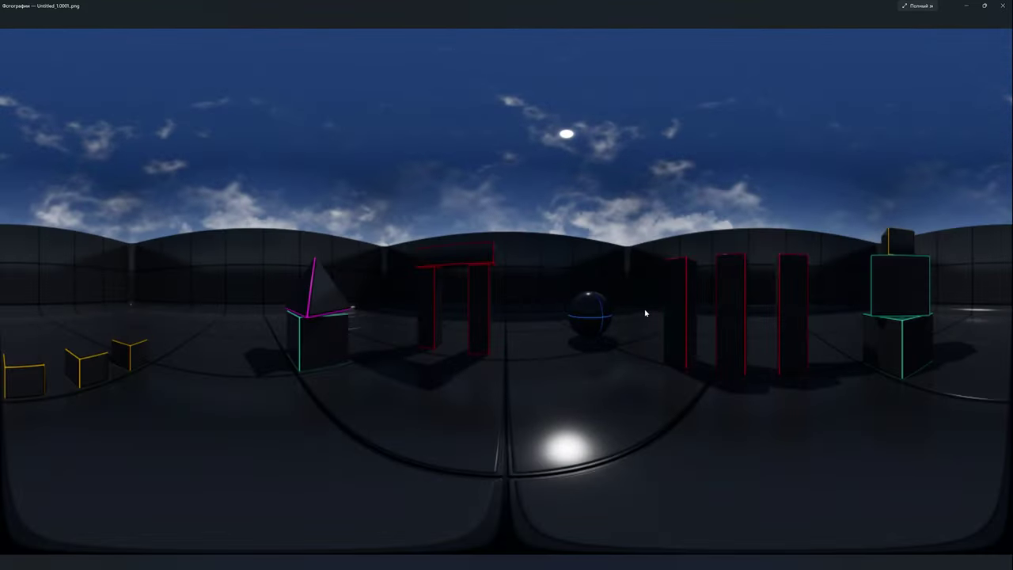
pyautogui.press('Right')
pyautogui.press('Right')
pyautogui.press('Right')
pyautogui.press('Right')
pyautogui.press('Right')
pyautogui.press('Right')
pyautogui.press('Right')
pyautogui.press('Right')
pyautogui.press('Right')
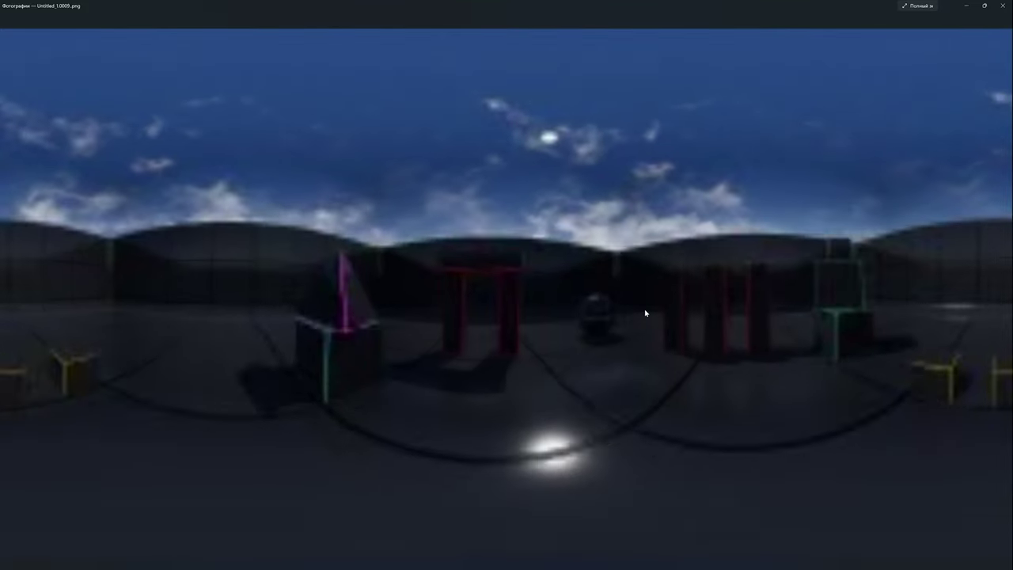
pyautogui.press('Right')
pyautogui.press('Right')
pyautogui.press('Right')
pyautogui.press('Right')
pyautogui.press('Right')
pyautogui.press('Right')
pyautogui.press('Right')
pyautogui.press('Right')
pyautogui.press('Right')
pyautogui.press('Right')
pyautogui.press('Right')
pyautogui.press('Right')
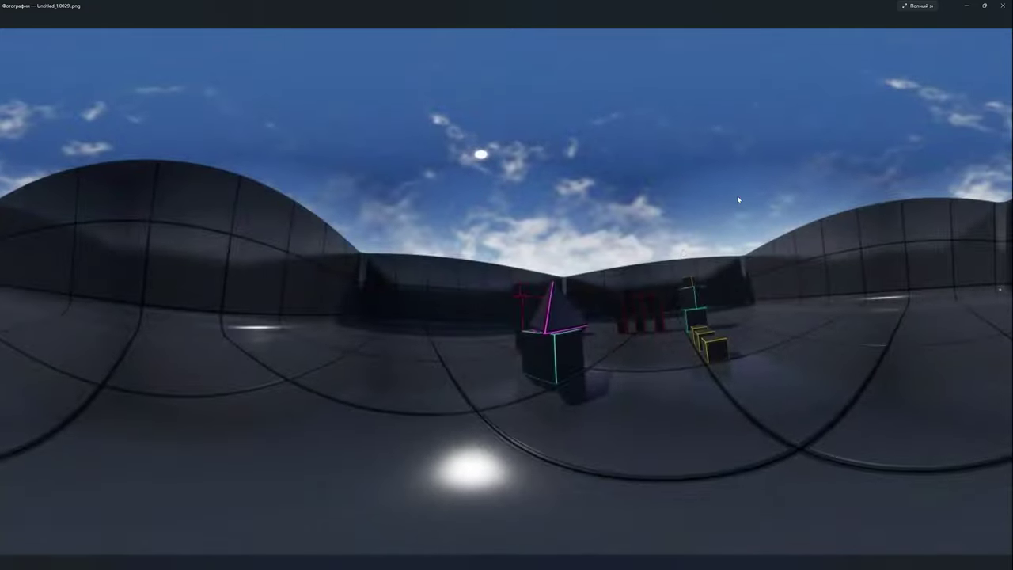
pyautogui.press('Right')
pyautogui.press('Right')
pyautogui.press('Right')
# Inspect the last frame, Untitled_1.0096.png, then close the viewer.
pyautogui.click(1009, 5)
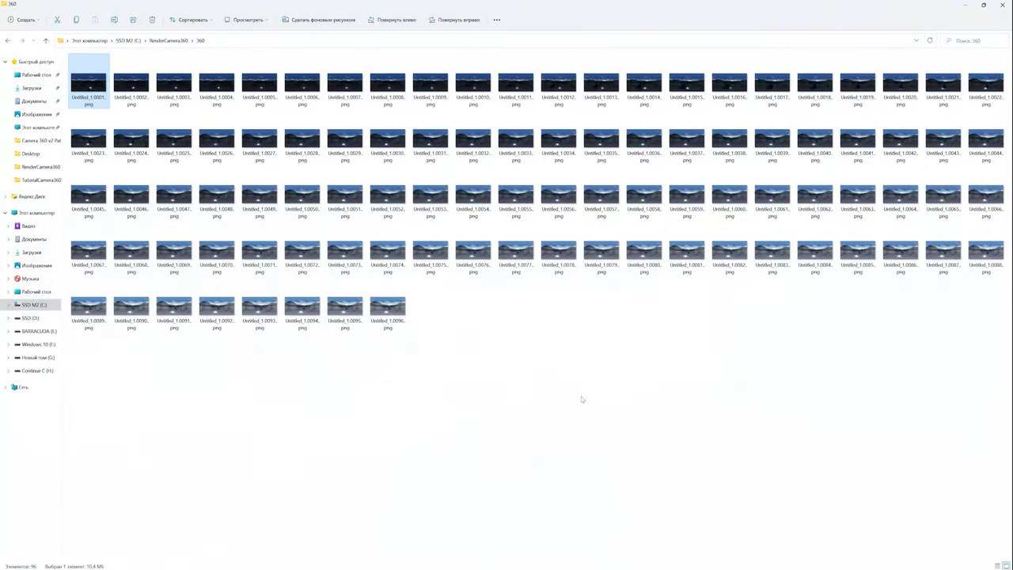
pyautogui.click(401, 315)
pyautogui.doubleClick(402, 315)
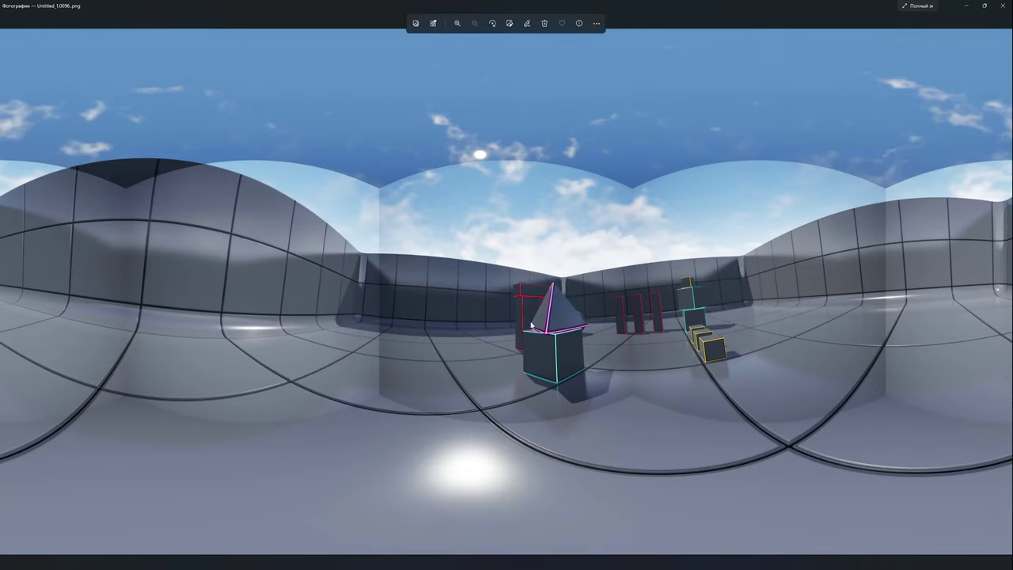
pyautogui.click(1004, 6)
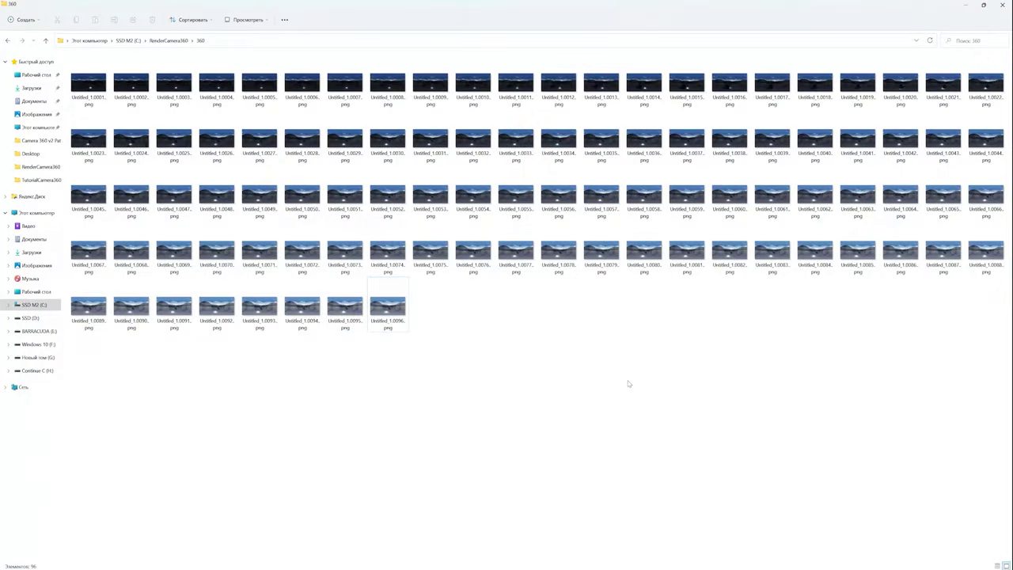
# Delete all 96 PNG frames and return to the Unreal editor.
pyautogui.hotkey('ctrl', 'a')
pyautogui.press('Delete')
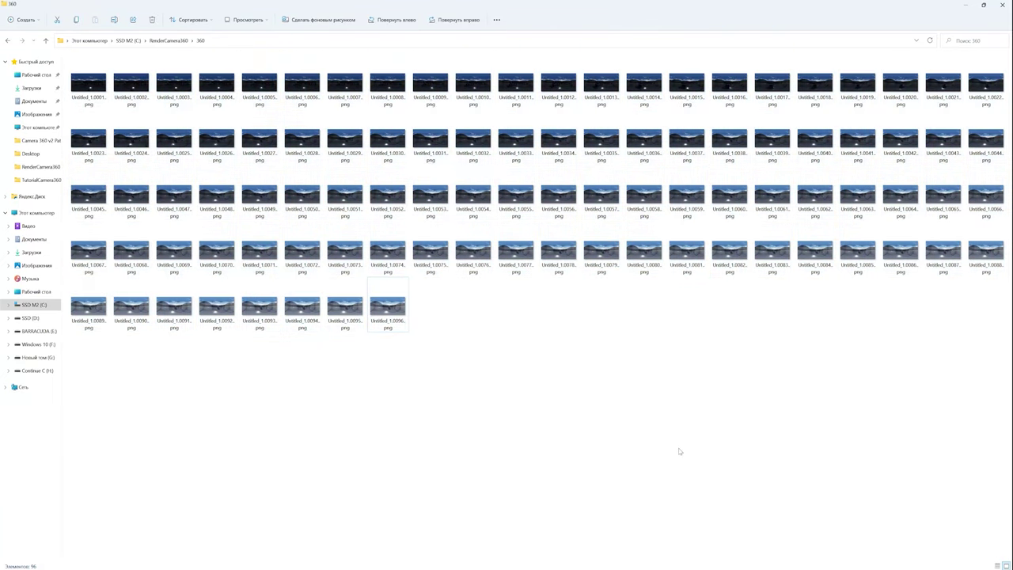
pyautogui.moveTo(697, 568)
pyautogui.click(735, 542)
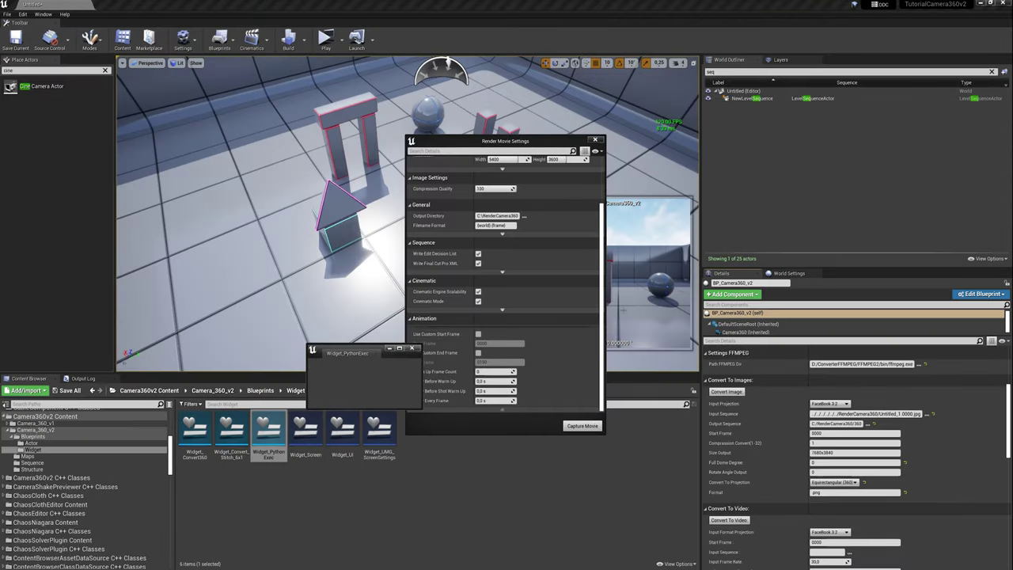
# Set Convert To Projection to FullDome at 240 degrees, then start Capture Movie and cancel the save prompt.
pyautogui.click(609, 390)
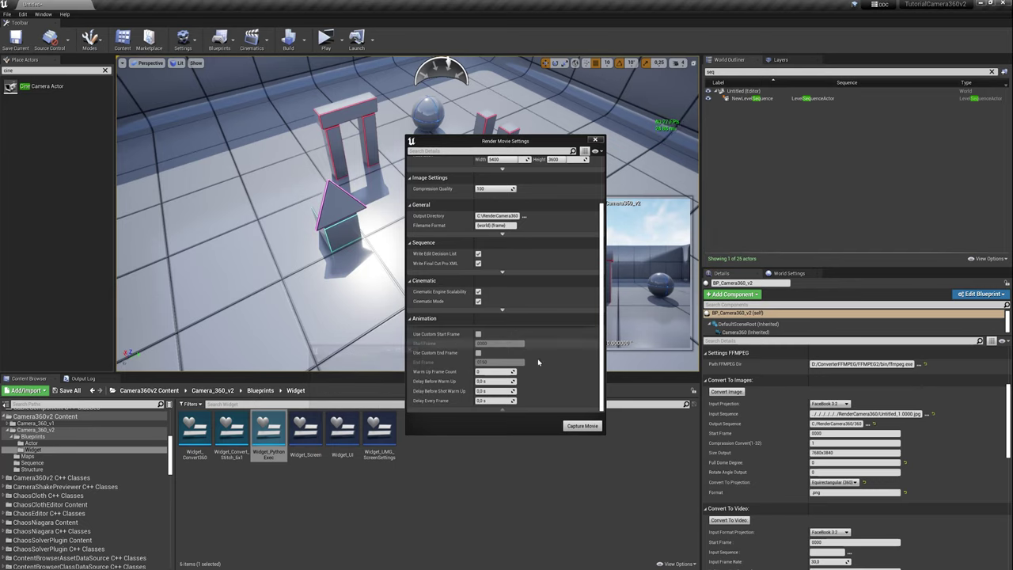
pyautogui.click(834, 482)
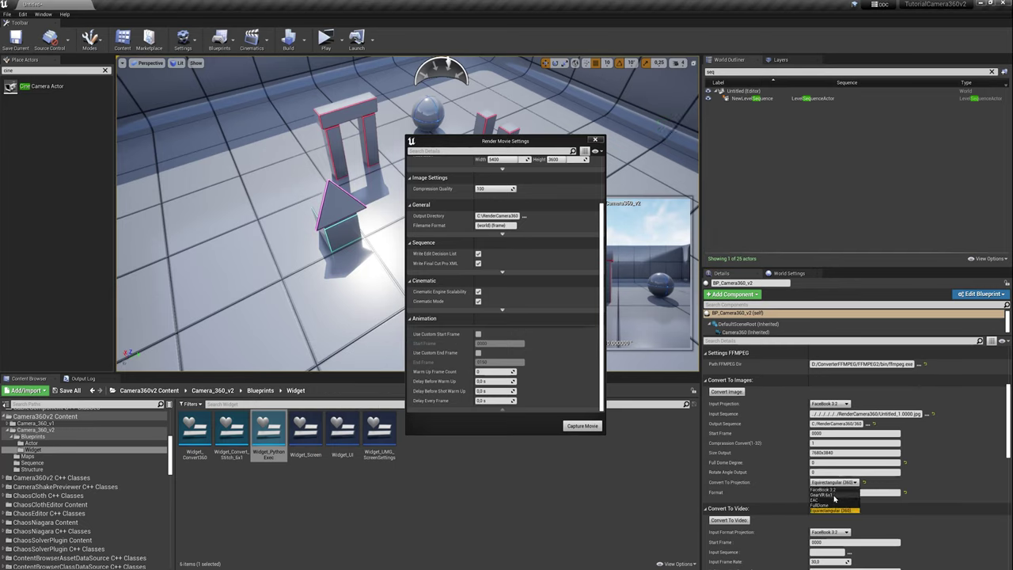
pyautogui.click(827, 505)
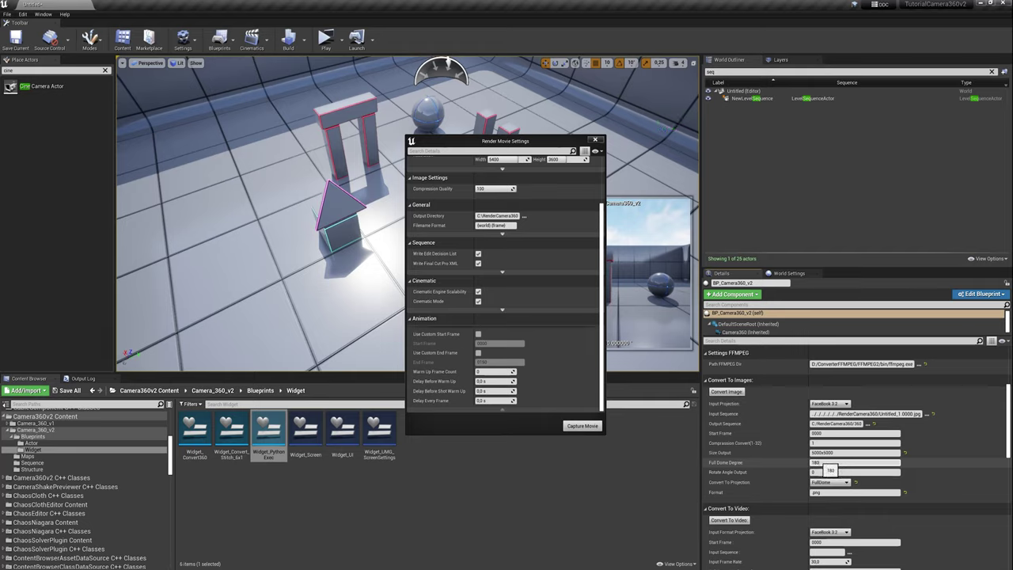
pyautogui.moveTo(823, 462); pyautogui.dragTo(772, 459)
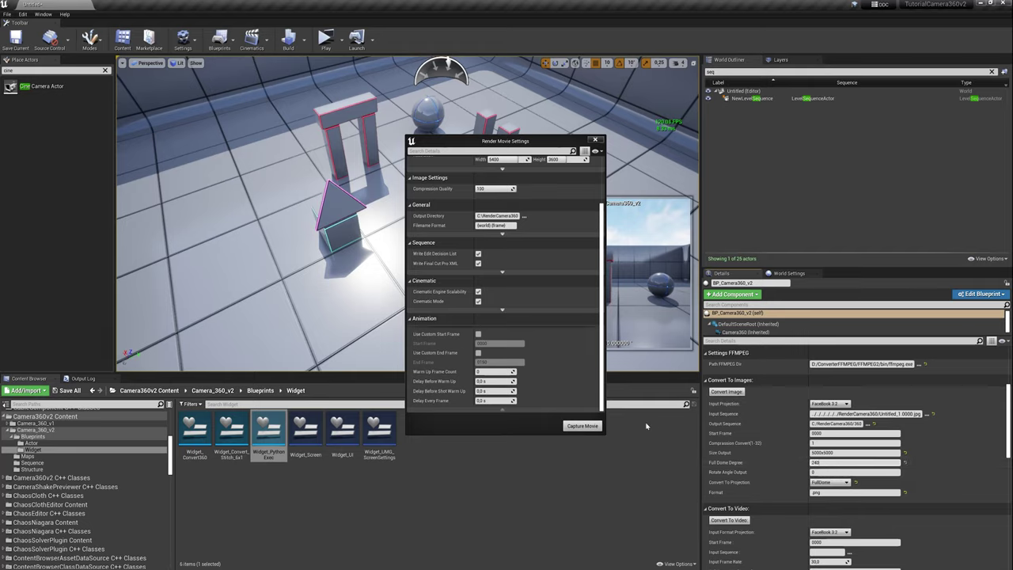
pyautogui.click(573, 427)
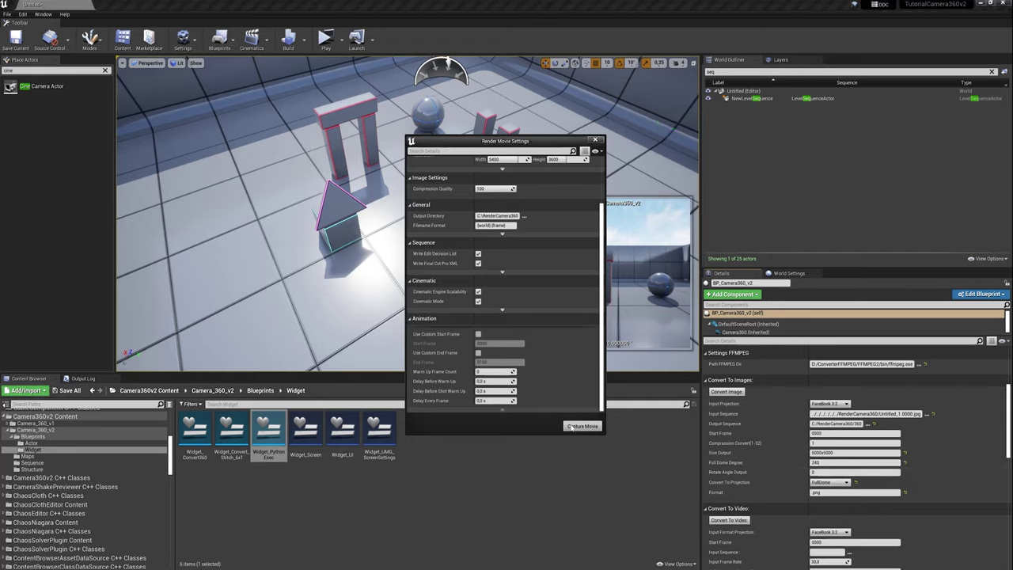
pyautogui.click(610, 365)
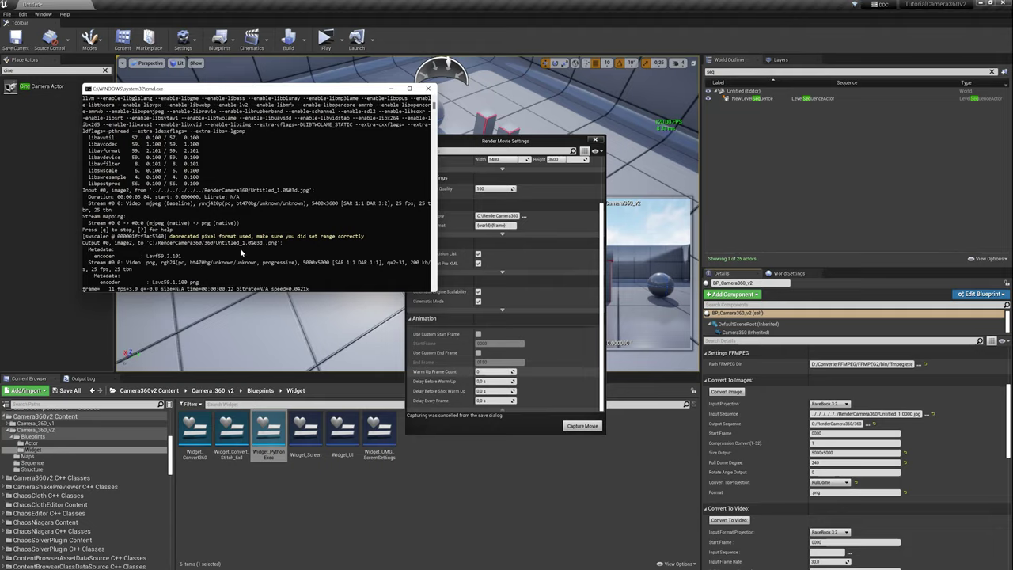
# Open the first new PNG in the 360 folder and step through the 240-degree fisheye frames.
pyautogui.moveTo(489, 554)
pyautogui.click(493, 529)
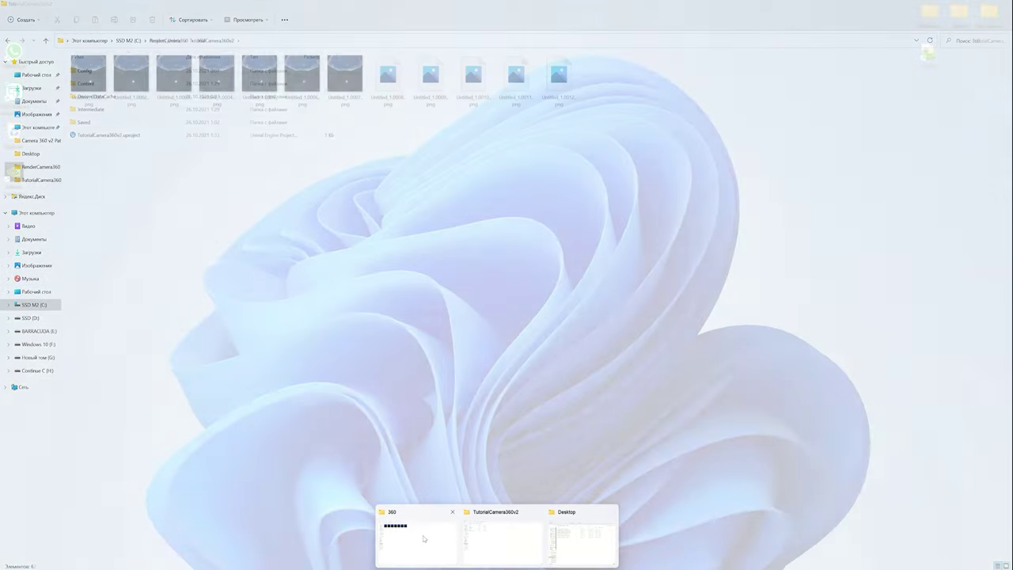
pyautogui.doubleClick(95, 79)
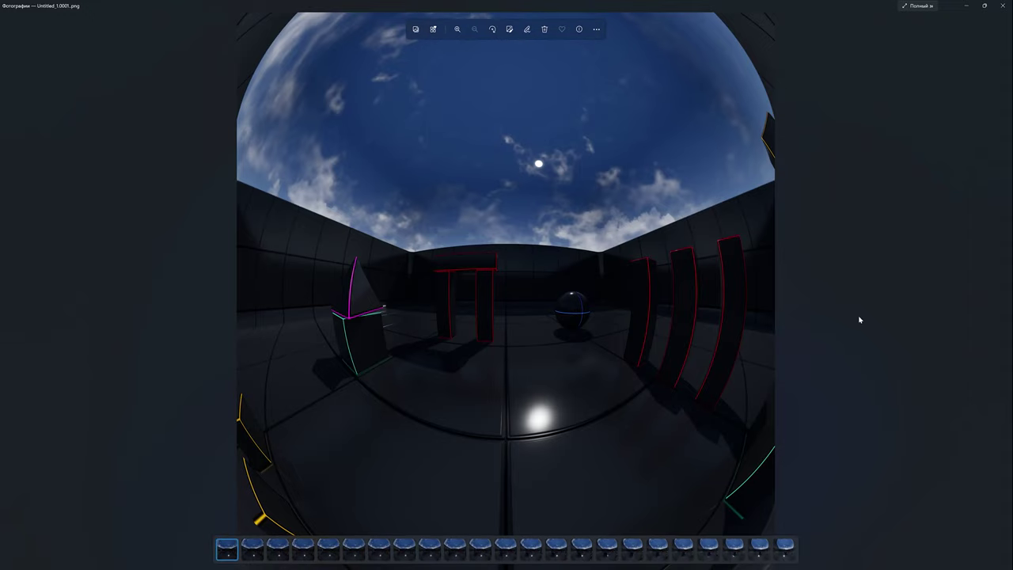
pyautogui.press('Right')
pyautogui.press('Right')
pyautogui.press('Right')
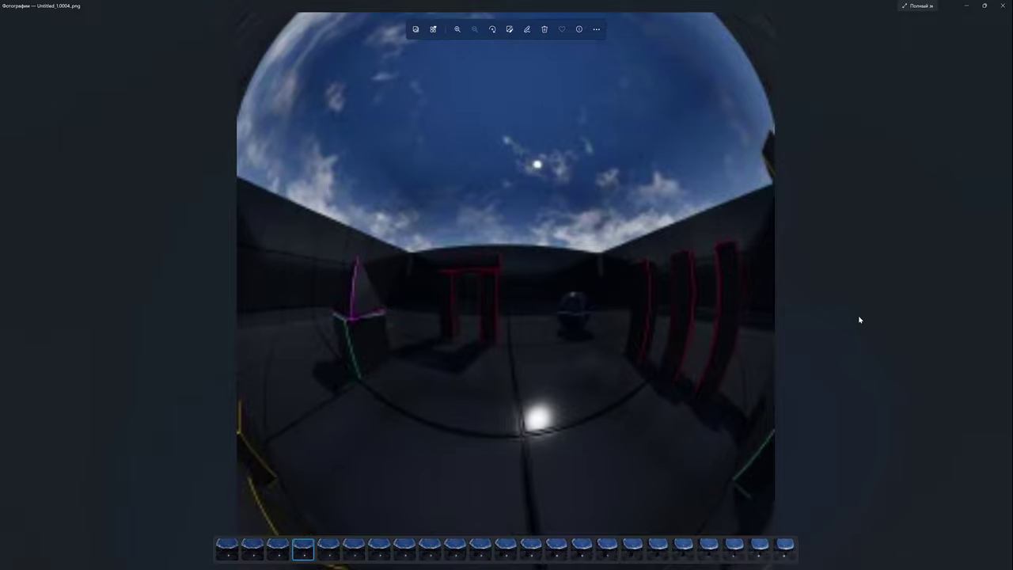
pyautogui.press('Right')
pyautogui.press('Right')
pyautogui.press('Right')
pyautogui.press('Right')
pyautogui.press('Right')
pyautogui.press('Right')
pyautogui.press('Right')
pyautogui.press('Right')
pyautogui.press('Right')
pyautogui.press('Right')
pyautogui.press('Right')
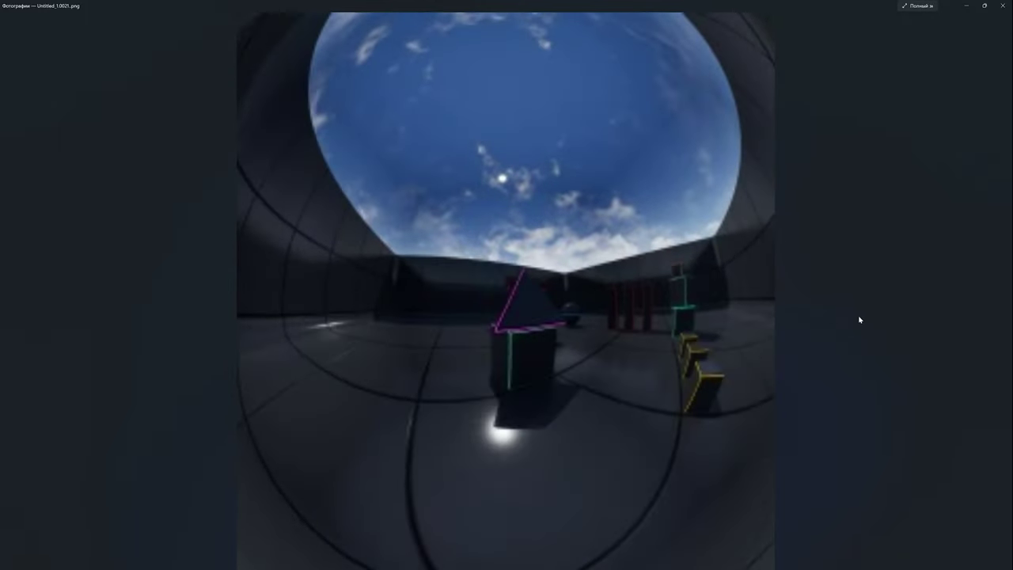
pyautogui.press('Right')
pyautogui.press('Right')
pyautogui.press('Right')
pyautogui.press('Right')
pyautogui.press('Right')
pyautogui.press('Left')
pyautogui.press('Left')
pyautogui.press('Left')
pyautogui.press('Left')
pyautogui.press('Left')
pyautogui.press('Left')
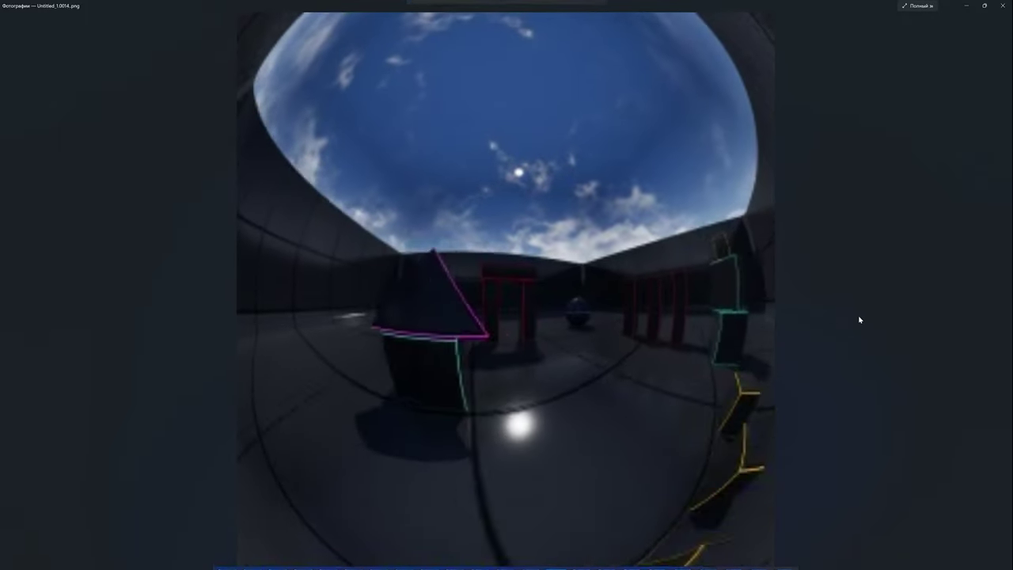
pyautogui.press('Left')
pyautogui.press('Left')
pyautogui.press('Left')
pyautogui.press('Left')
pyautogui.press('Left')
pyautogui.press('Left')
pyautogui.press('Right')
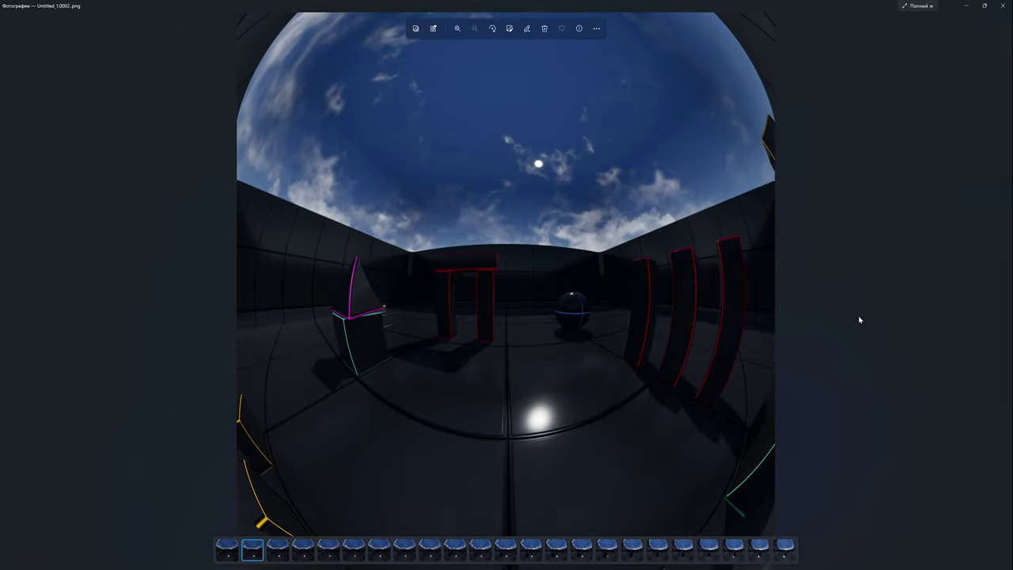
pyautogui.press('Right')
pyautogui.press('Right')
pyautogui.press('Right')
pyautogui.press('Right')
pyautogui.press('Right')
pyautogui.press('Right')
pyautogui.press('Right')
pyautogui.press('Right')
pyautogui.press('Right')
pyautogui.press('Right')
pyautogui.press('Right')
pyautogui.press('Right')
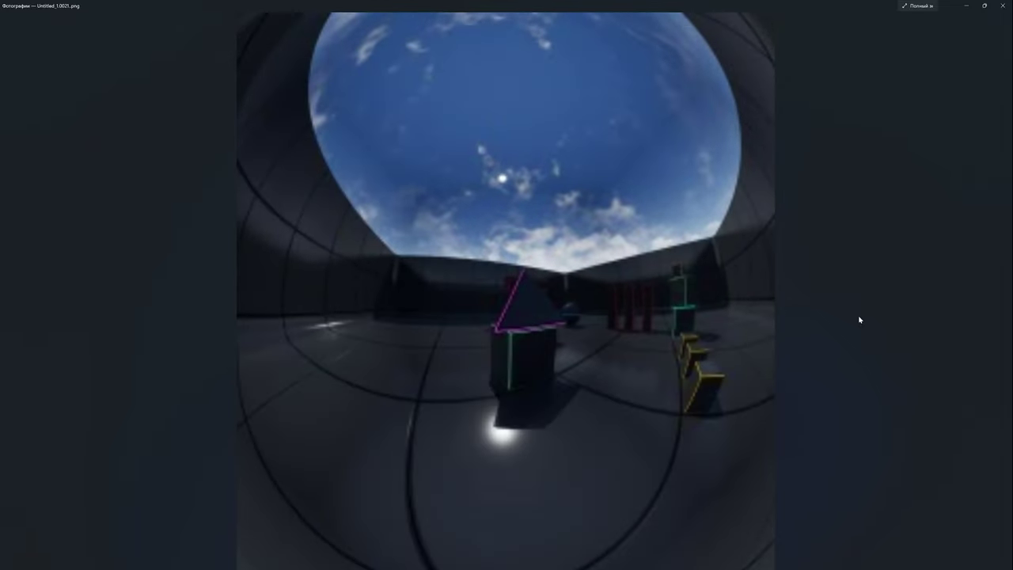
pyautogui.press('Right')
pyautogui.press('Right')
pyautogui.press('Right')
pyautogui.press('Right')
pyautogui.press('Left')
pyautogui.press('Left')
pyautogui.press('Left')
pyautogui.press('Left')
pyautogui.press('Left')
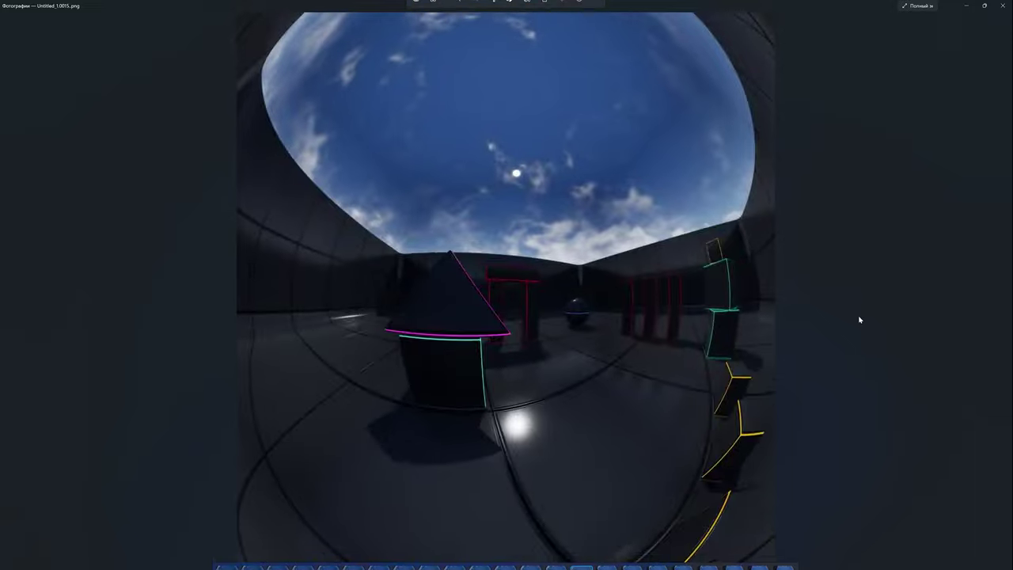
pyautogui.press('Left')
pyautogui.press('Left')
pyautogui.press('Left')
pyautogui.press('Left')
pyautogui.press('Left')
pyautogui.press('Left')
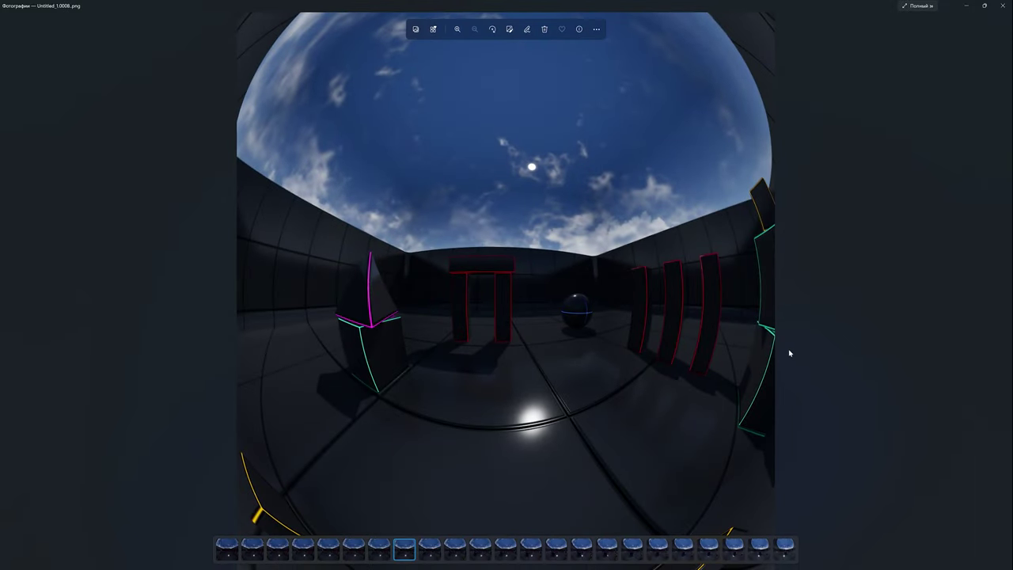
pyautogui.press('Right')
pyautogui.press('Right')
pyautogui.press('Right')
pyautogui.press('Right')
pyautogui.press('Right')
pyautogui.press('Right')
pyautogui.press('Right')
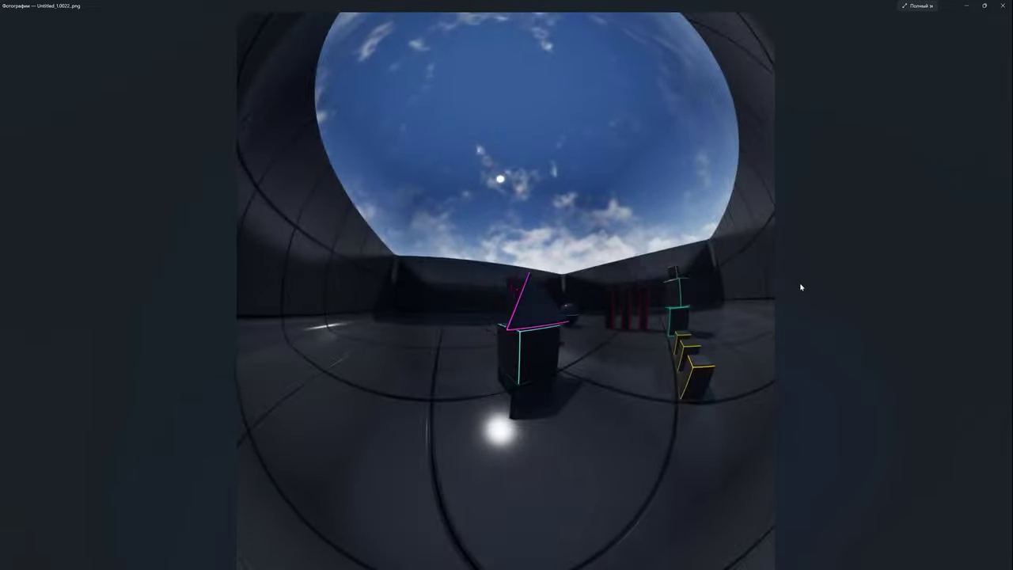
pyautogui.press('Right')
pyautogui.press('Left')
pyautogui.press('Left')
pyautogui.press('Left')
pyautogui.press('Left')
pyautogui.press('Left')
pyautogui.press('Left')
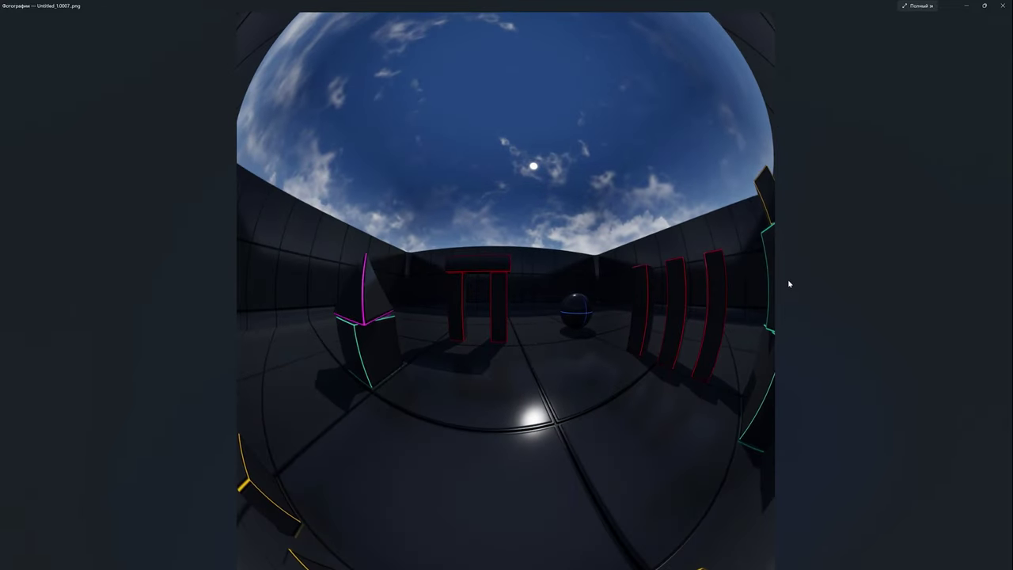
pyautogui.press('Left')
pyautogui.press('Left')
pyautogui.press('Left')
# Review frames back from Untitled_1.0079, close Photos, and return to the Unreal Editor.
pyautogui.click(1003, 5)
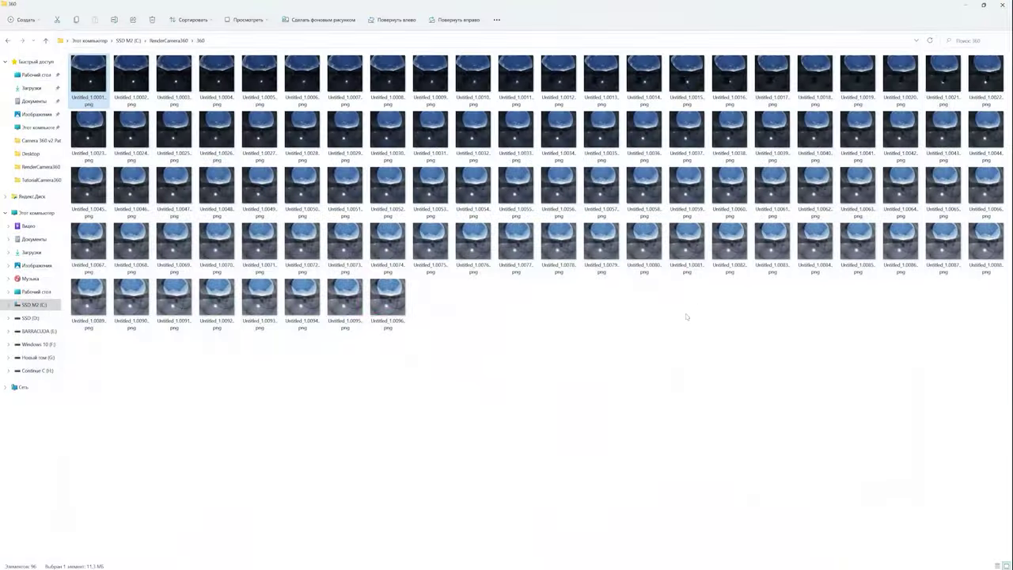
pyautogui.doubleClick(600, 252)
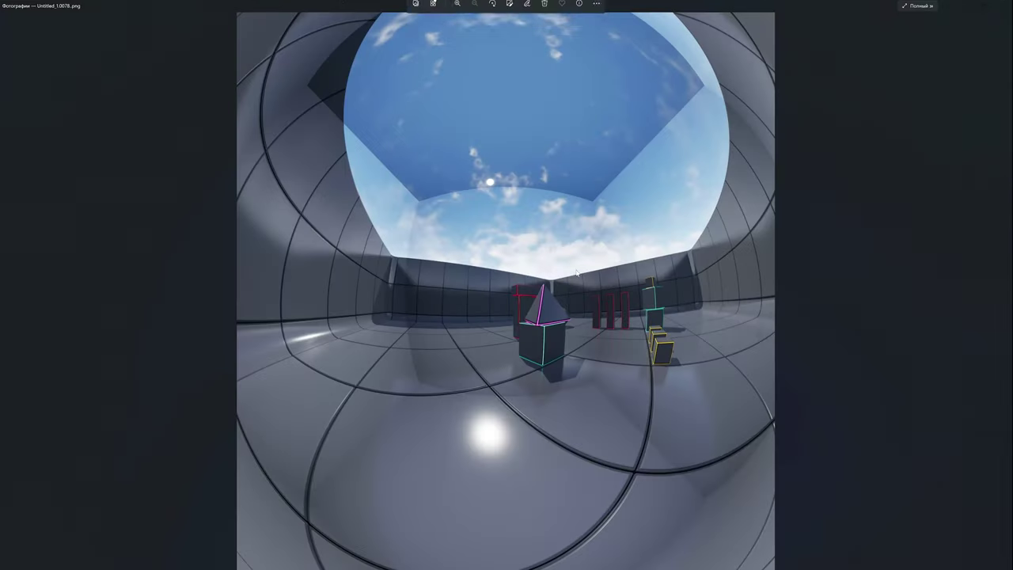
pyautogui.press('Left')
pyautogui.press('Left')
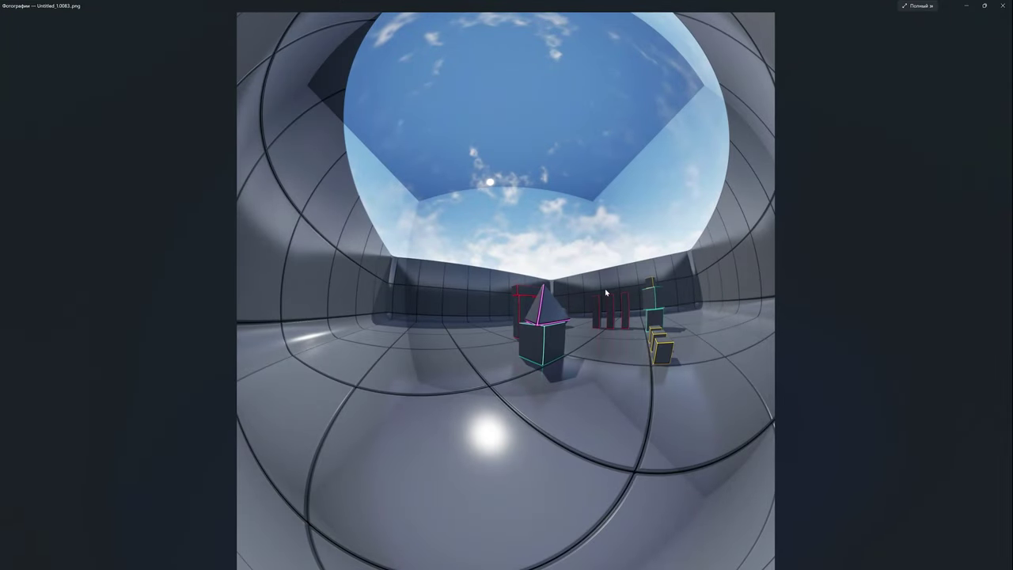
pyautogui.press('Left')
pyautogui.press('Left')
pyautogui.press('Left')
pyautogui.press('Left')
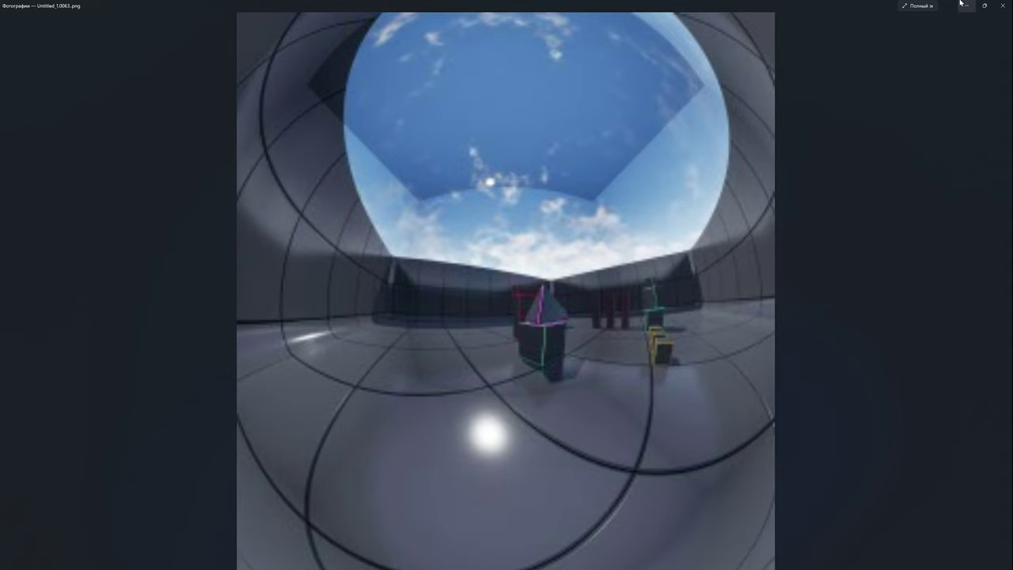
pyautogui.click(1002, 5)
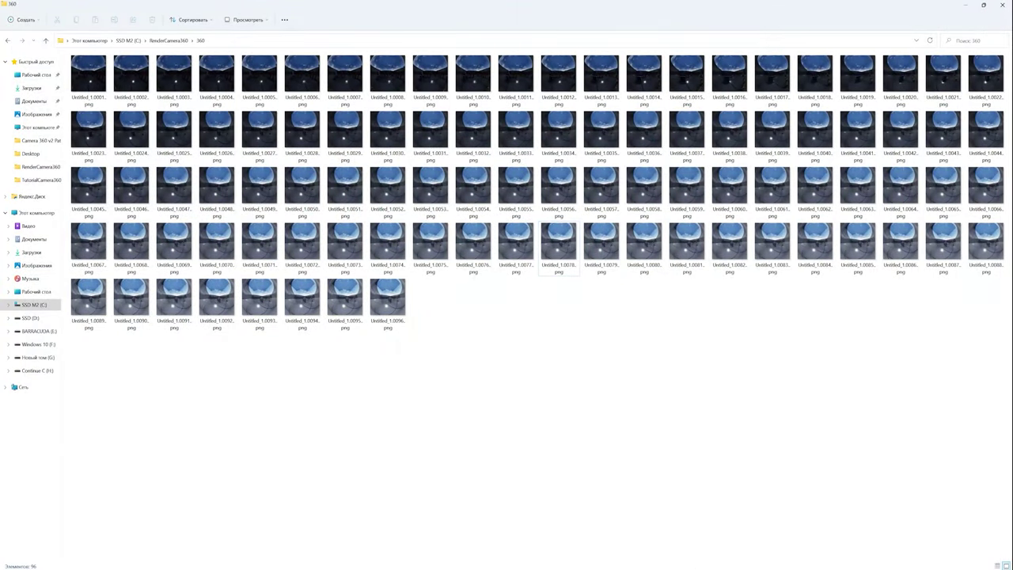
pyautogui.click(633, 538)
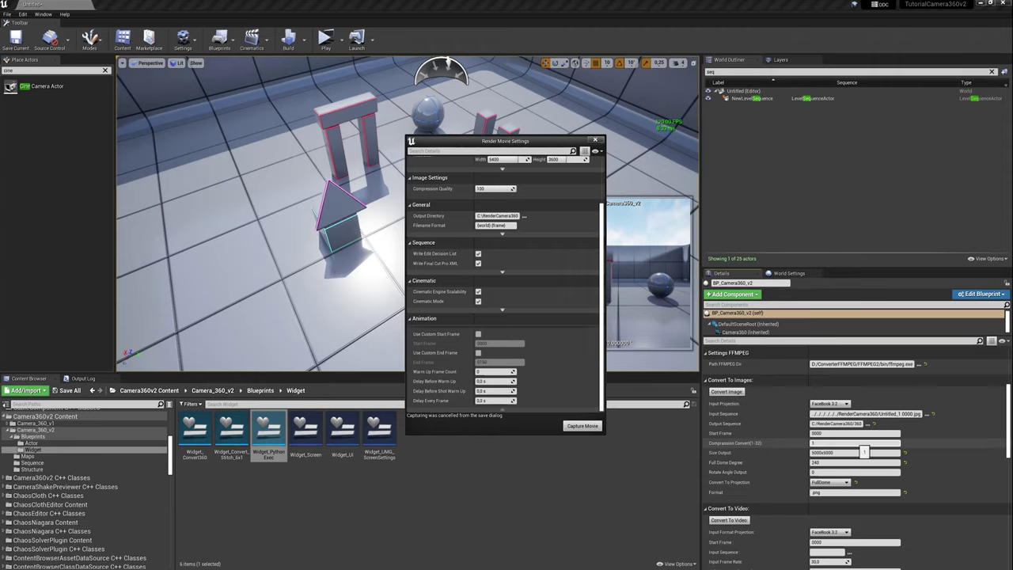
# Set the Convert To Video input format projection to FullDome.
pyautogui.scroll(-2, 857, 451)
pyautogui.scroll(-2, 857, 451)
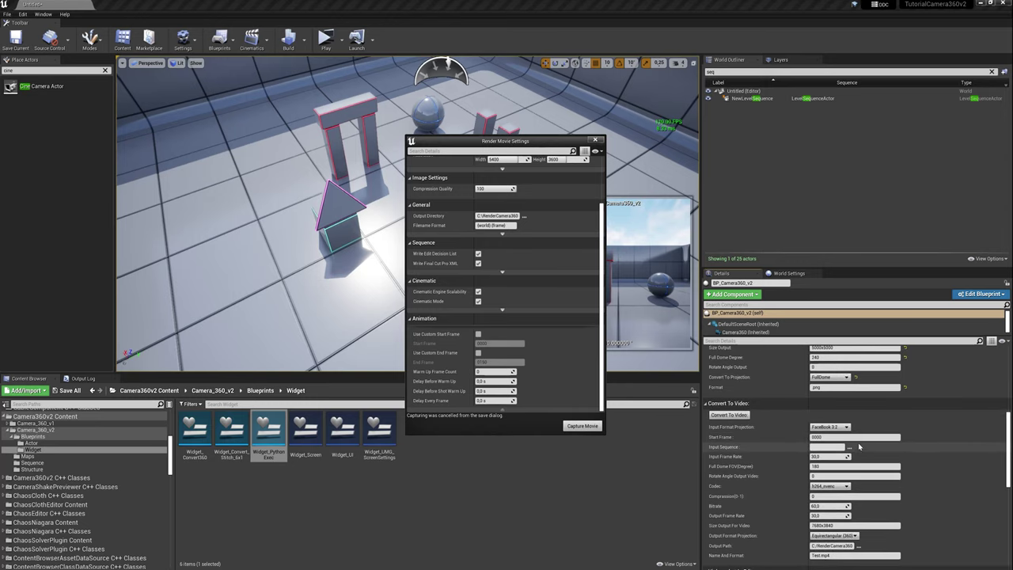
pyautogui.click(831, 427)
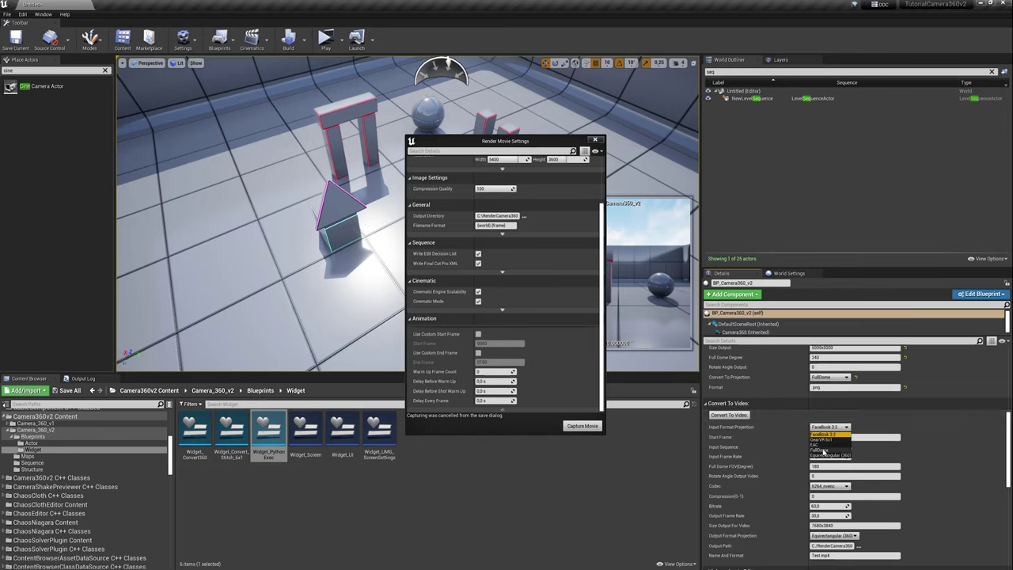
pyautogui.click(824, 450)
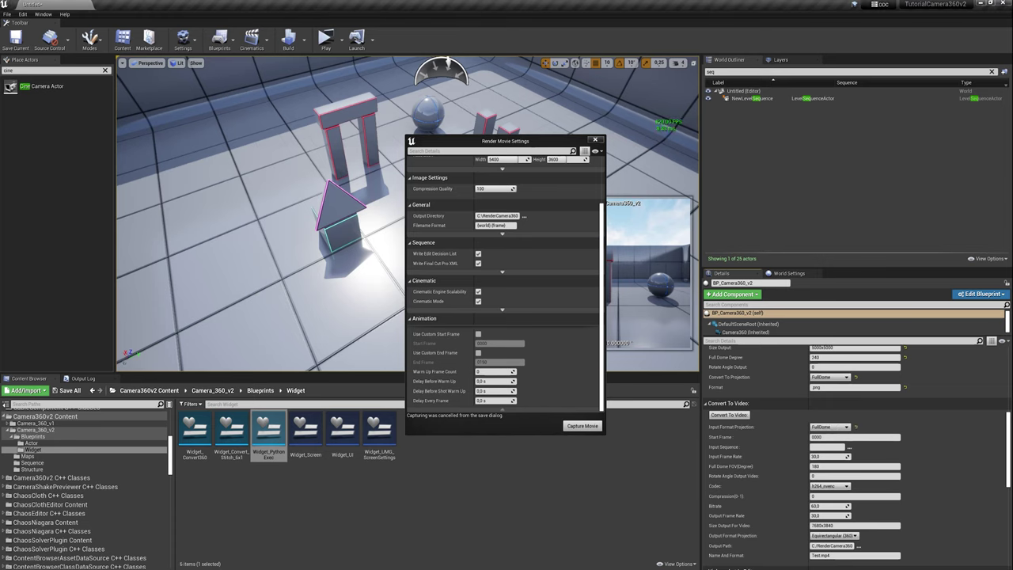
# Copy the rendered frames folder path from Explorer and minimize the window.
pyautogui.click(443, 542)
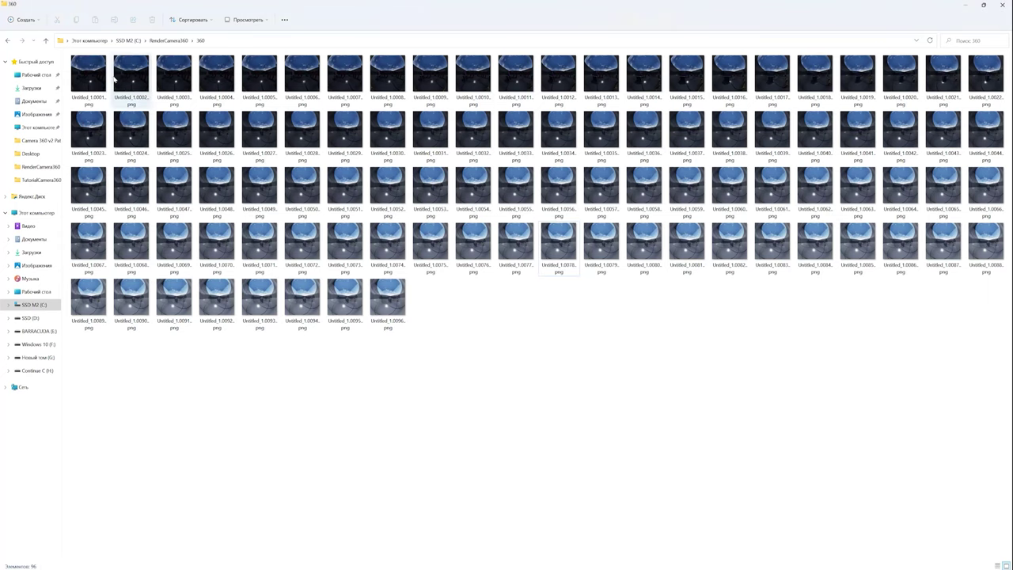
pyautogui.click(227, 43)
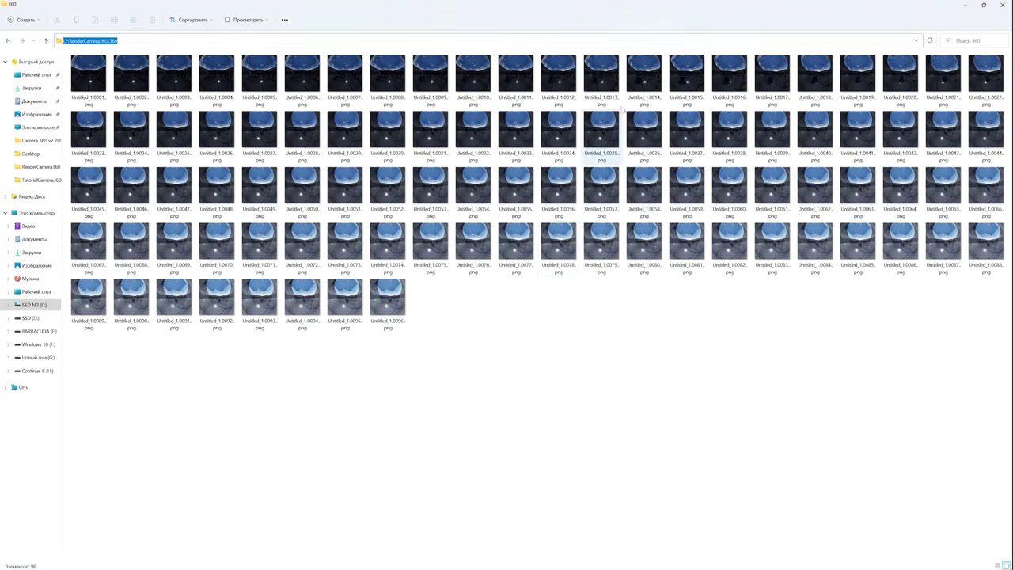
pyautogui.click(965, 5)
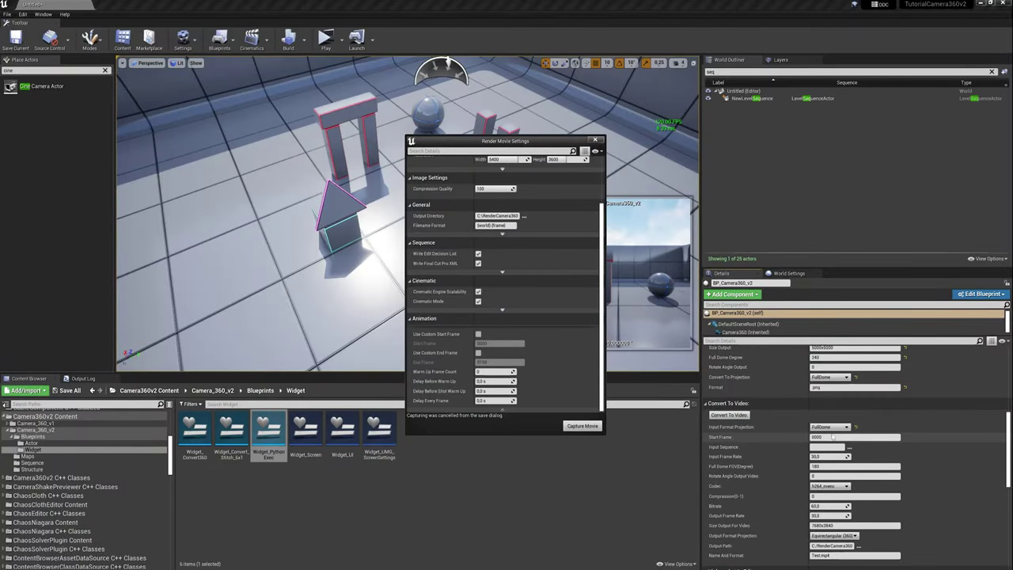
# Pick Untitled_1.0001.png as the Input Sequence via the pasted C:\RenderCamera360\360 path.
pyautogui.click(849, 448)
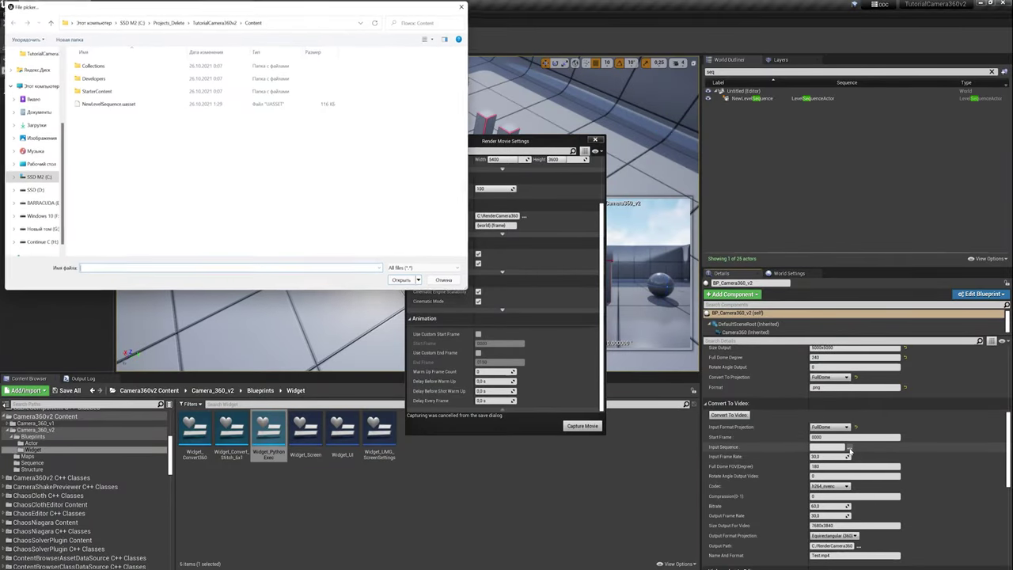
pyautogui.click(284, 26)
pyautogui.write('C:\\RenderCamera360\\360')
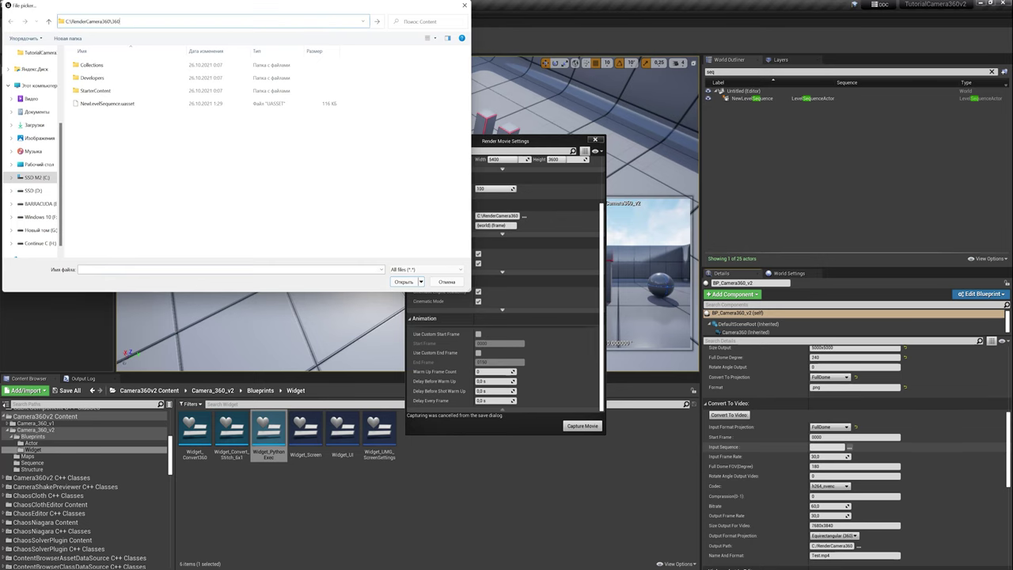
pyautogui.hotkey('ctrl', 'v')
pyautogui.press('Return')
pyautogui.click(92, 68)
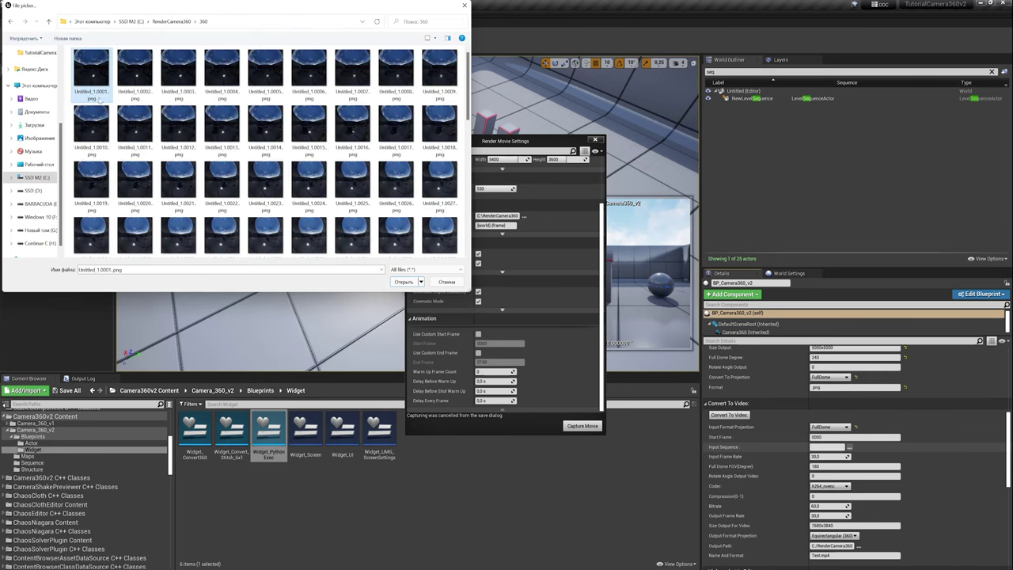
pyautogui.doubleClick(99, 96)
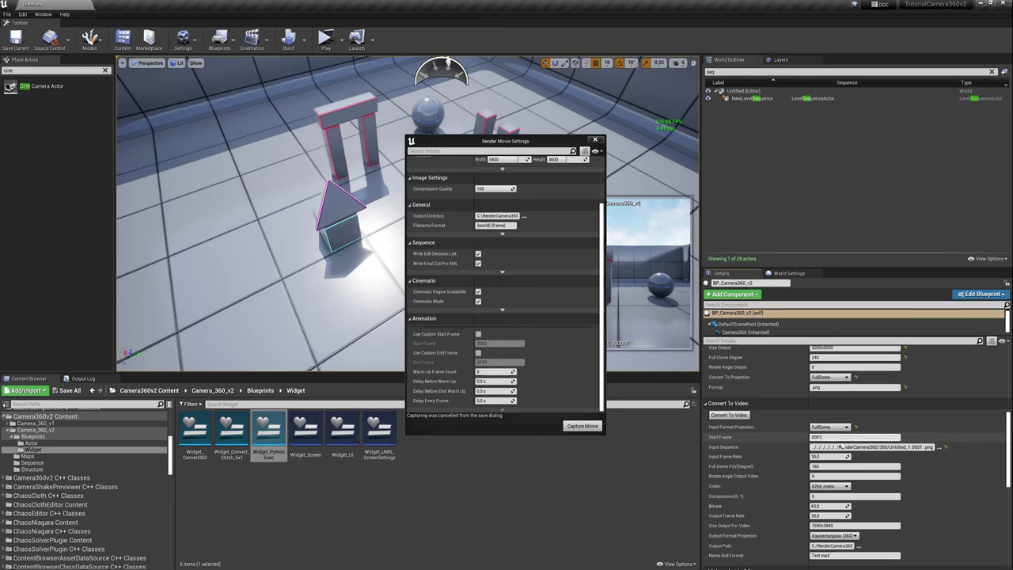
# Review the input path and Full Dome FOV 180, keep codec h264_nvenc and compression 8.
pyautogui.click(911, 447)
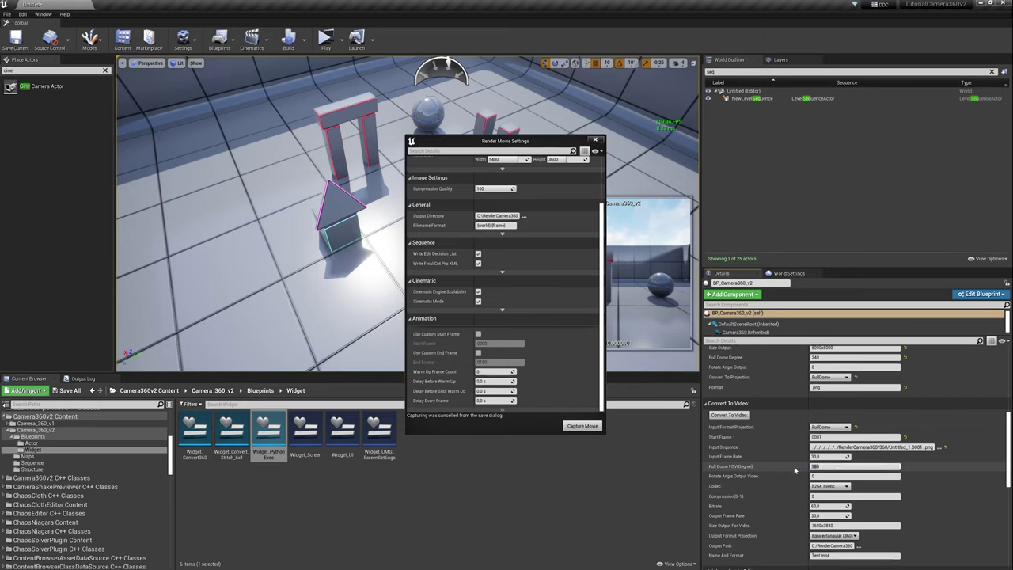
pyautogui.click(863, 467)
pyautogui.scroll(-1, 855, 475)
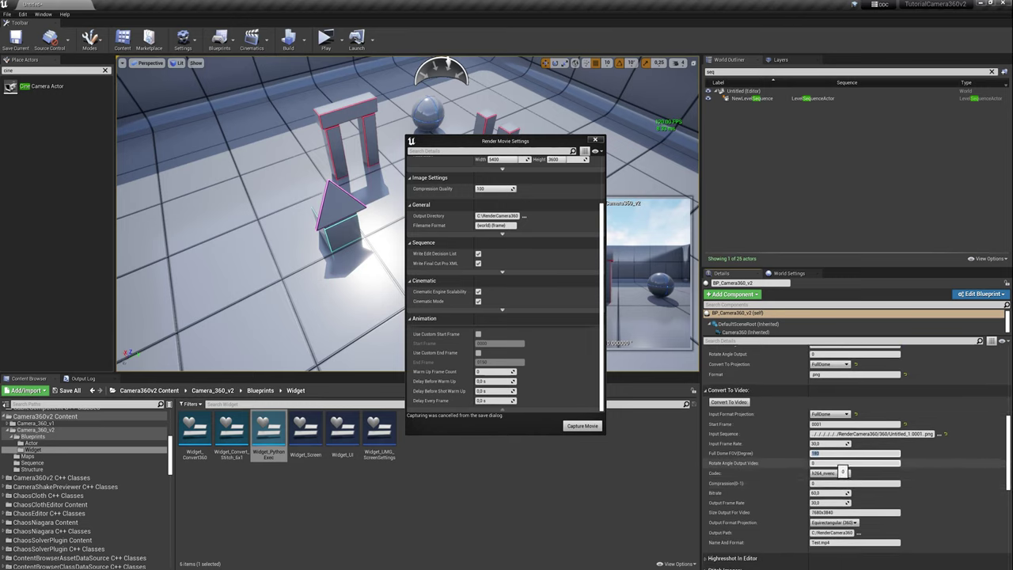
pyautogui.click(836, 472)
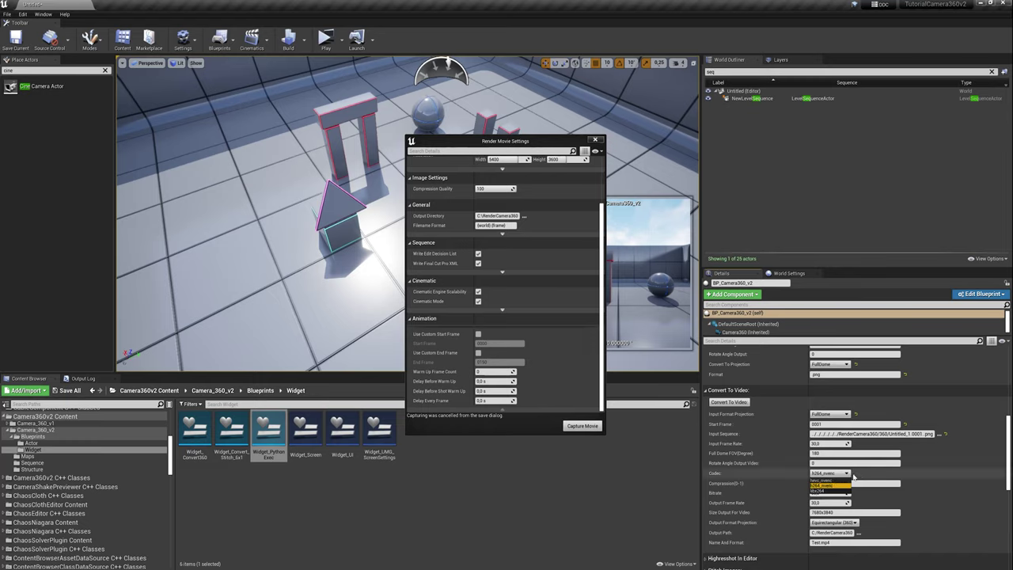
pyautogui.click(862, 476)
pyautogui.scroll(-1, 836, 477)
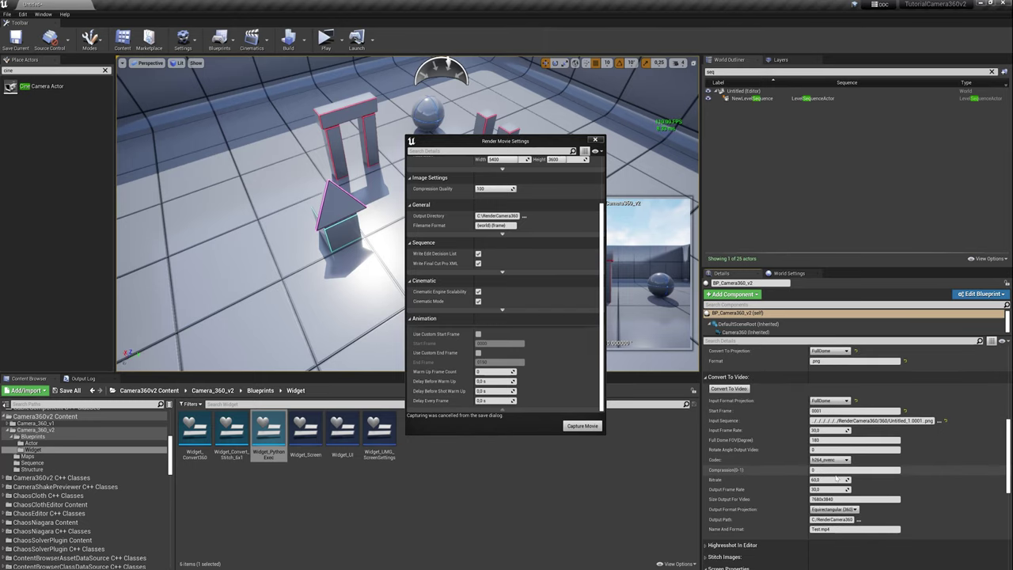
pyautogui.write('8')
pyautogui.press('Return')
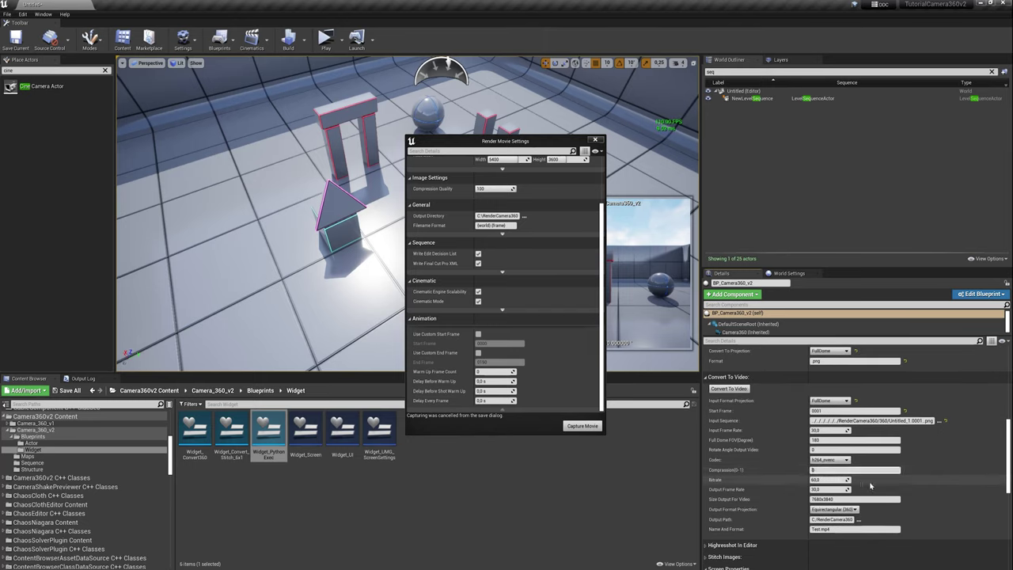
# Check the 7680x3840 output size and set Output Format Projection to FaceBook 3:2.
pyautogui.click(841, 501)
pyautogui.write('5000x5000')
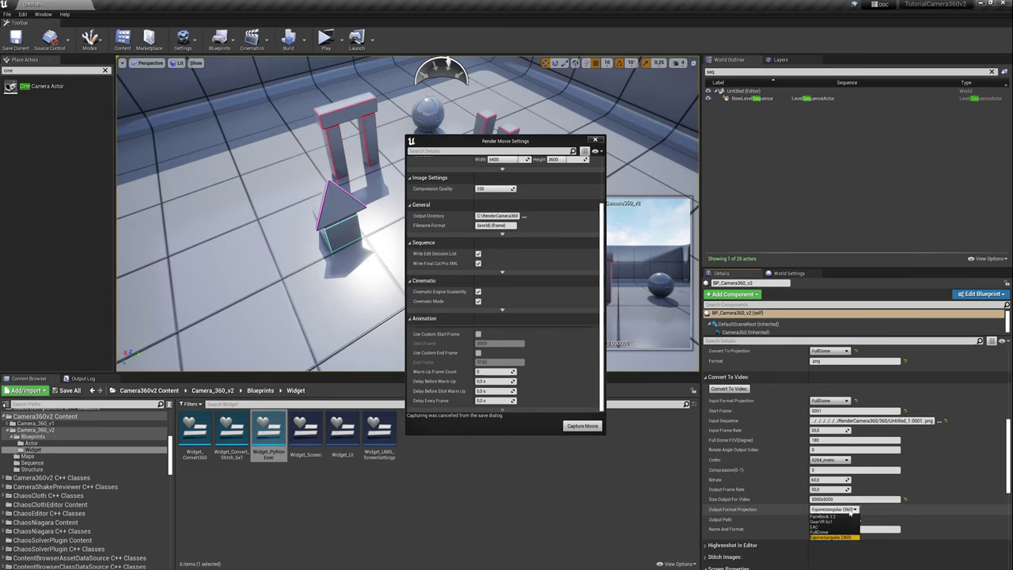
pyautogui.click(835, 510)
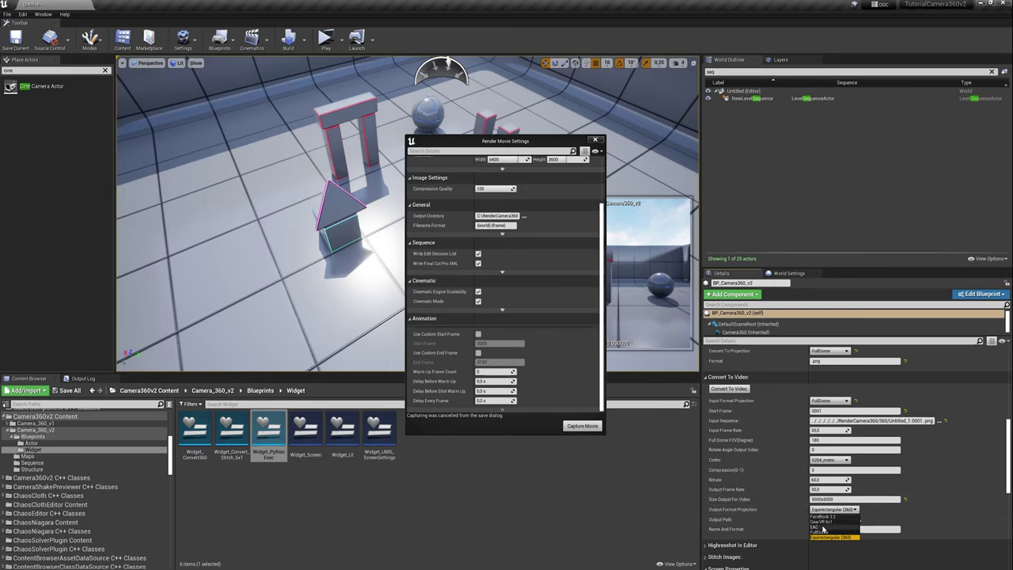
pyautogui.click(823, 517)
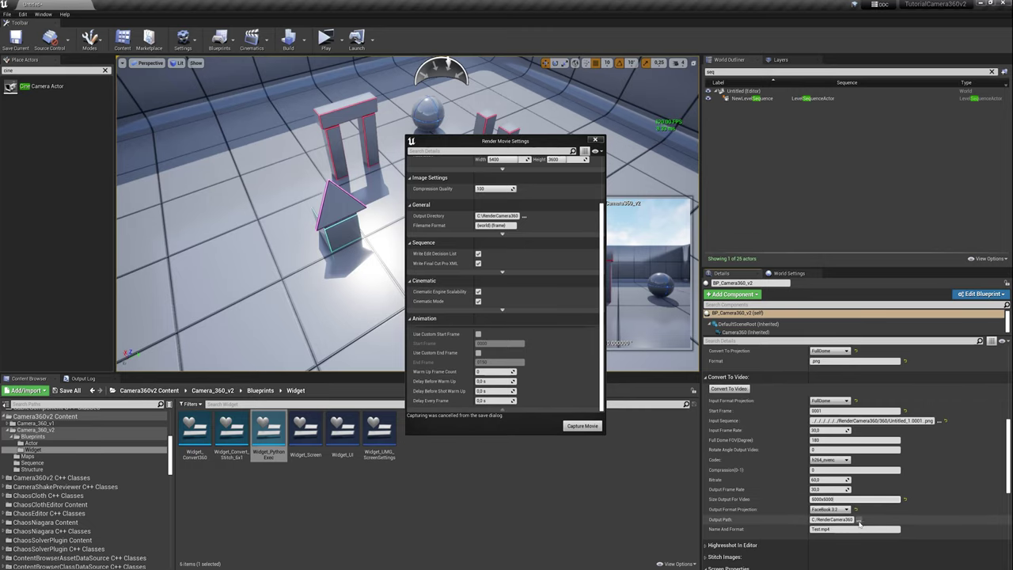
# Create a Test folder in 360 as the video output path and set output projection to FullDome.
pyautogui.click(859, 519)
pyautogui.rightClick(208, 117)
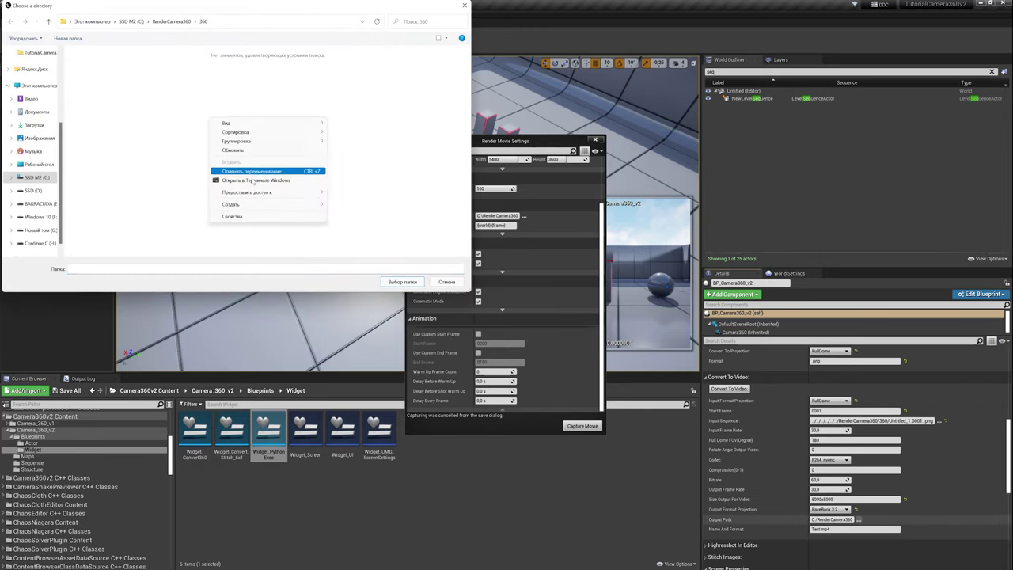
pyautogui.moveTo(293, 207)
pyautogui.click(343, 208)
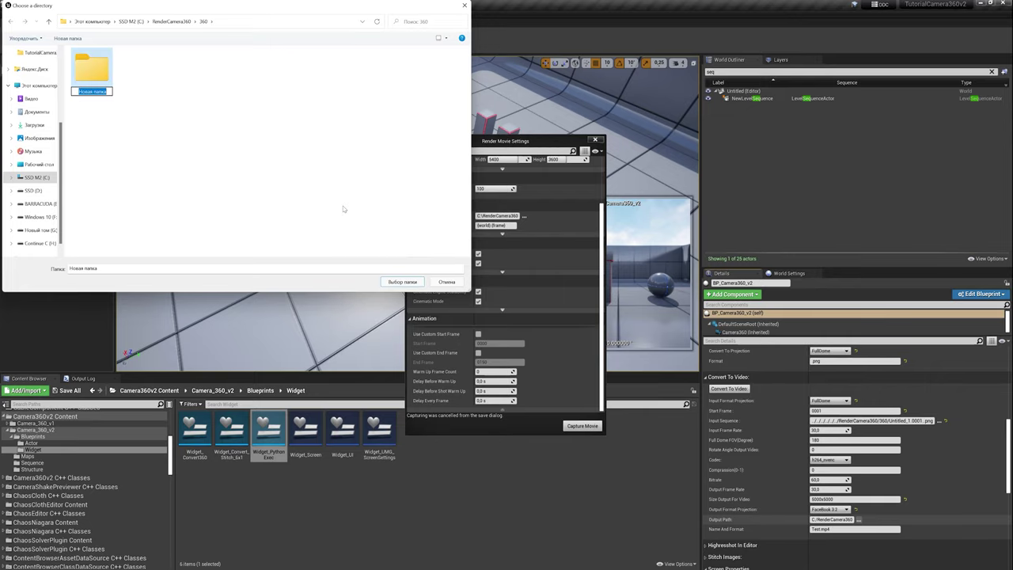
pyautogui.write('Test')
pyautogui.press('Return')
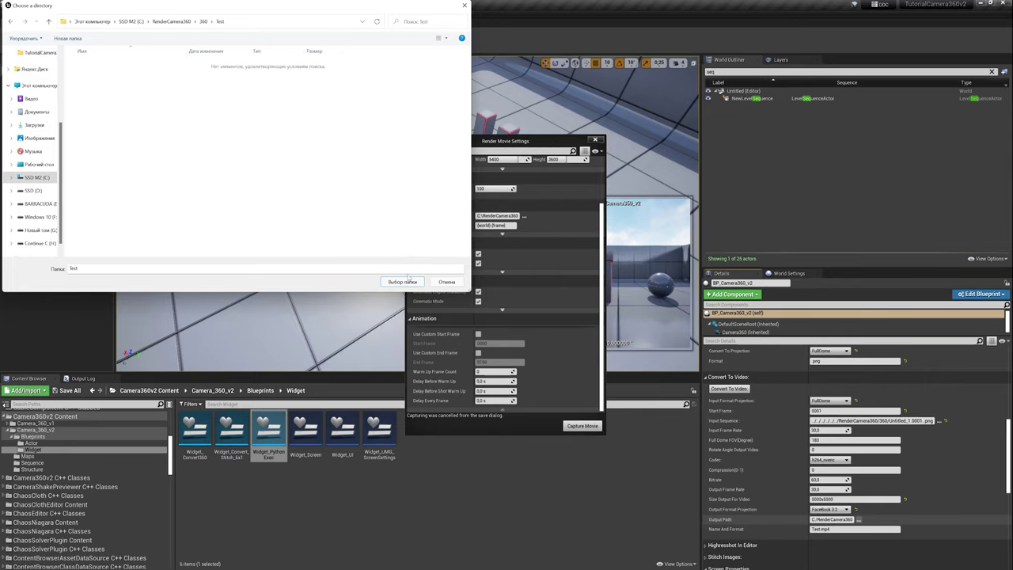
pyautogui.click(402, 282)
pyautogui.click(830, 509)
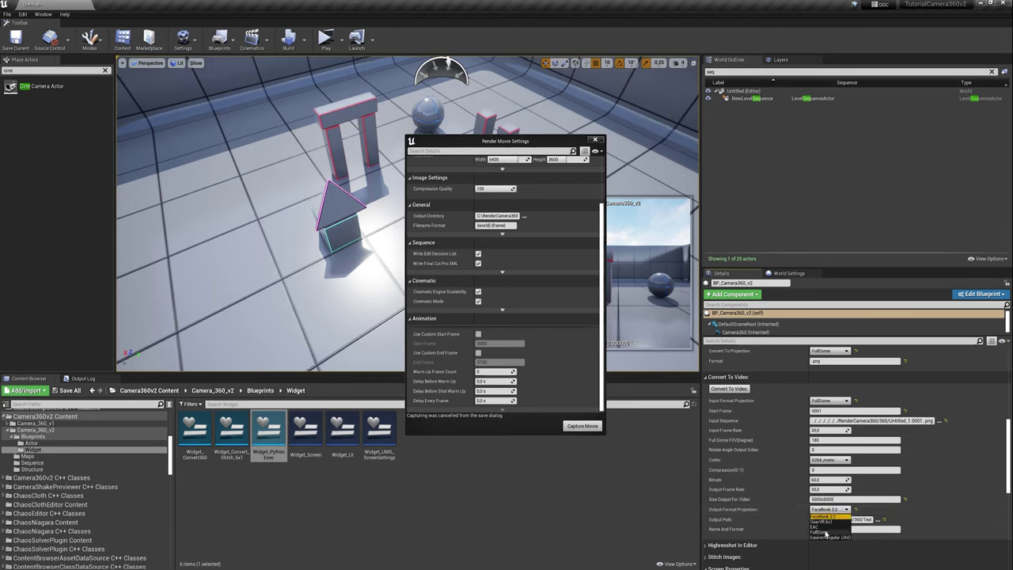
pyautogui.click(824, 532)
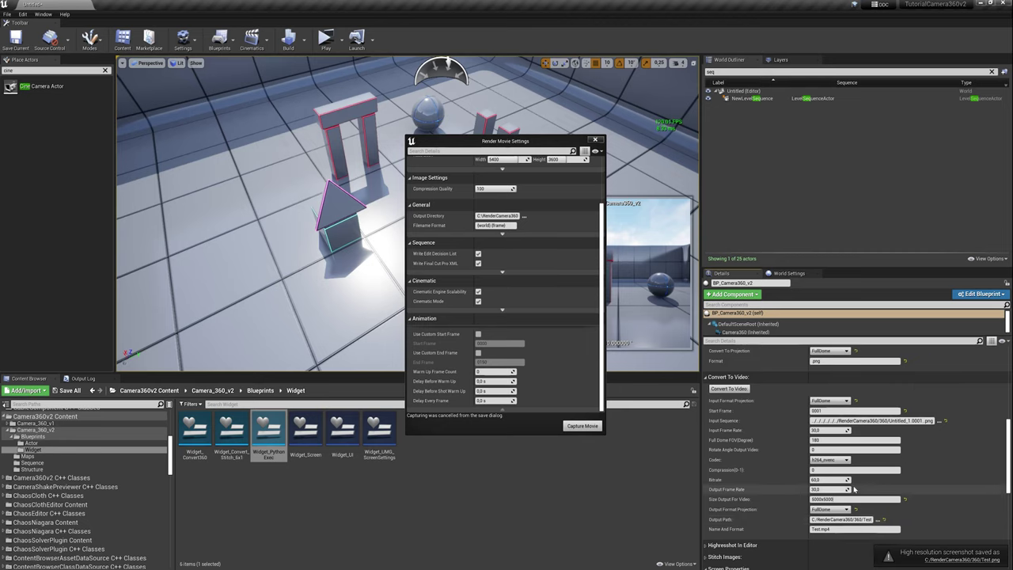
# Switch the codec to hevc_nvenc and convert the frames to Test.mp4, allowing the overwrite.
pyautogui.click(831, 460)
pyautogui.click(831, 473)
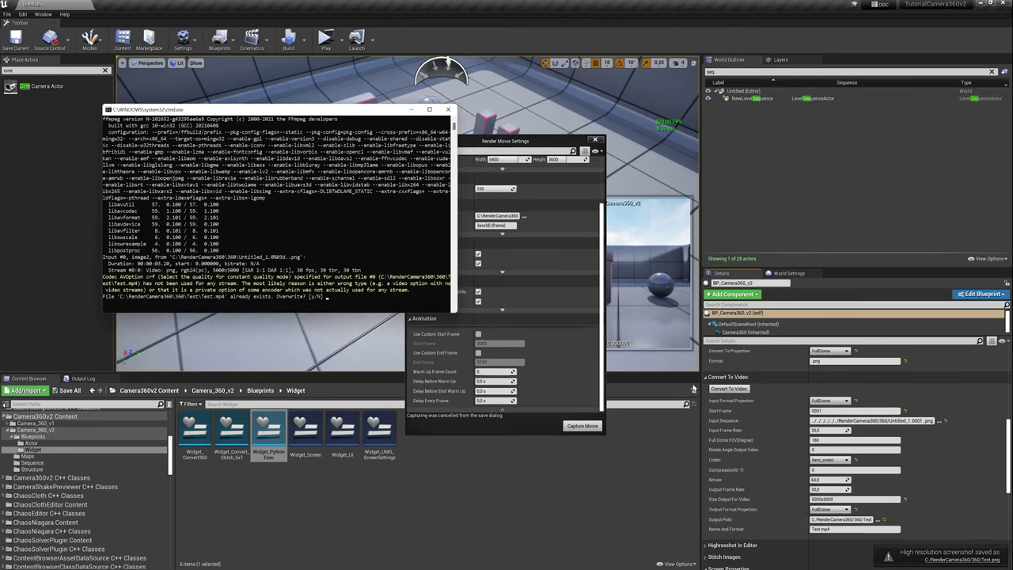
pyautogui.write('y')
pyautogui.press('Return')
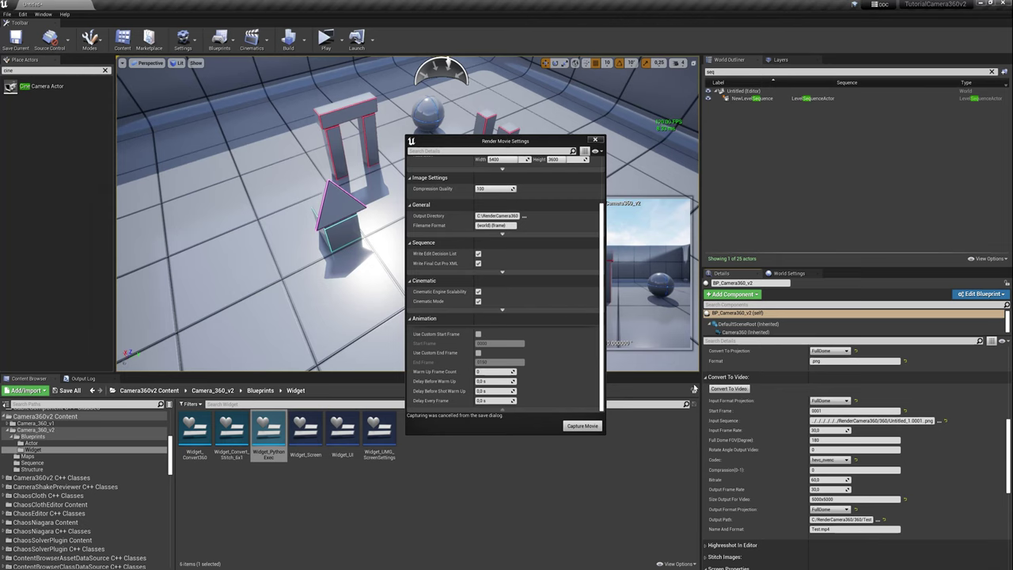
# Play Test.mp4 from the Test folder in VLC media player.
pyautogui.moveTo(518, 562)
pyautogui.click(428, 529)
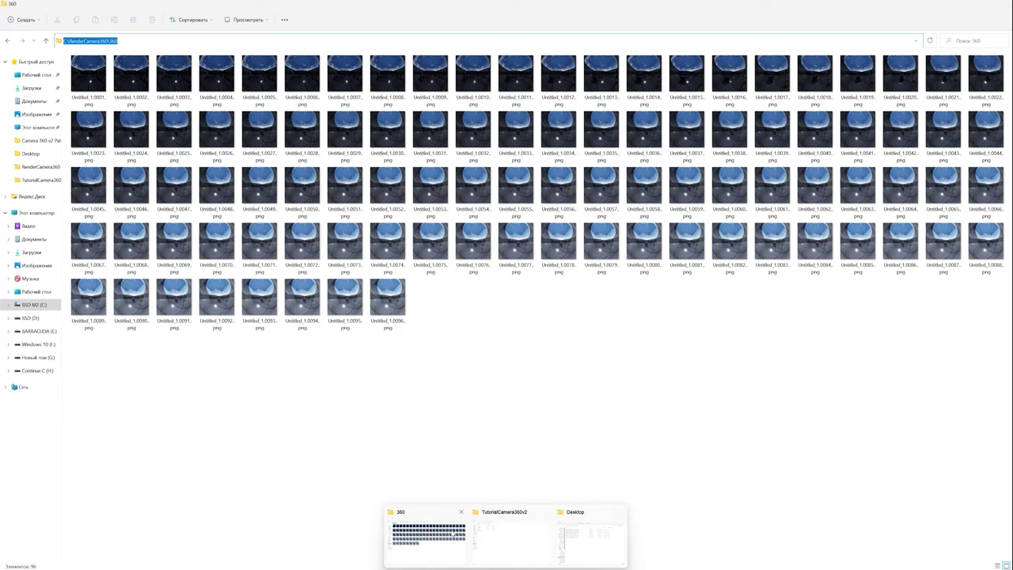
pyautogui.doubleClick(89, 76)
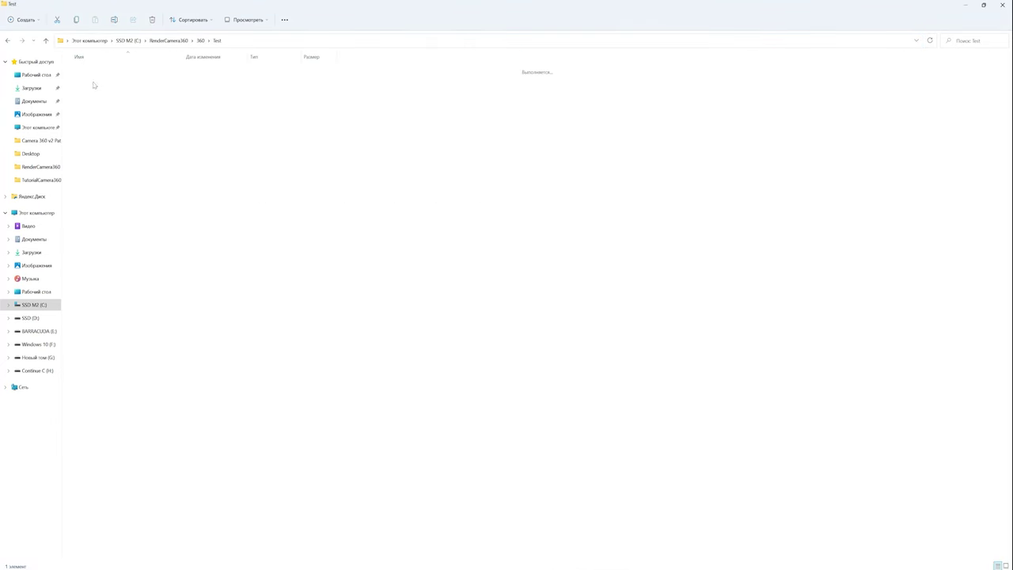
pyautogui.click(100, 79)
pyautogui.doubleClick(100, 80)
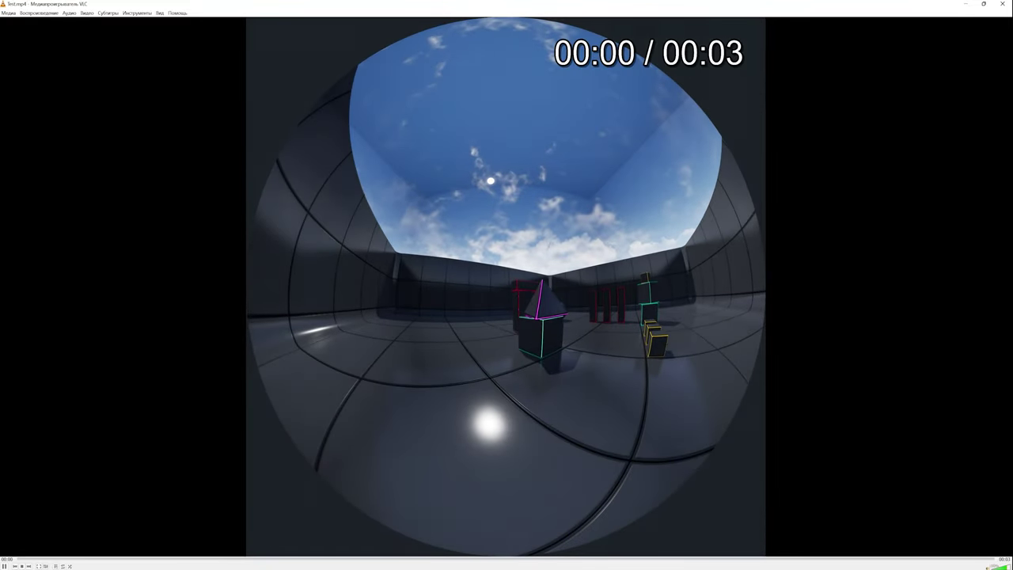
# Close VLC and go back to the 360 folder.
pyautogui.hotkey('alt', 'F4')
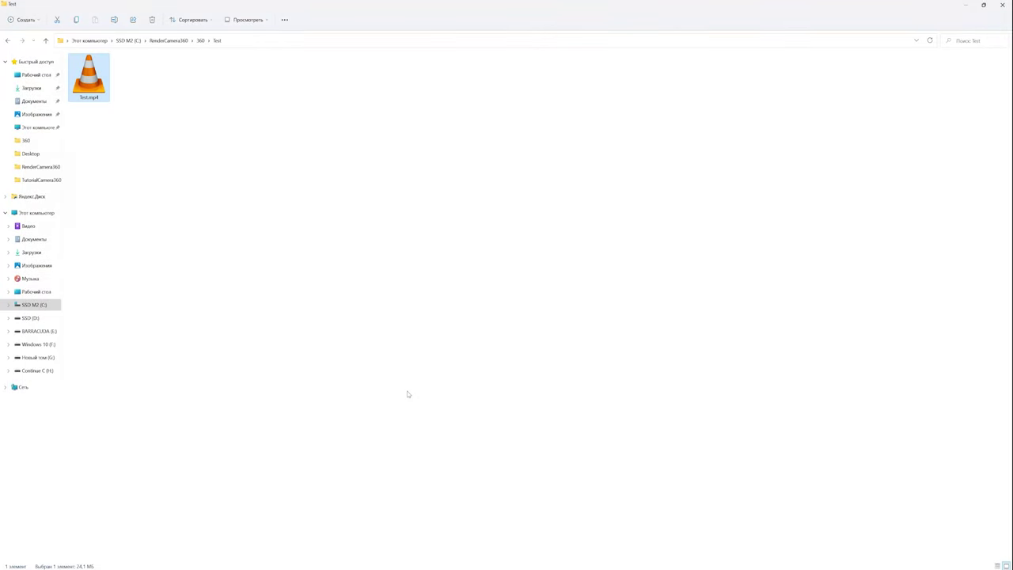
pyautogui.click(276, 266)
pyautogui.click(201, 40)
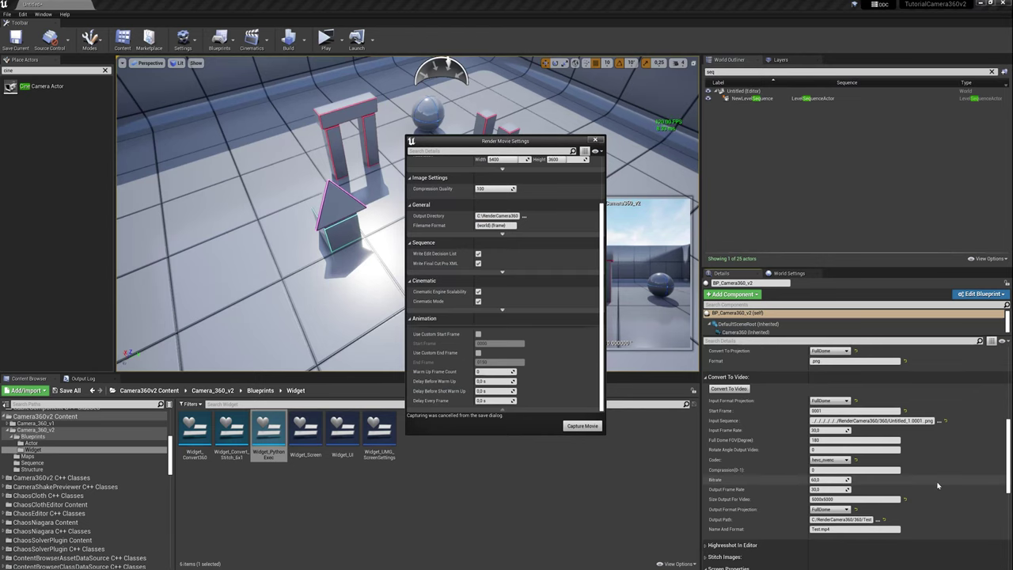
# Collapse the Convert To Video, Screen Properties and Stitch Images sections, then close Render Movie Settings.
pyautogui.click(711, 377)
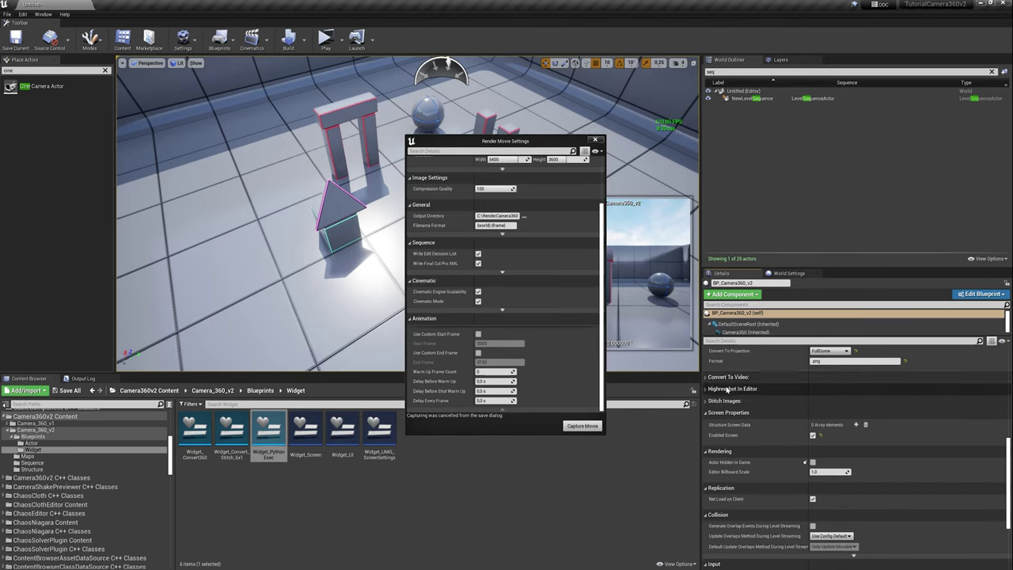
pyautogui.click(706, 413)
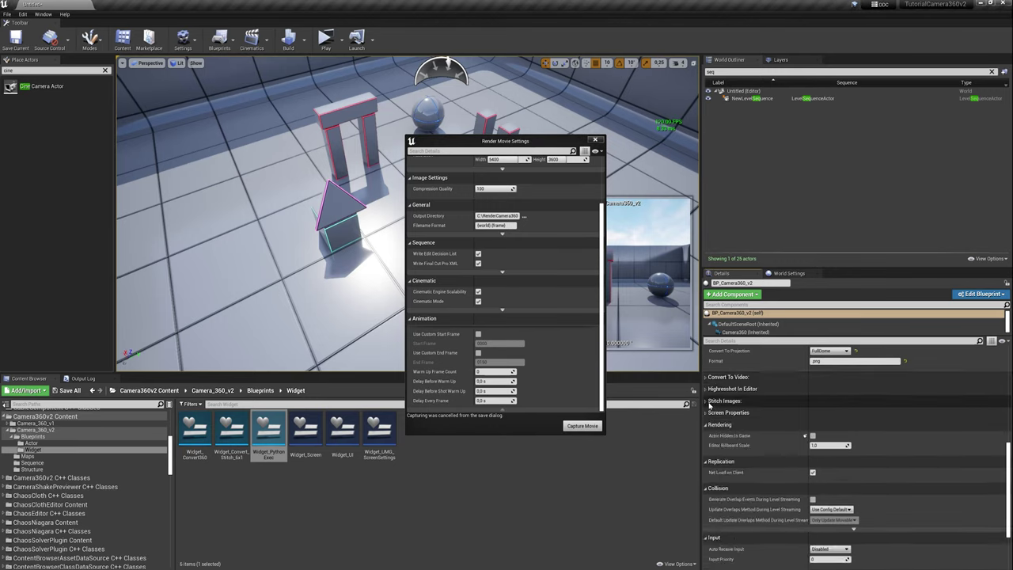
pyautogui.click(707, 401)
pyautogui.click(708, 401)
pyautogui.click(597, 141)
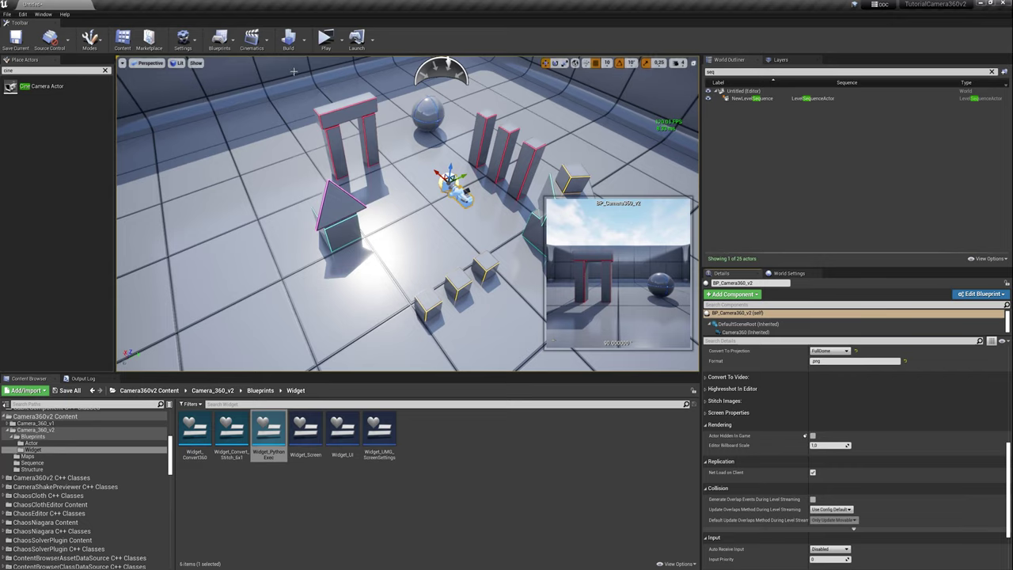
# Look through the Window menu, pull the viewport view back, and bring up the Edit menu.
pyautogui.click(42, 14)
pyautogui.moveTo(56, 29)
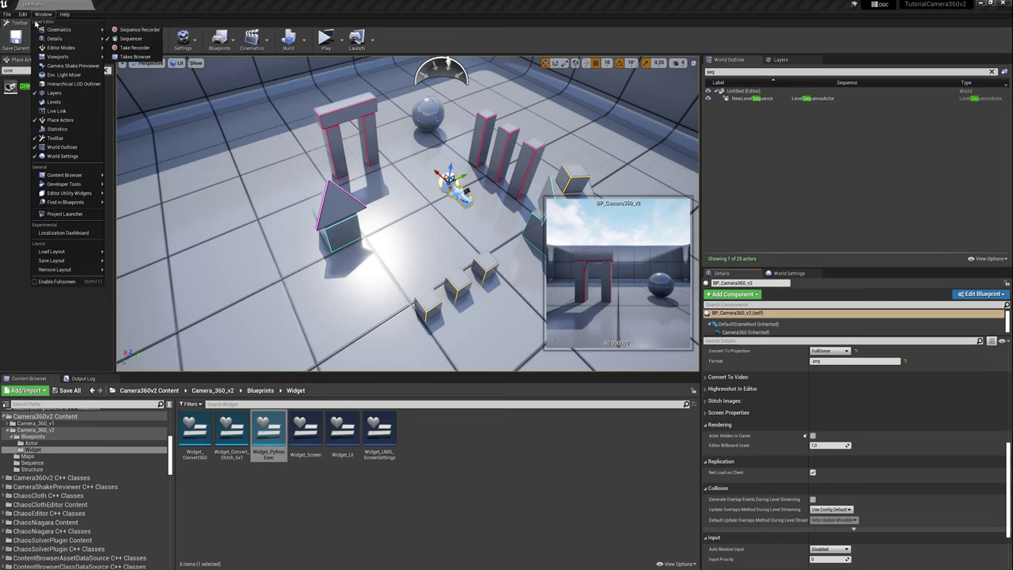
pyautogui.click(24, 18)
pyautogui.moveTo(376, 224); pyautogui.dragTo(375, 245)
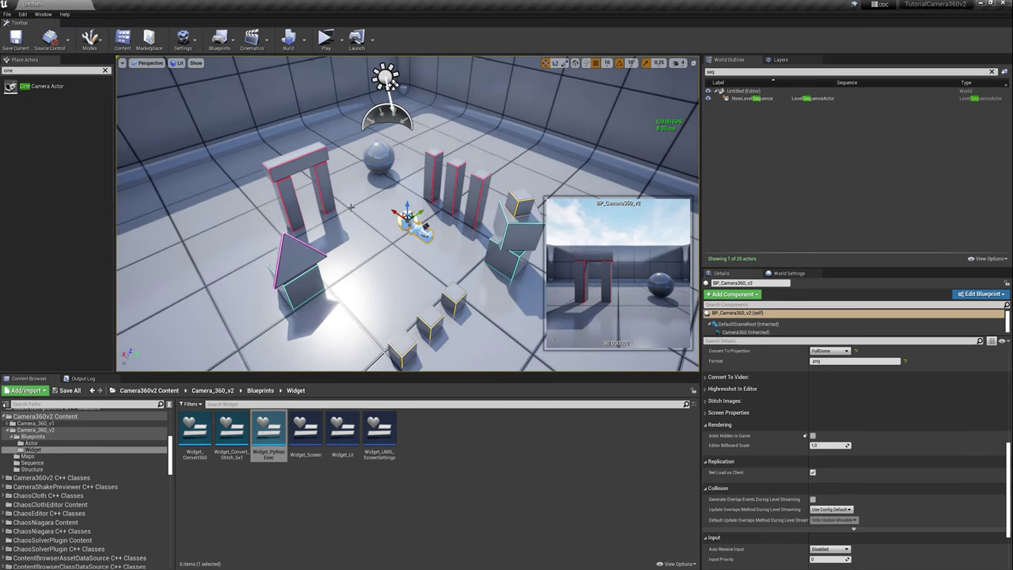
pyautogui.click(23, 14)
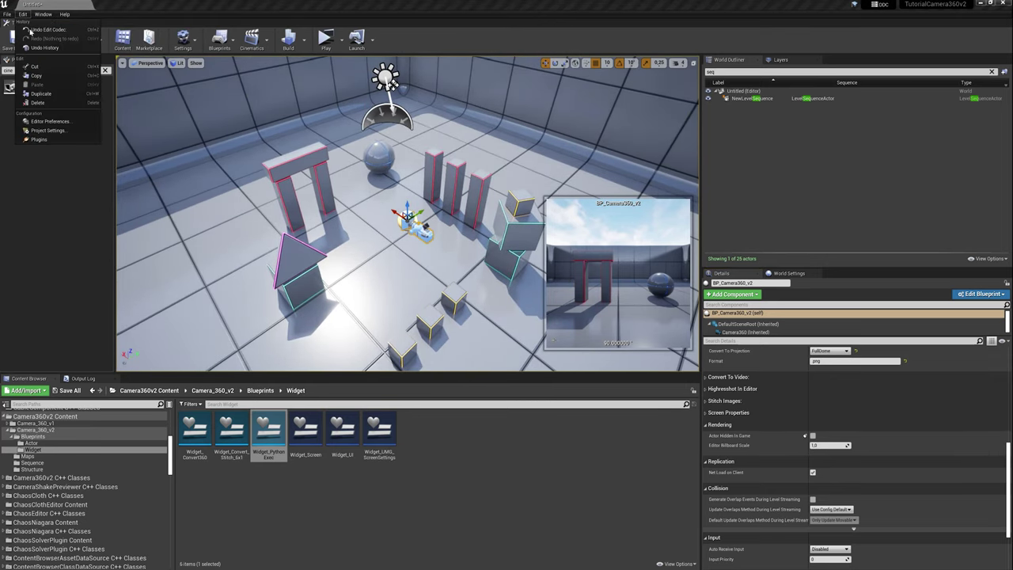
# In Plugins, search 'render' and enable Movie Render Queue and its Additional Render Passes.
pyautogui.click(47, 134)
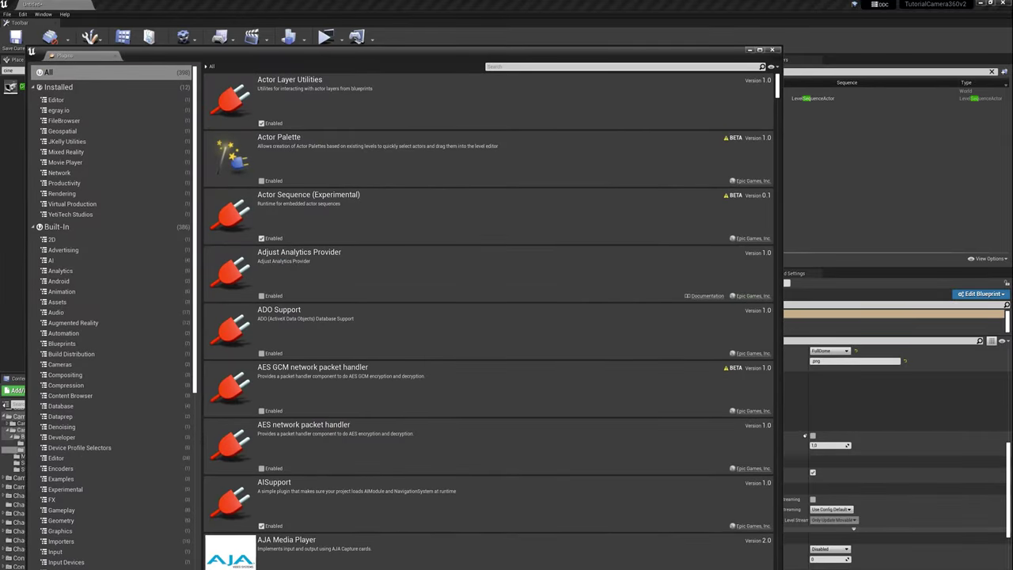
pyautogui.write('Movie render')
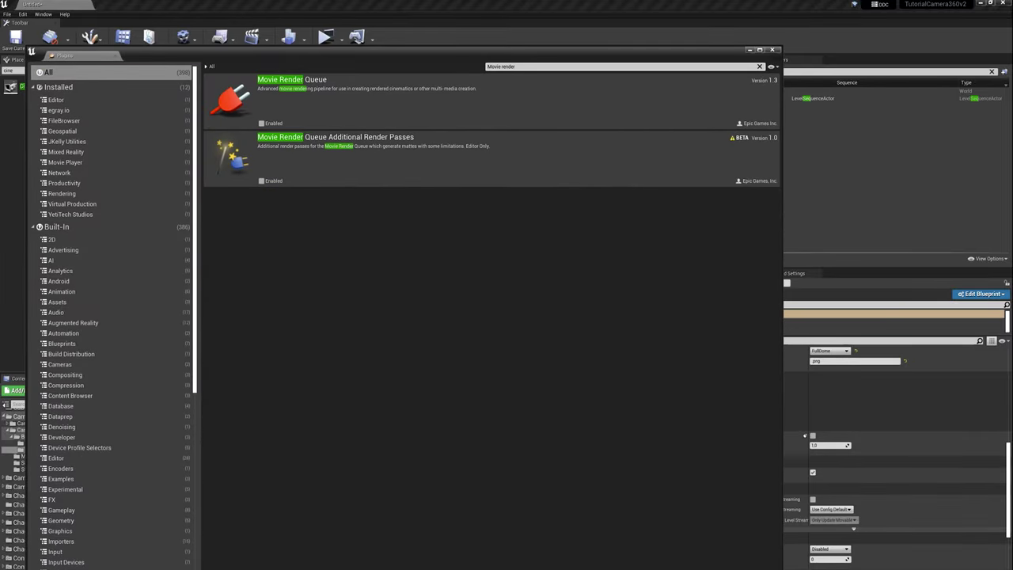
pyautogui.click(262, 122)
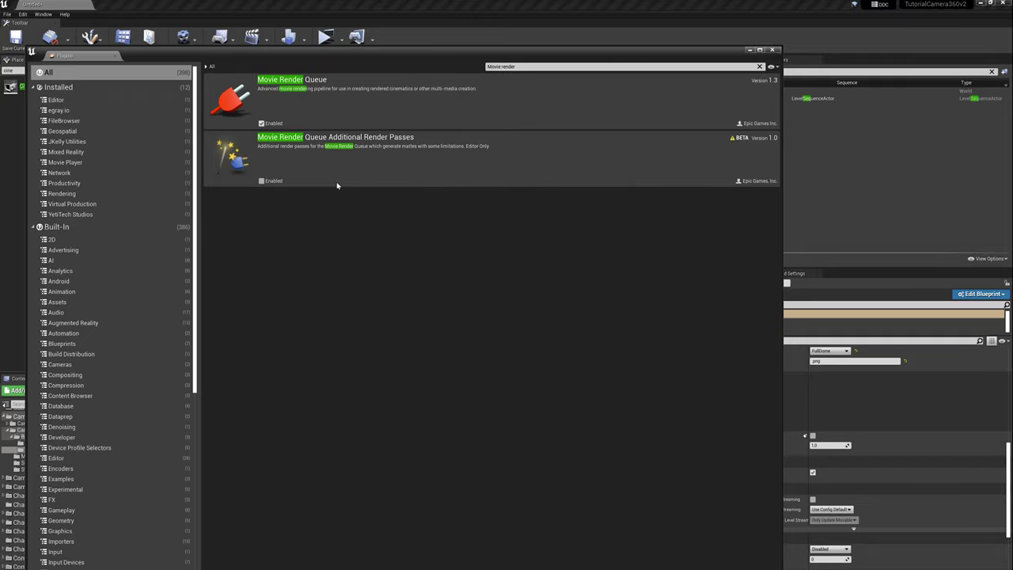
pyautogui.click(264, 180)
pyautogui.click(558, 316)
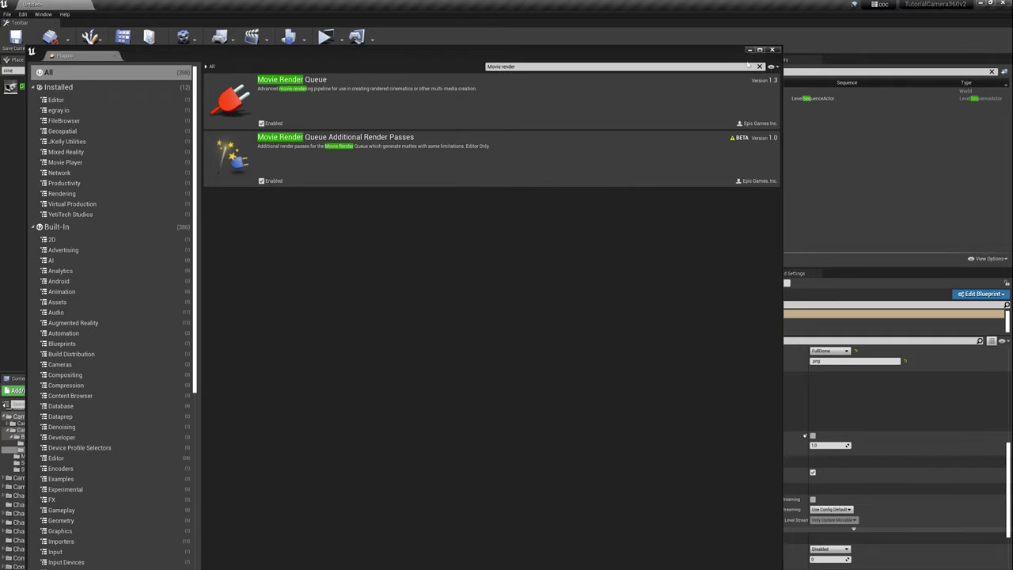
pyautogui.moveTo(713, 58); pyautogui.dragTo(692, 26)
# Restart the editor, saving the current level as TestScene first.
pyautogui.click(739, 547)
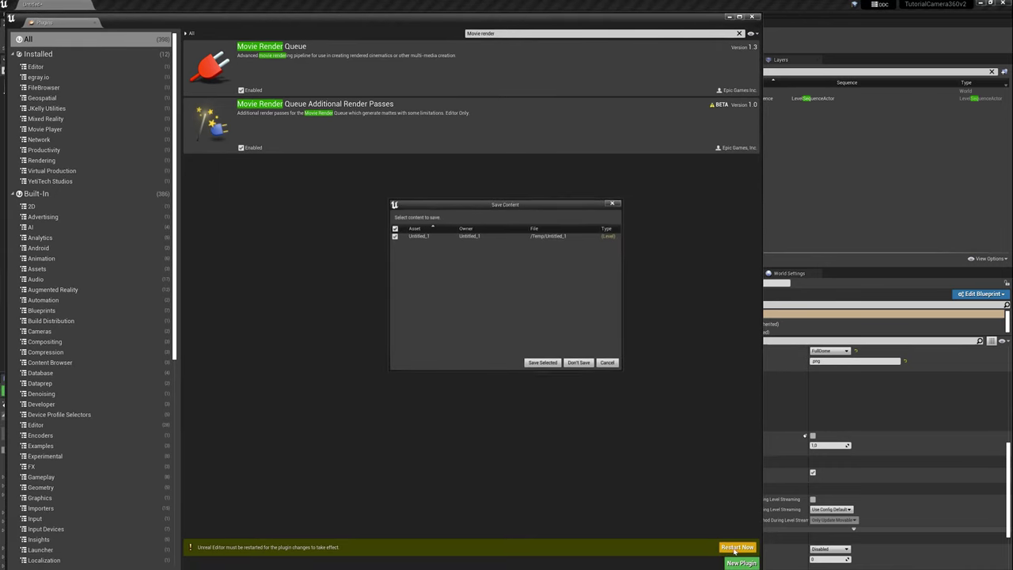
pyautogui.click(542, 363)
pyautogui.write('TestScen')
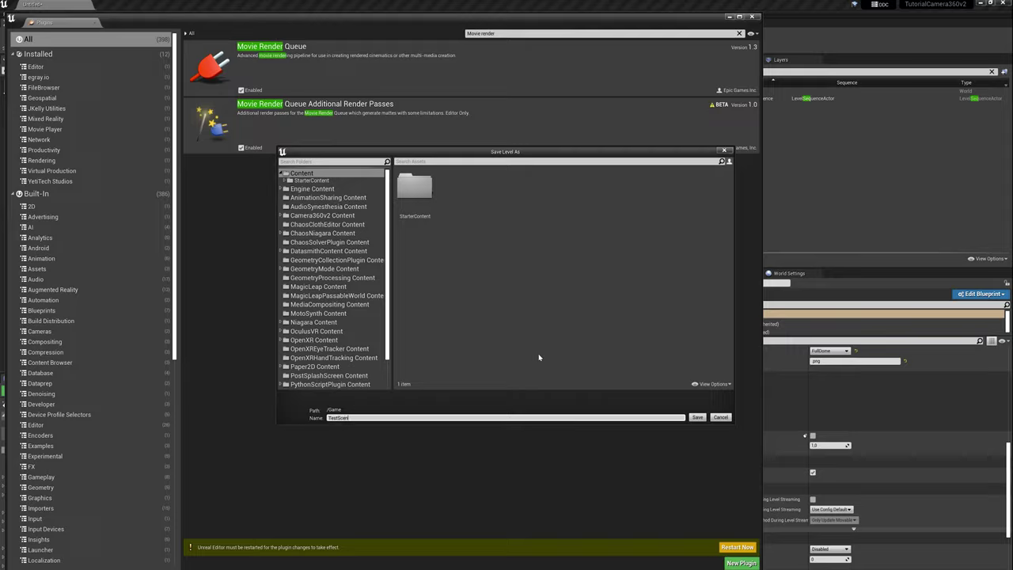
pyautogui.write('e')
pyautogui.press('Return')
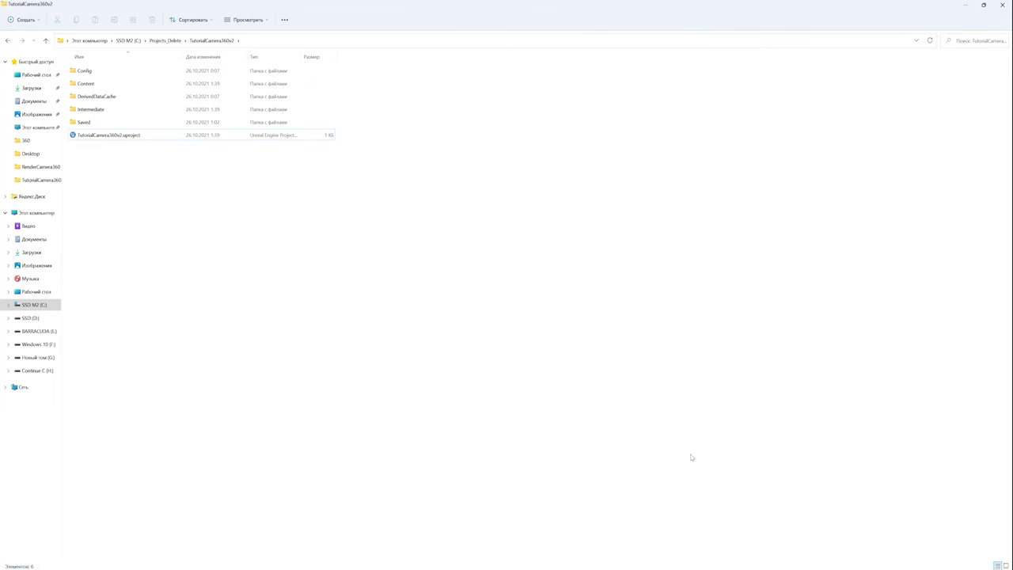
pyautogui.moveTo(697, 568)
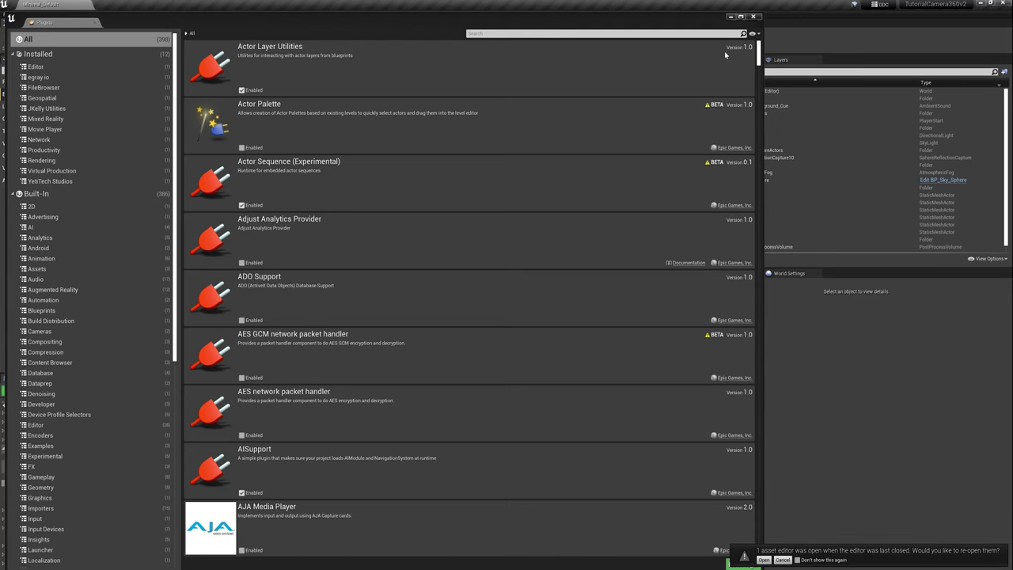
# Close Plugins, browse the Camera_360_v2 Maps folder, then select TestScene in the top-level Content folder.
pyautogui.click(755, 17)
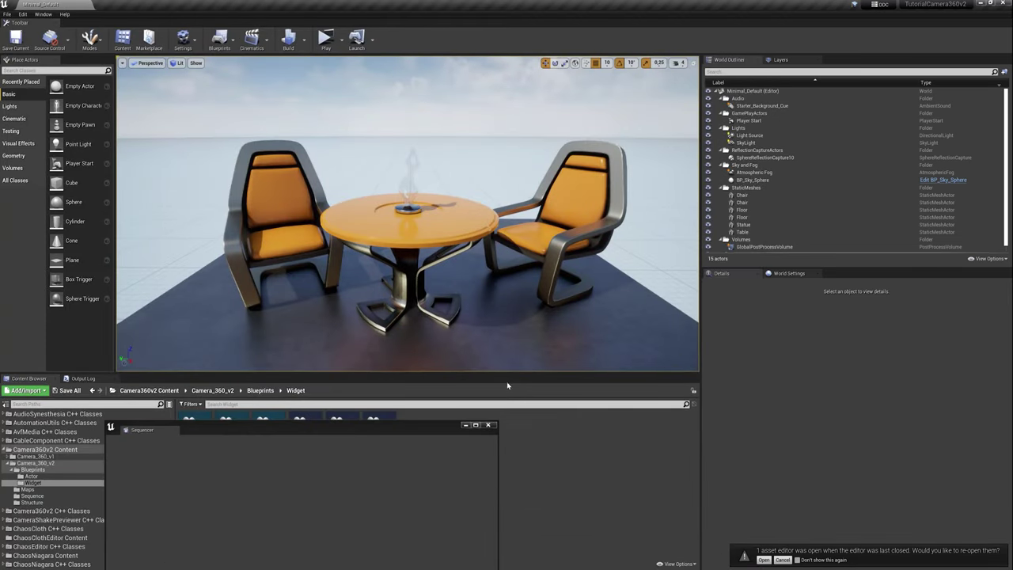
pyautogui.click(489, 425)
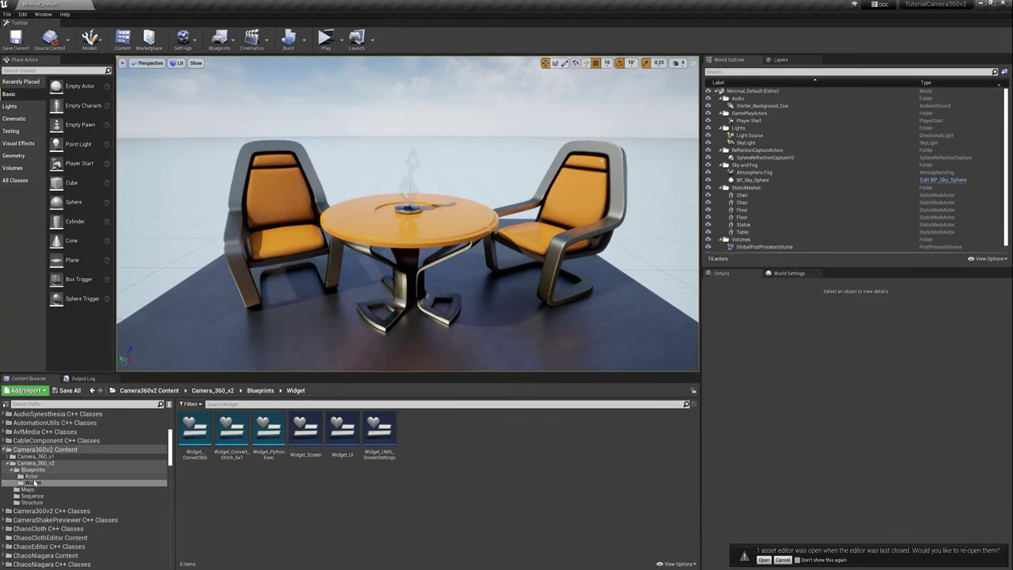
pyautogui.click(32, 490)
pyautogui.click(194, 431)
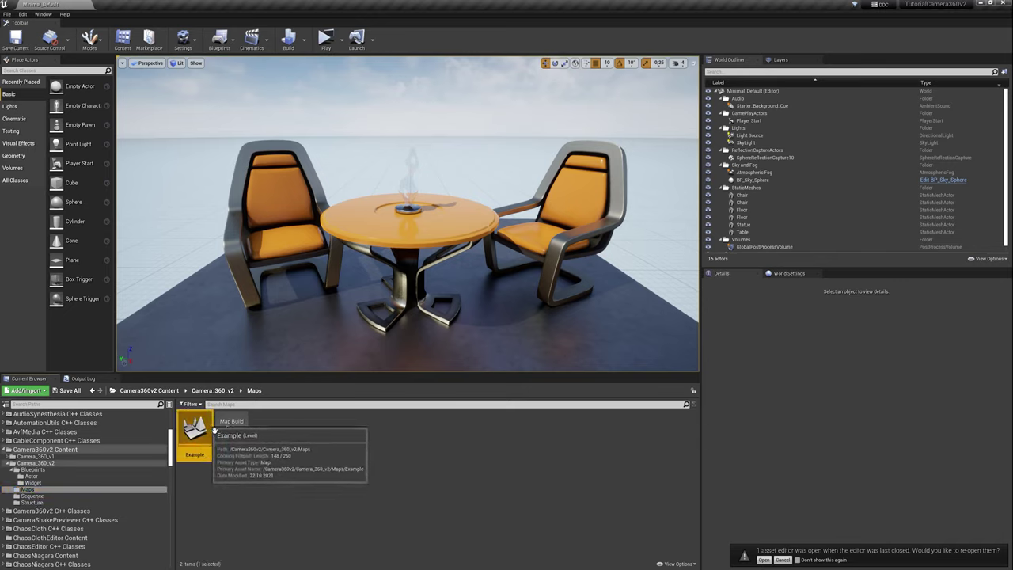
pyautogui.click(48, 464)
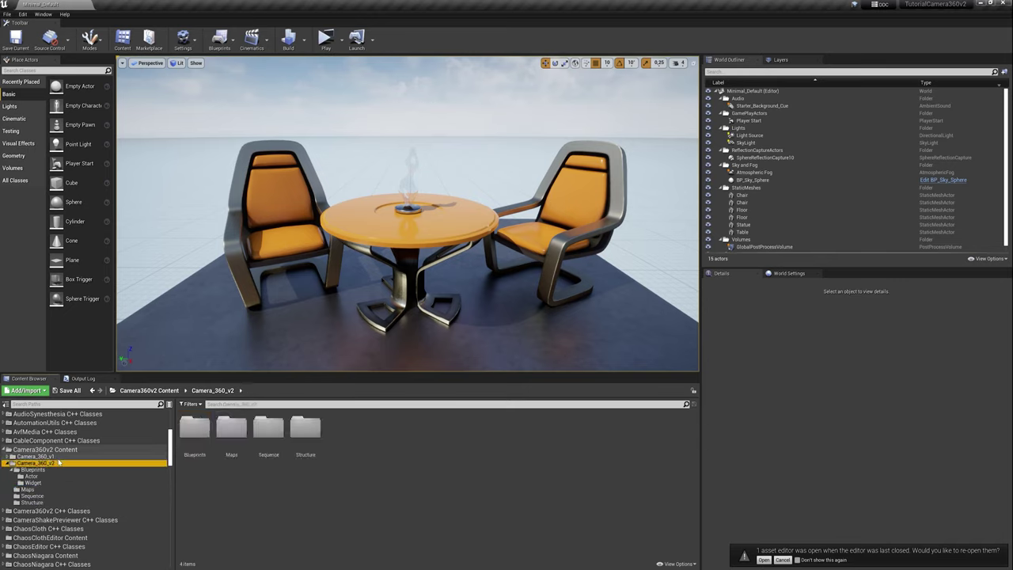
pyautogui.scroll(5, 95, 442)
pyautogui.click(24, 413)
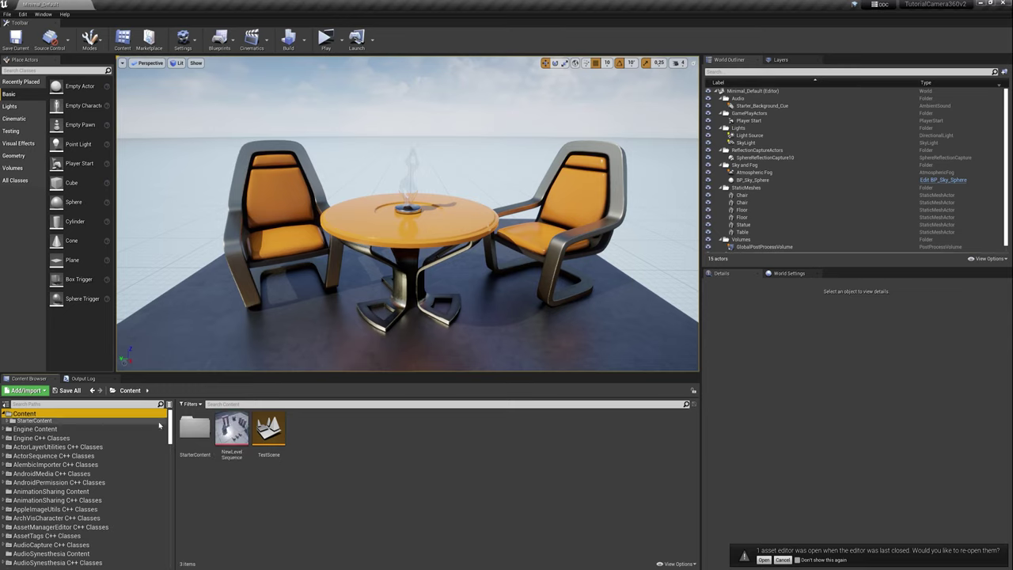
pyautogui.click(262, 427)
# Open TestScene, select BP_Camera360_v2, and collapse its Convert To Images and Settings FFMPEG sections.
pyautogui.doubleClick(261, 428)
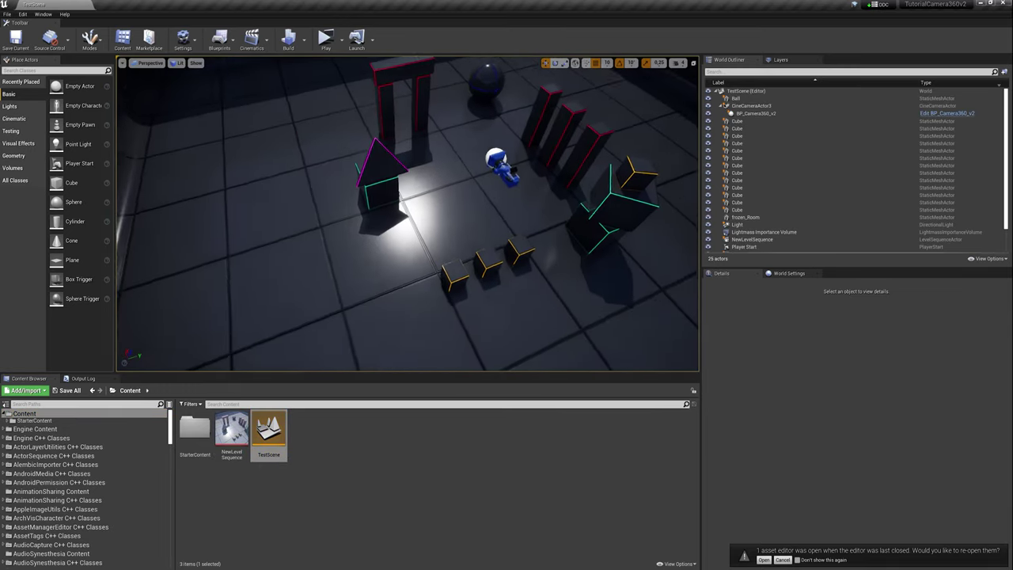
pyautogui.click(412, 242)
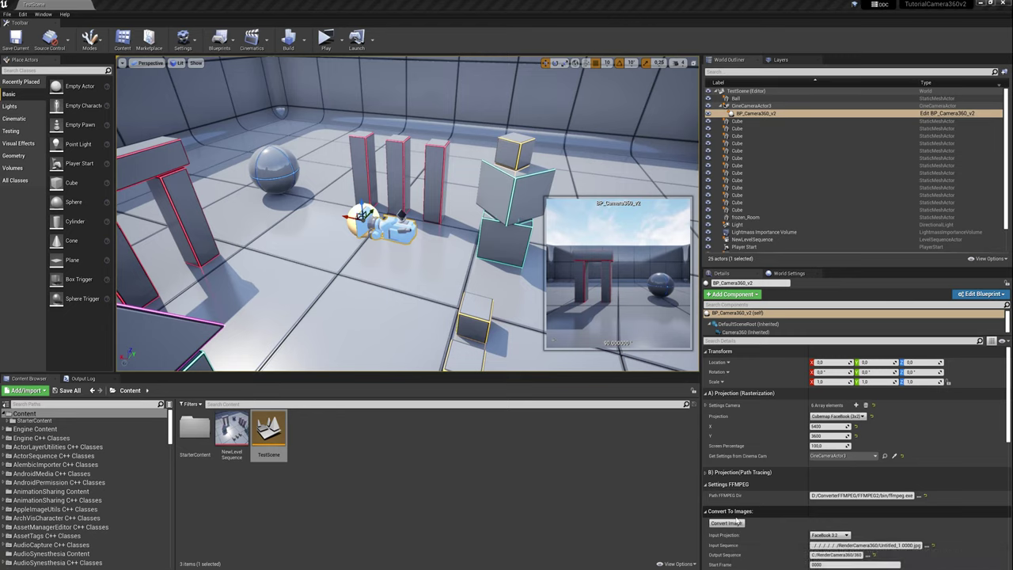
pyautogui.click(707, 512)
pyautogui.click(706, 484)
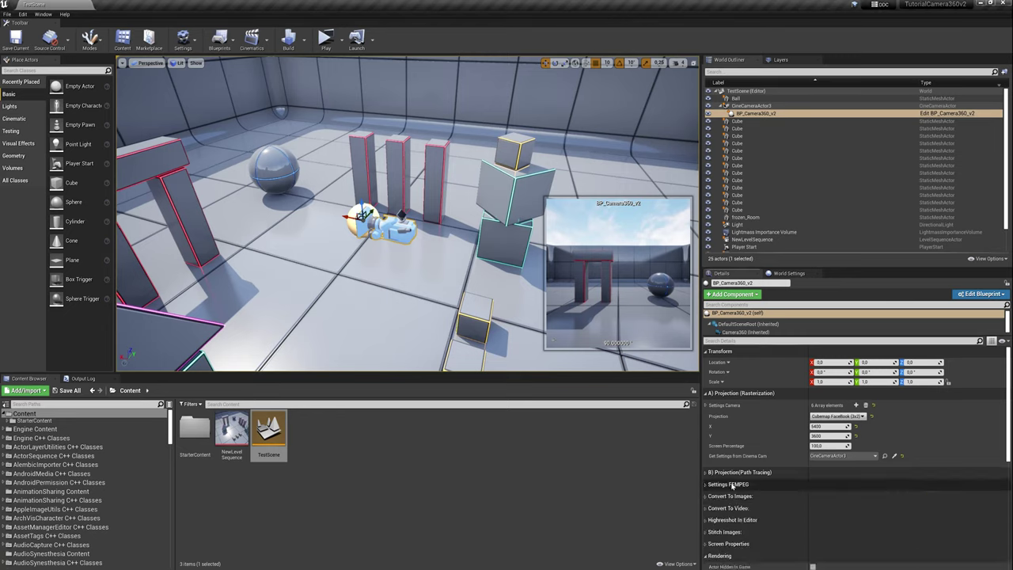
pyautogui.click(252, 38)
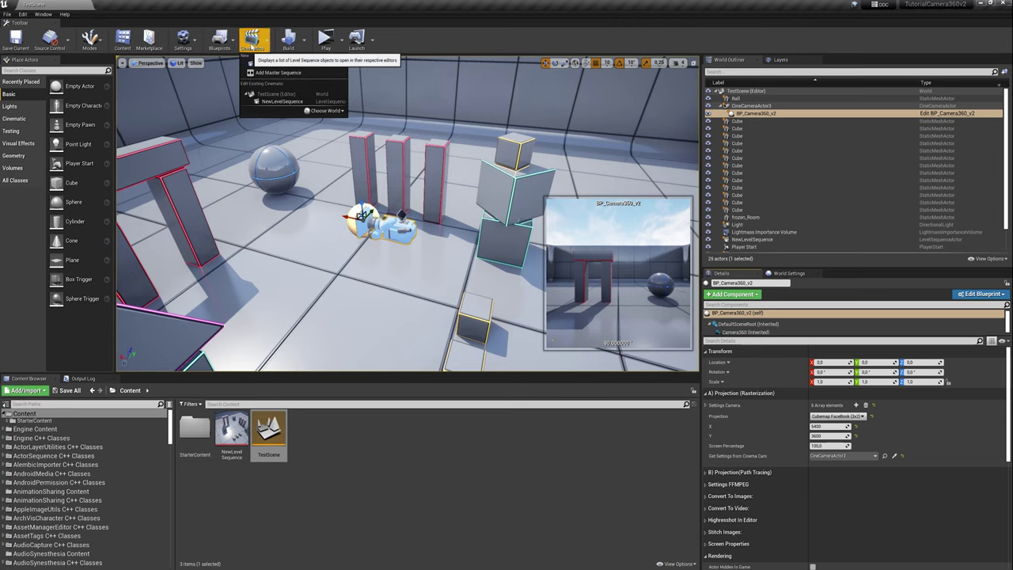
# Open the Movie Render Queue from Window > Cinematics and move its window toward the bottom.
pyautogui.click(43, 13)
pyautogui.moveTo(72, 32)
pyautogui.click(222, 79)
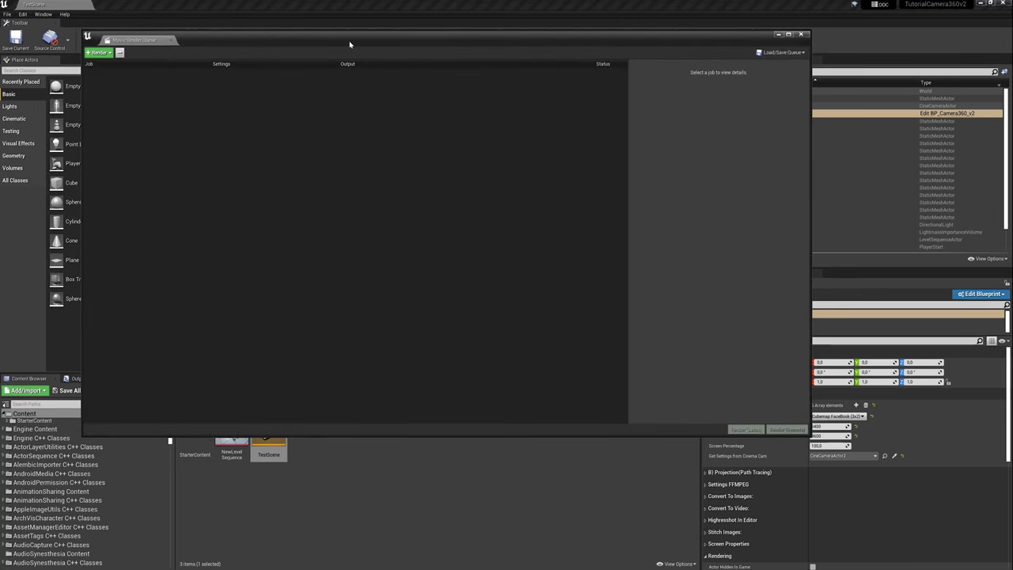
pyautogui.moveTo(349, 44); pyautogui.dragTo(340, 299)
pyautogui.moveTo(748, 295); pyautogui.dragTo(687, 396)
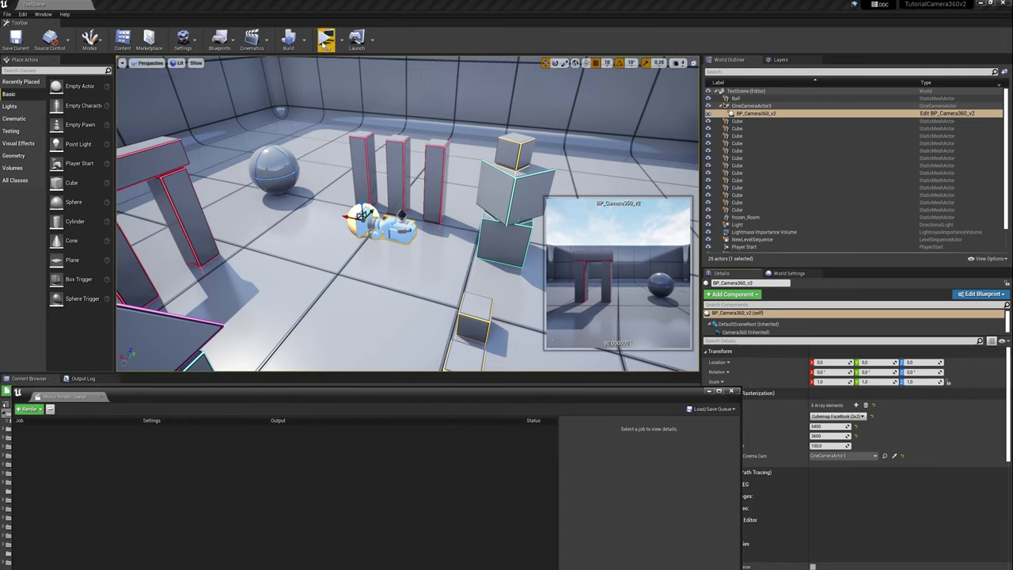
# Open BP_Camera360_v2's EventGraph, centre the FaceBook_3x2 comment group, and compile the Blueprint.
pyautogui.click(949, 117)
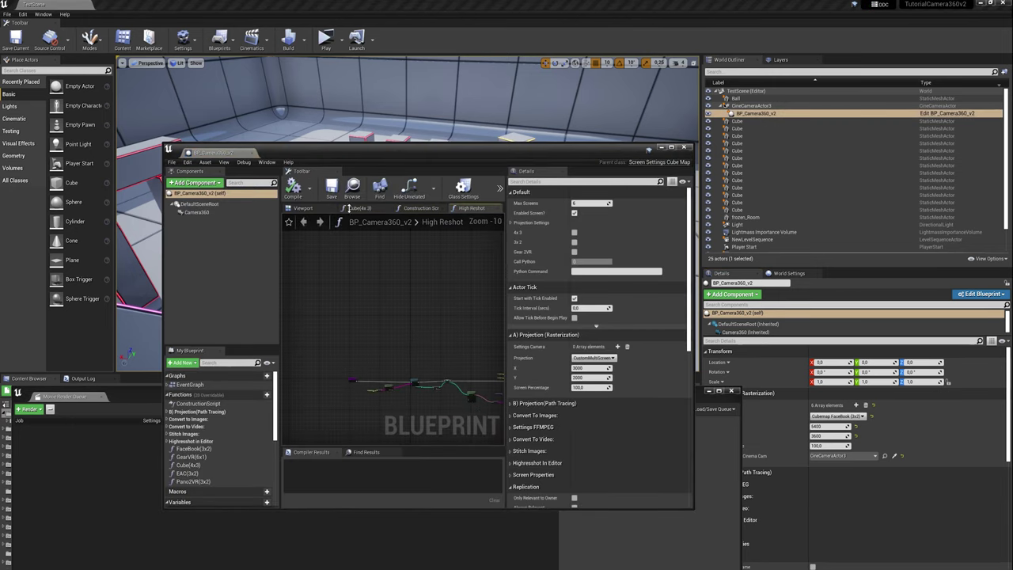
pyautogui.doubleClick(190, 385)
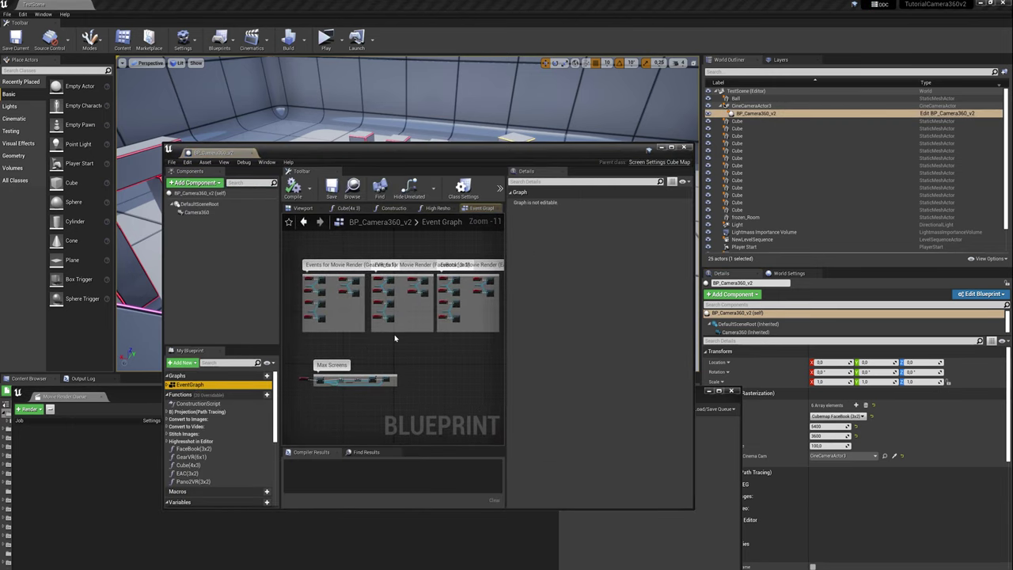
pyautogui.scroll(5, 361, 309)
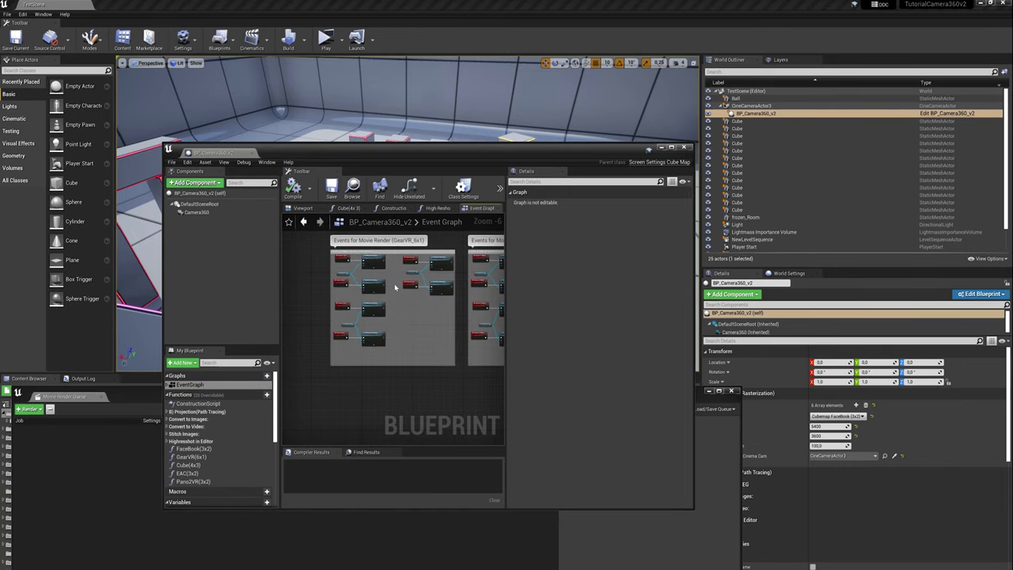
pyautogui.moveTo(419, 281); pyautogui.dragTo(370, 278, button='right')
pyautogui.moveTo(454, 274); pyautogui.dragTo(368, 267, button='right')
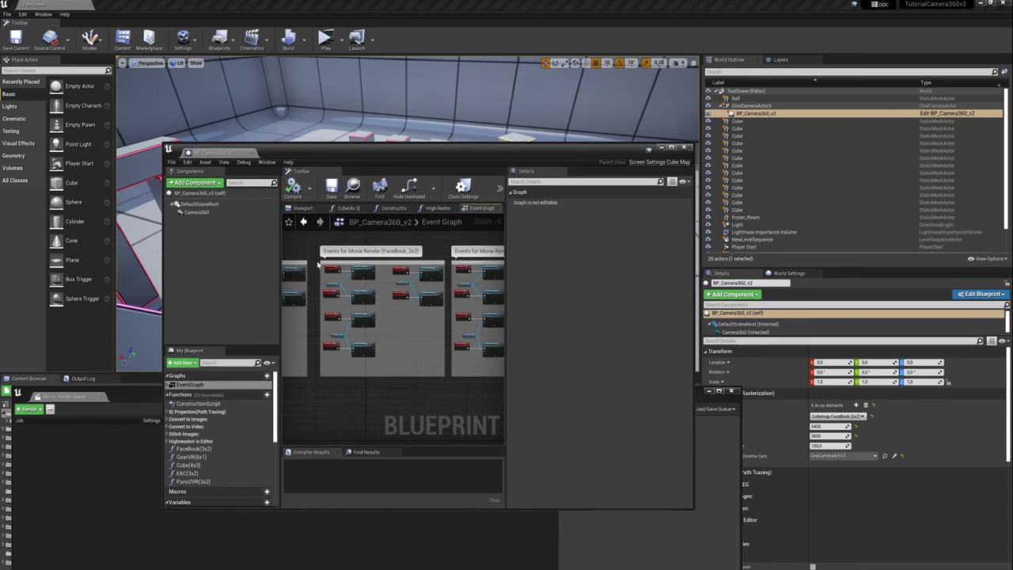
pyautogui.click(360, 308)
pyautogui.click(447, 383)
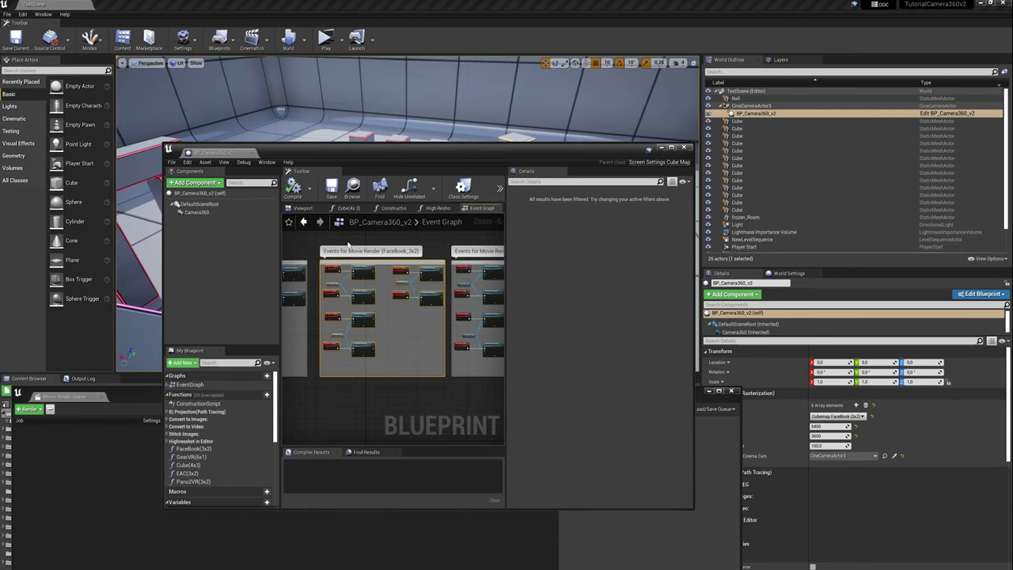
pyautogui.click(294, 188)
# Open the Level Blueprint and add a reference node to the selected BP_Camera360_v2 actor.
pyautogui.click(685, 147)
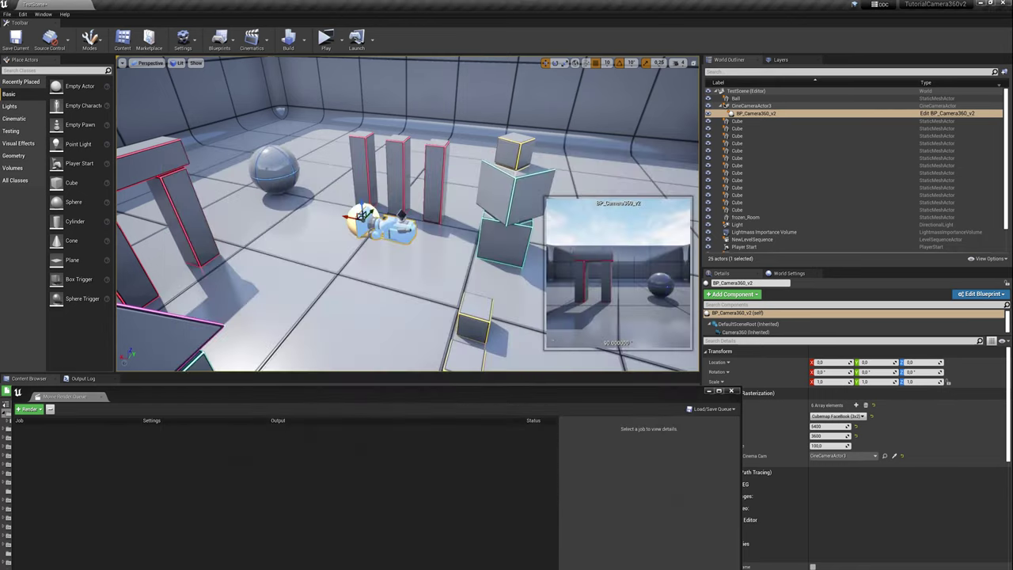
pyautogui.click(219, 39)
pyautogui.moveTo(245, 81)
pyautogui.click(245, 101)
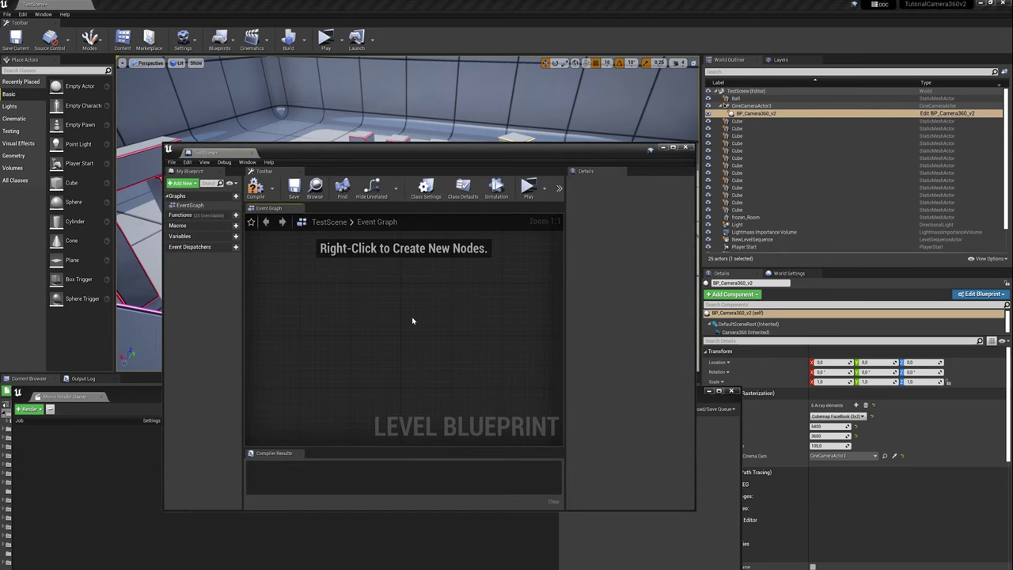
pyautogui.scroll(-3, 414, 326)
pyautogui.scroll(-2, 420, 338)
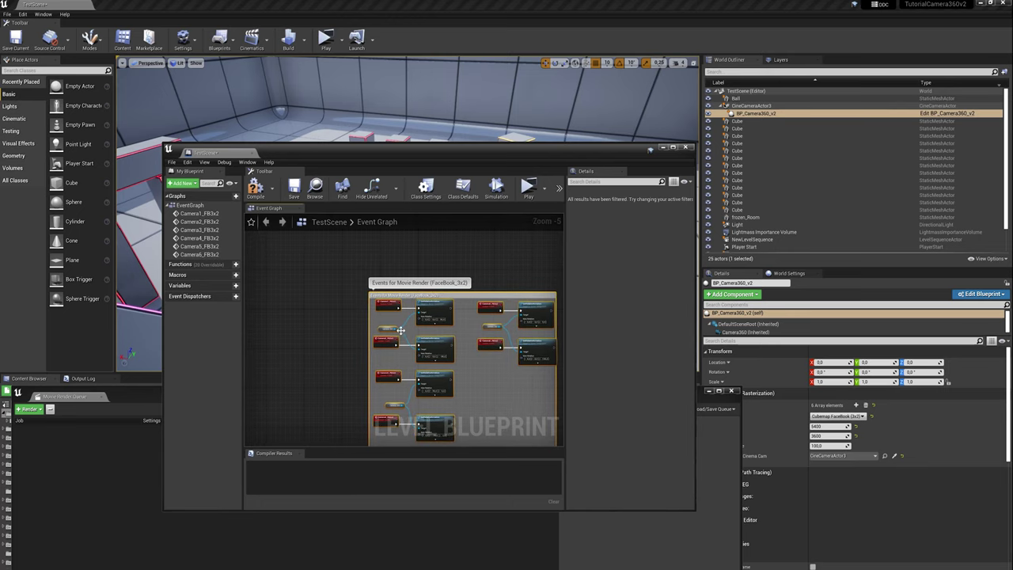
pyautogui.click(752, 113)
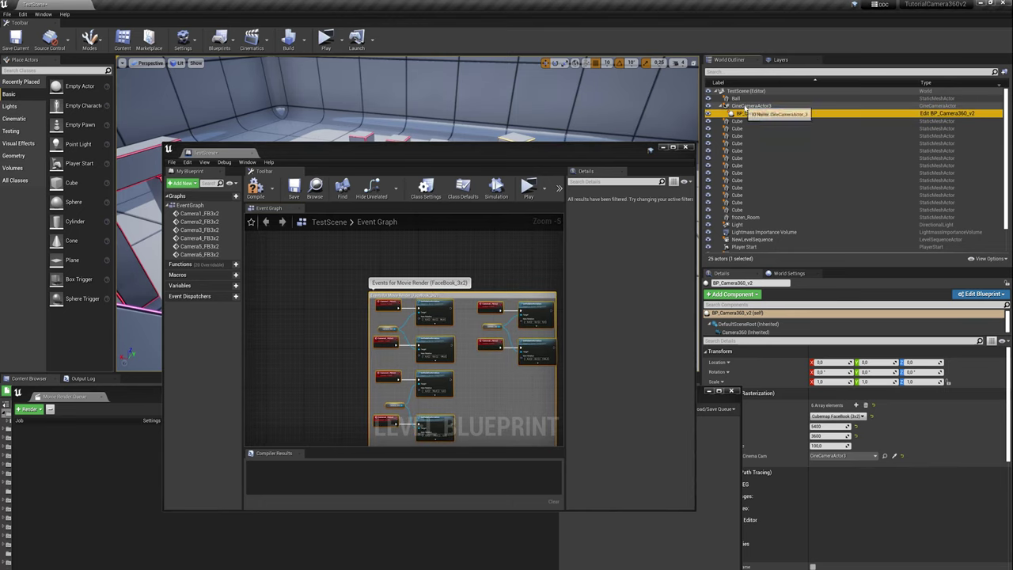
pyautogui.rightClick(365, 261)
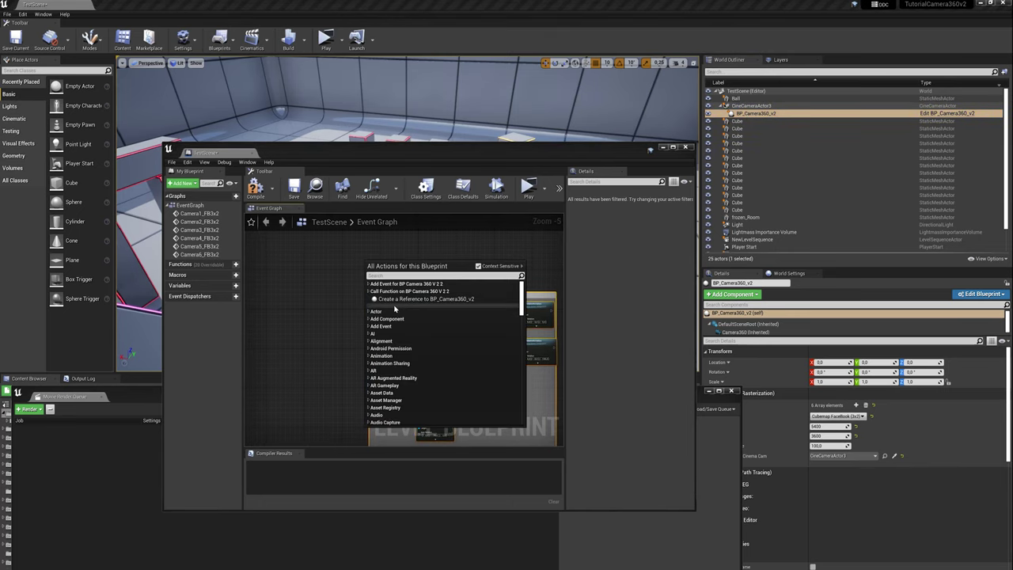
pyautogui.click(436, 299)
pyautogui.scroll(2, 352, 238)
pyautogui.scroll(-1, 352, 238)
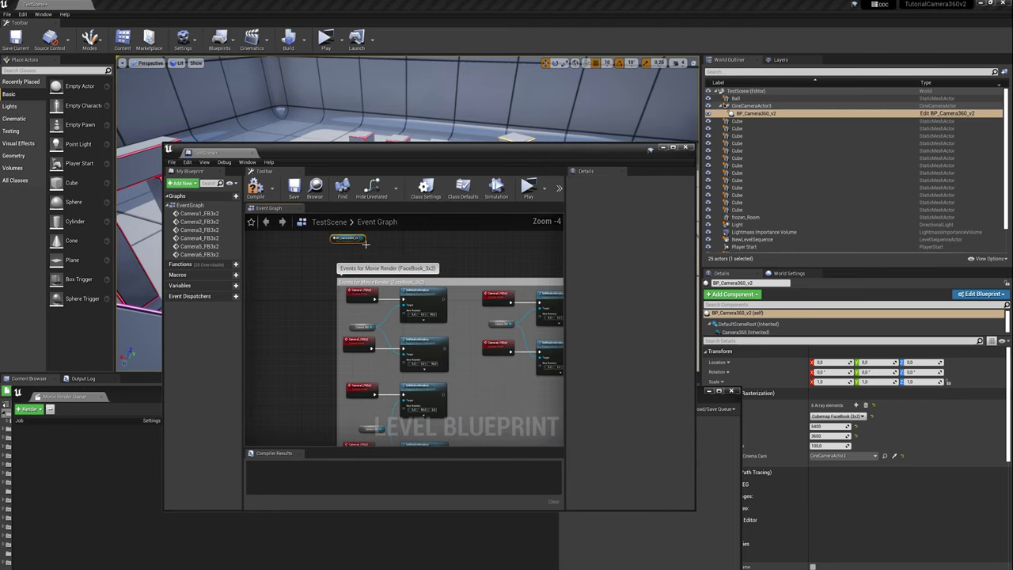
# Add a Get Camera 360 node from the reference and wire it to the first SetRelativeRotation target.
pyautogui.moveTo(366, 237); pyautogui.dragTo(372, 247)
pyautogui.write('camera 3')
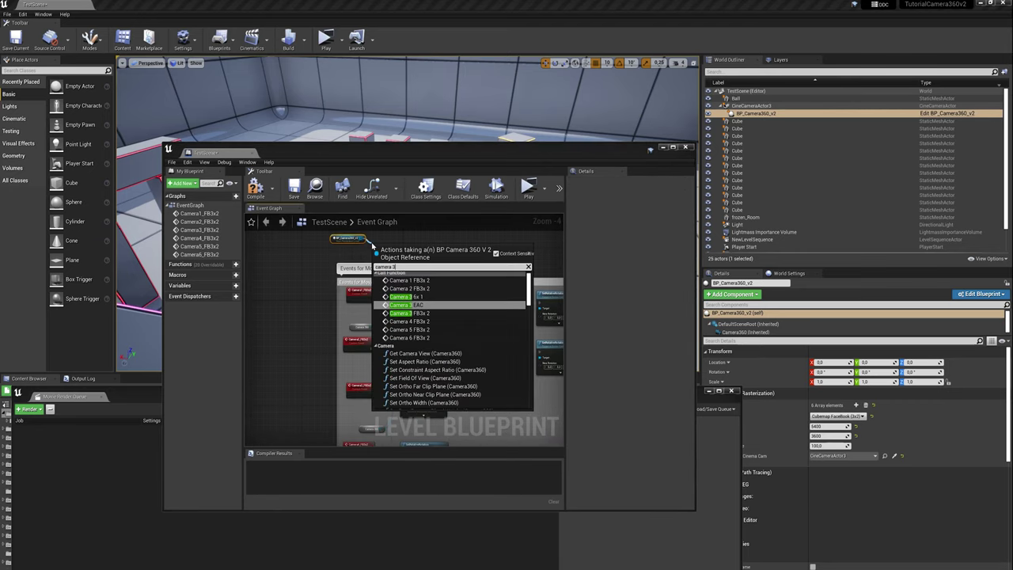
pyautogui.write('60')
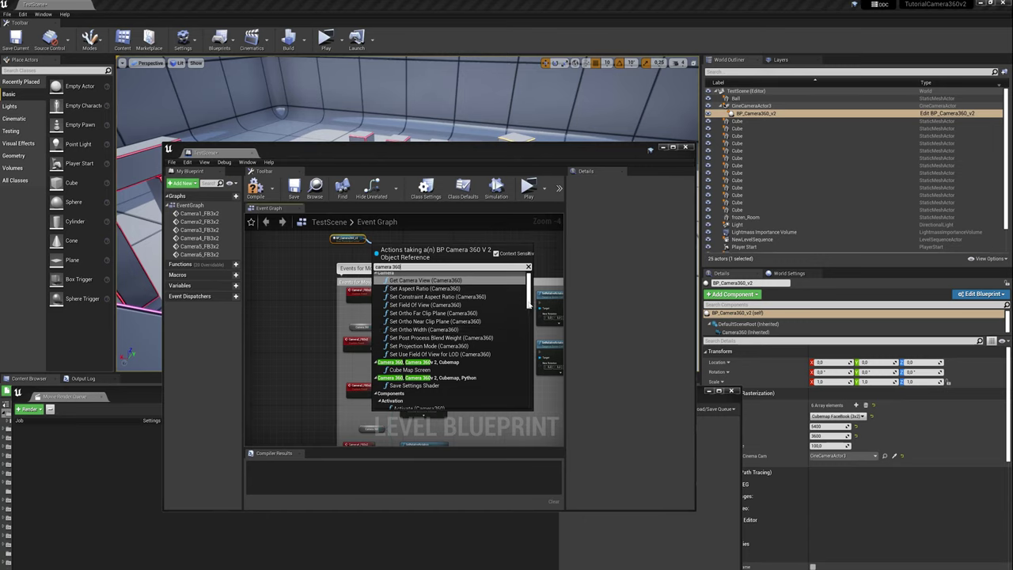
pyautogui.scroll(-10, 420, 332)
pyautogui.click(417, 396)
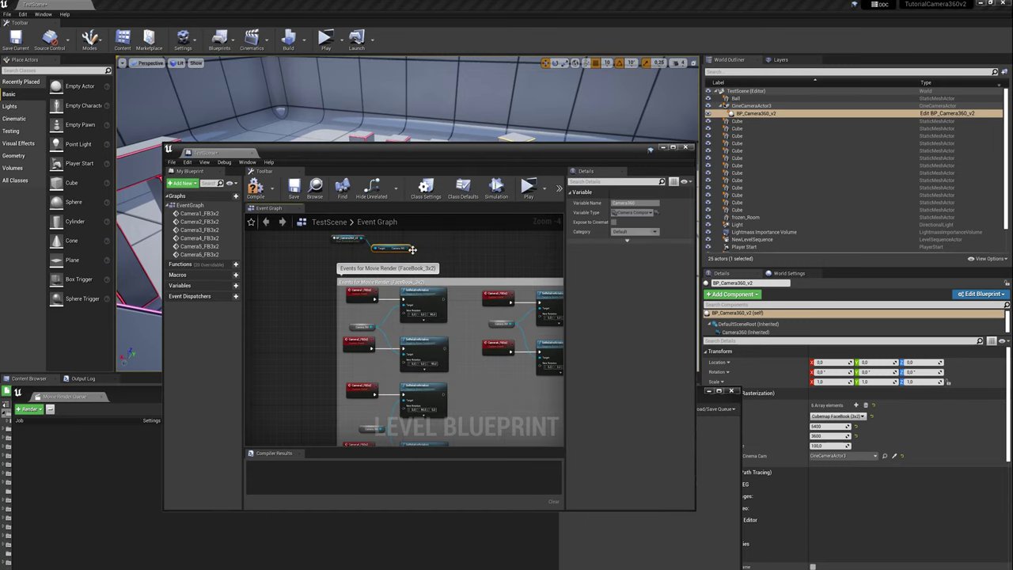
pyautogui.moveTo(412, 249); pyautogui.dragTo(336, 325)
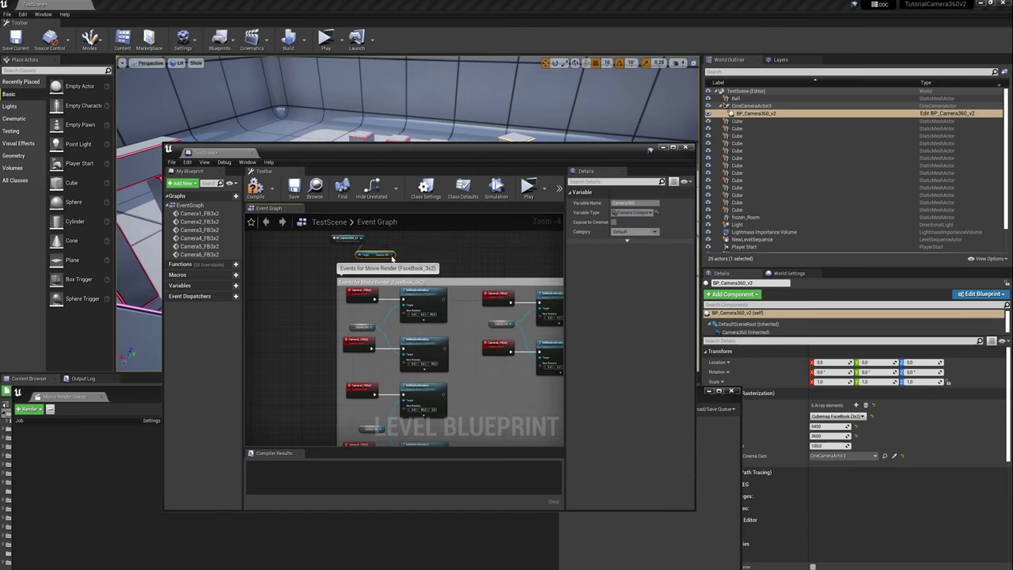
pyautogui.moveTo(401, 305); pyautogui.dragTo(365, 326)
pyautogui.click(369, 327)
pyautogui.moveTo(365, 326)
pyautogui.mouseDown(button='right')
pyautogui.moveTo(378, 299)
pyautogui.moveTo(361, 345)
pyautogui.mouseUp(button='right')
# Wire Camera 360 to the remaining FaceBook 3x2 rotation targets and compile the Level Blueprint.
pyautogui.moveTo(376, 258); pyautogui.dragTo(325, 328)
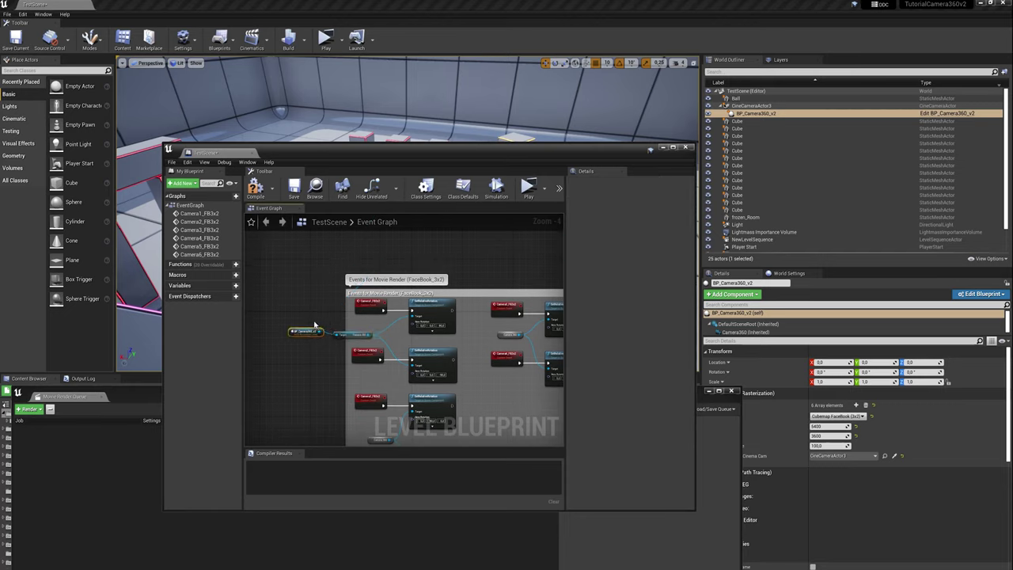
pyautogui.moveTo(359, 382); pyautogui.dragTo(360, 305, button='right')
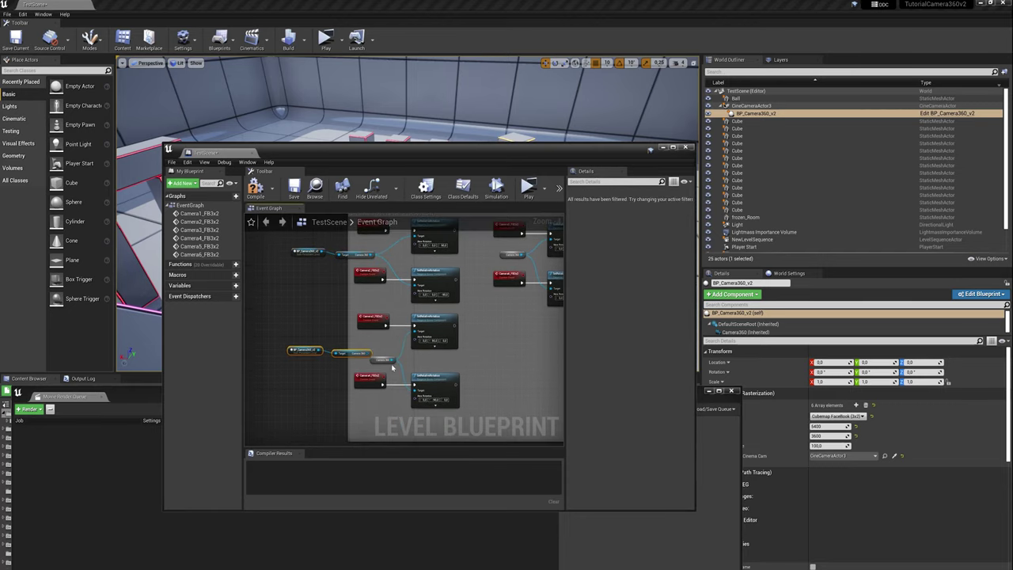
pyautogui.moveTo(391, 363); pyautogui.dragTo(391, 363)
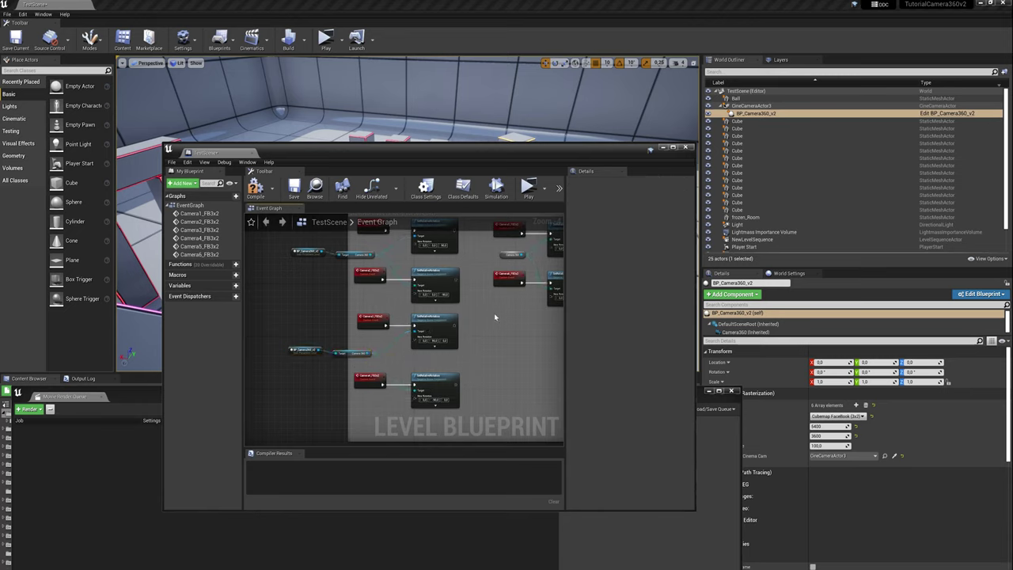
pyautogui.moveTo(498, 314); pyautogui.dragTo(354, 382, button='right')
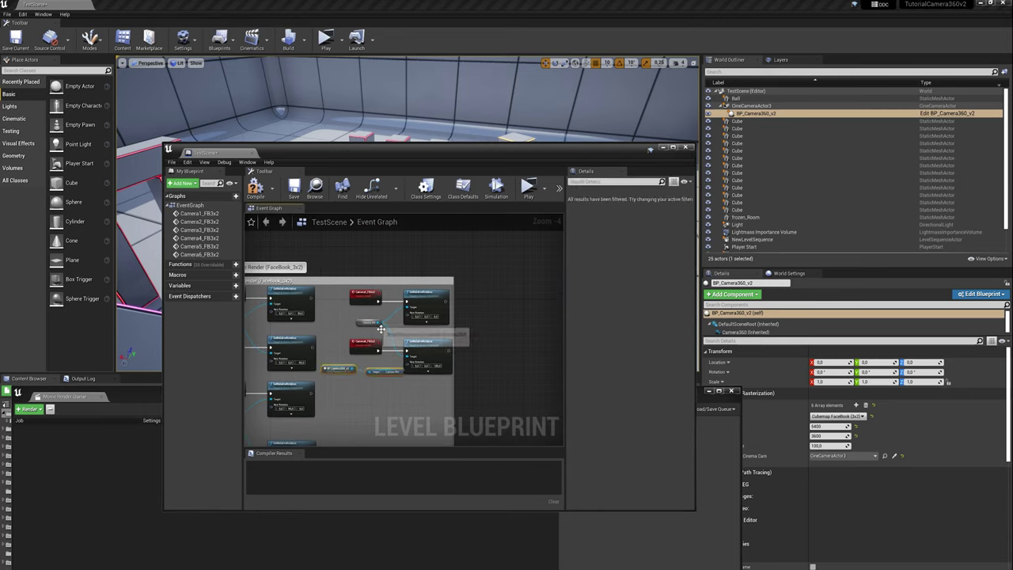
pyautogui.moveTo(344, 370)
pyautogui.mouseDown()
pyautogui.moveTo(398, 375)
pyautogui.moveTo(370, 330)
pyautogui.mouseUp()
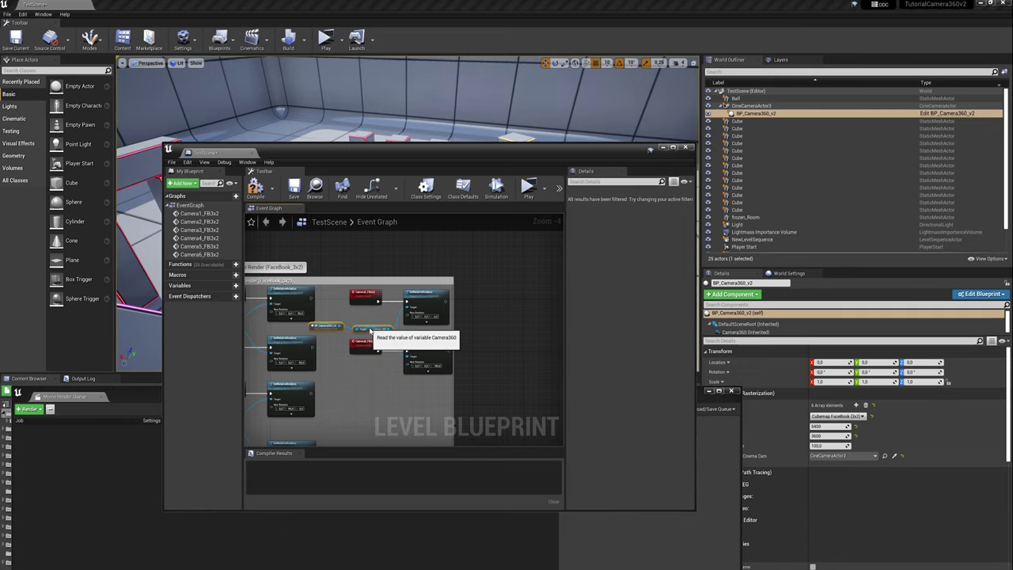
pyautogui.click(255, 187)
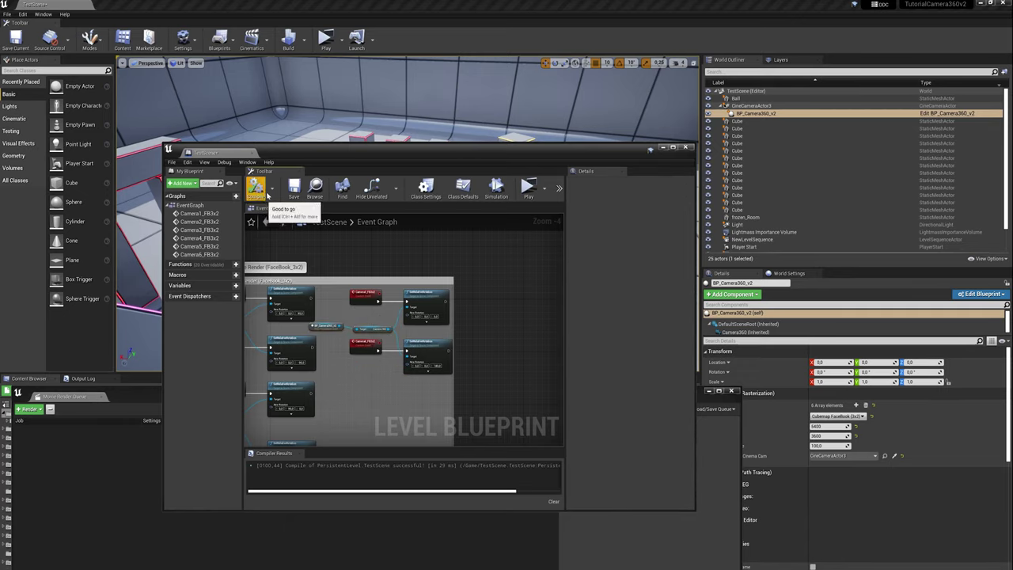
# Reopen the Level Blueprint to check the Camera1_FB3x2 event, then close it.
pyautogui.click(687, 147)
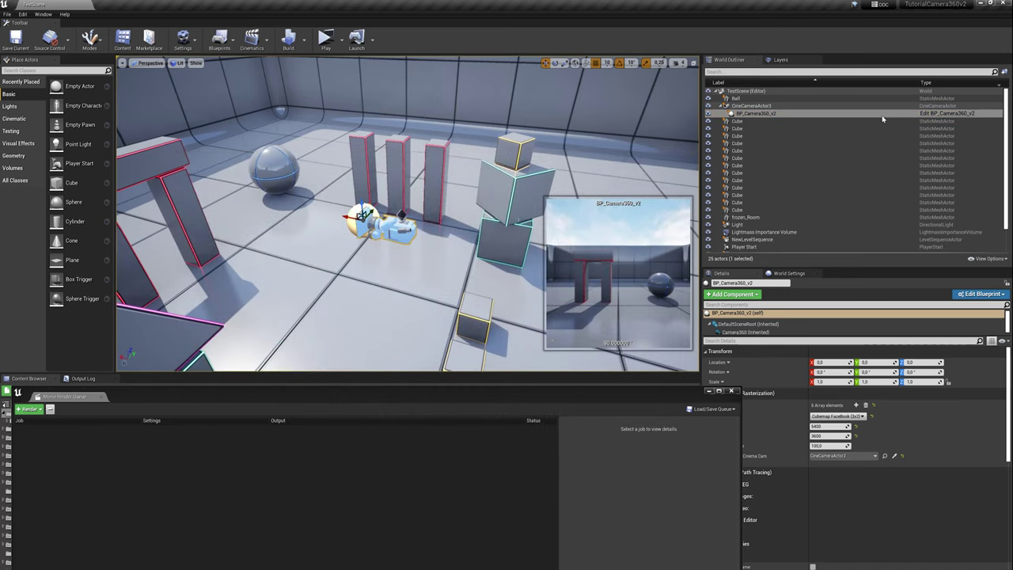
pyautogui.click(230, 46)
pyautogui.click(261, 100)
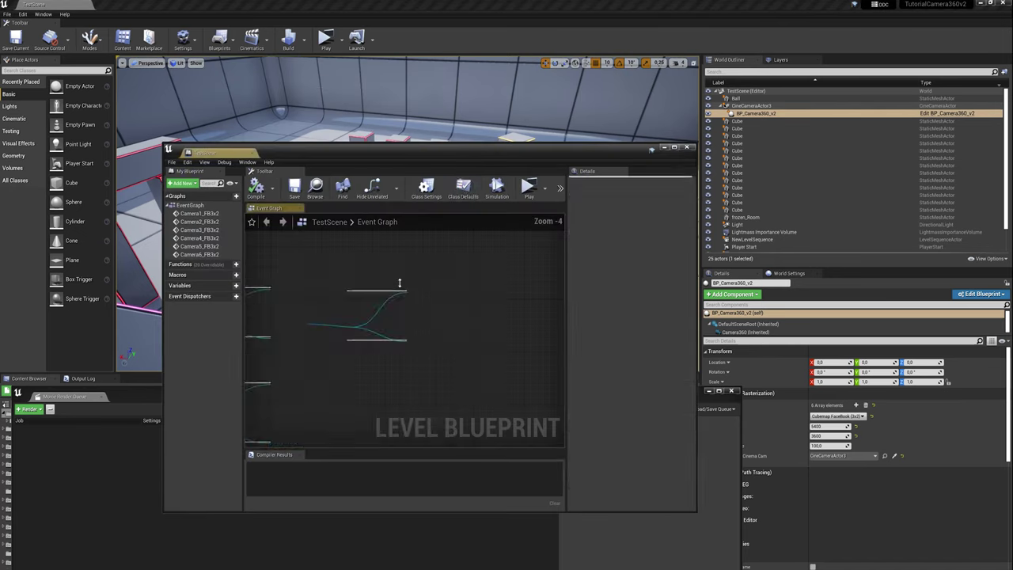
pyautogui.scroll(2, 372, 319)
pyautogui.click(372, 319)
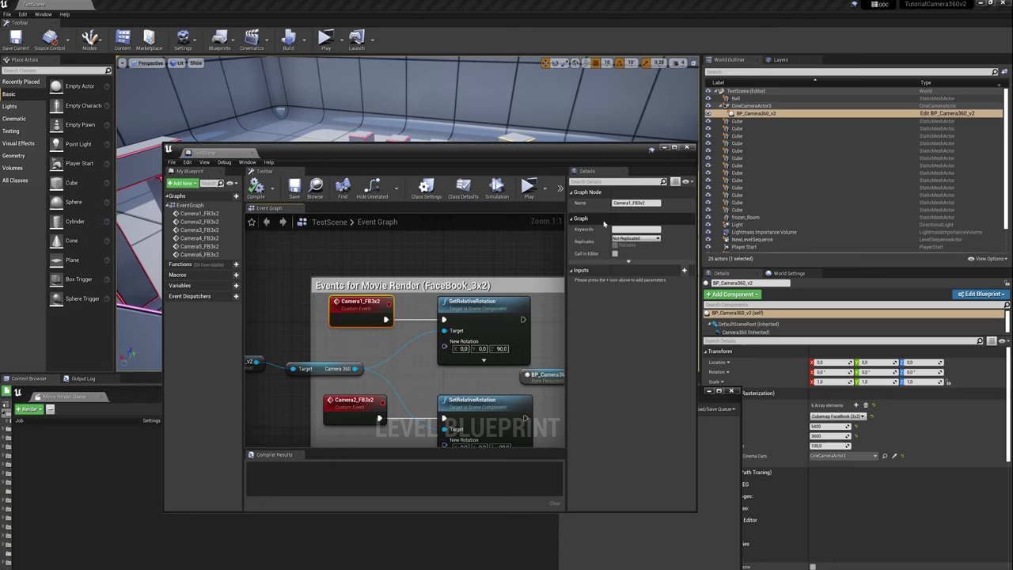
pyautogui.click(687, 148)
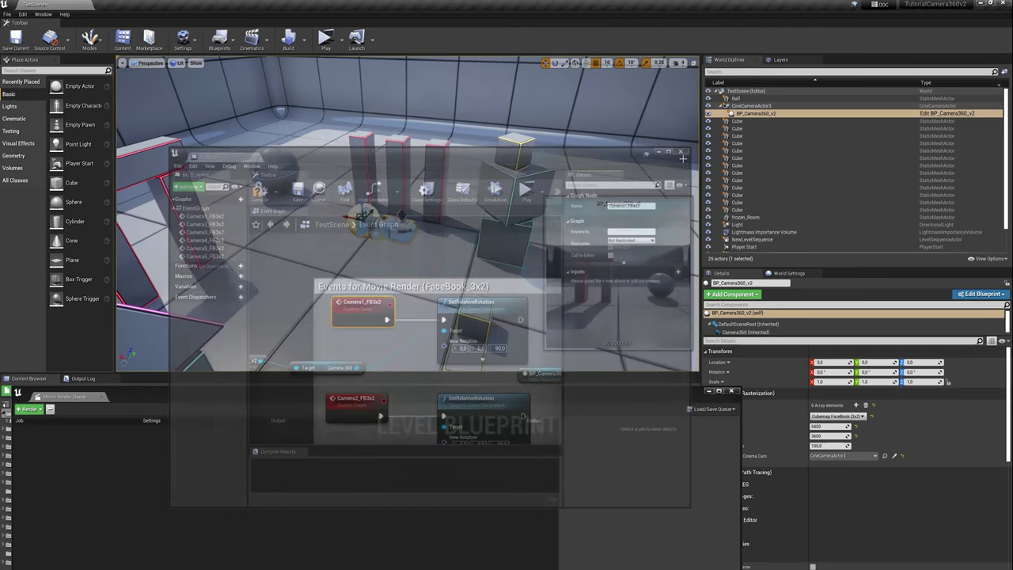
# Float the Movie Render Queue, add a NewLevelSequence render job, and open its Unsaved Config settings.
pyautogui.moveTo(73, 397); pyautogui.dragTo(364, 310)
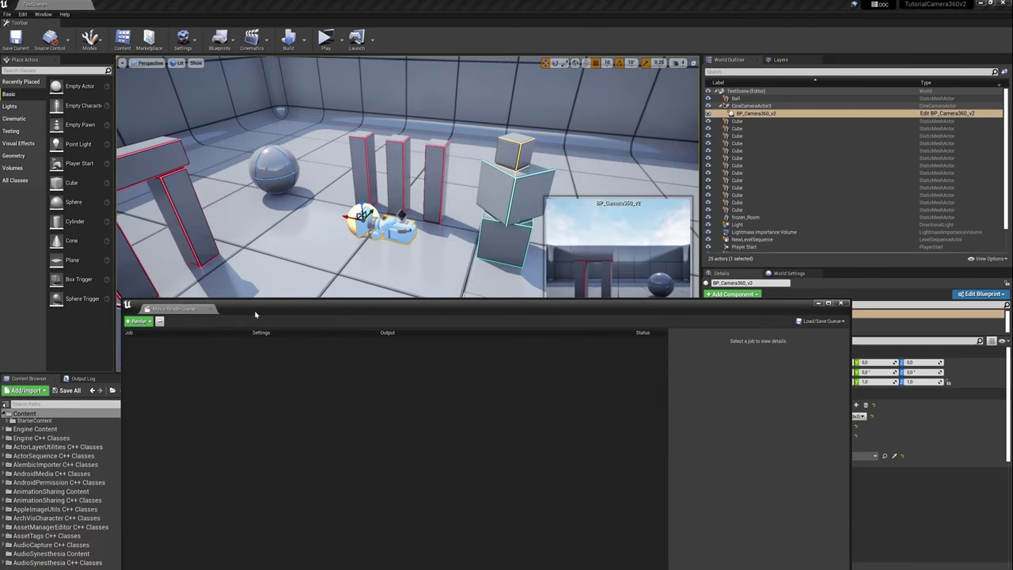
pyautogui.click(140, 321)
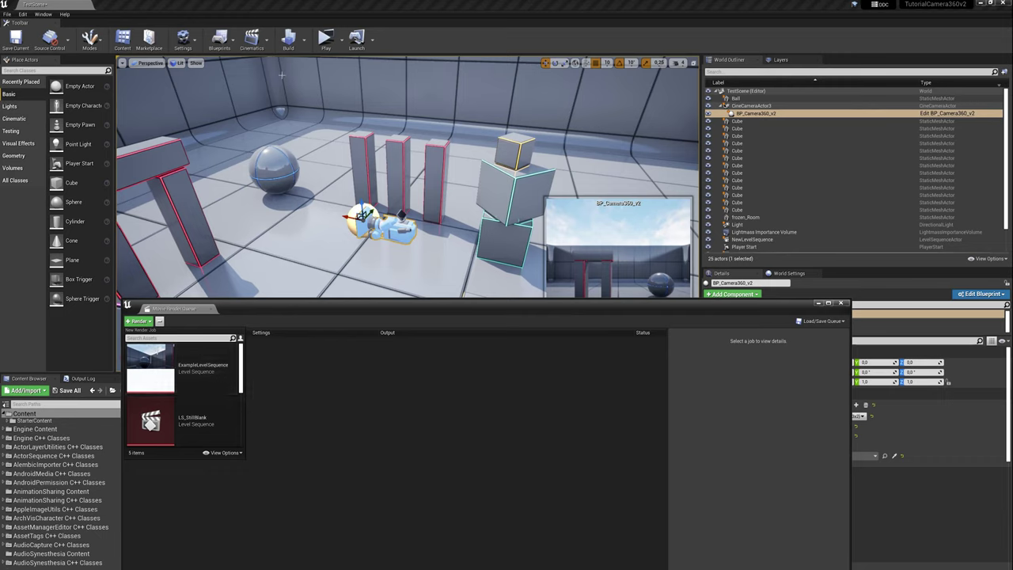
pyautogui.click(253, 46)
pyautogui.click(140, 321)
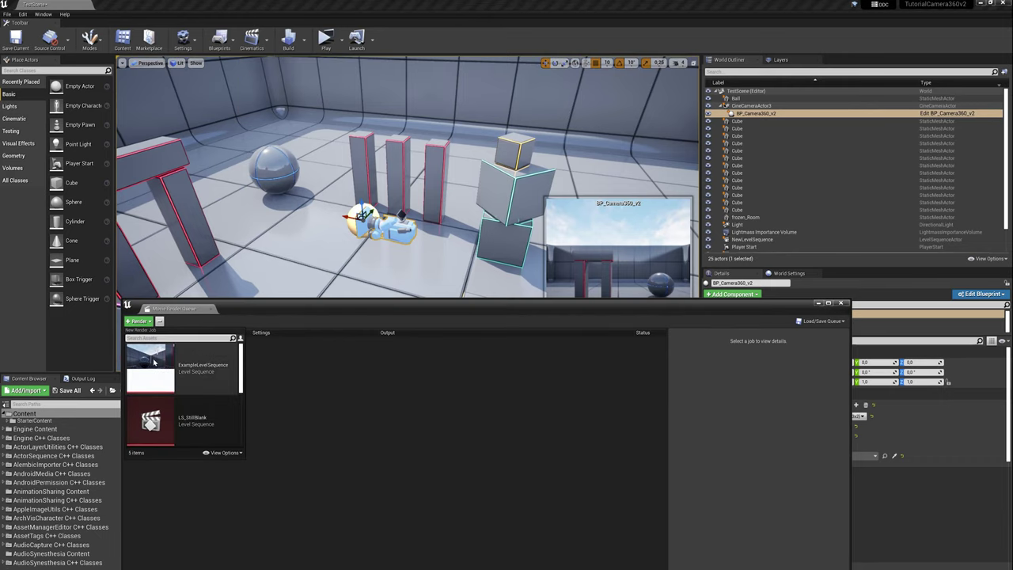
pyautogui.scroll(-1, 194, 405)
pyautogui.click(204, 405)
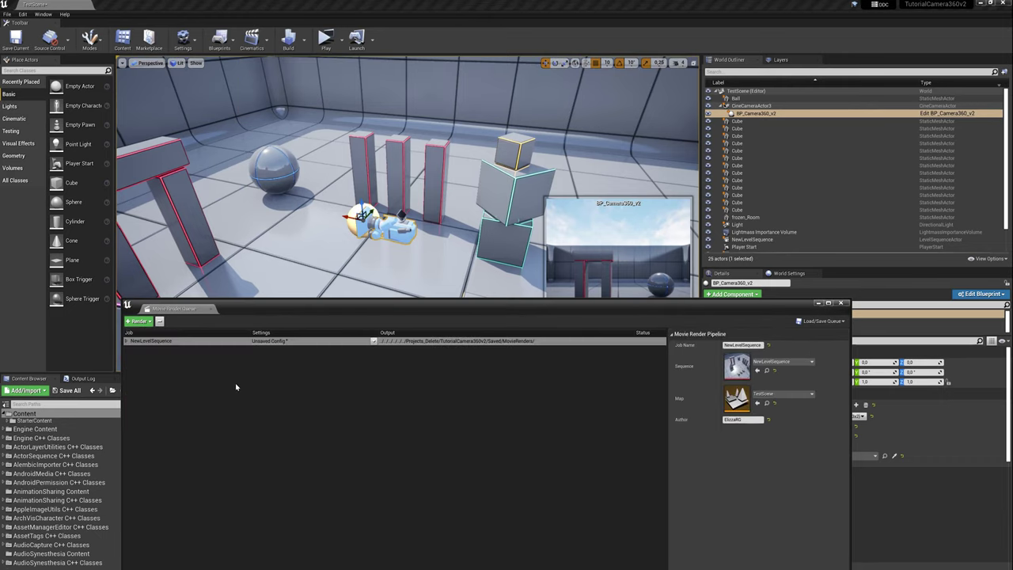
pyautogui.click(268, 341)
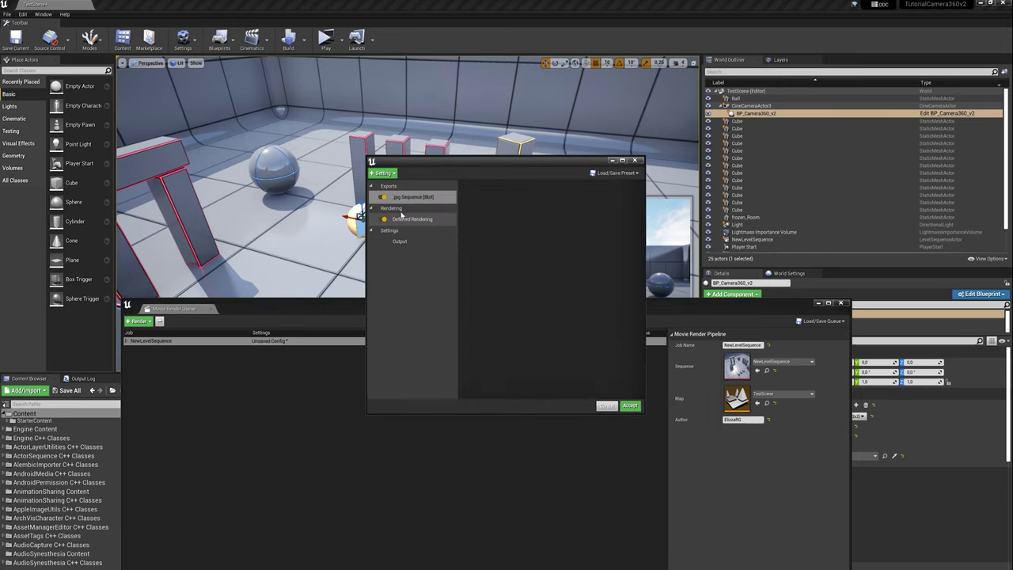
# Add Console Variables with a Start Console Command calling Camera1_FB3x2, then view Output settings.
pyautogui.click(382, 173)
pyautogui.click(403, 225)
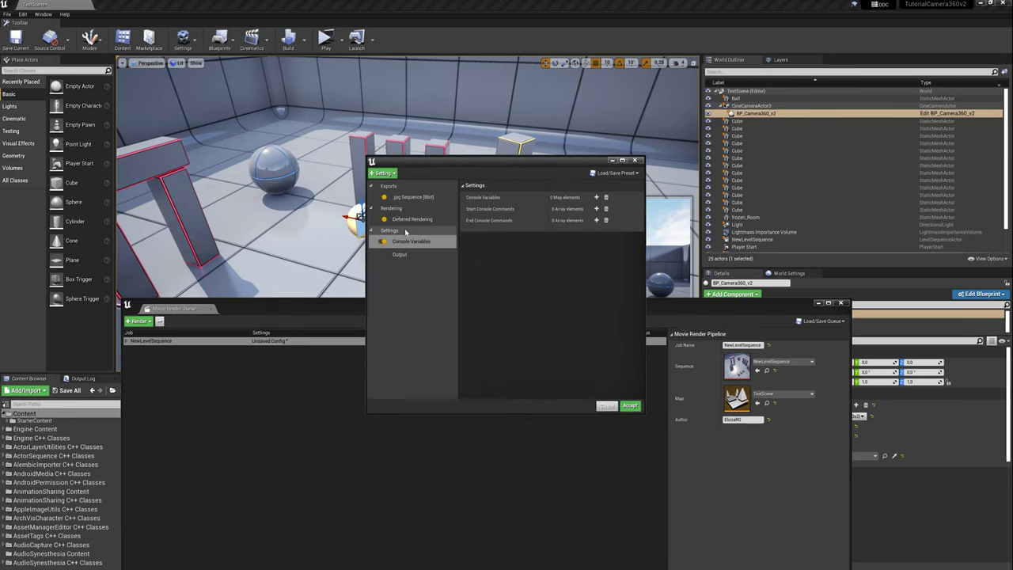
pyautogui.click(597, 209)
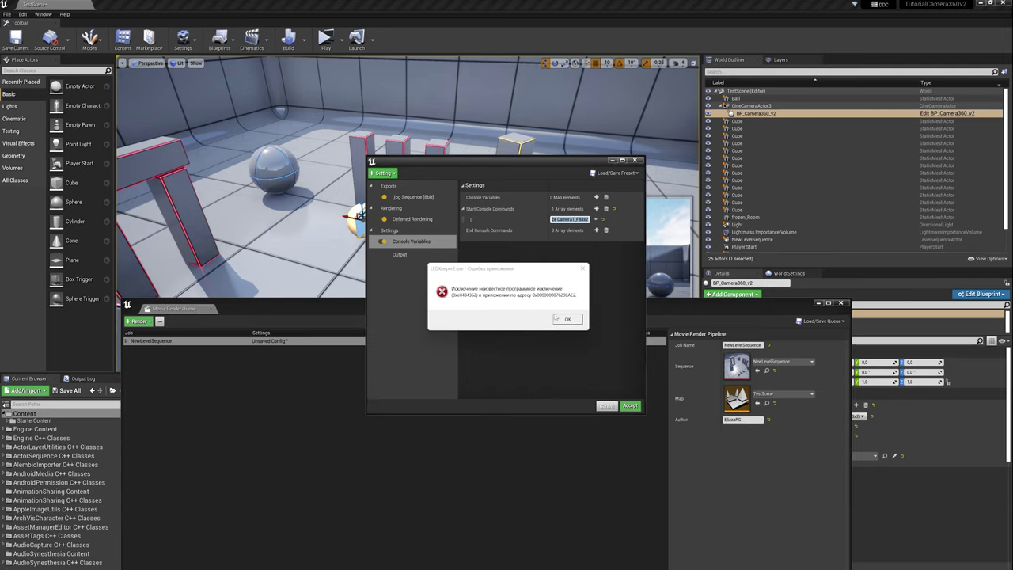
pyautogui.click(562, 319)
pyautogui.click(411, 219)
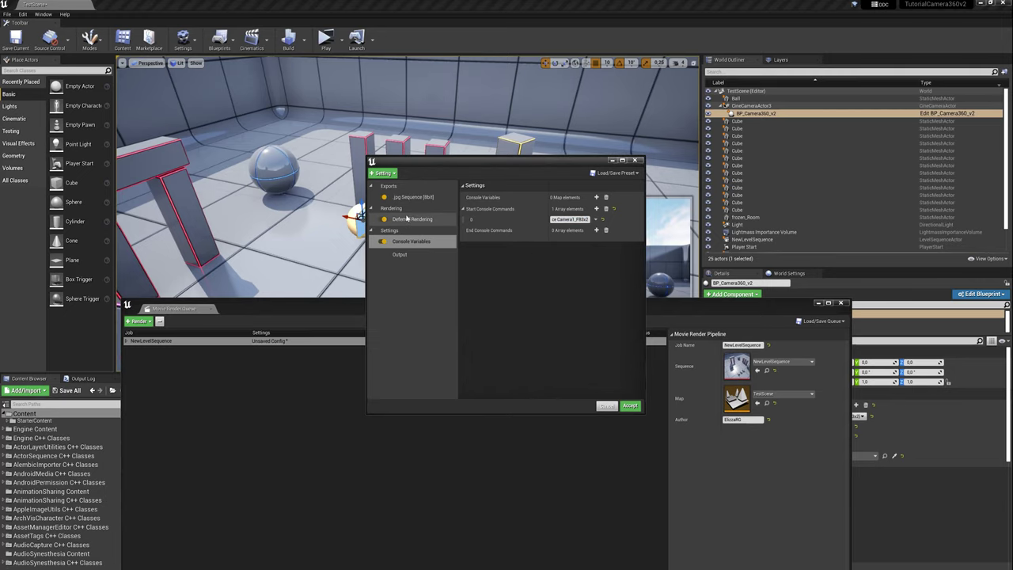
pyautogui.click(400, 255)
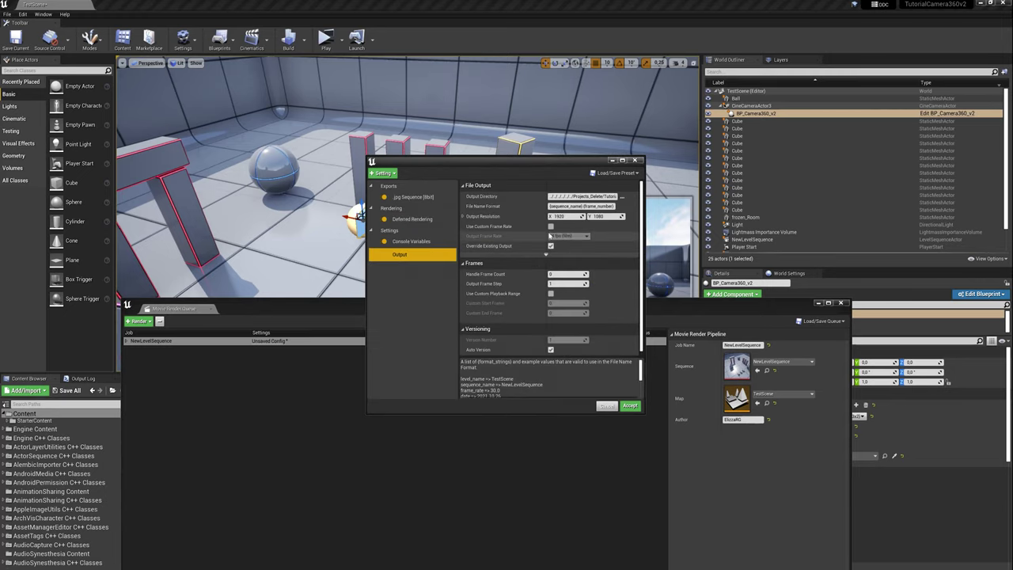
# Set the output resolution to 3000×3000 with a custom 30 fps frame rate.
pyautogui.click(565, 216)
pyautogui.write('3000')
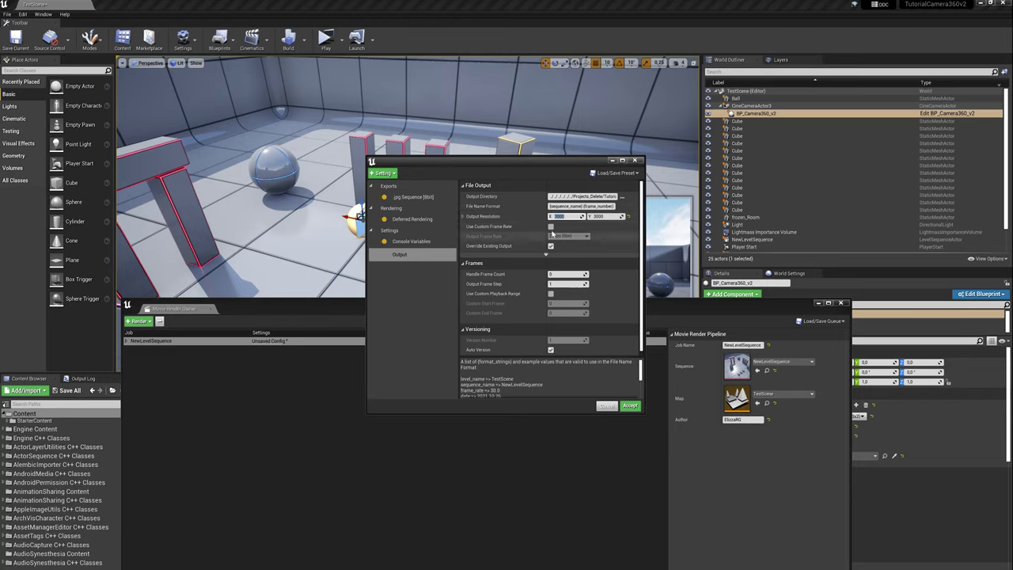
pyautogui.click(551, 226)
pyautogui.click(568, 235)
pyautogui.click(567, 281)
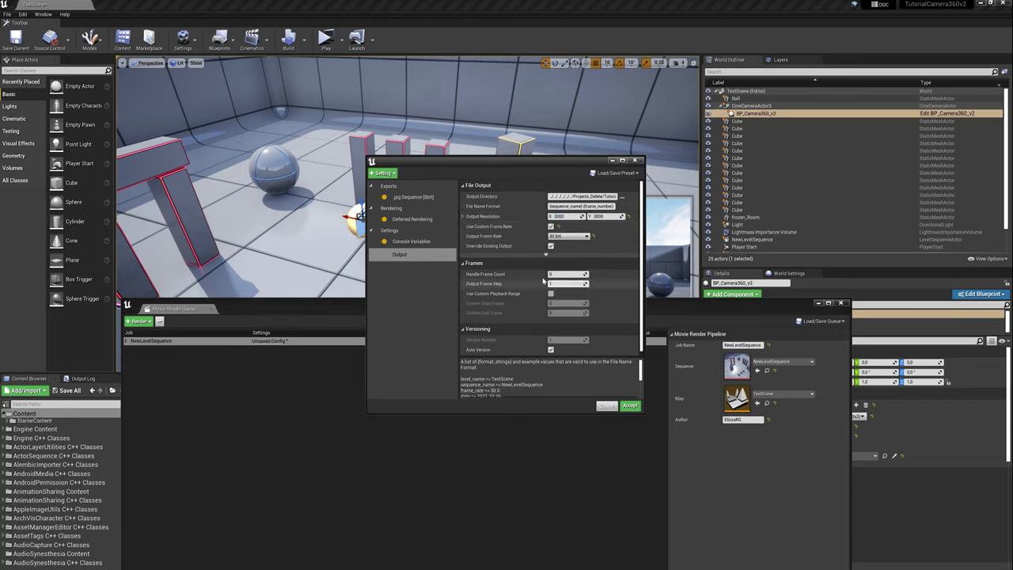
# Add Anti-aliasing with Temporal Sample Count 2 and overridden TemporalAA method.
pyautogui.click(383, 173)
pyautogui.click(395, 190)
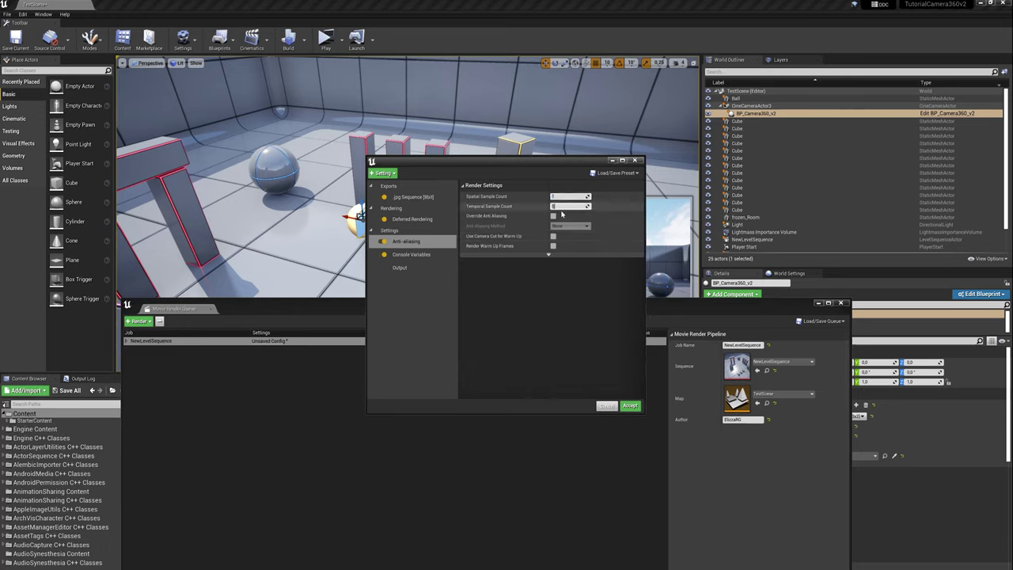
pyautogui.write('2')
pyautogui.click(553, 215)
pyautogui.click(570, 226)
pyautogui.click(572, 244)
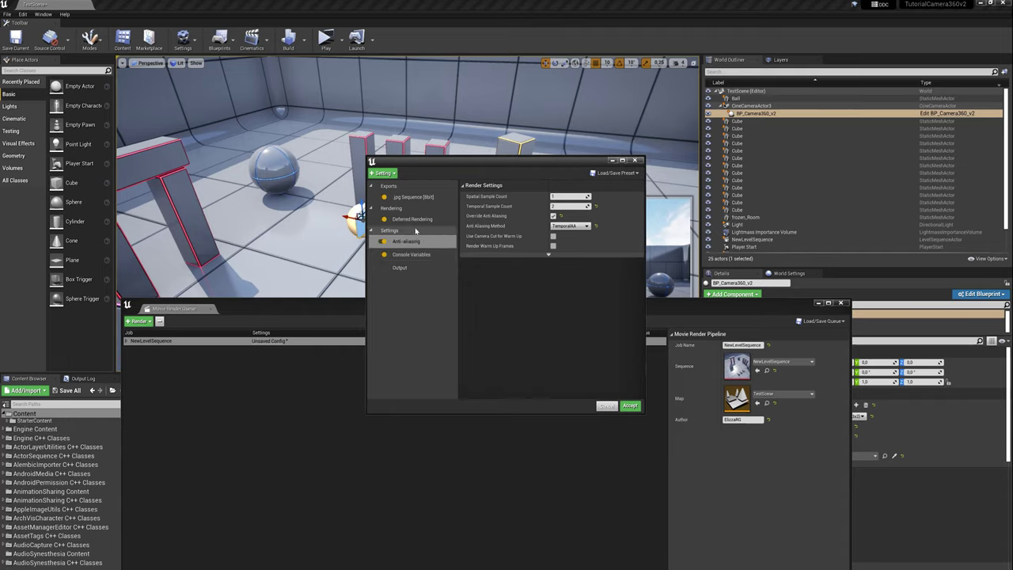
pyautogui.click(413, 219)
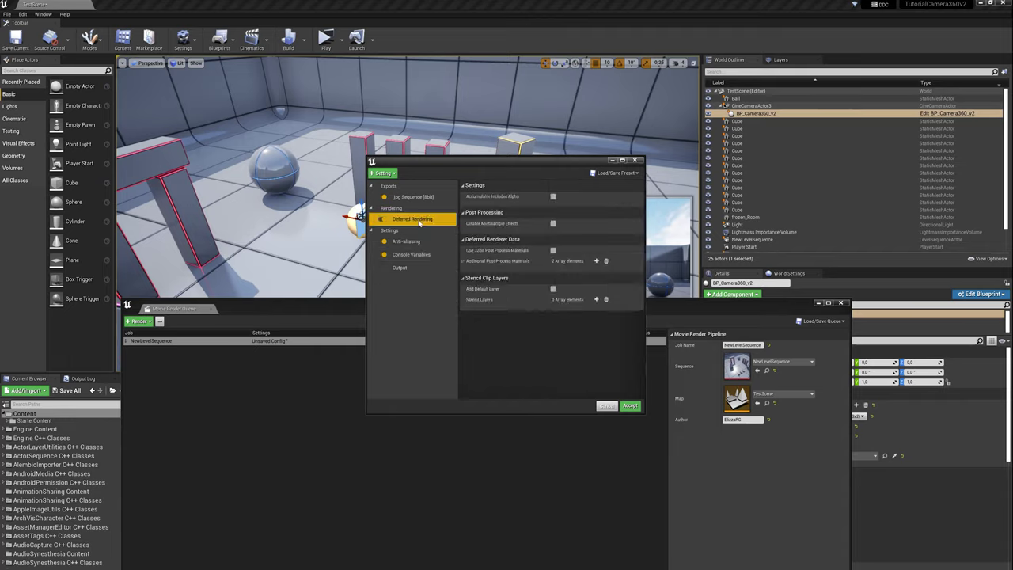
pyautogui.click(401, 268)
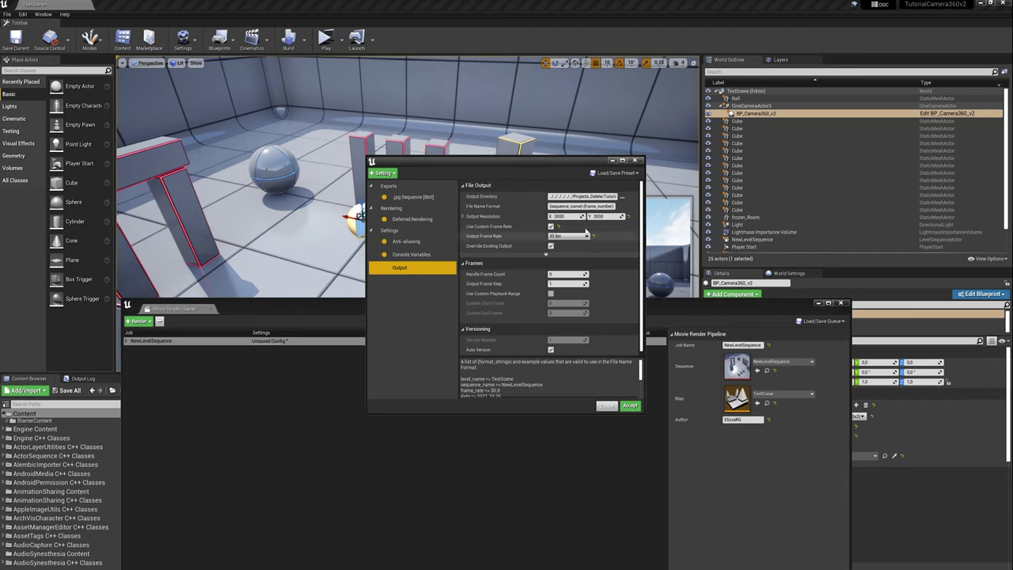
# Open the output directory chooser and copy the C:\RenderCamera360 path from File Explorer.
pyautogui.click(622, 197)
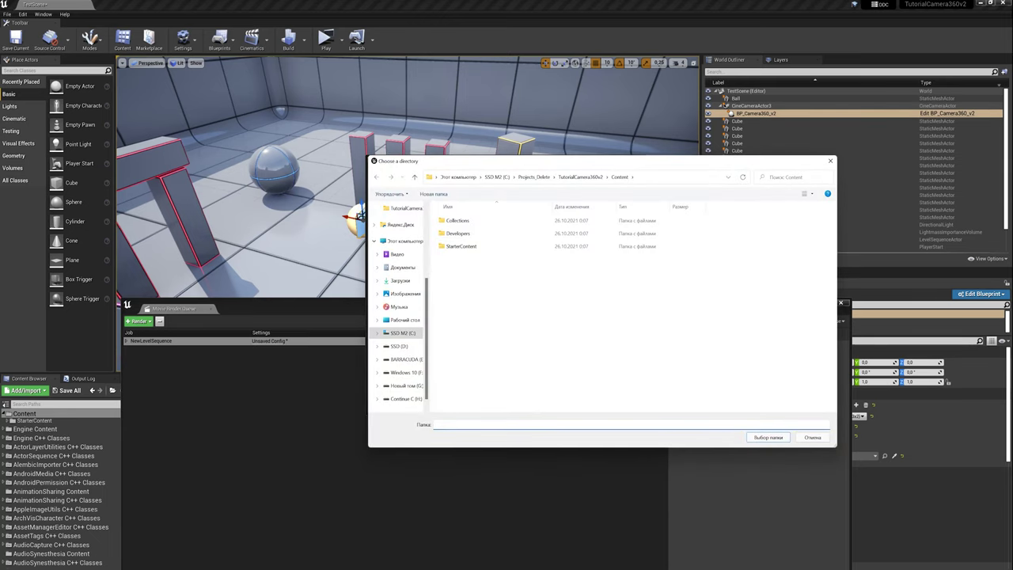
pyautogui.click(505, 530)
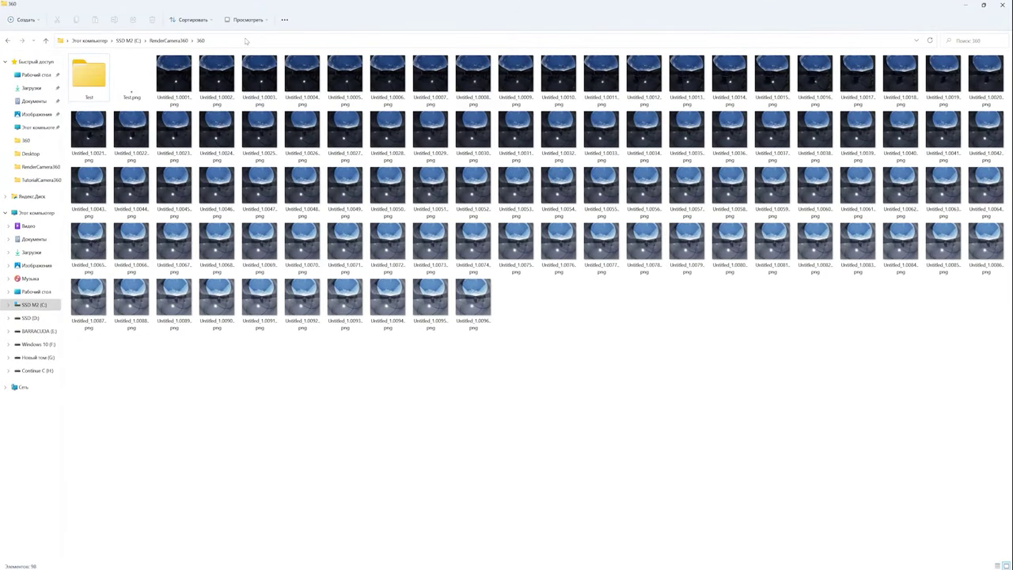
pyautogui.click(175, 40)
pyautogui.click(198, 40)
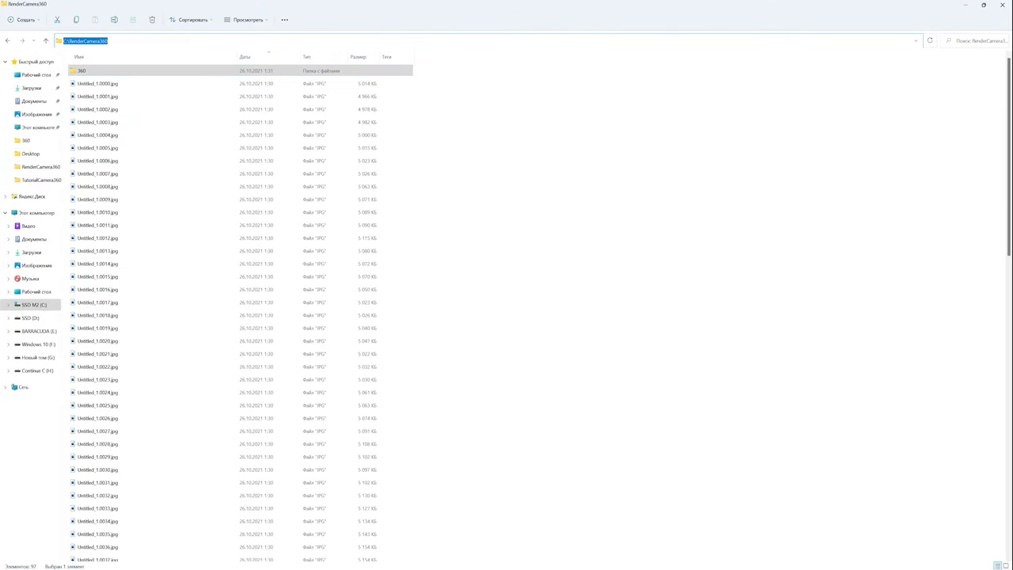
pyautogui.click(964, 6)
# Go to C:\RenderCamera360 in the chooser, create a Camera1 folder, and select it as output.
pyautogui.click(657, 178)
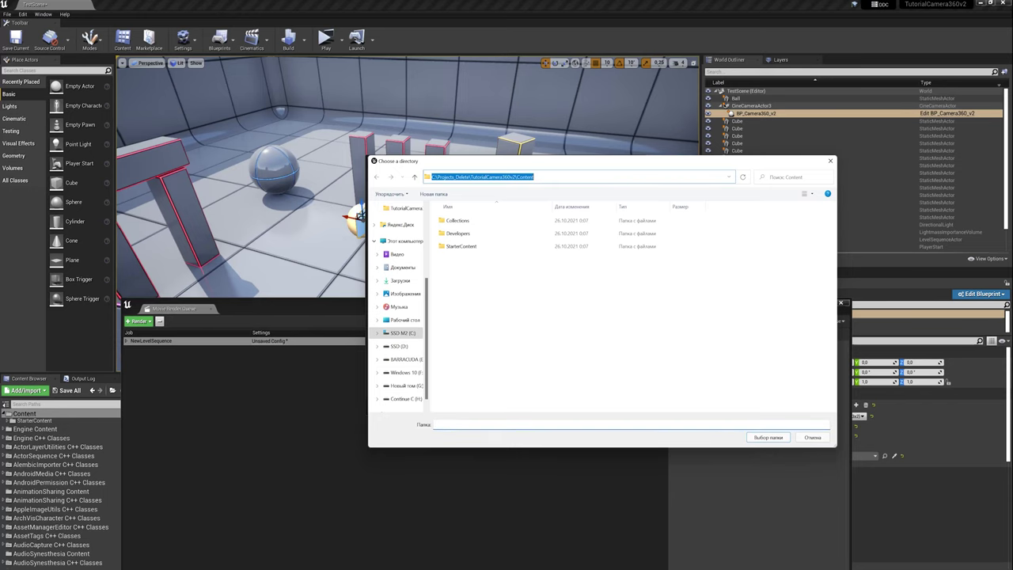
pyautogui.hotkey('ctrl', 'v')
pyautogui.press('Return')
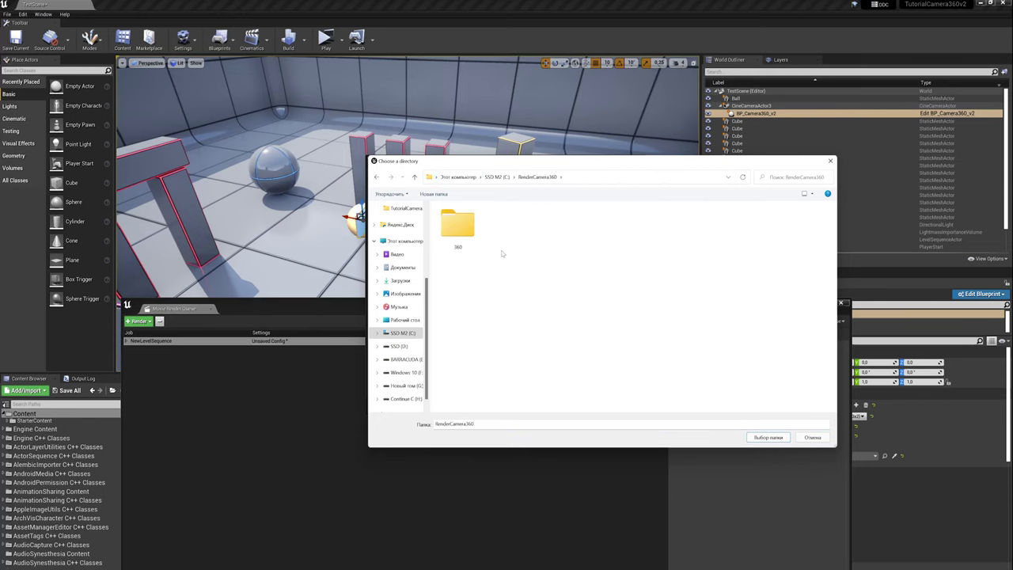
pyautogui.rightClick(502, 253)
pyautogui.moveTo(595, 340)
pyautogui.click(633, 339)
pyautogui.write('Camera1')
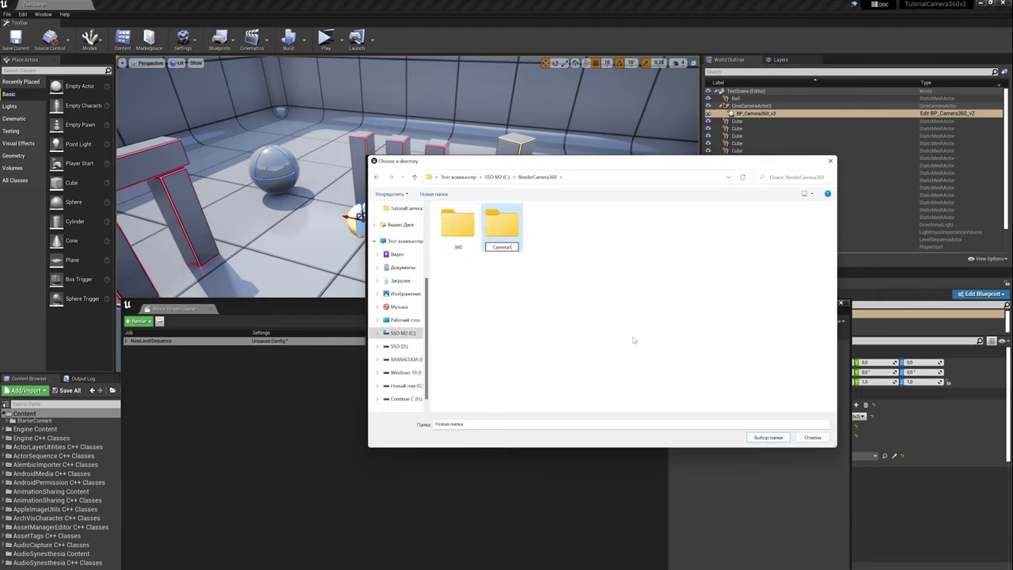
pyautogui.press('Return')
pyautogui.press('Return')
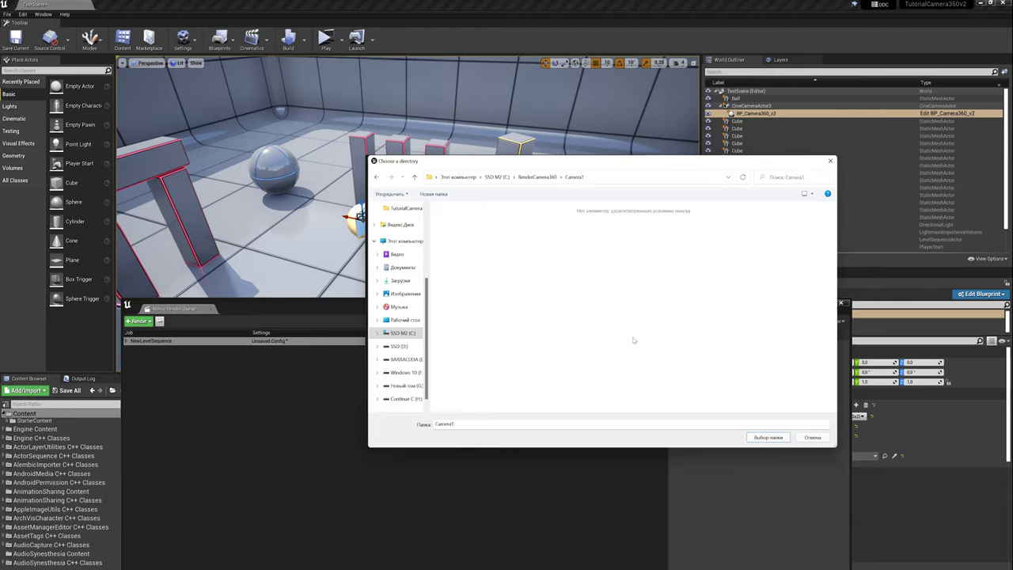
pyautogui.click(617, 180)
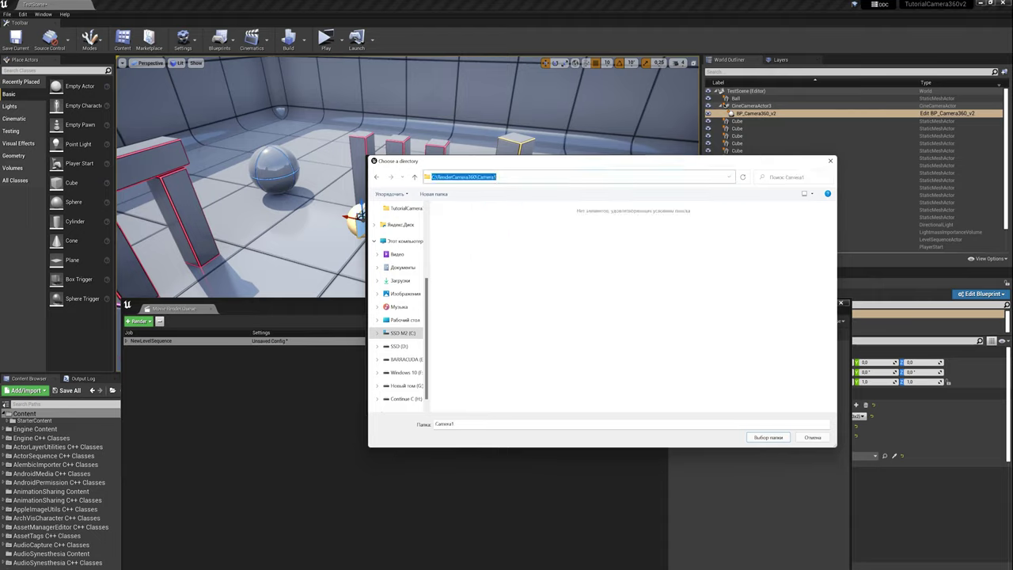
pyautogui.click(768, 437)
# Accept the Camera1 output settings and duplicate the NewLevelSequence job until the queue holds six.
pyautogui.click(616, 405)
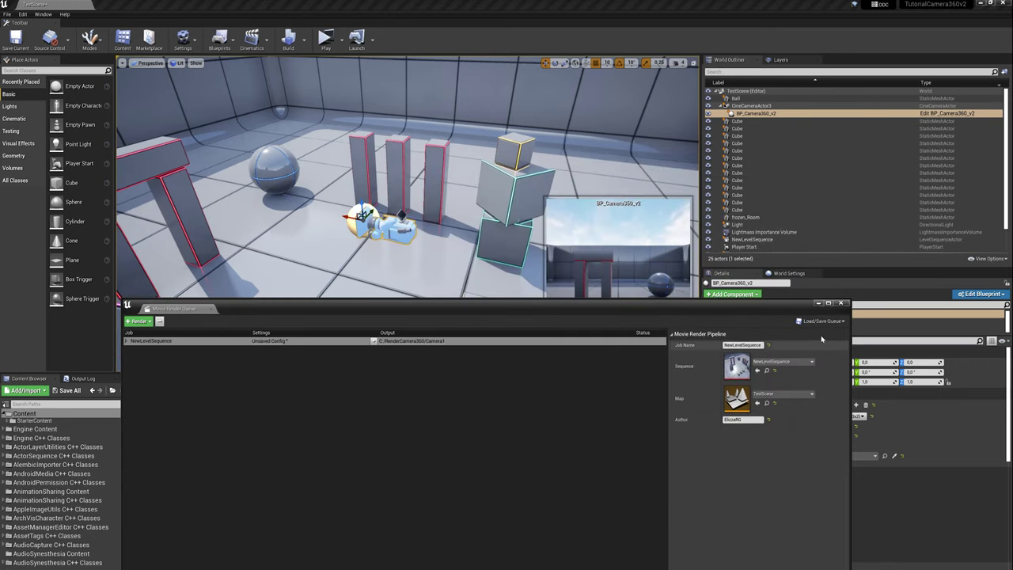
pyautogui.click(822, 320)
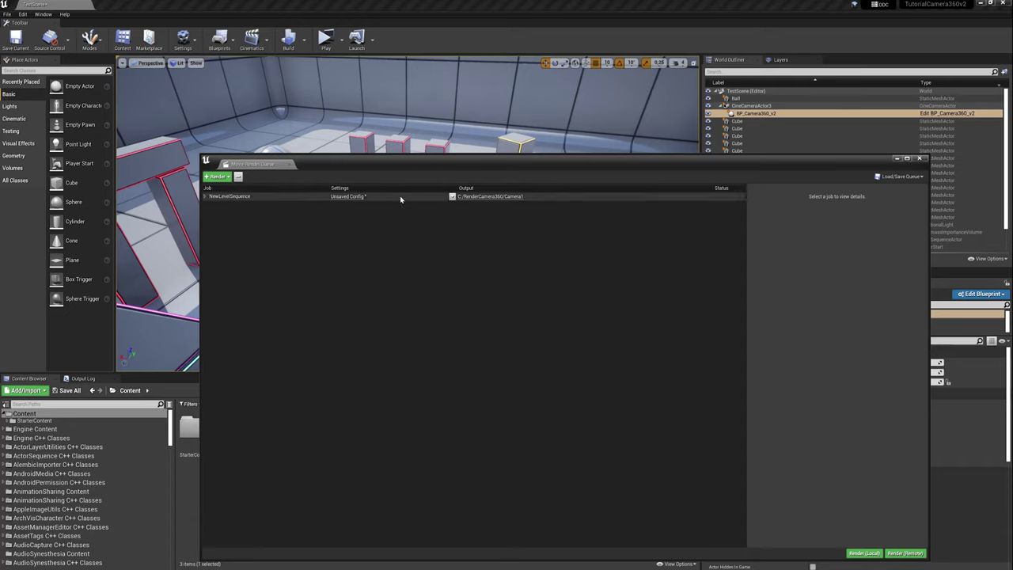
pyautogui.rightClick(401, 198)
pyautogui.click(425, 209)
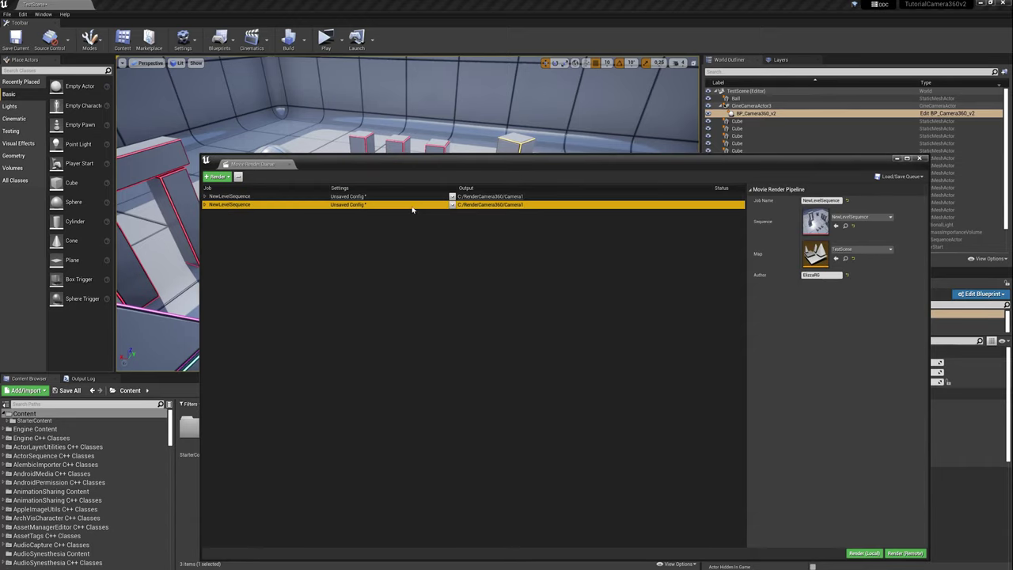
pyautogui.rightClick(418, 208)
pyautogui.click(427, 221)
pyautogui.rightClick(425, 217)
pyautogui.click(438, 227)
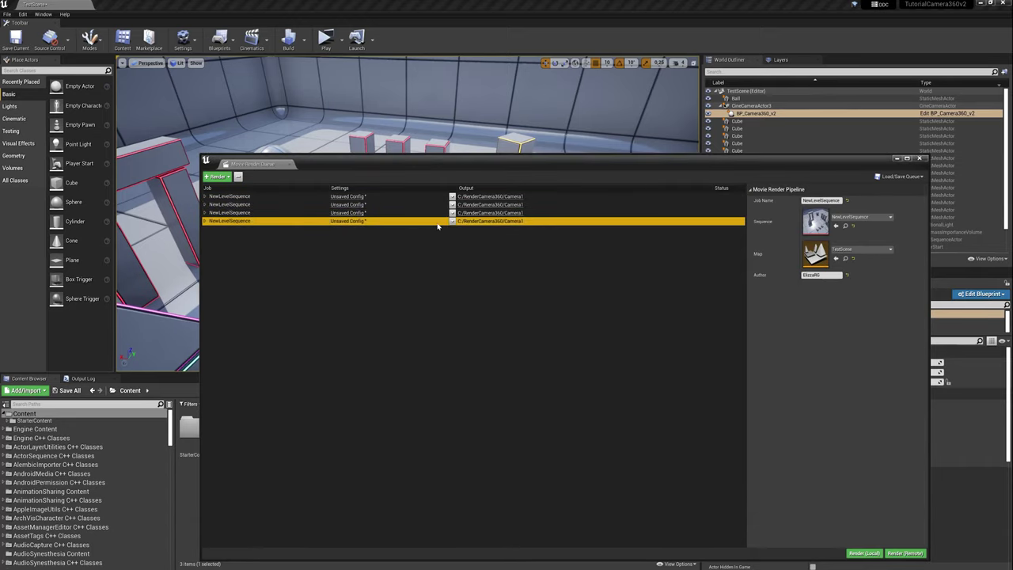
pyautogui.rightClick(437, 227)
pyautogui.click(449, 237)
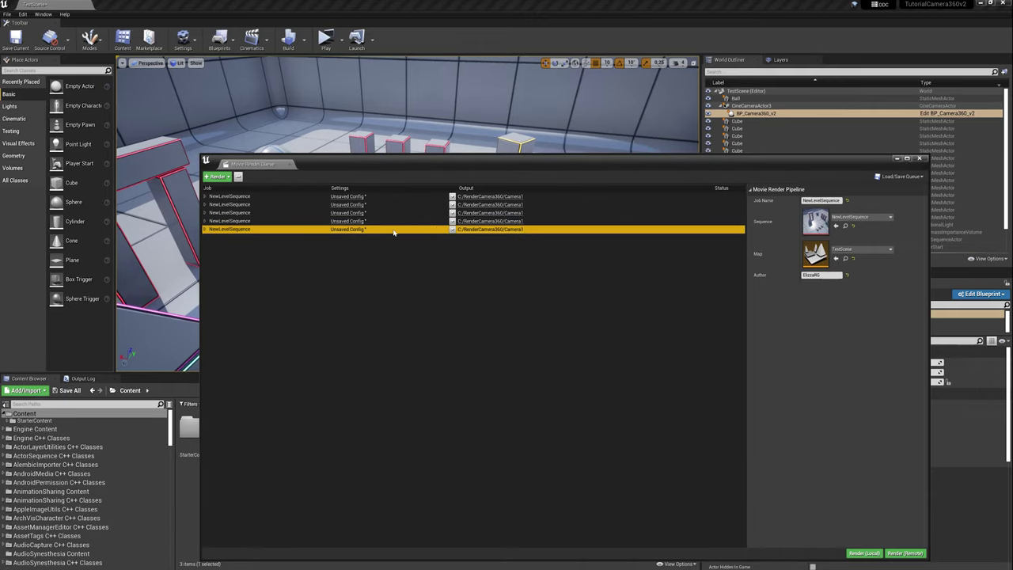
pyautogui.rightClick(393, 230)
pyautogui.click(412, 242)
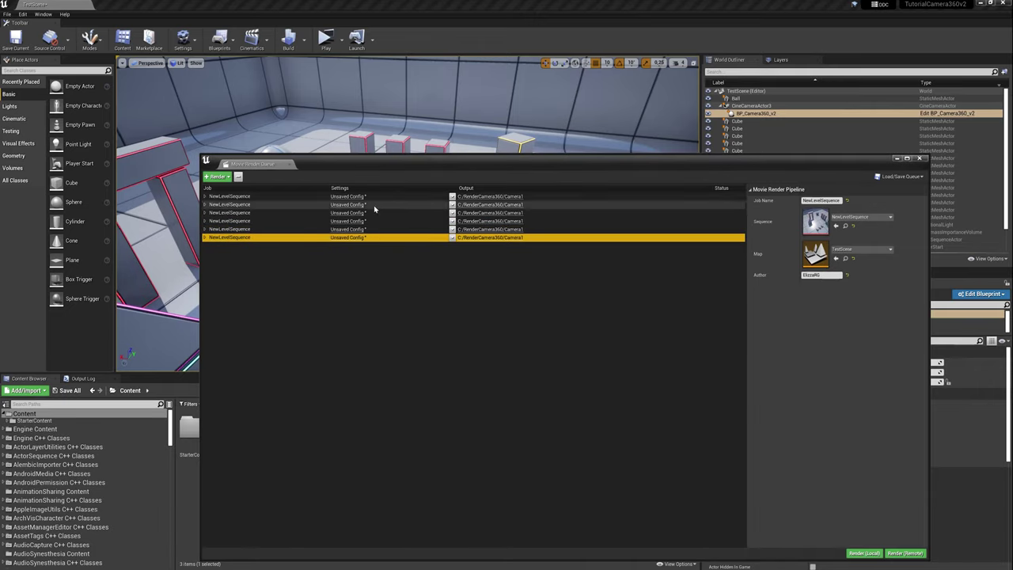
# Open the second job's render settings, starting at Deferred Rendering.
pyautogui.click(376, 206)
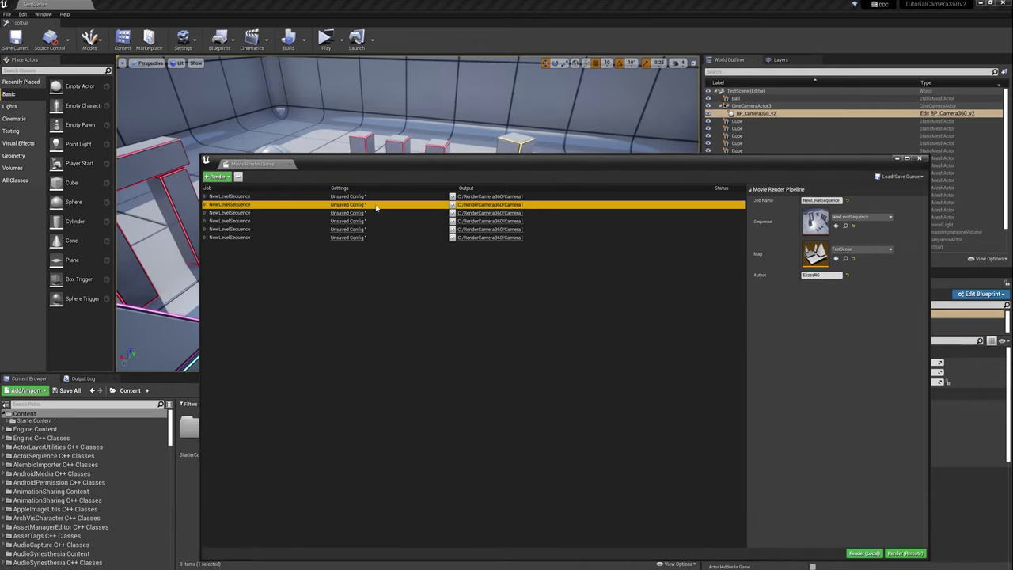
pyautogui.click(329, 206)
pyautogui.click(411, 219)
# Set the second job's start command to ce Camera2_FB3x2 and its output folder to Camera2.
pyautogui.click(419, 267)
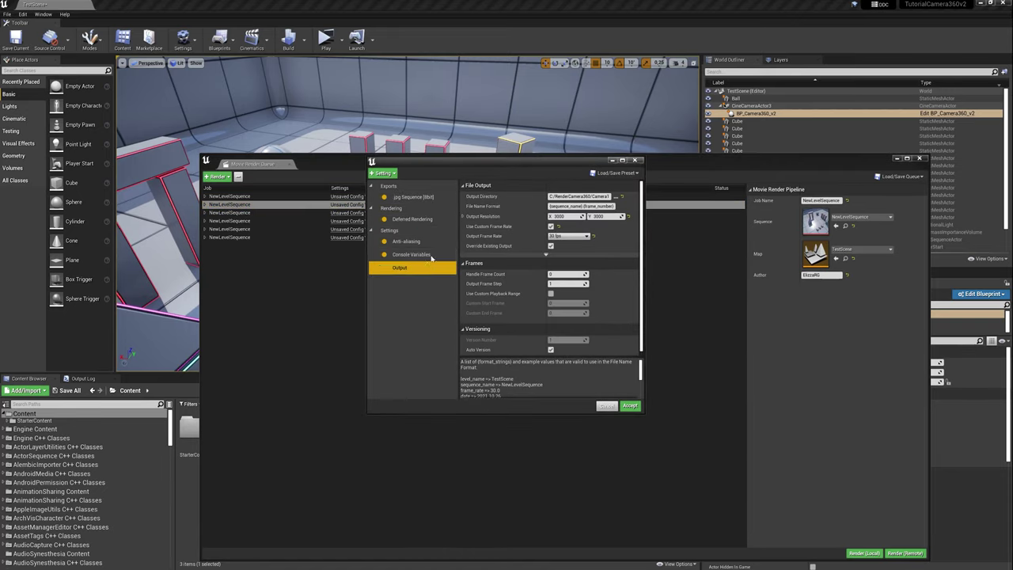
pyautogui.click(431, 255)
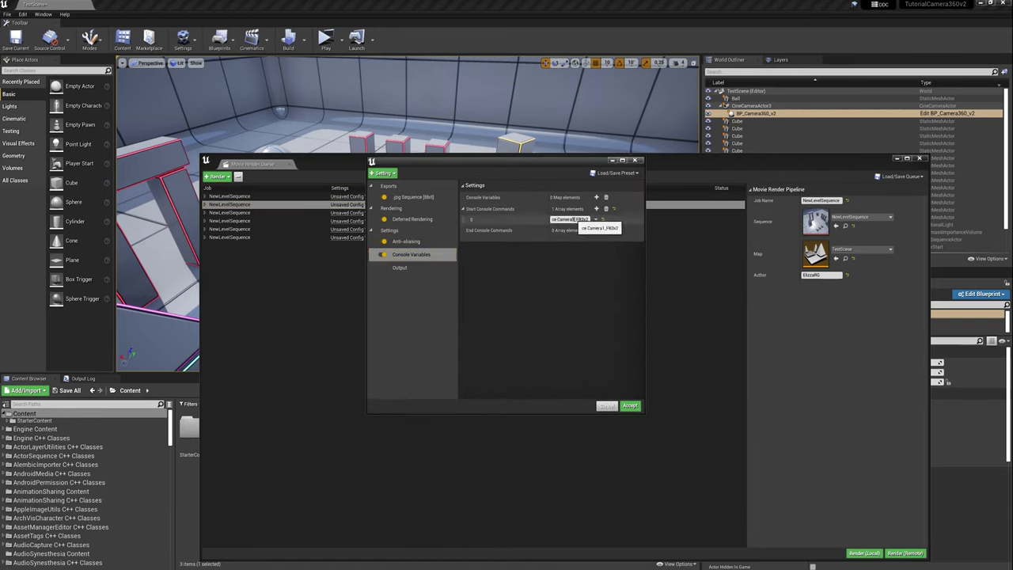
pyautogui.write('2')
pyautogui.click(399, 267)
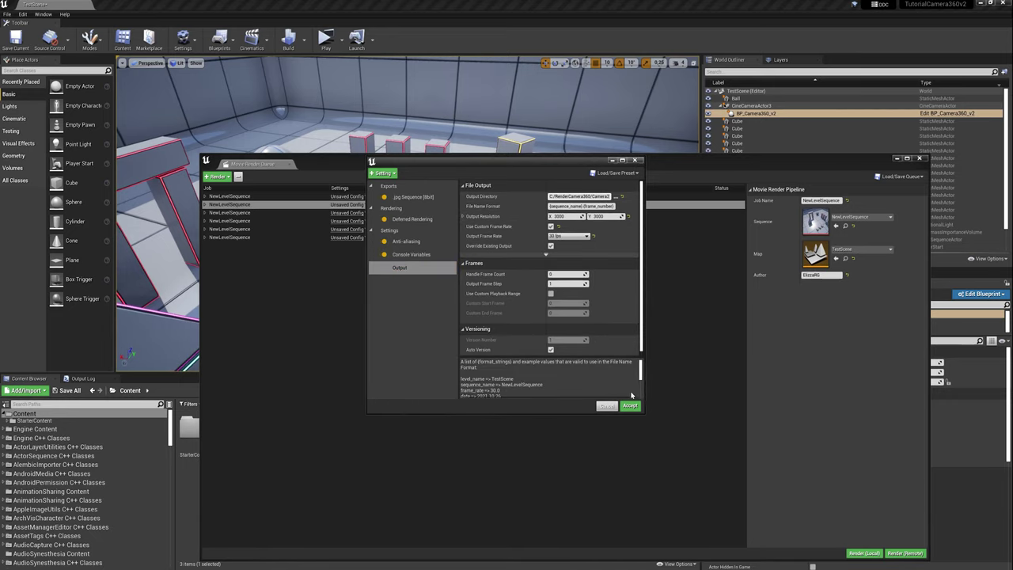
pyautogui.click(629, 406)
# Point the third job's settings at Camera3 so it renders to C:/RenderCamera360/Camera3.
pyautogui.click(358, 219)
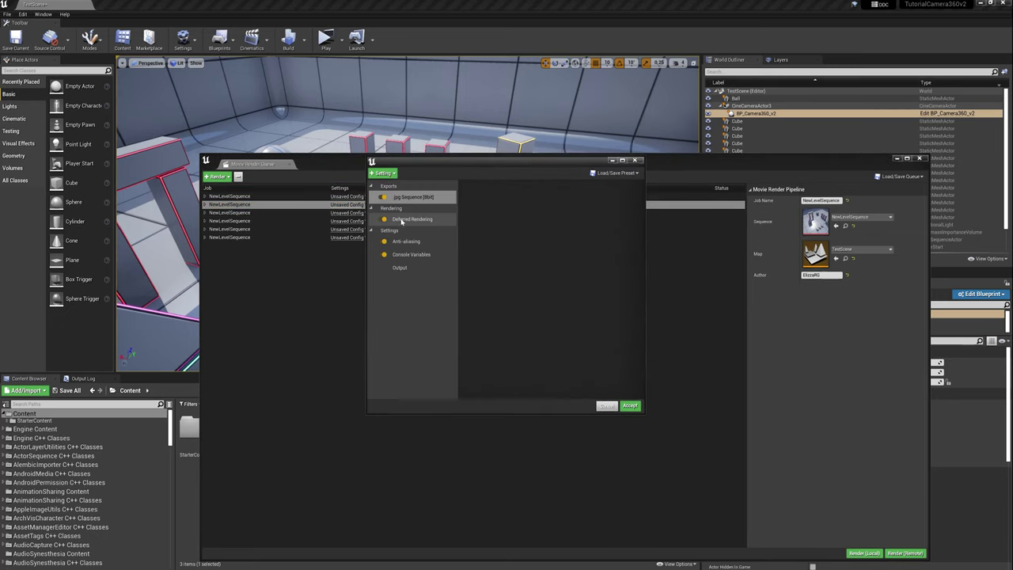
pyautogui.click(399, 267)
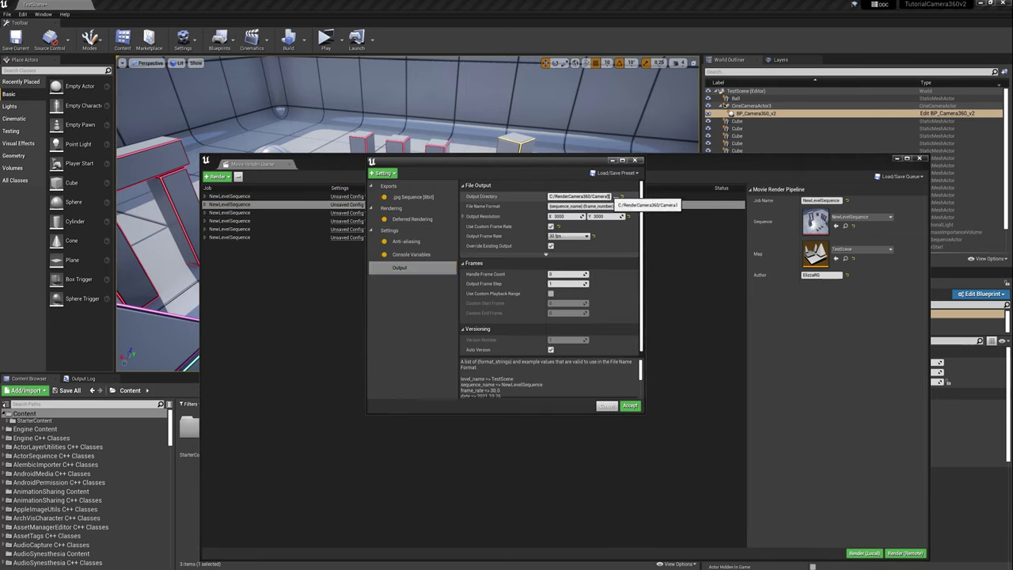
pyautogui.click(411, 254)
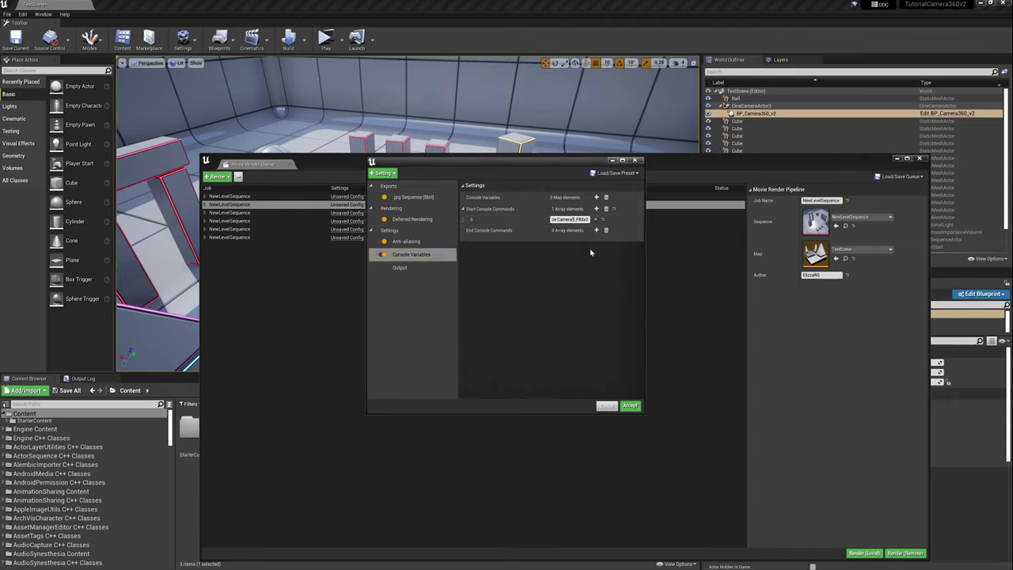
pyautogui.click(631, 406)
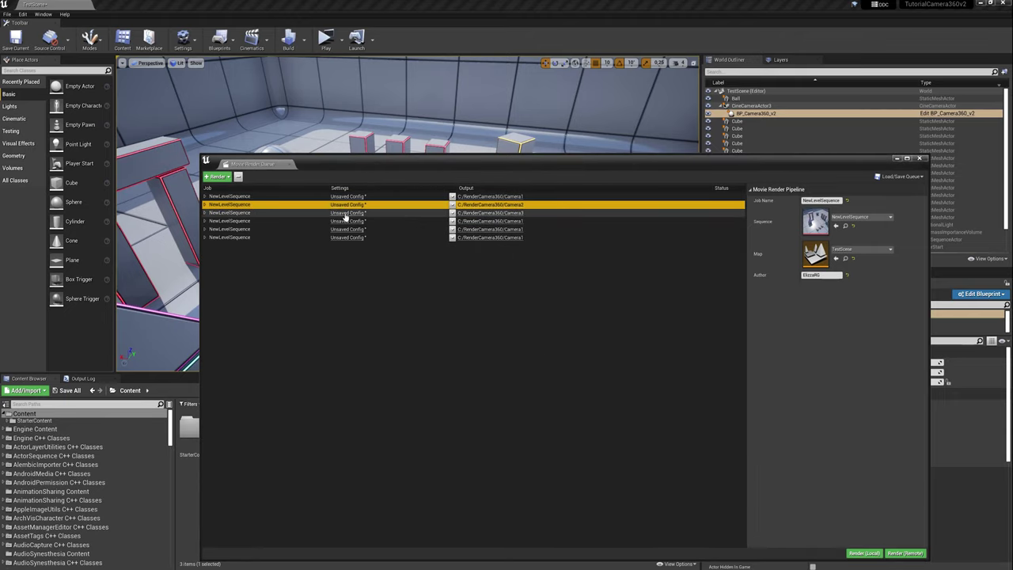
# Recheck a job's console command and output folder settings, then accept them.
pyautogui.click(342, 208)
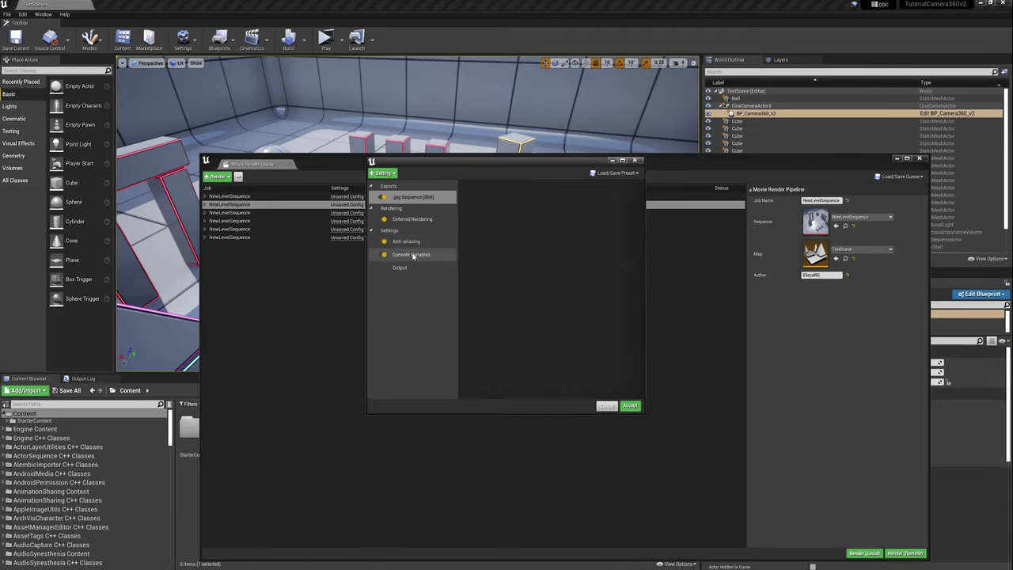
pyautogui.click(413, 255)
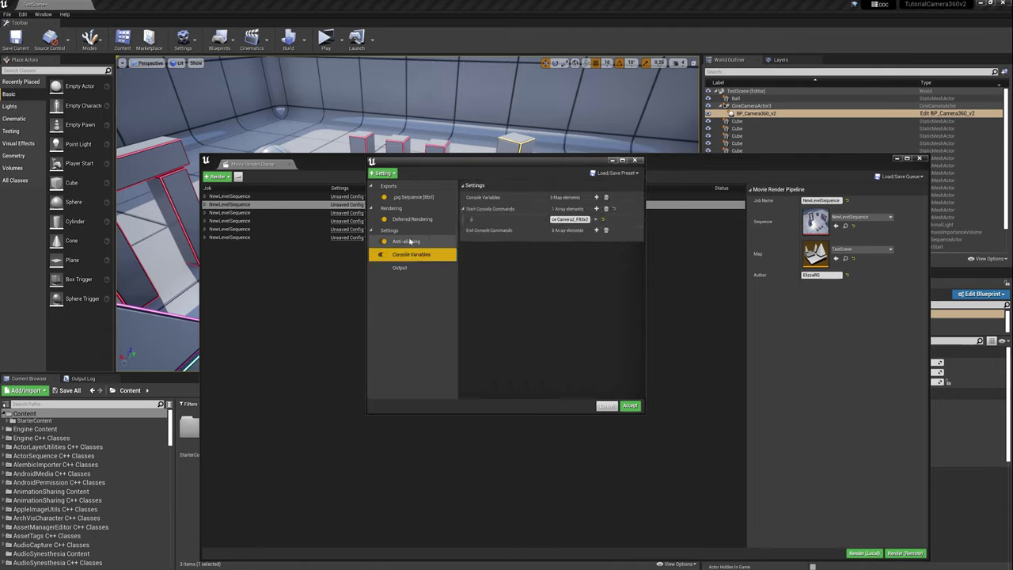
pyautogui.click(400, 268)
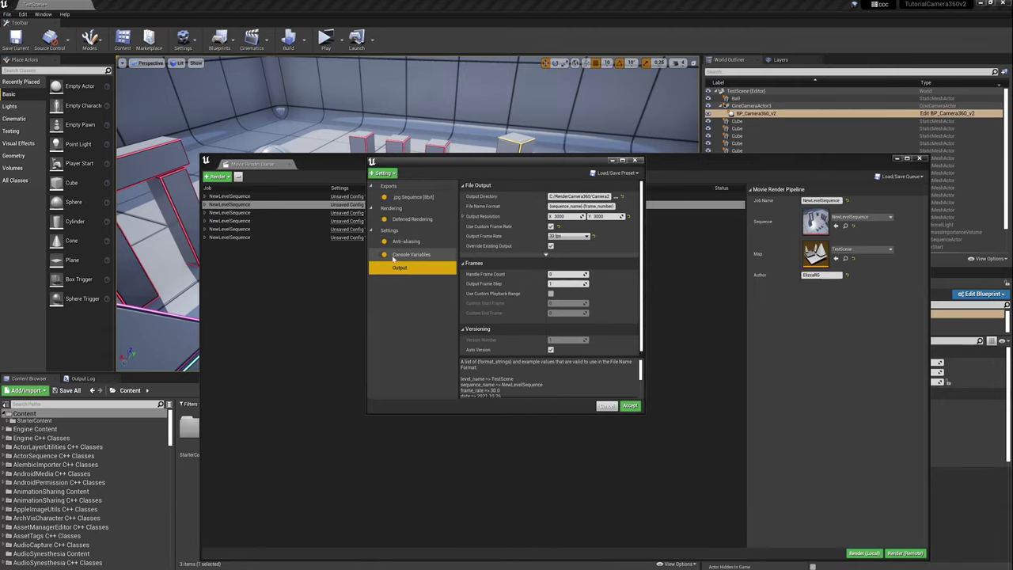
pyautogui.click(412, 254)
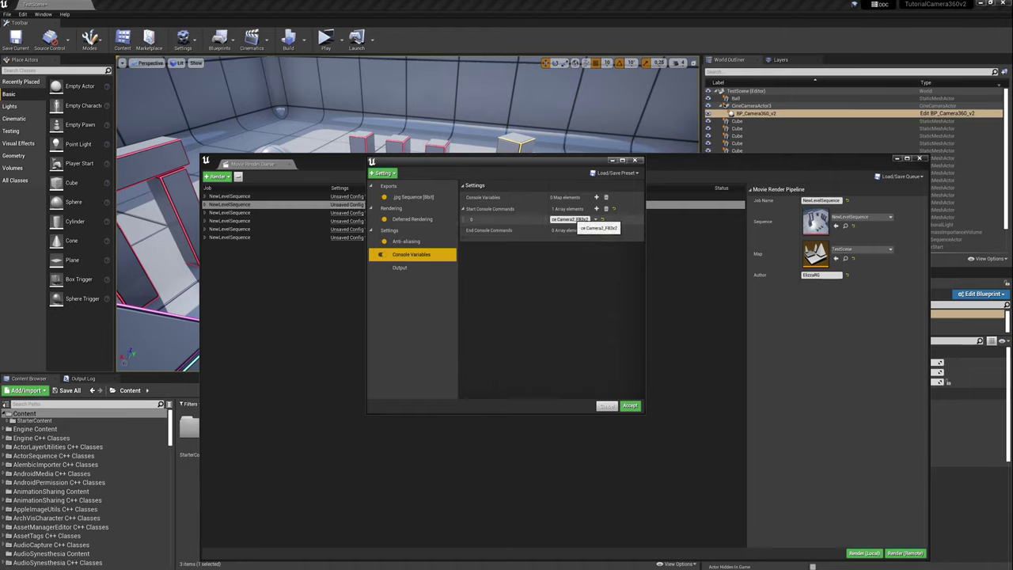
pyautogui.click(400, 268)
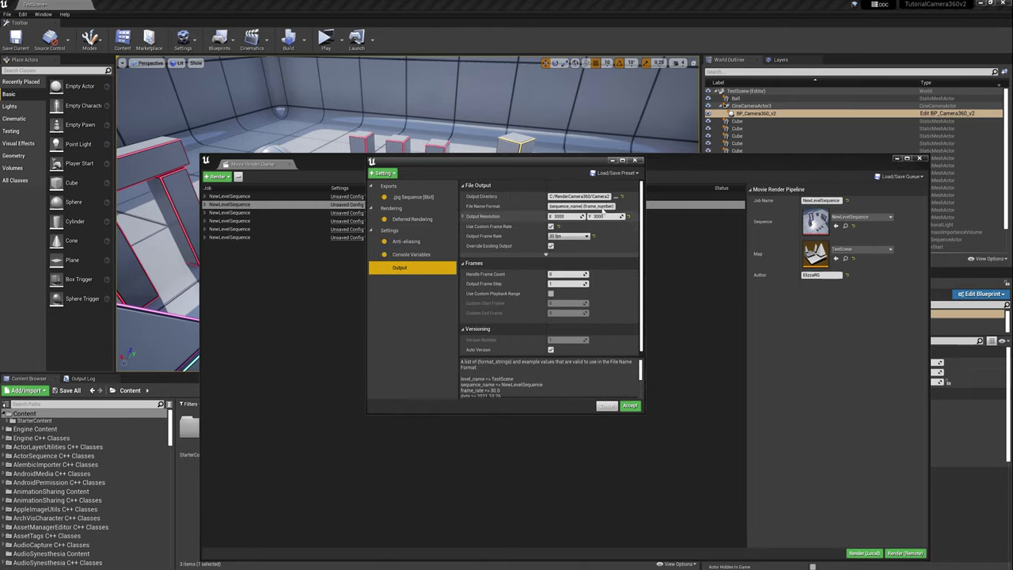
pyautogui.click(630, 405)
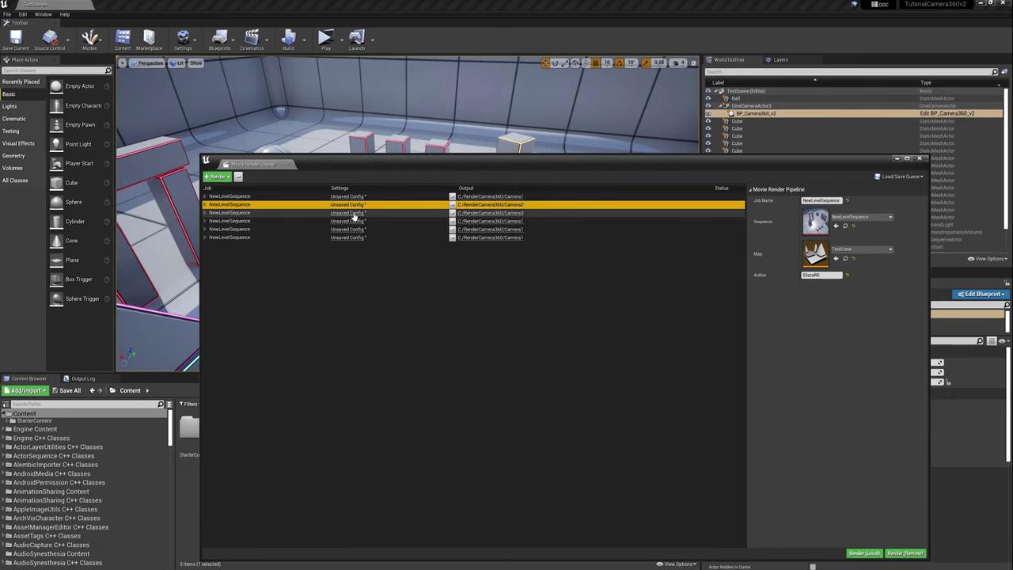
# Review the third job's deferred rendering, anti-aliasing, console command and output settings.
pyautogui.click(355, 213)
pyautogui.click(414, 220)
pyautogui.click(417, 241)
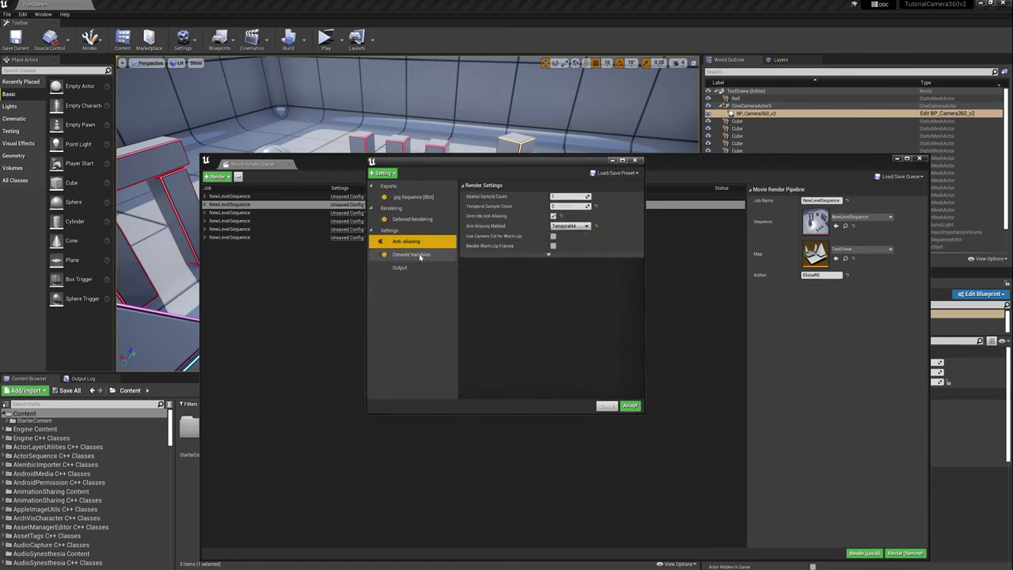
pyautogui.click(411, 255)
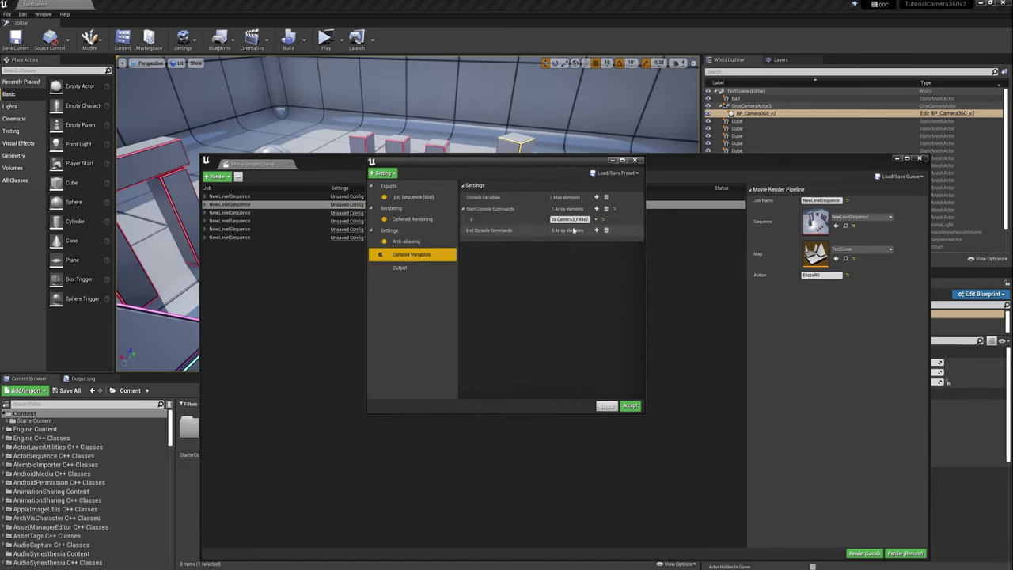
pyautogui.click(400, 267)
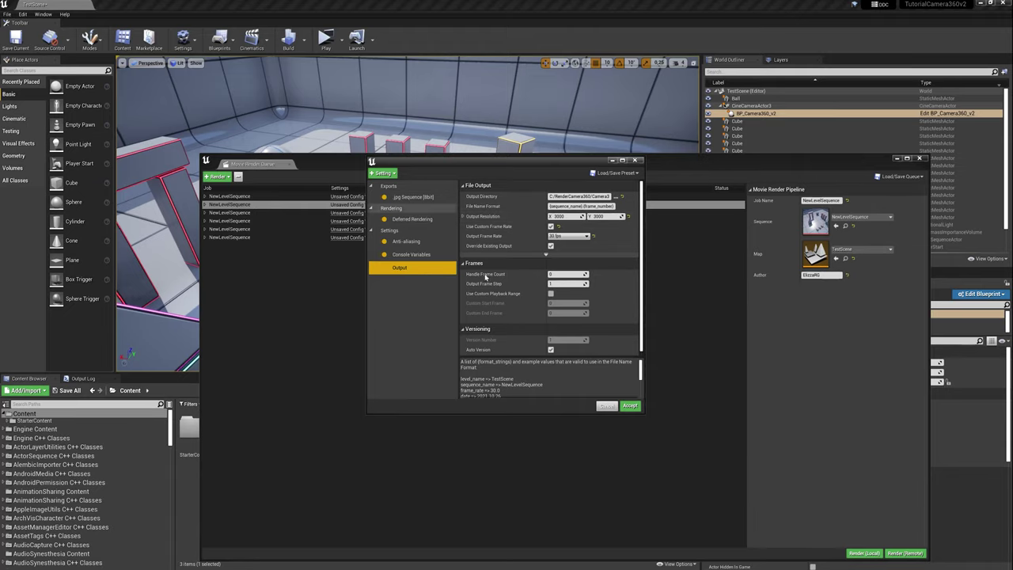
pyautogui.click(630, 406)
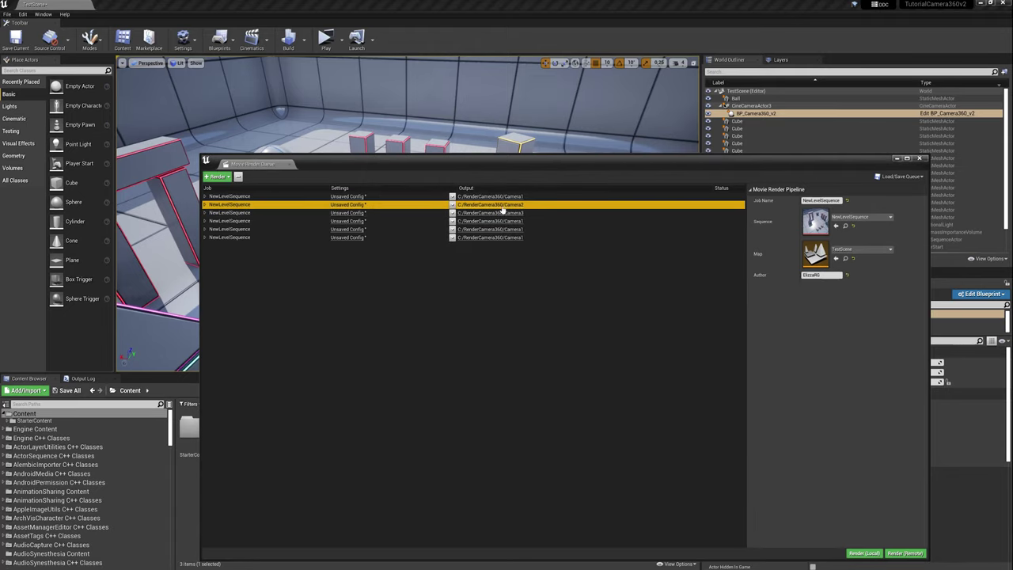
# Route the fourth and fifth jobs to C:/RenderCamera360/Camera4 and Camera5.
pyautogui.click(365, 224)
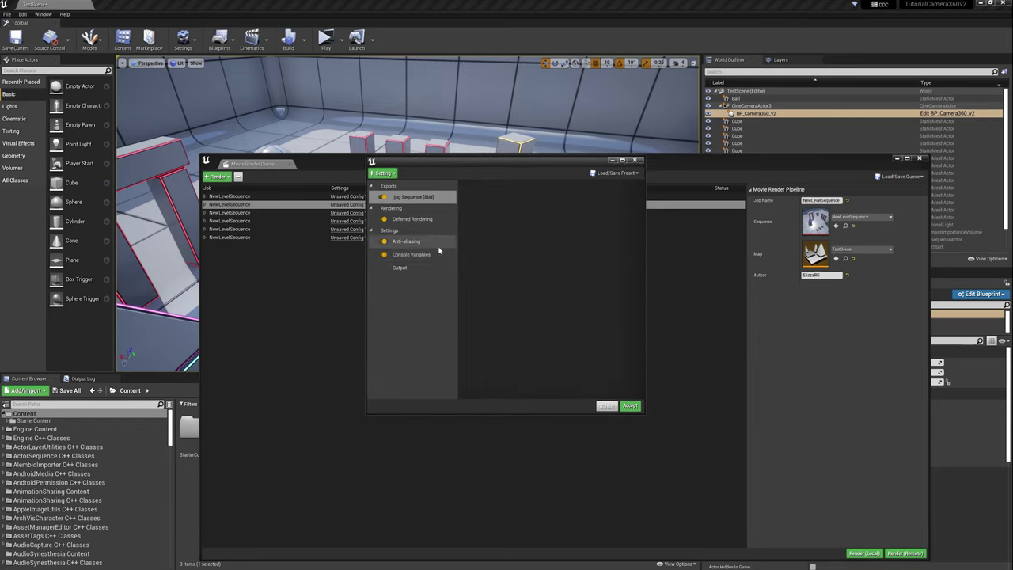
pyautogui.click(411, 255)
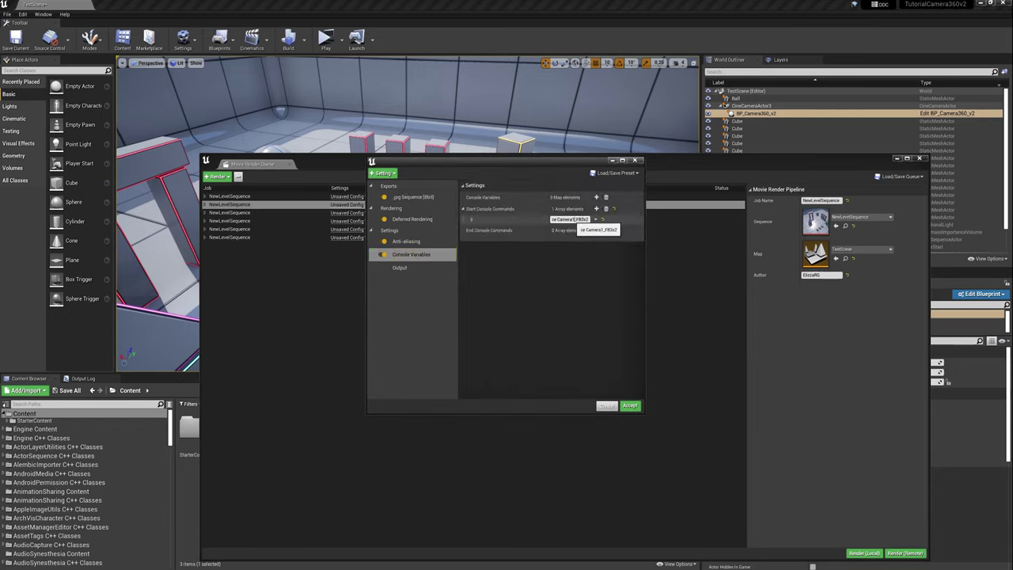
pyautogui.click(421, 268)
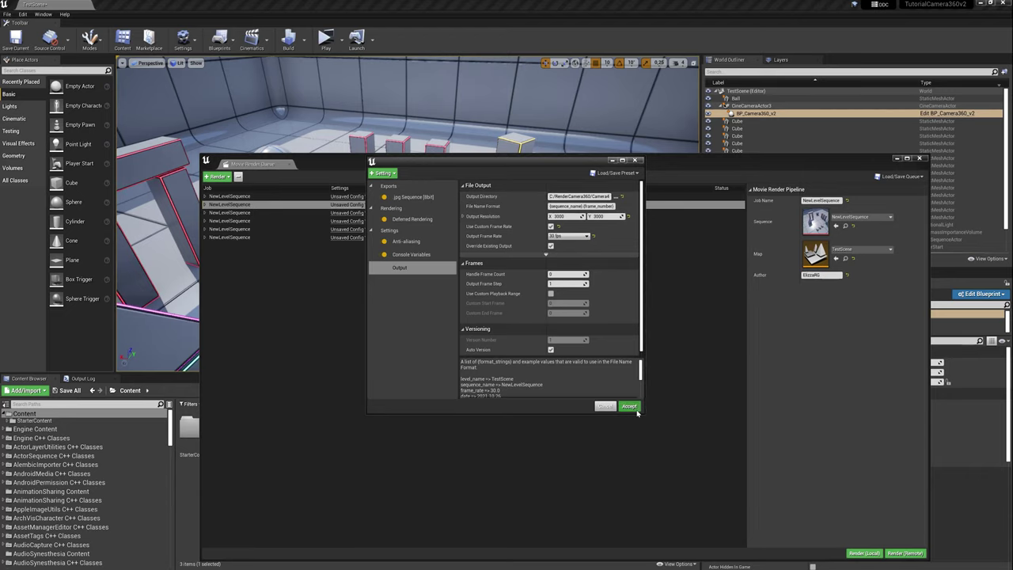
pyautogui.click(629, 406)
pyautogui.click(356, 230)
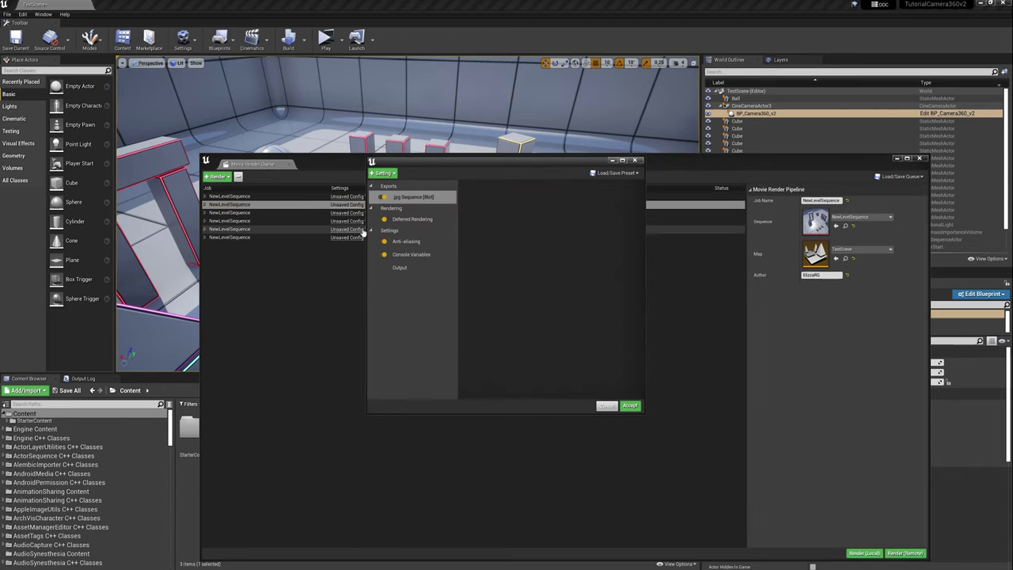
pyautogui.click(400, 268)
pyautogui.click(412, 254)
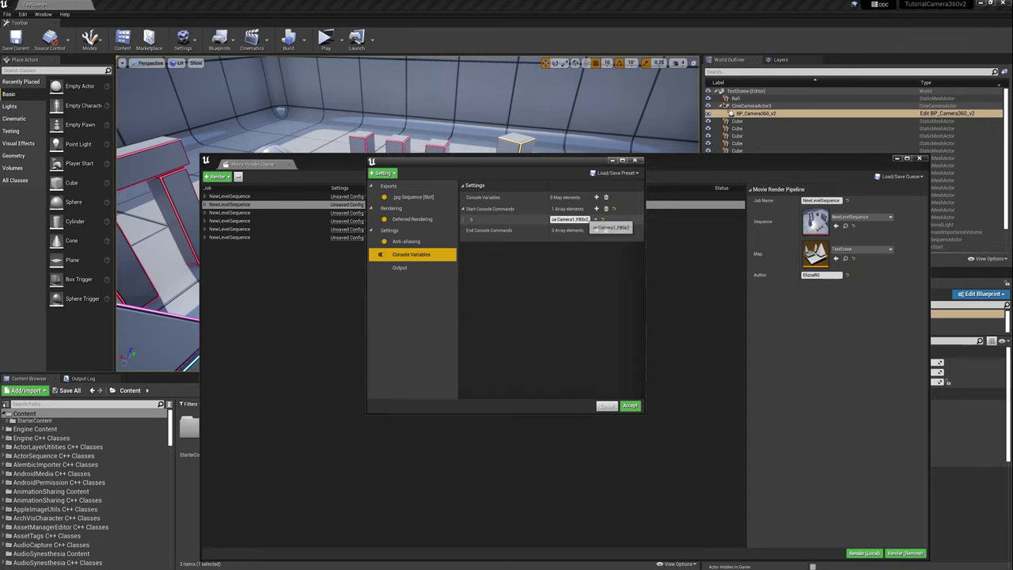
pyautogui.click(399, 268)
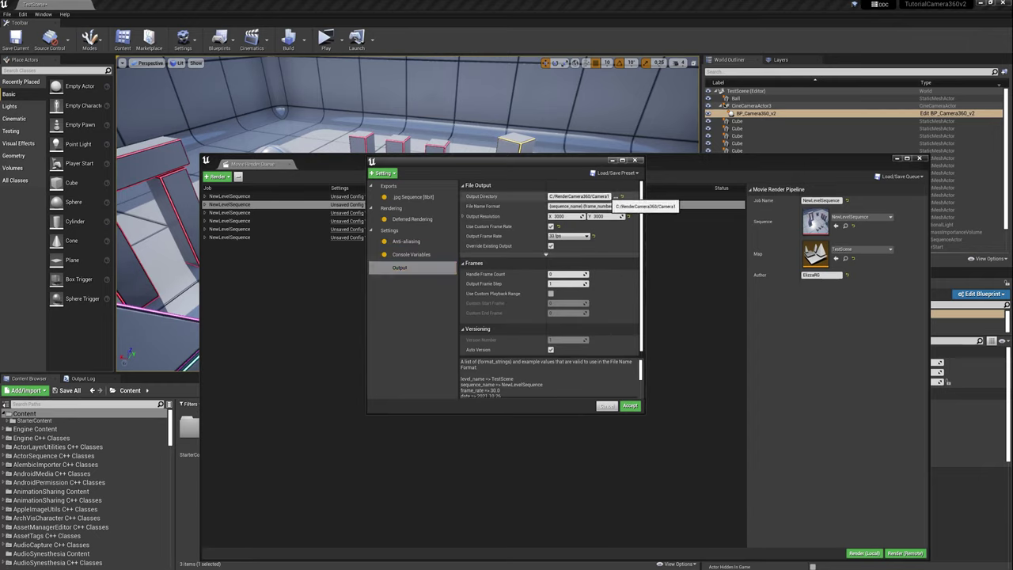
pyautogui.click(631, 405)
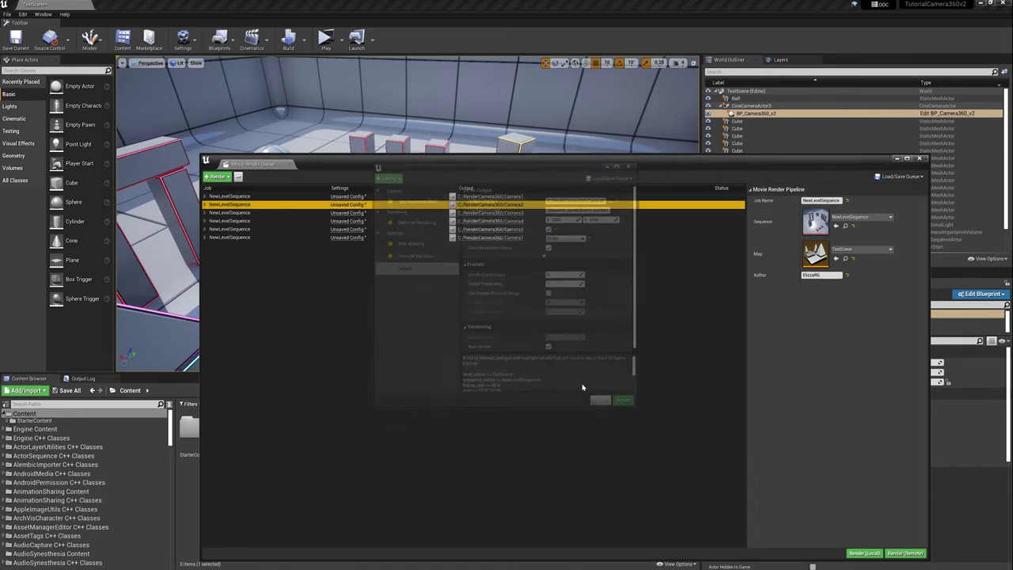
# Change the sixth job's start console command to ce Camera6_FB3x2 and accept its settings.
pyautogui.click(340, 237)
pyautogui.click(419, 254)
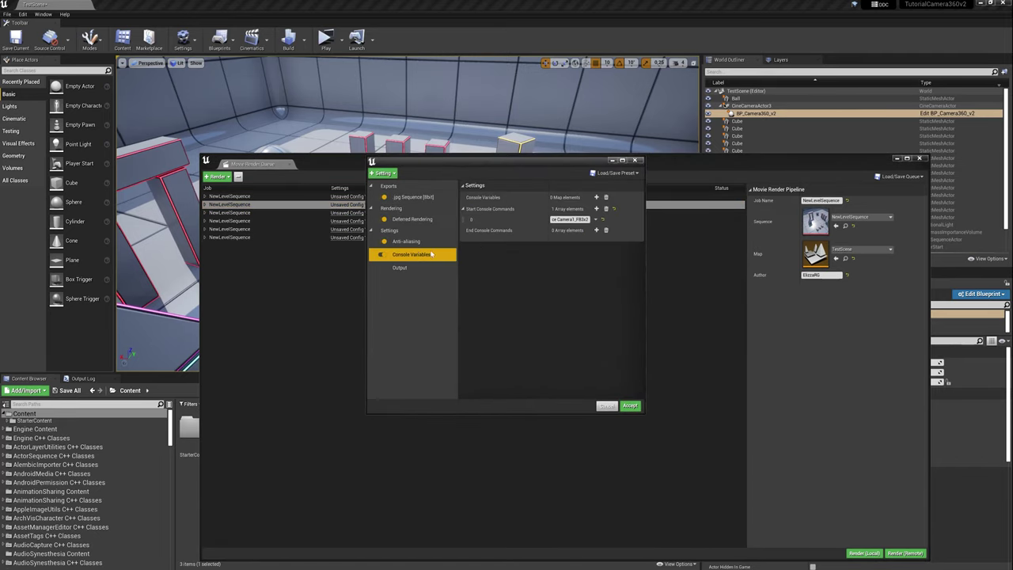
pyautogui.click(586, 219)
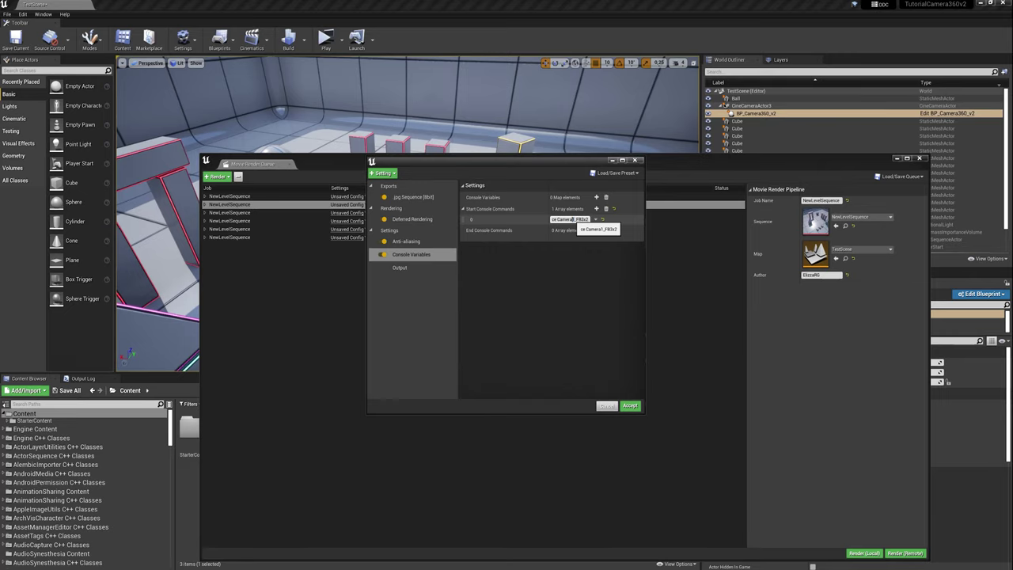
pyautogui.press('BackSpace')
pyautogui.write('6')
pyautogui.click(402, 267)
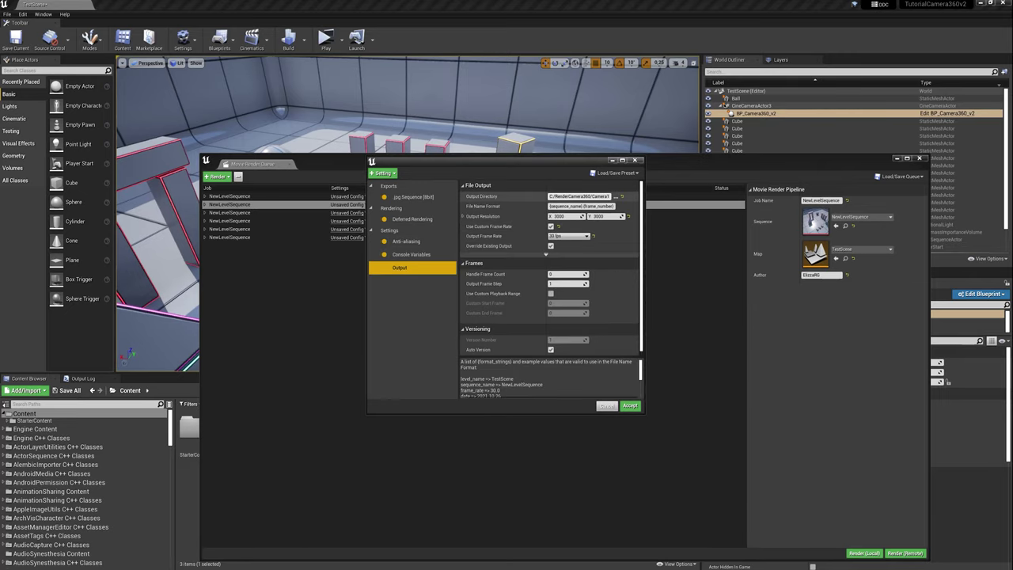
pyautogui.click(630, 405)
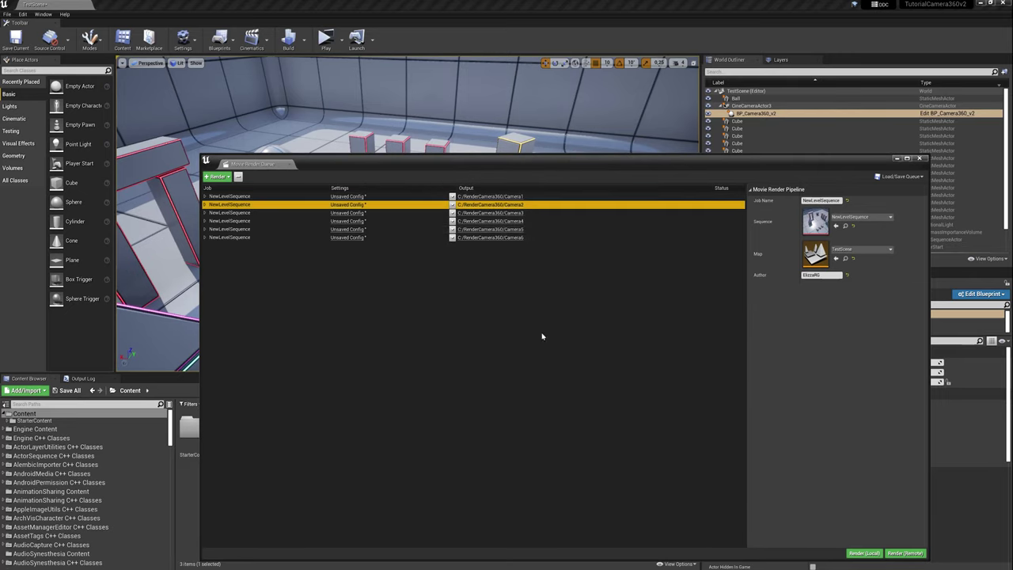
# Rearrange the render queue and Sequencer windows so the scene and NewLevelSequence are visible.
pyautogui.moveTo(479, 163); pyautogui.dragTo(447, 113)
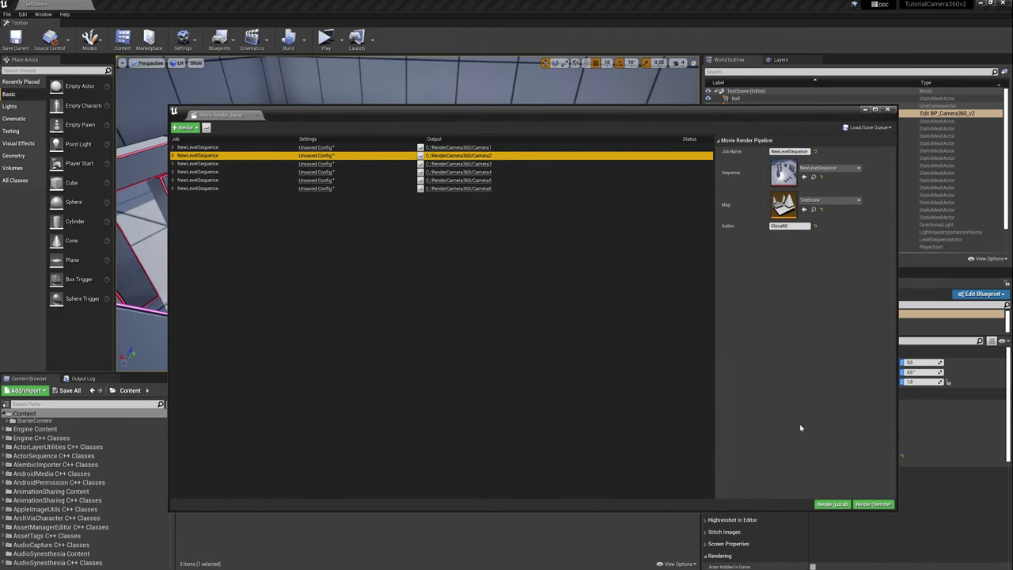
pyautogui.moveTo(621, 118); pyautogui.dragTo(530, 342)
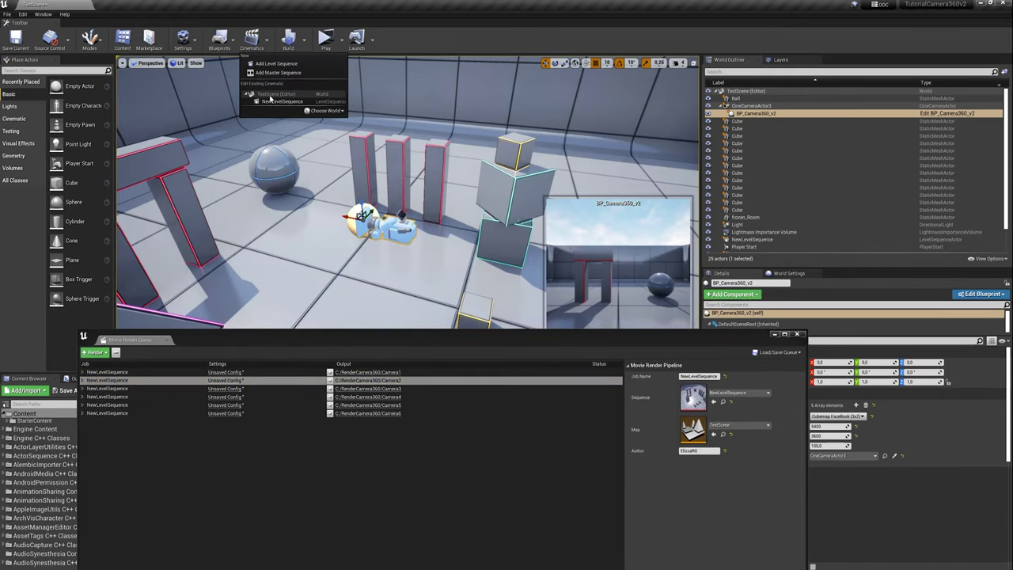
pyautogui.moveTo(382, 426); pyautogui.dragTo(566, 314)
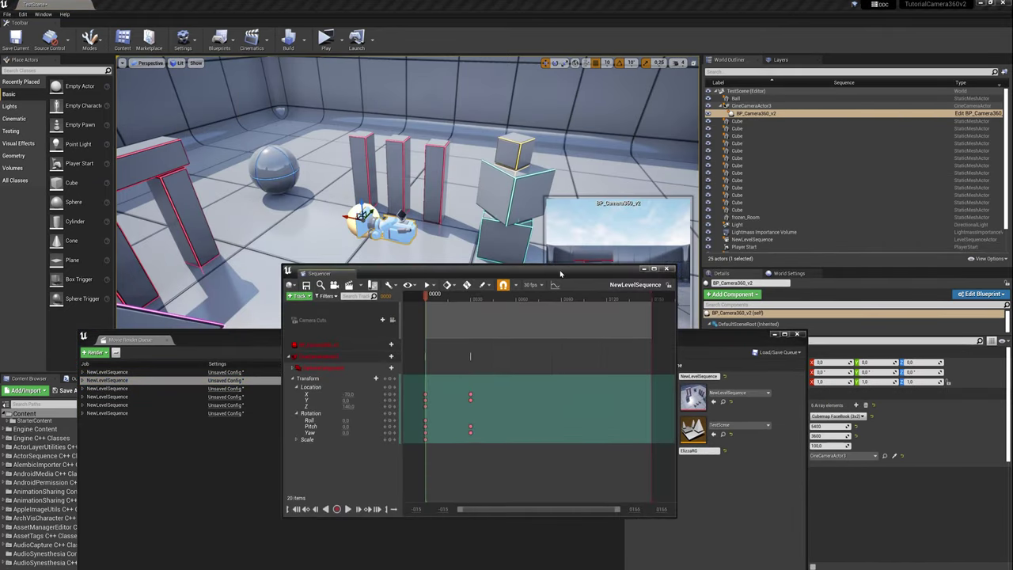
# Inspect the camera cut section's frame range, then select BP_Camera360_v2 in the scene.
pyautogui.click(338, 388)
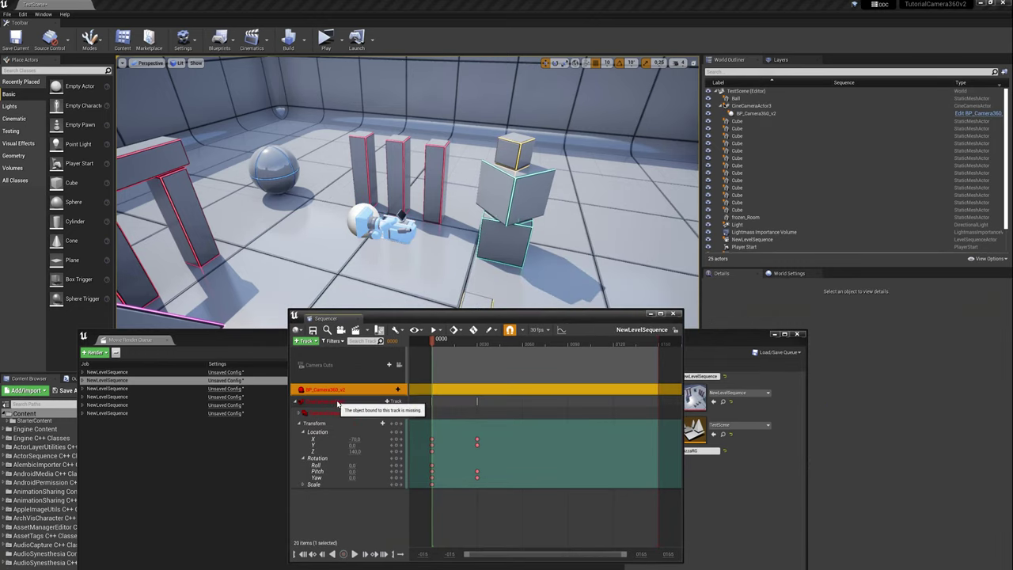
pyautogui.click(443, 380)
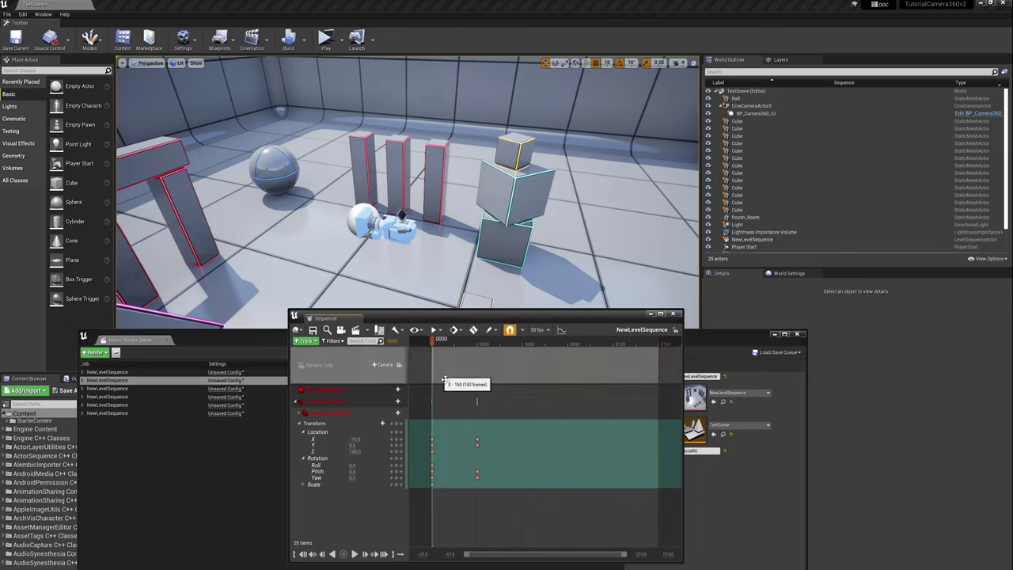
pyautogui.rightClick(453, 368)
pyautogui.moveTo(455, 415)
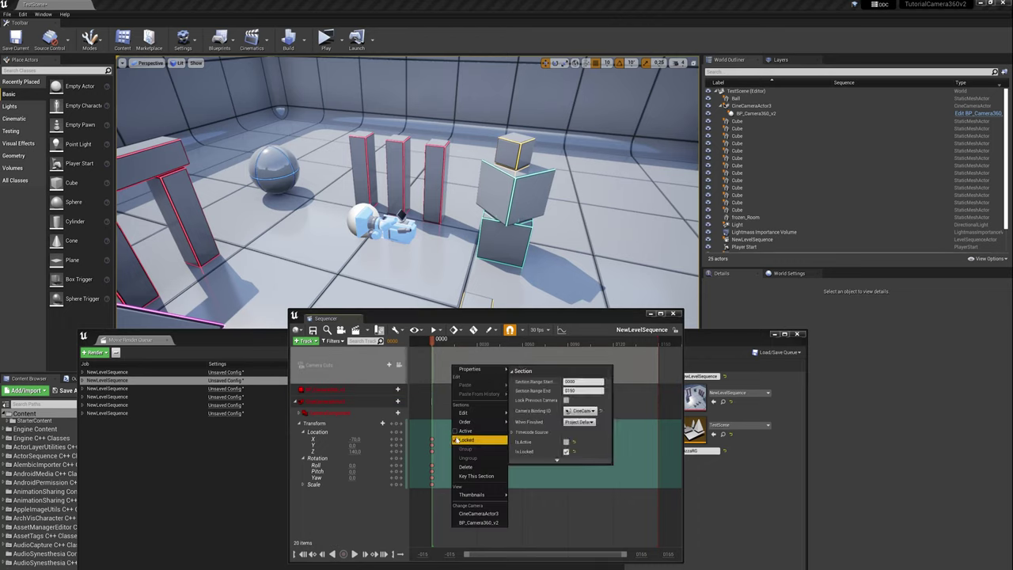
pyautogui.click(336, 390)
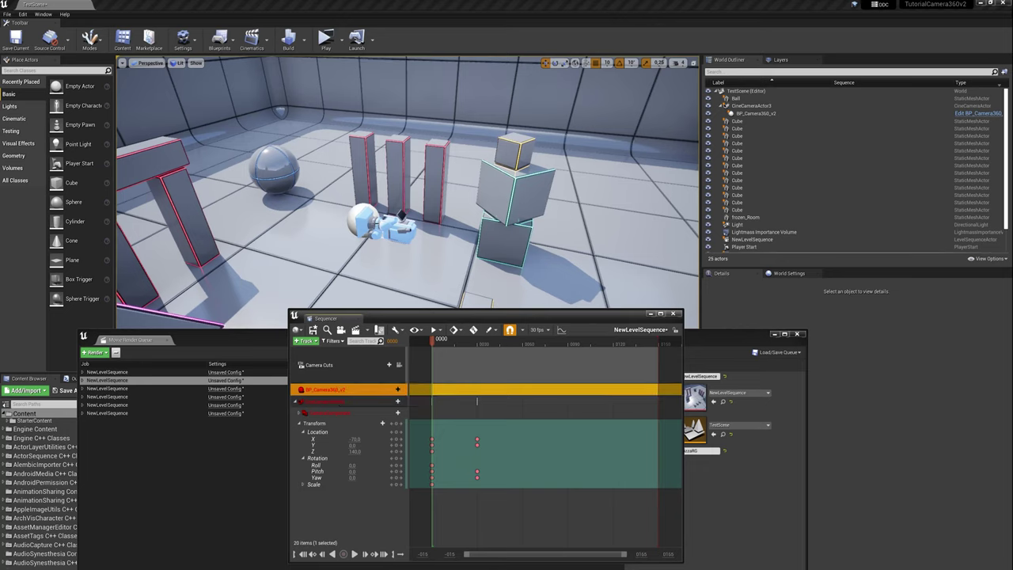
pyautogui.click(336, 390)
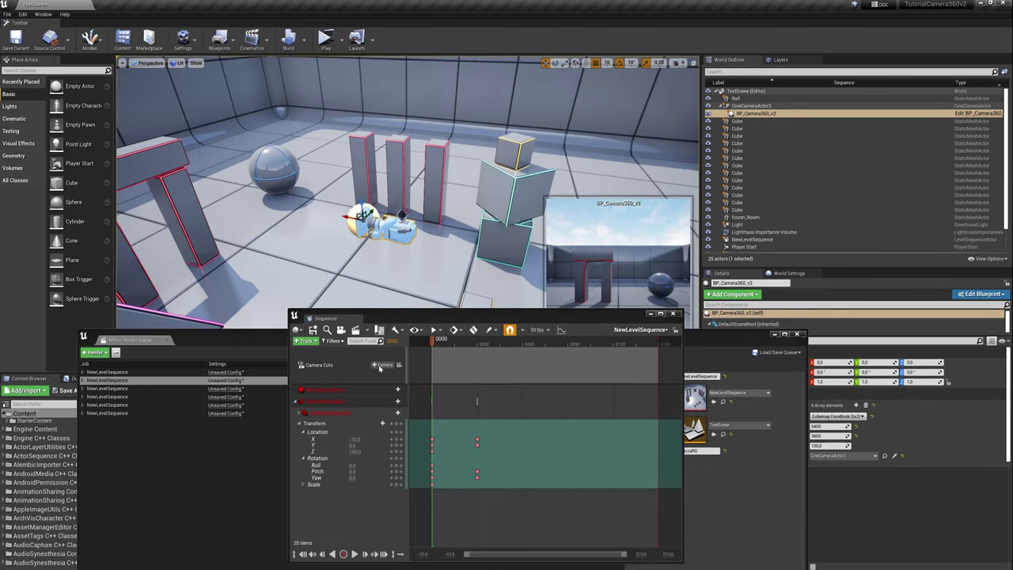
# Bind the BP_Camera360_v2 track to the selected scene actor with Replace with Selected.
pyautogui.rightClick(340, 394)
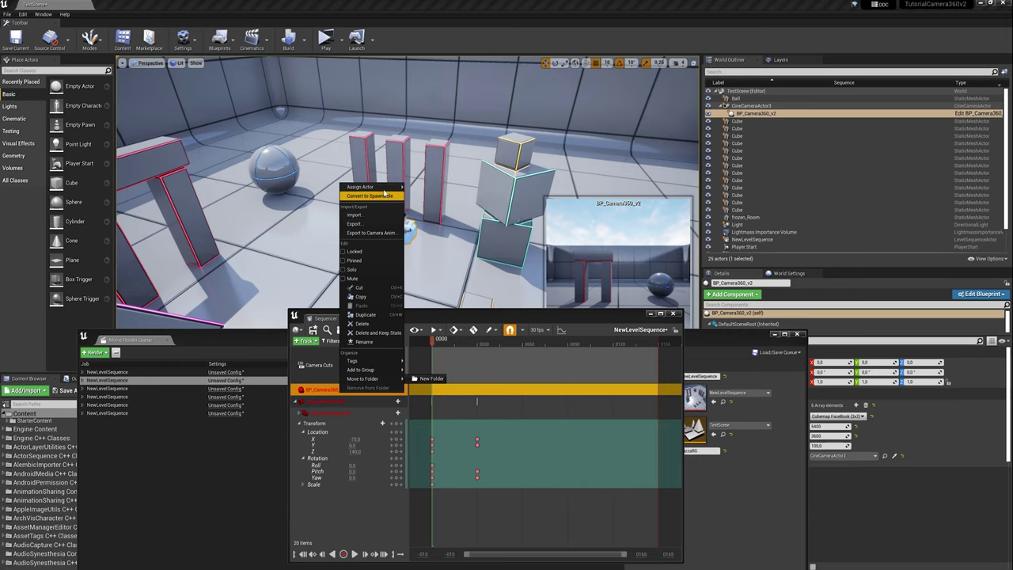
pyautogui.moveTo(384, 186)
pyautogui.click(428, 195)
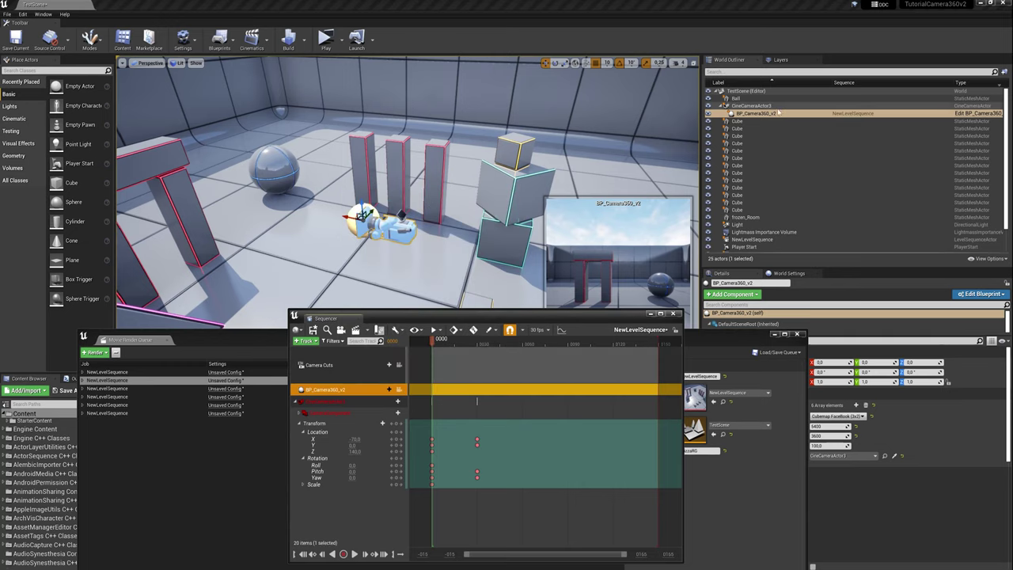
# Remove all bindings from the CineCameraActor3 track, rebind it to CineCameraActor3, and scrub to verify.
pyautogui.click(336, 402)
pyautogui.rightClick(340, 402)
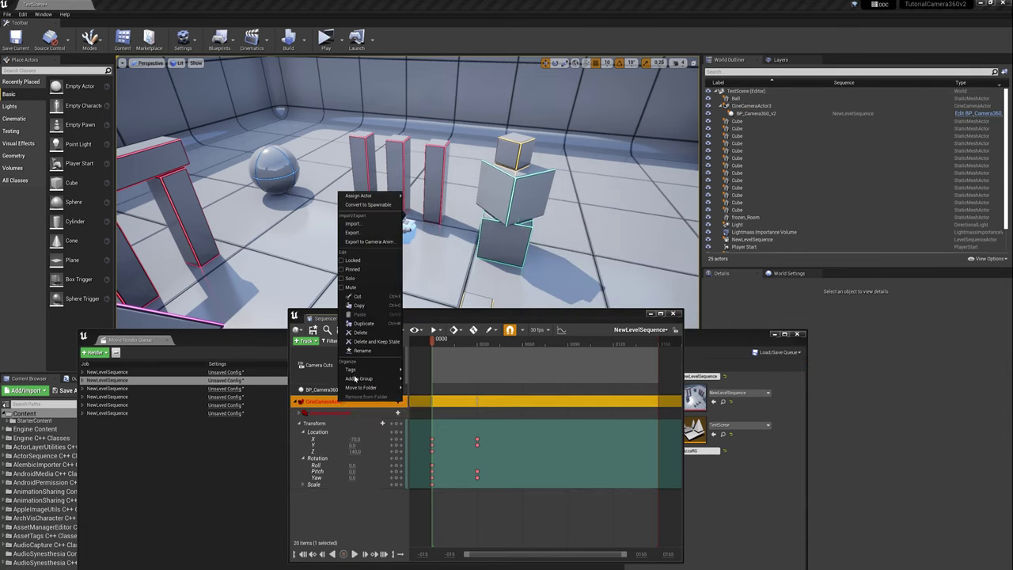
pyautogui.moveTo(379, 200)
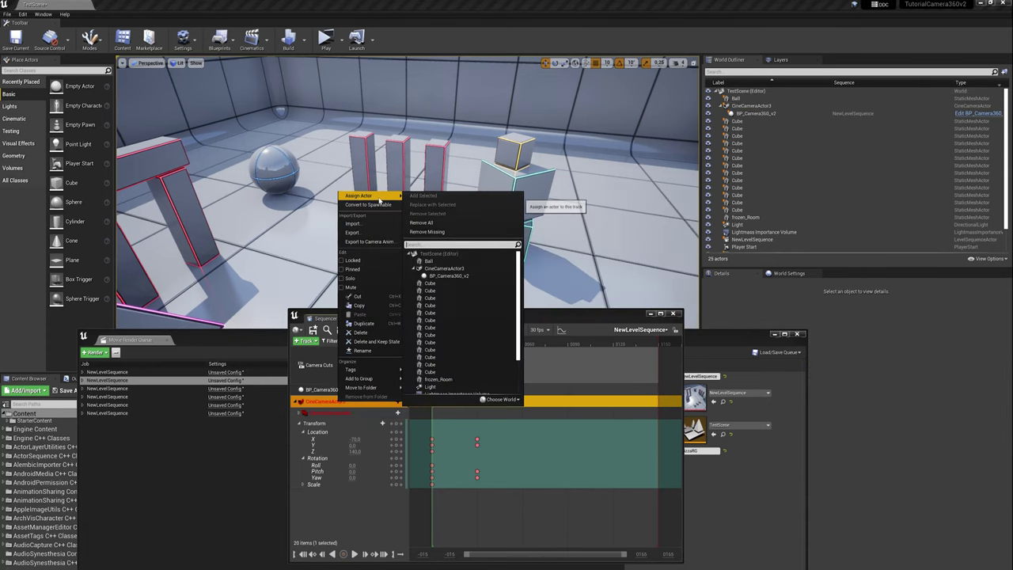
pyautogui.click(427, 222)
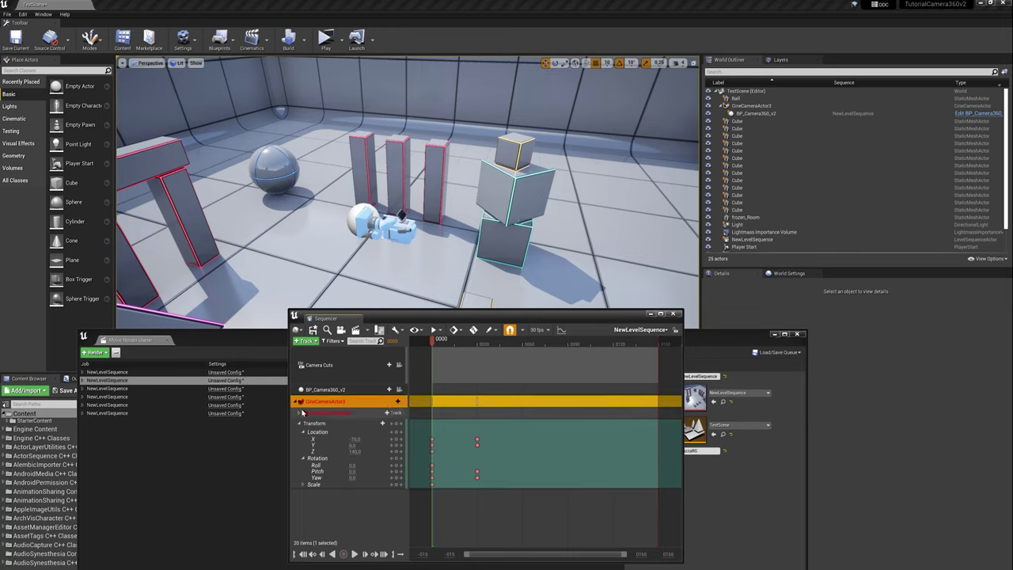
pyautogui.click(296, 402)
pyautogui.doubleClick(321, 402)
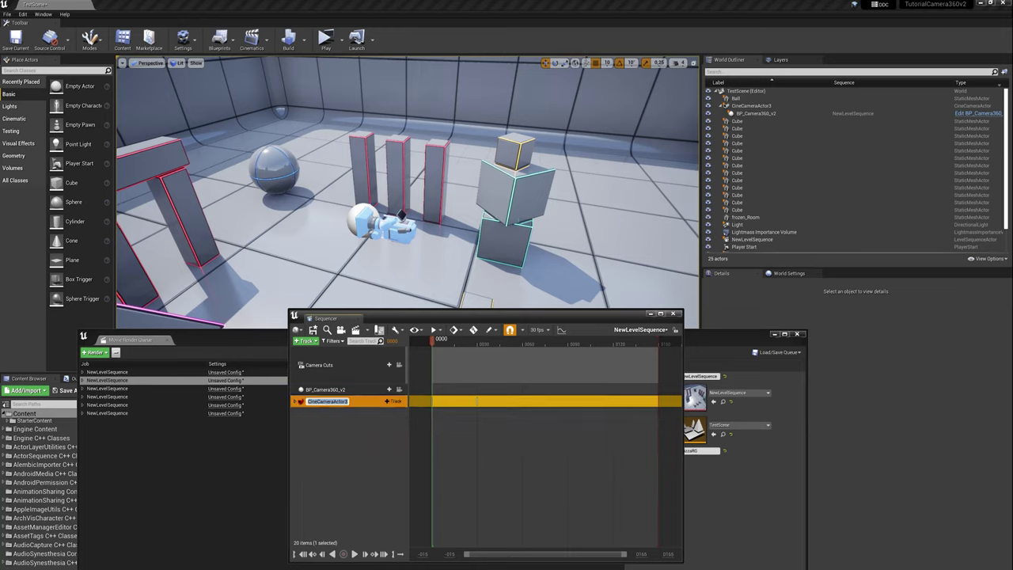
pyautogui.click(324, 402)
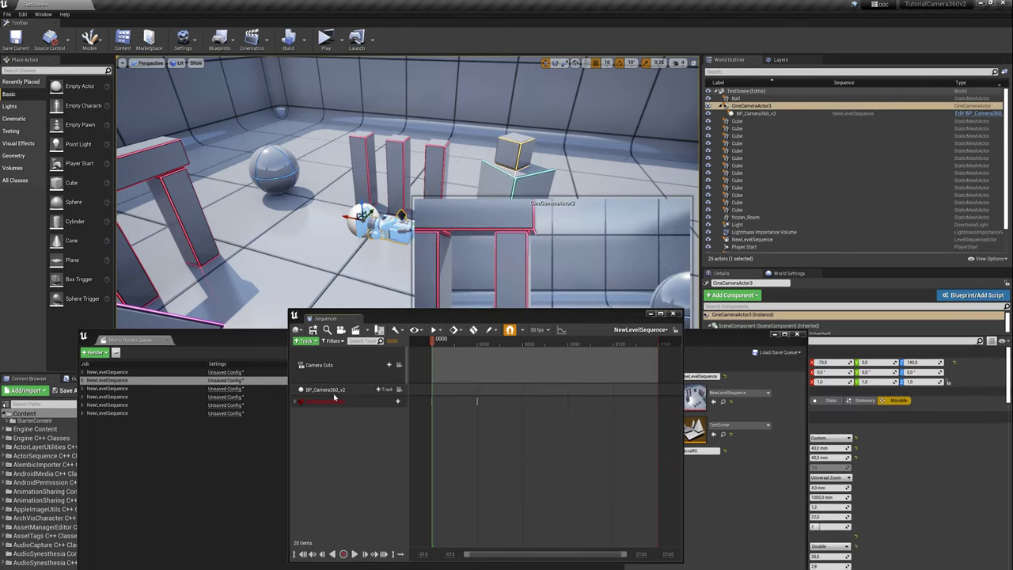
pyautogui.rightClick(338, 406)
pyautogui.moveTo(368, 198)
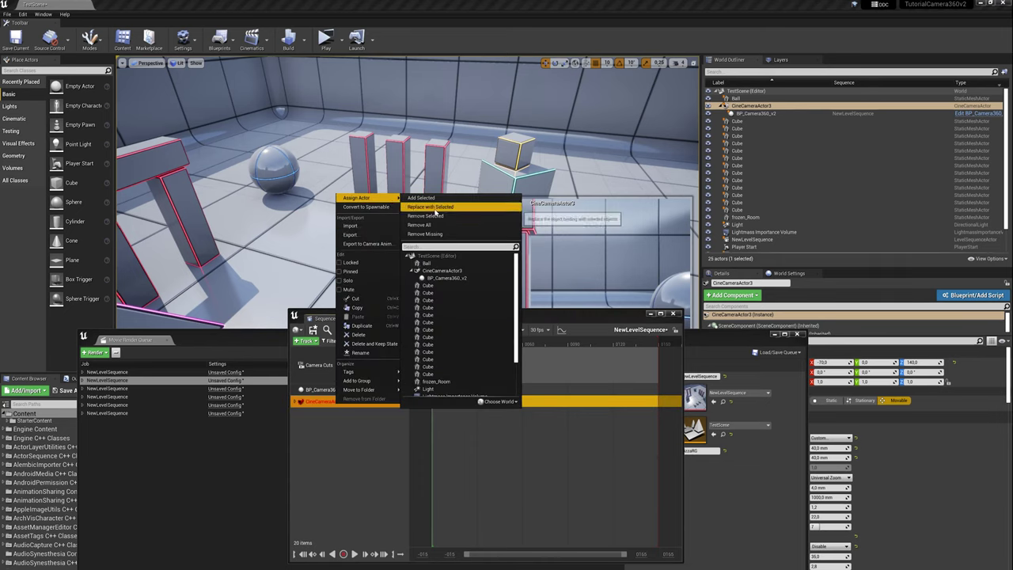
pyautogui.click(424, 197)
pyautogui.moveTo(433, 341)
pyautogui.mouseDown()
pyautogui.moveTo(447, 340)
pyautogui.moveTo(433, 341)
pyautogui.mouseUp()
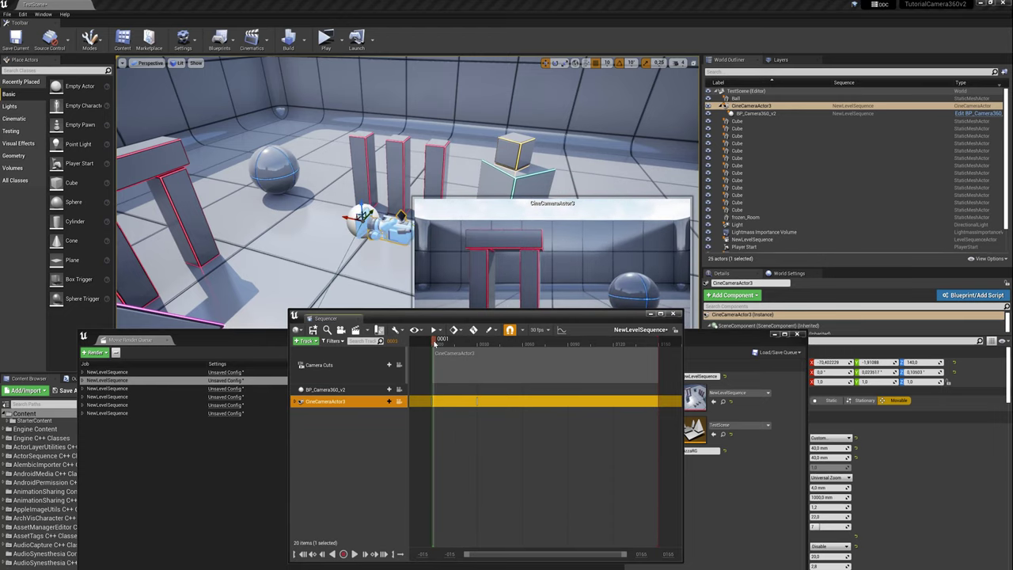
# Make BP_Camera360_v2 the Camera Cuts camera and scrub to preview the cut.
pyautogui.click(462, 375)
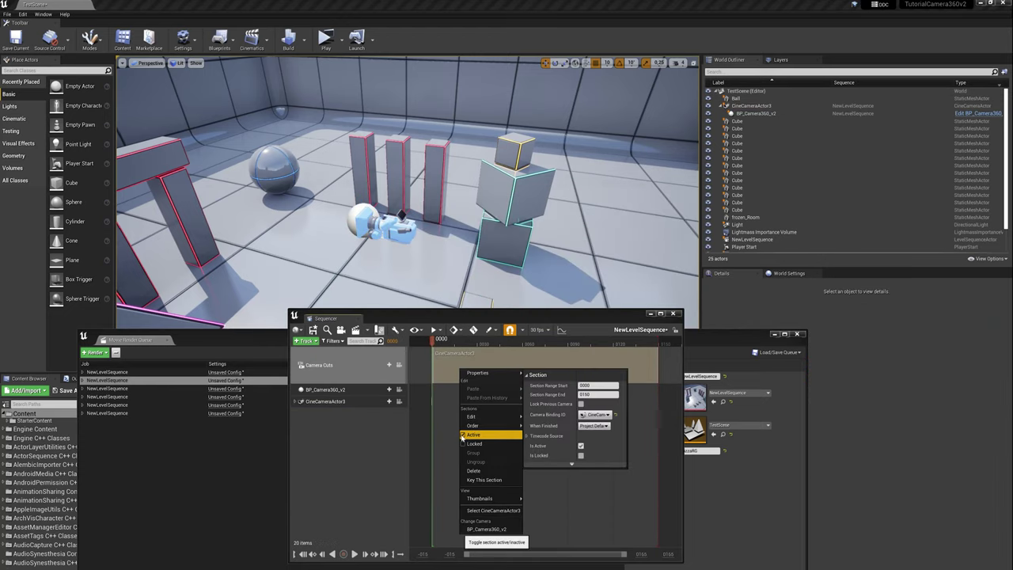
pyautogui.click(440, 375)
pyautogui.click(333, 389)
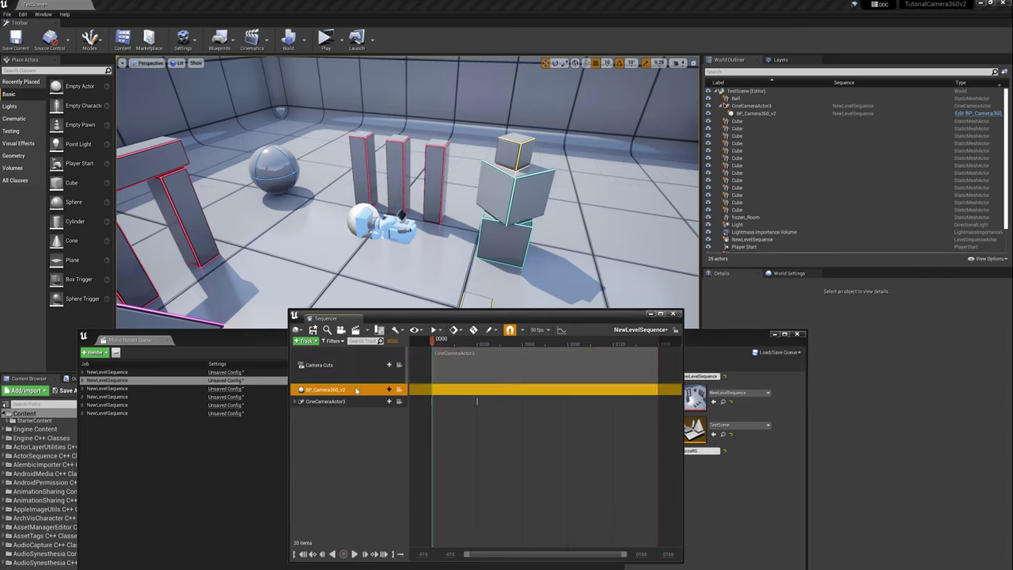
pyautogui.click(384, 365)
pyautogui.click(402, 392)
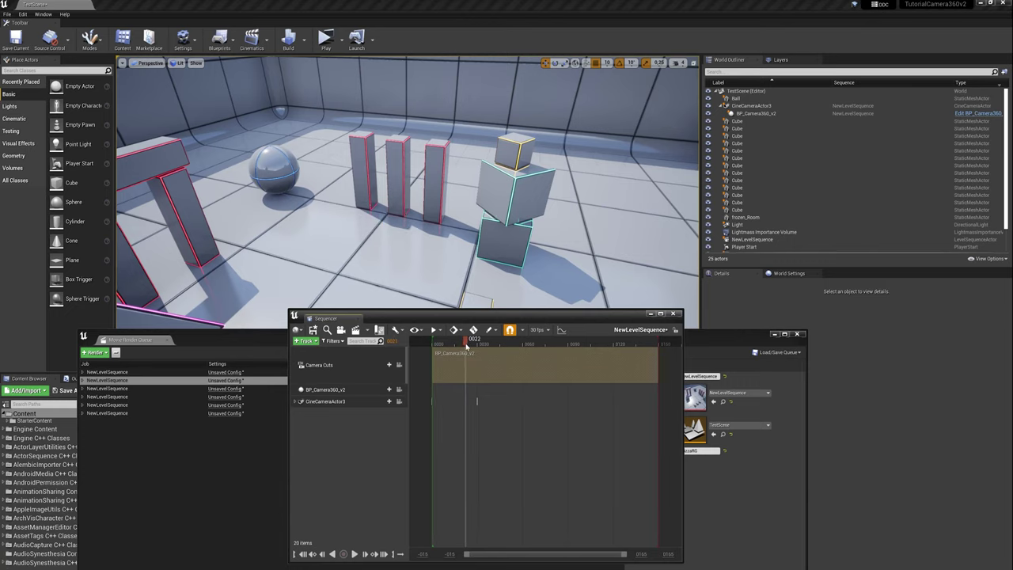
pyautogui.moveTo(438, 343); pyautogui.dragTo(434, 348)
# Lock the viewport to the camera cut, shorten the playback range, and raise the render queue.
pyautogui.click(400, 366)
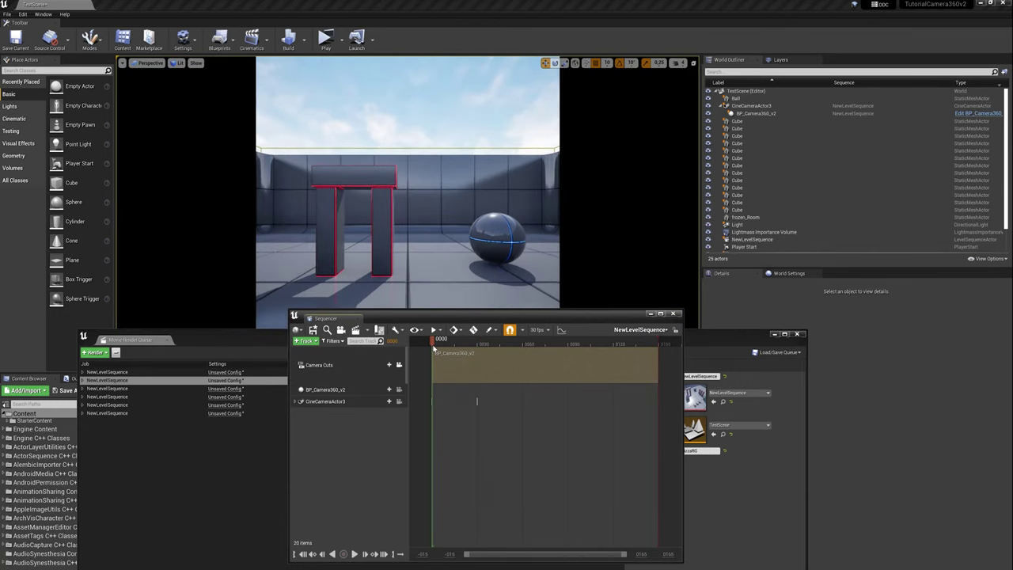
pyautogui.moveTo(663, 340)
pyautogui.mouseDown()
pyautogui.moveTo(435, 348)
pyautogui.moveTo(370, 269)
pyautogui.moveTo(406, 290)
pyautogui.moveTo(376, 292)
pyautogui.mouseUp()
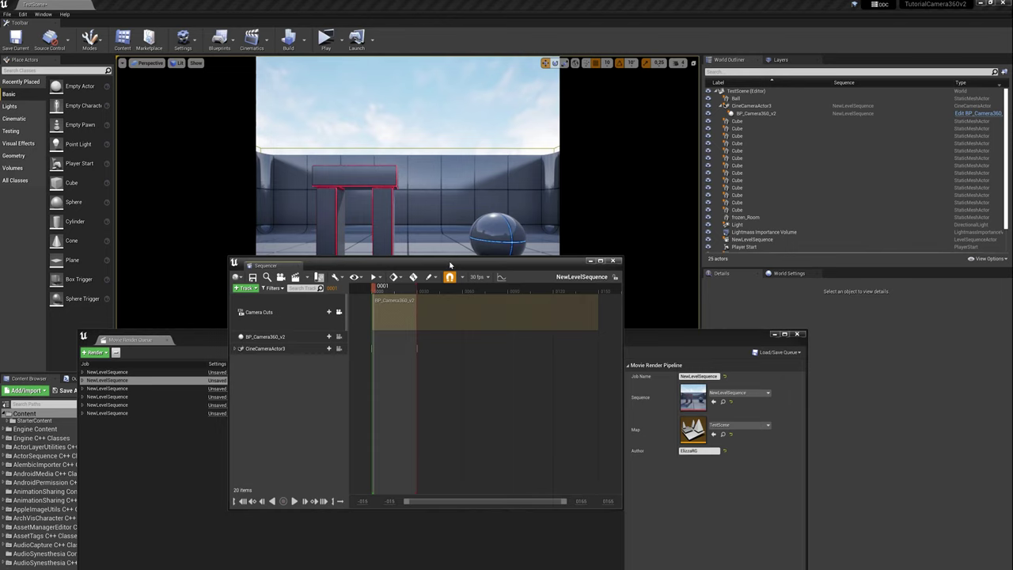
pyautogui.moveTo(450, 264)
pyautogui.mouseDown()
pyautogui.moveTo(446, 344)
pyautogui.moveTo(431, 105)
pyautogui.mouseUp()
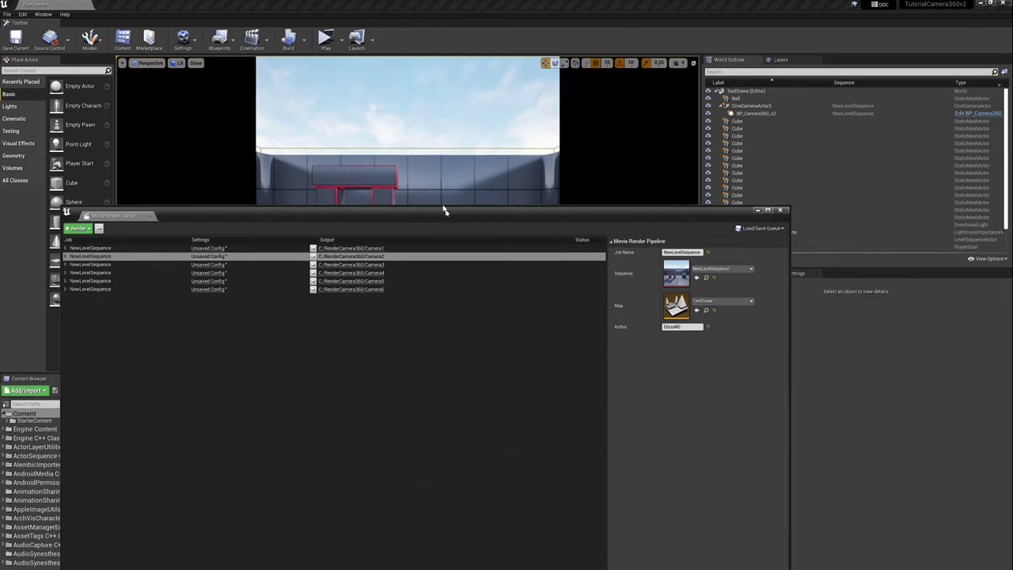
# Render all six queued NewLevelSequence jobs with Render (Local).
pyautogui.click(710, 497)
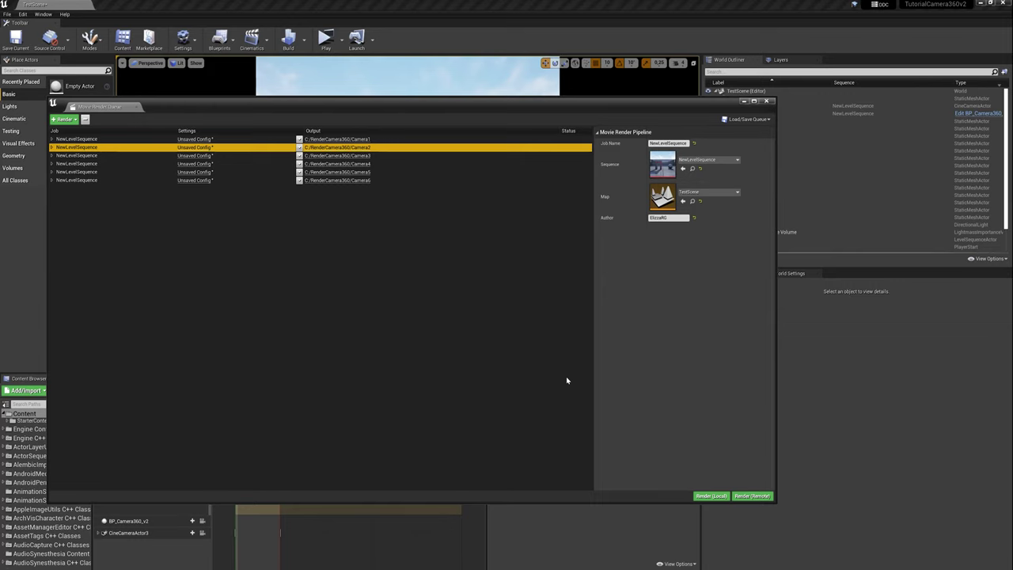
# Move the render queue aside and expand BP_Camera360_v2's Stitch Images settings.
pyautogui.moveTo(743, 101); pyautogui.dragTo(499, 116)
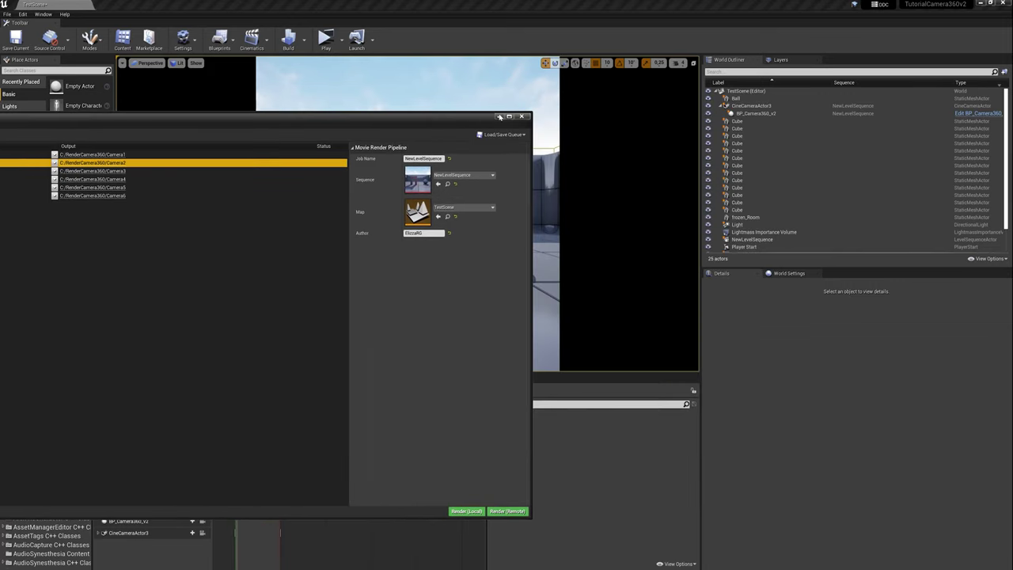
pyautogui.click(752, 113)
pyautogui.scroll(-3, 764, 410)
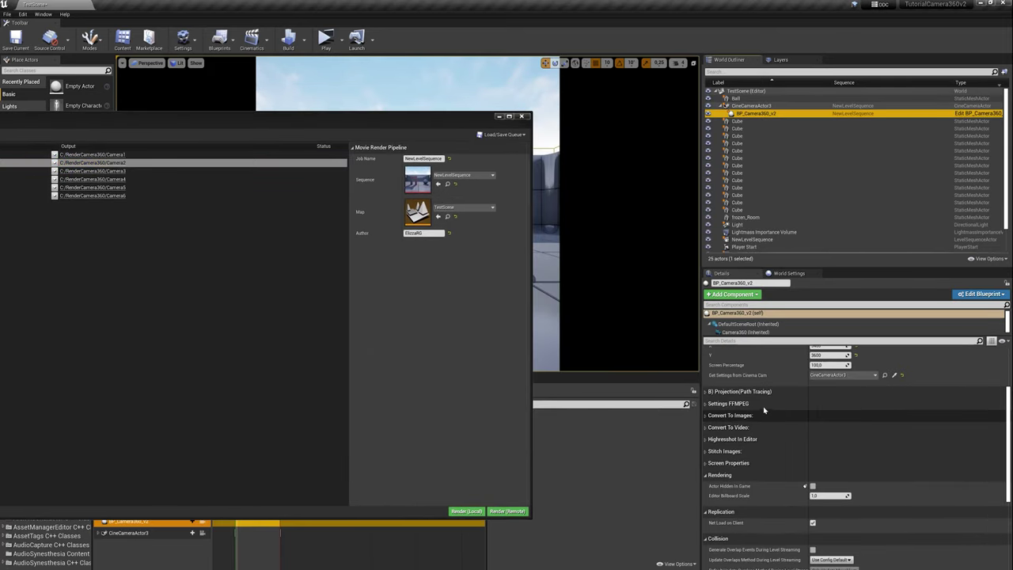
pyautogui.click(705, 451)
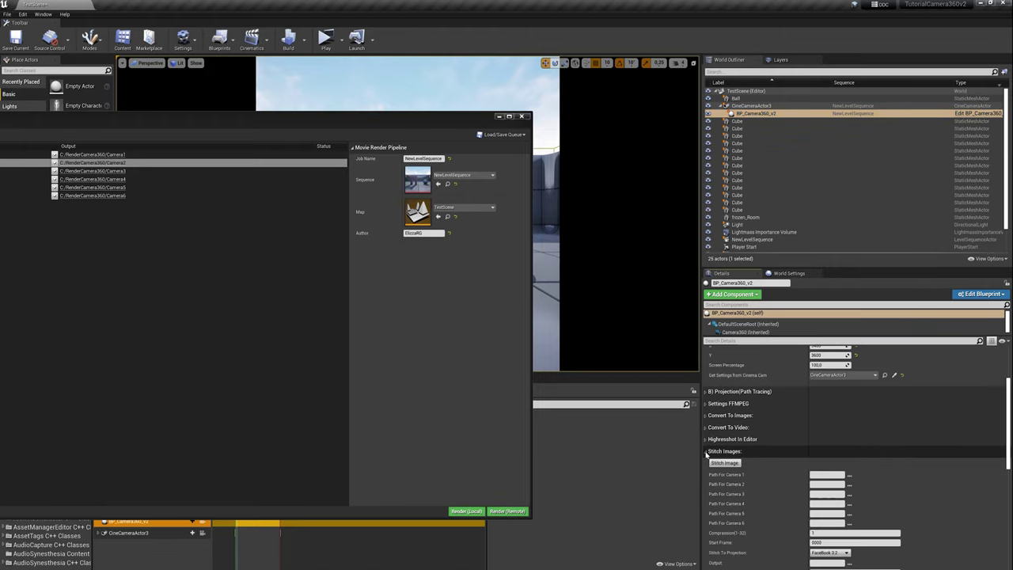
pyautogui.scroll(-1, 706, 454)
# Point Path For Camera 1 to C:\RenderCamera360\Camera1\NewLevelSequence.0000.jpeg.
pyautogui.click(849, 435)
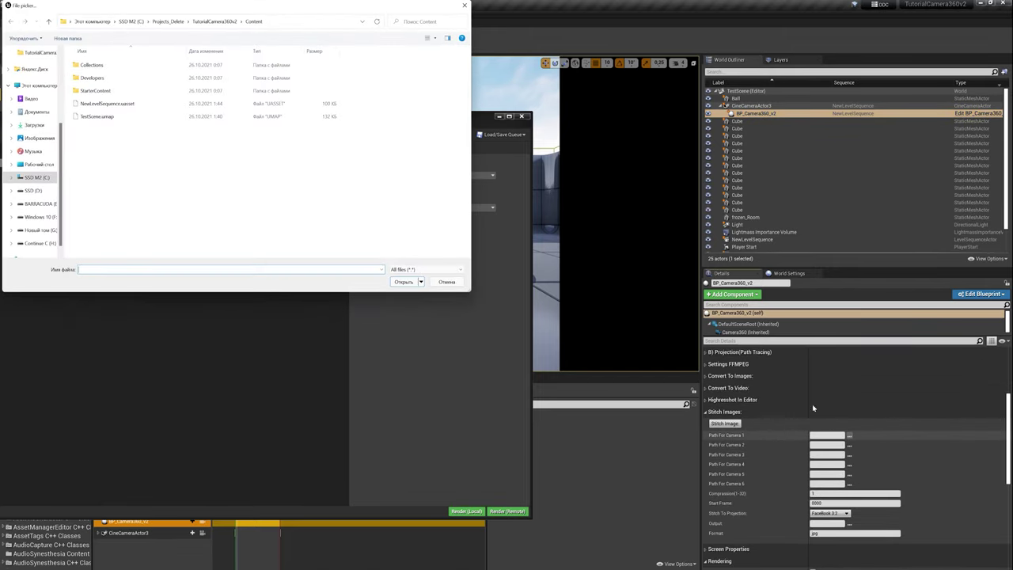
pyautogui.moveTo(471, 569)
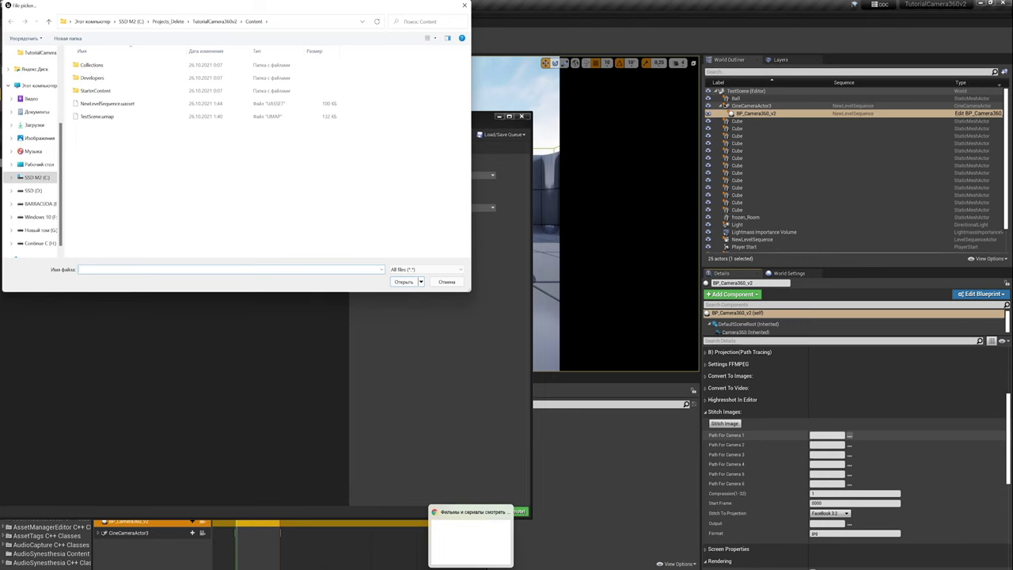
pyautogui.moveTo(509, 569)
pyautogui.click(466, 538)
pyautogui.click(413, 41)
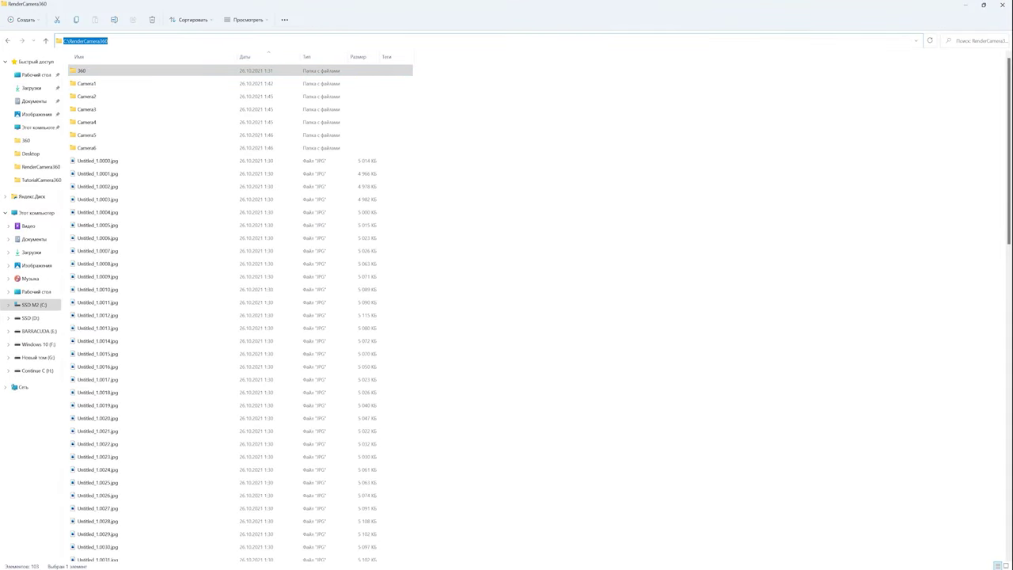
pyautogui.hotkey('ctrl', 'c')
pyautogui.click(966, 5)
pyautogui.click(276, 20)
pyautogui.hotkey('ctrl', 'v')
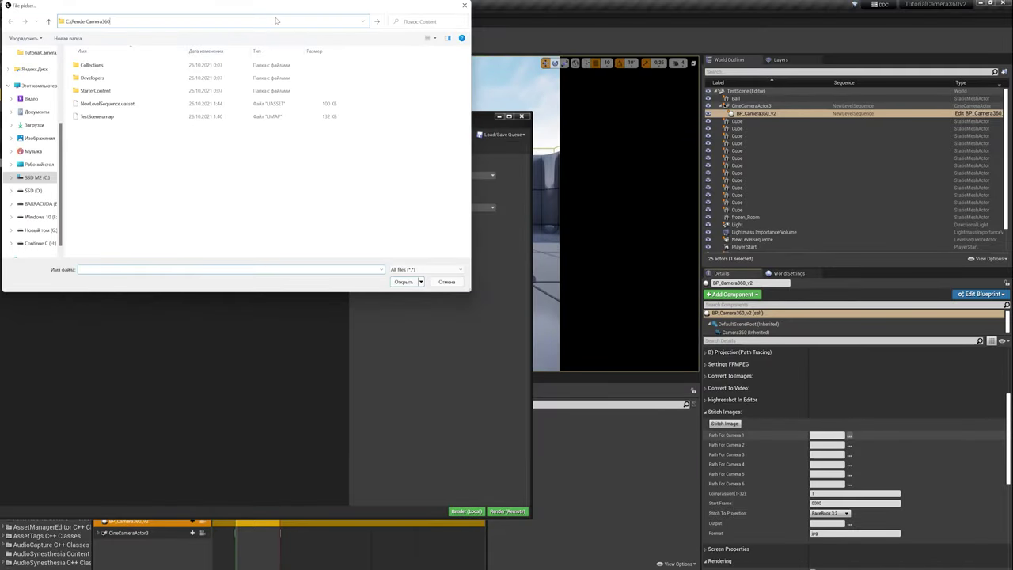
pyautogui.press('Return')
pyautogui.doubleClick(136, 71)
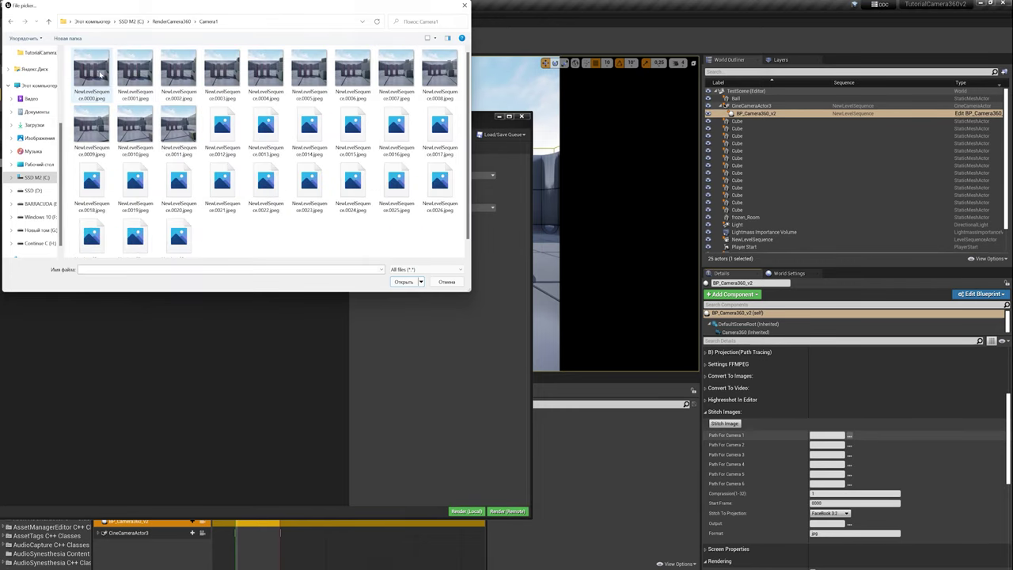
pyautogui.doubleClick(179, 180)
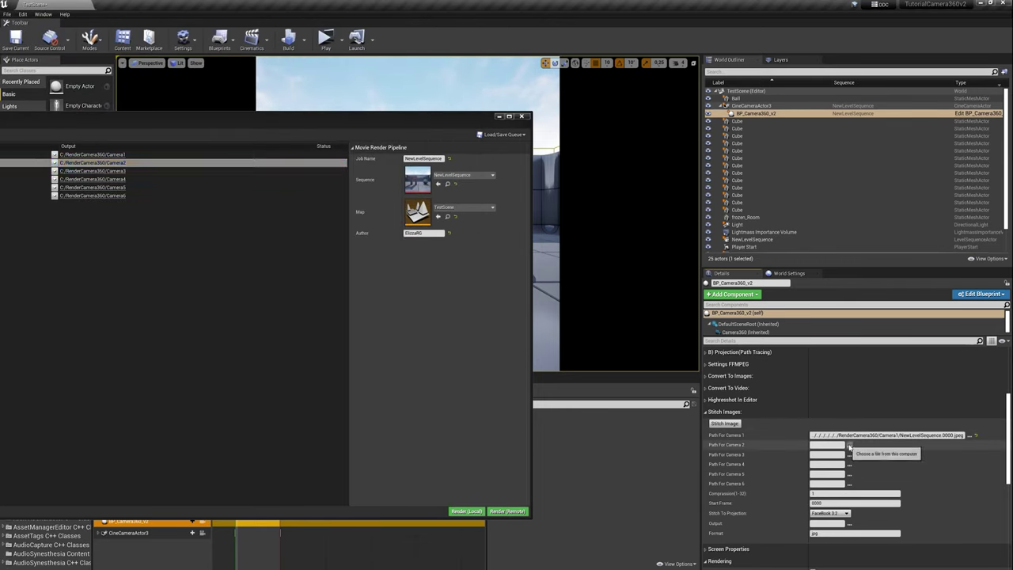
# Set Camera 2 and Camera 3 paths to NewLevelSequence.0000.jpeg in their Camera2 and Camera3 folders.
pyautogui.click(849, 445)
pyautogui.click(301, 22)
pyautogui.hotkey('ctrl', 'v')
pyautogui.press('Return')
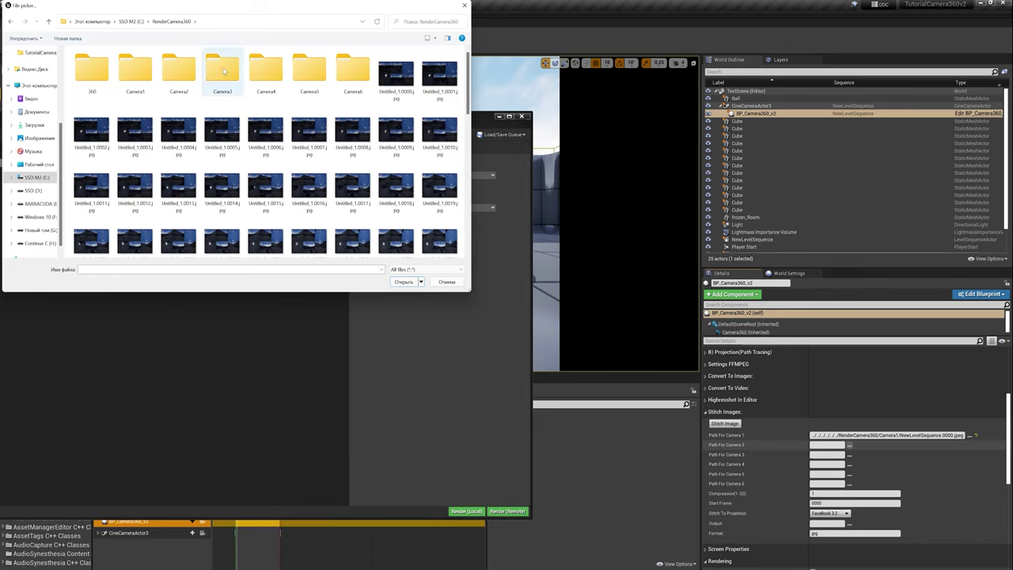
pyautogui.doubleClick(179, 71)
pyautogui.doubleClick(179, 180)
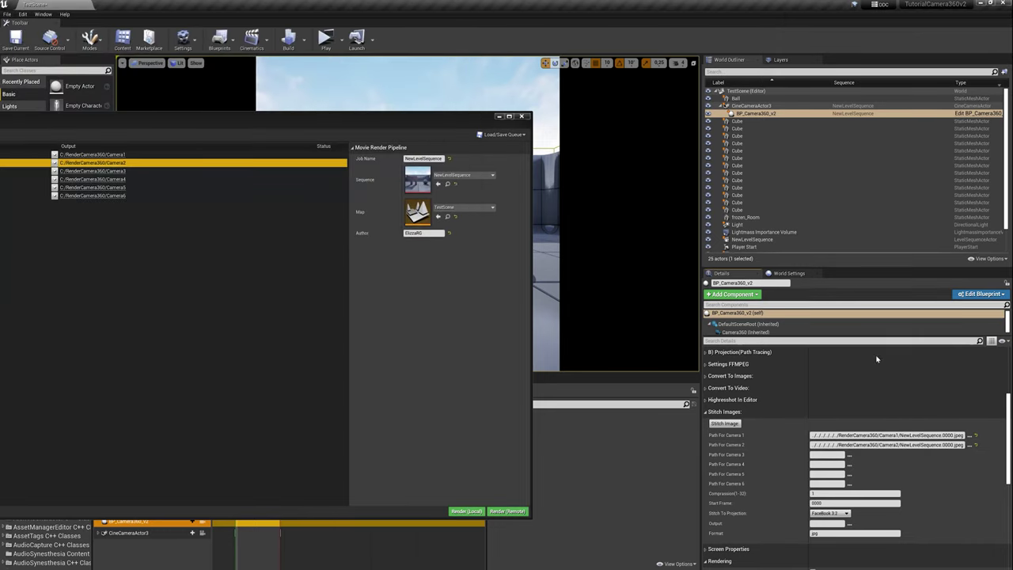
pyautogui.click(849, 455)
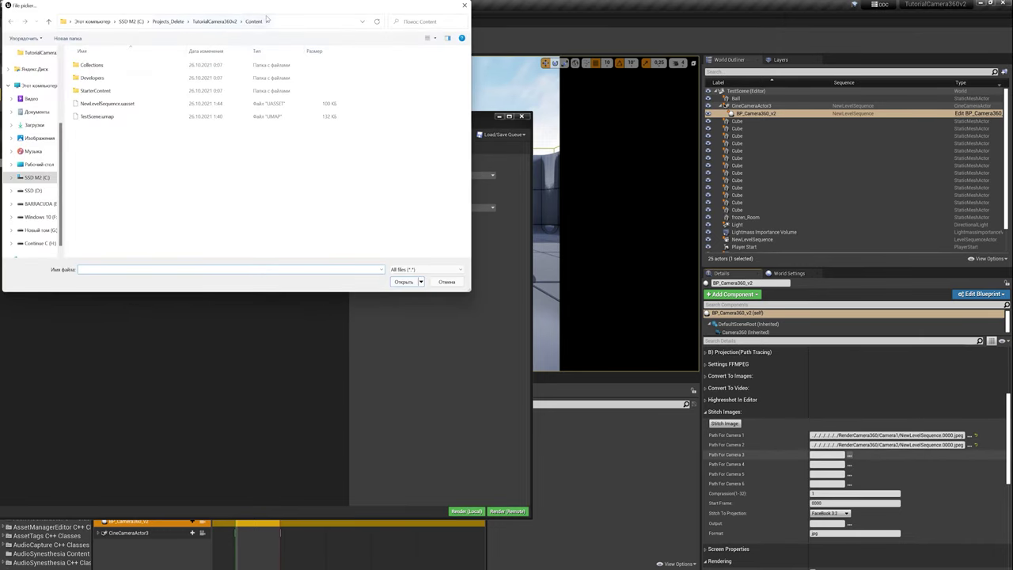
pyautogui.click(301, 21)
pyautogui.hotkey('ctrl', 'v')
pyautogui.press('Return')
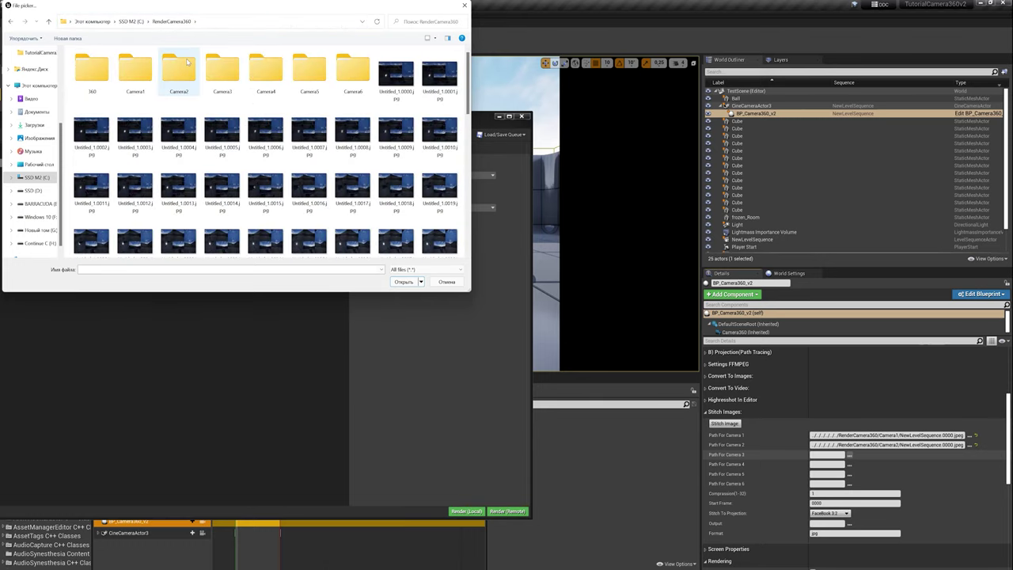
pyautogui.doubleClick(207, 71)
pyautogui.doubleClick(178, 180)
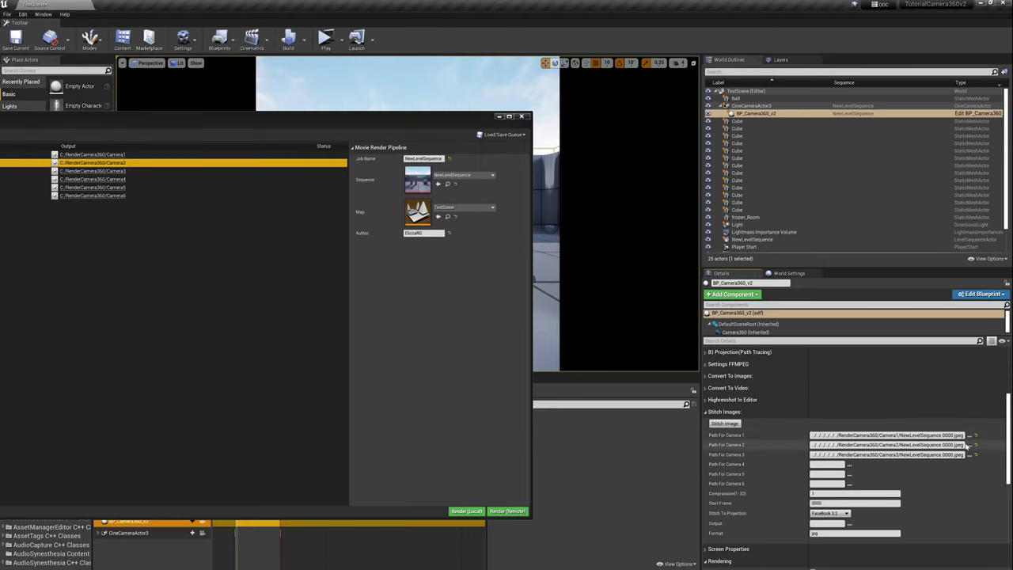
# Set Camera 4 and Camera 5 paths to NewLevelSequence.0000.jpeg in their Camera4 and Camera5 folders.
pyautogui.click(849, 465)
pyautogui.click(274, 22)
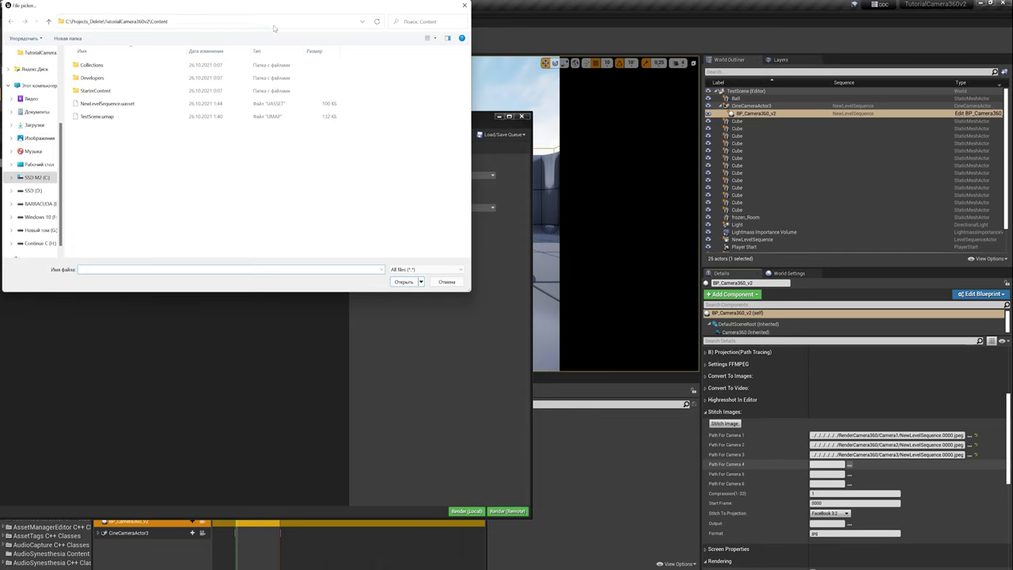
pyautogui.hotkey('ctrl', 'v')
pyautogui.press('Return')
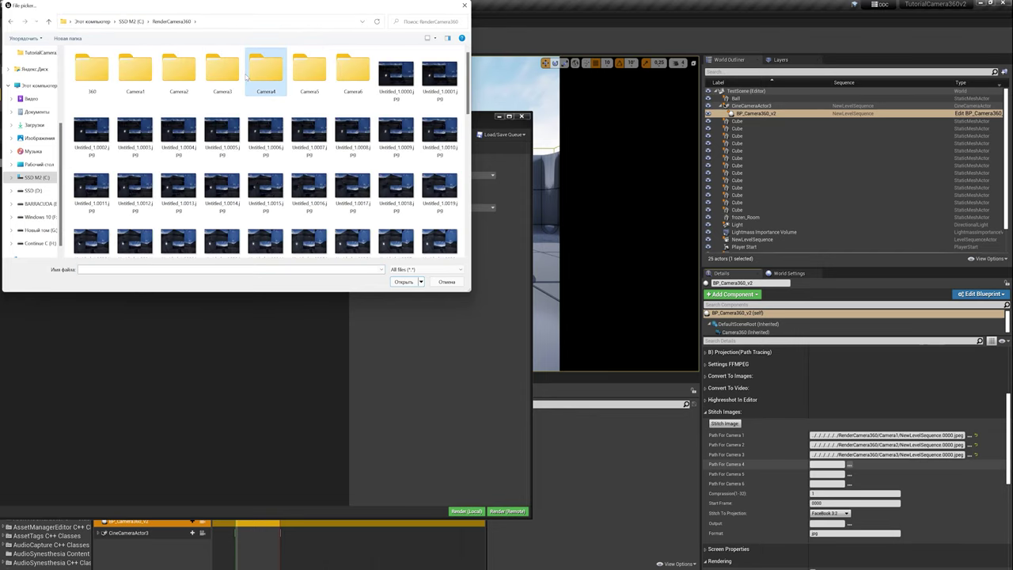
pyautogui.doubleClick(266, 70)
pyautogui.doubleClick(108, 70)
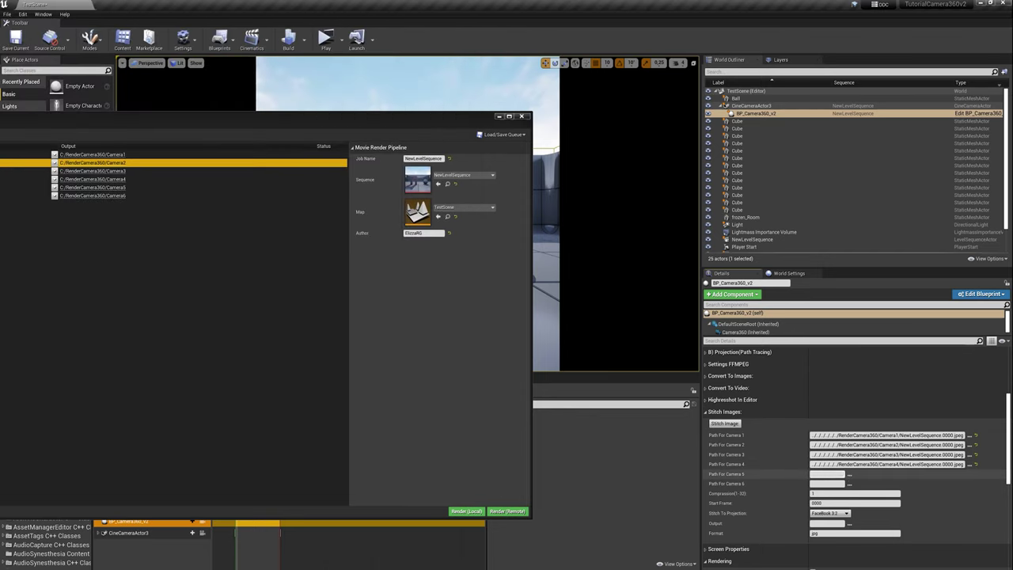
pyautogui.click(849, 474)
pyautogui.click(301, 27)
pyautogui.hotkey('ctrl', 'v')
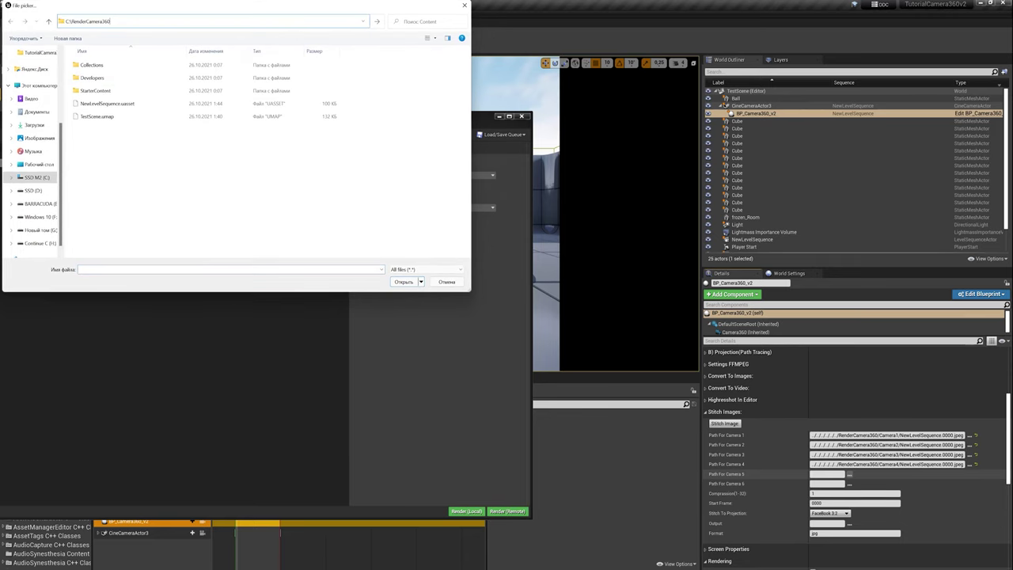
pyautogui.press('Return')
pyautogui.doubleClick(309, 70)
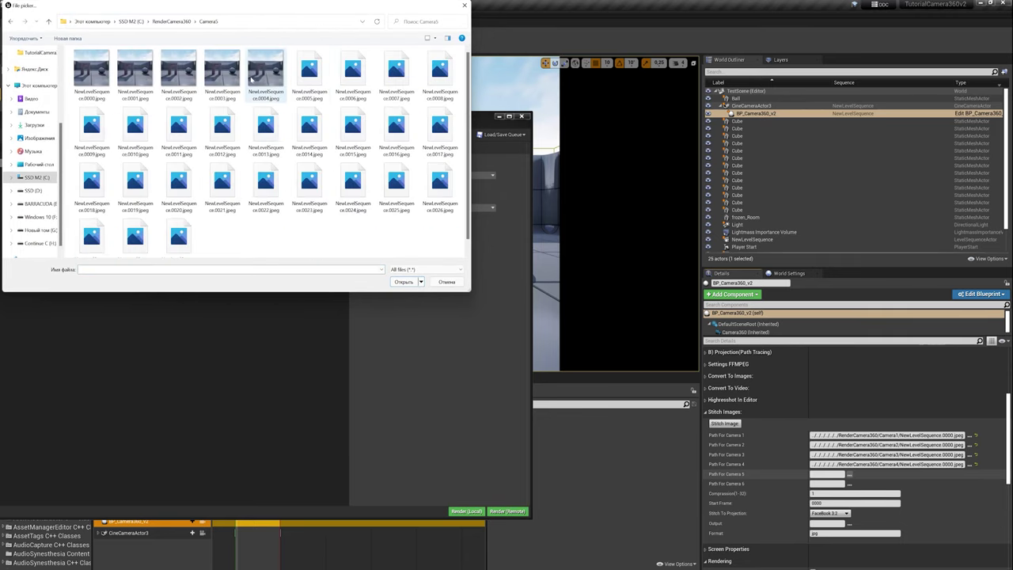
pyautogui.click(99, 70)
pyautogui.doubleClick(99, 70)
# Set Path For Camera 6 to RenderCamera360\Camera6\NewLevelSequence.0000.jpeg.
pyautogui.click(850, 484)
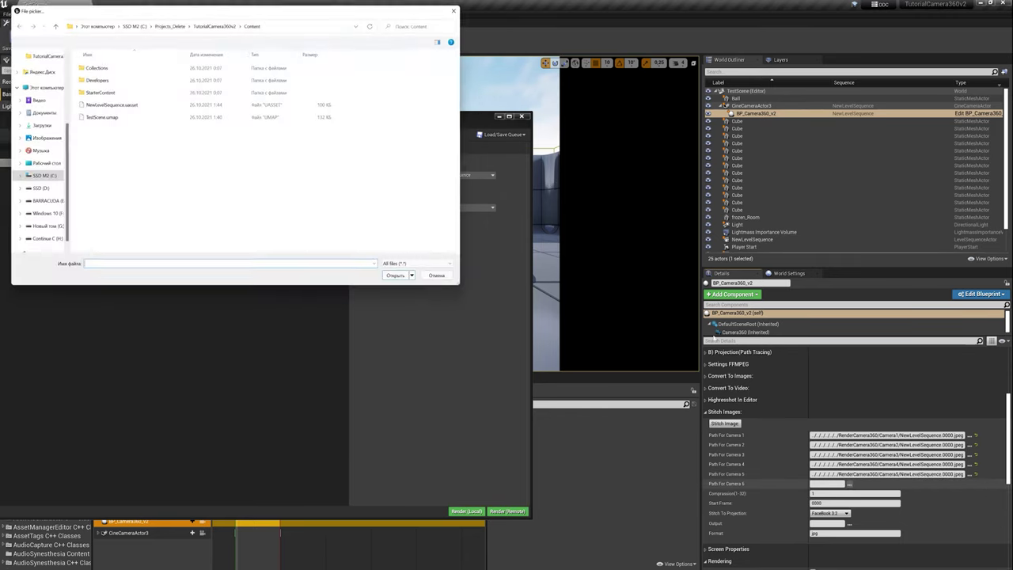
pyautogui.click(321, 25)
pyautogui.hotkey('ctrl', 'v')
pyautogui.press('Return')
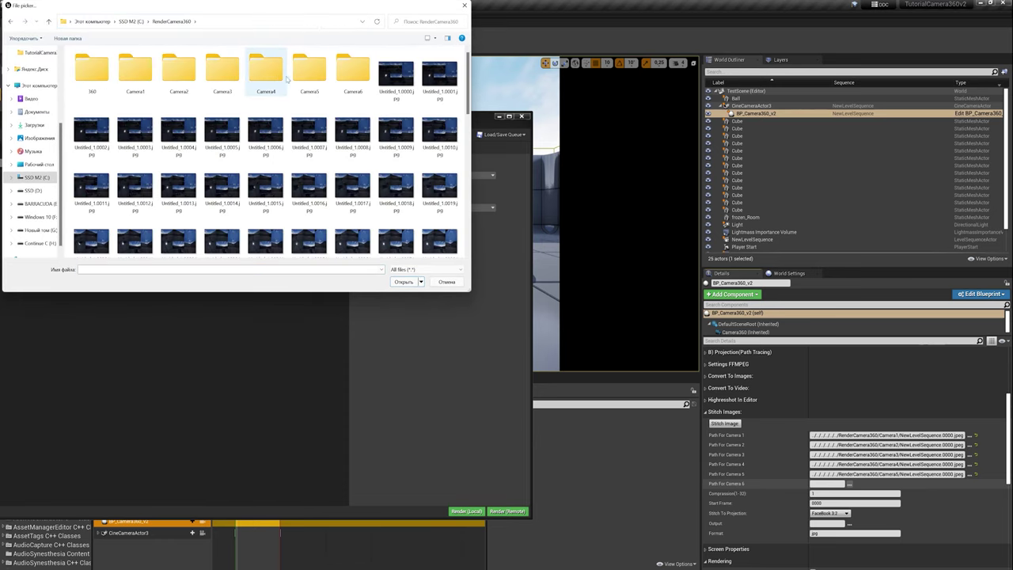
pyautogui.doubleClick(352, 71)
pyautogui.doubleClick(99, 70)
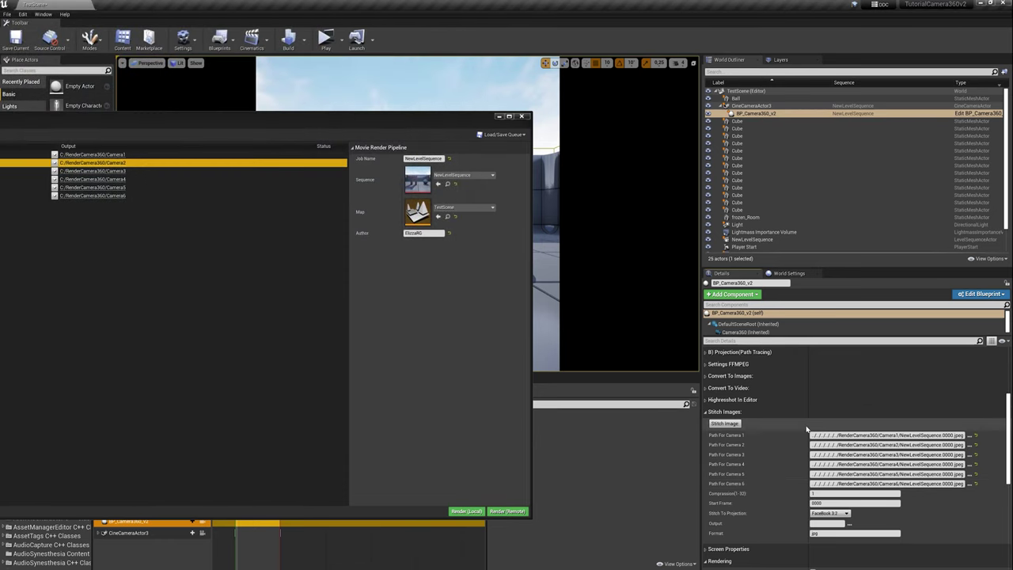
# Check the Stitch To Projection options and keep FaceBook 3:2.
pyautogui.scroll(-1, 855, 459)
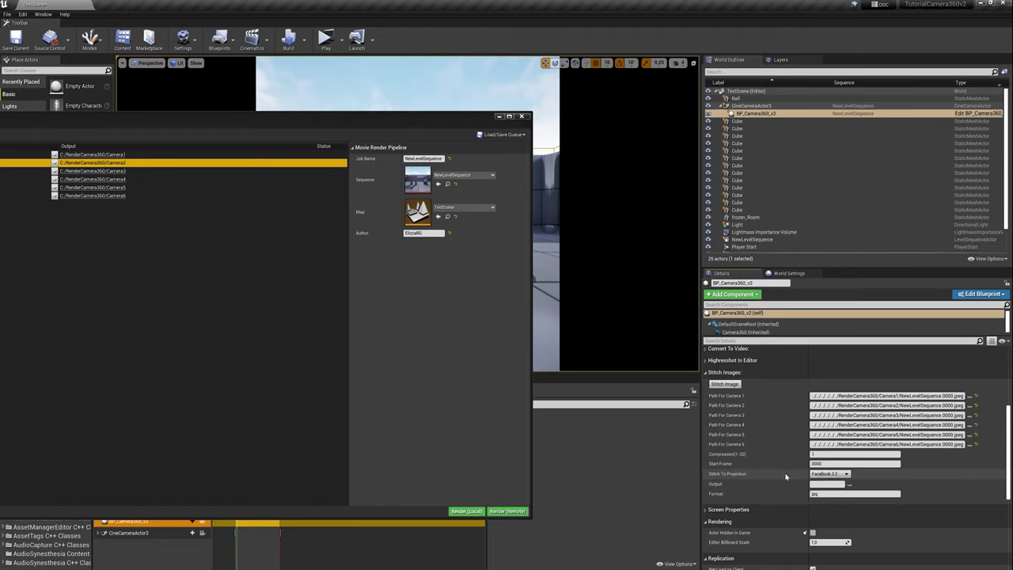
pyautogui.click(828, 473)
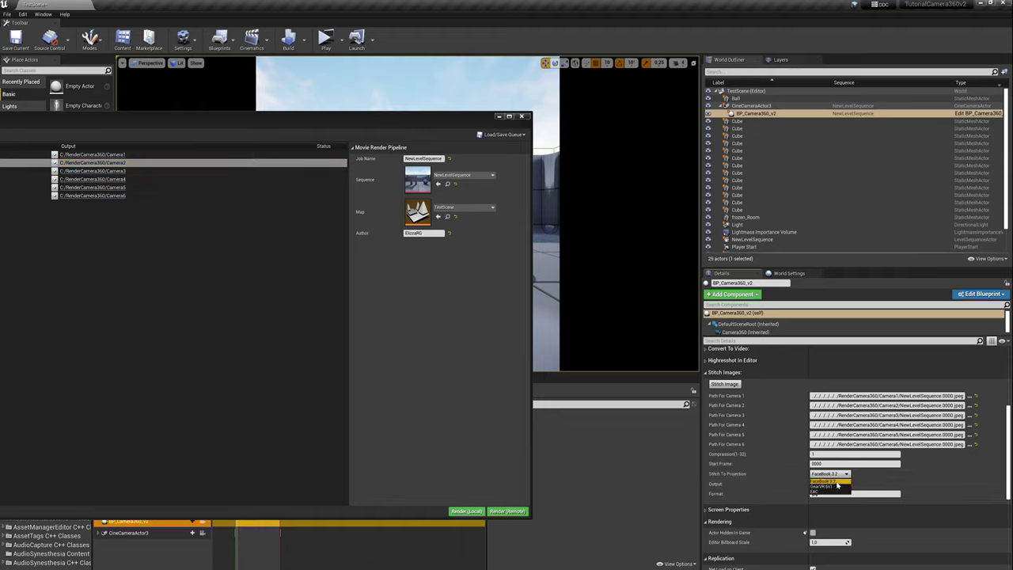
pyautogui.press('Escape')
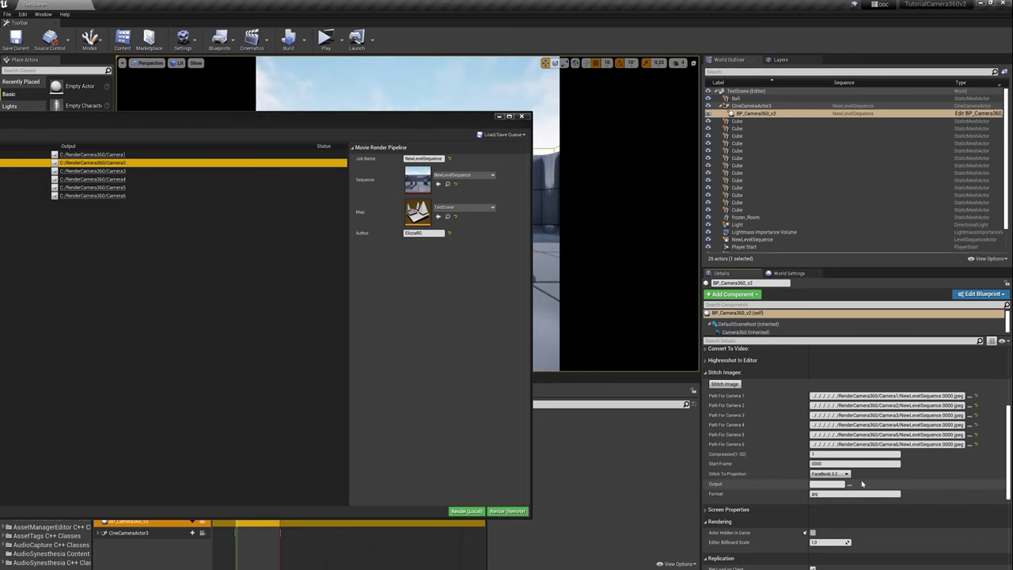
# Create a FaceBook folder in C:/RenderCamera360 and select it as the stitch output.
pyautogui.scroll(-1, 862, 484)
pyautogui.click(849, 457)
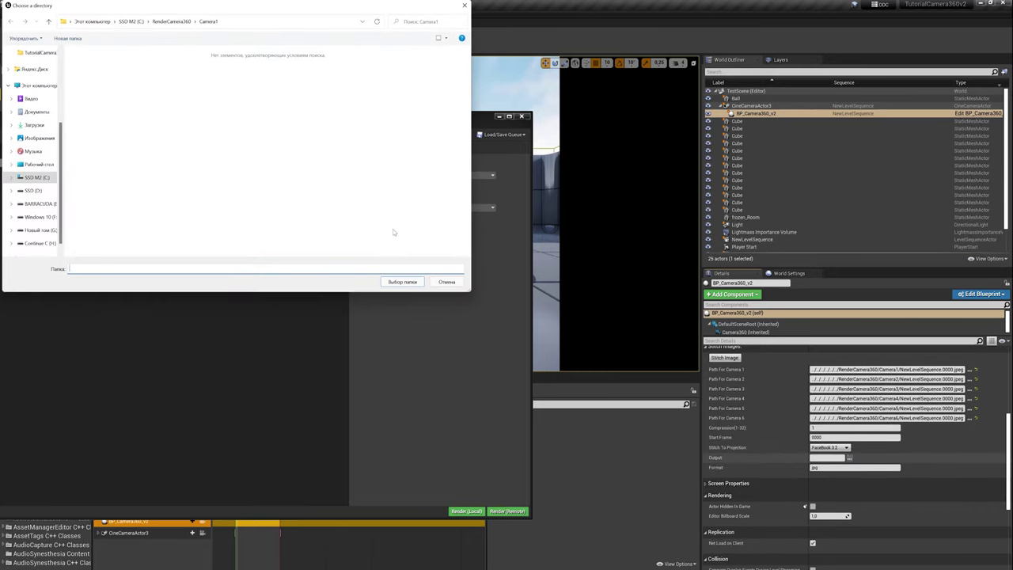
pyautogui.click(171, 22)
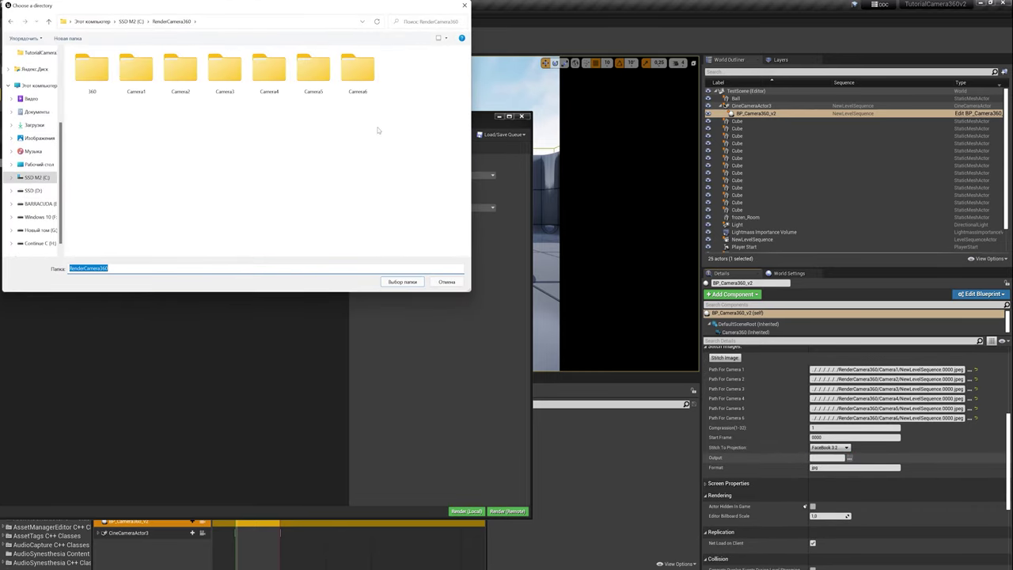
pyautogui.rightClick(379, 128)
pyautogui.moveTo(436, 219)
pyautogui.click(513, 216)
pyautogui.write('Fq')
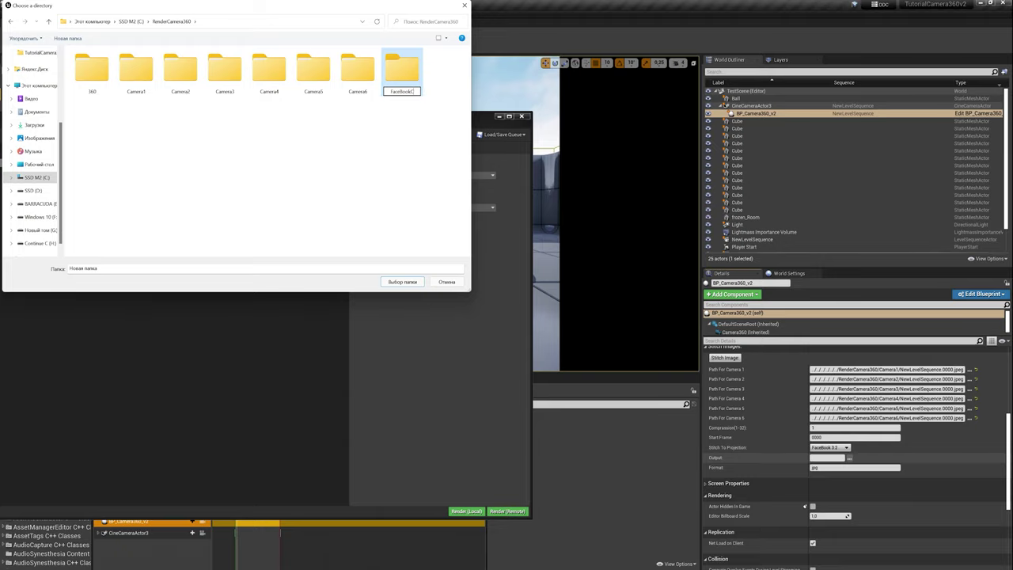
pyautogui.press('Return')
pyautogui.press('Return')
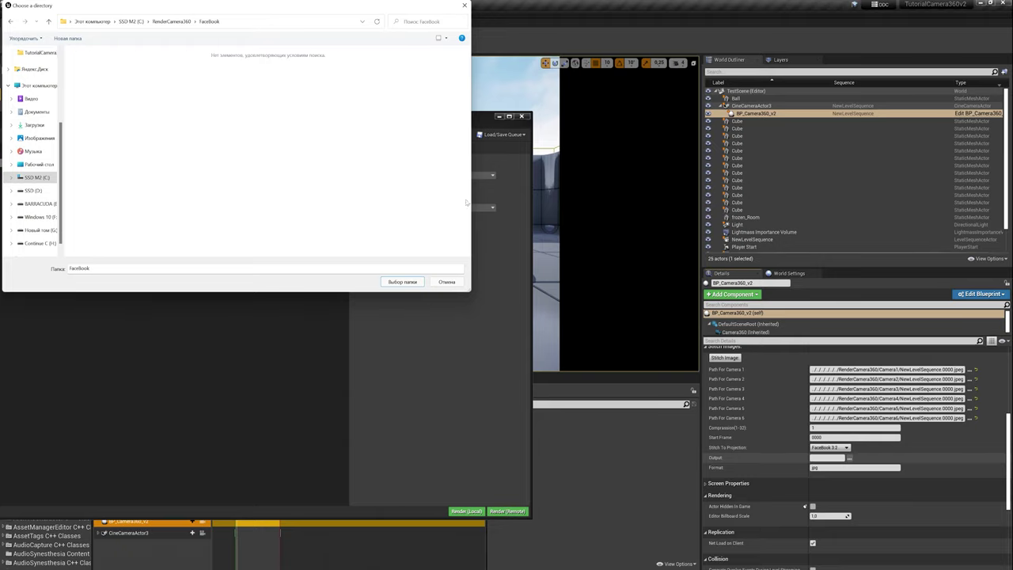
pyautogui.click(412, 277)
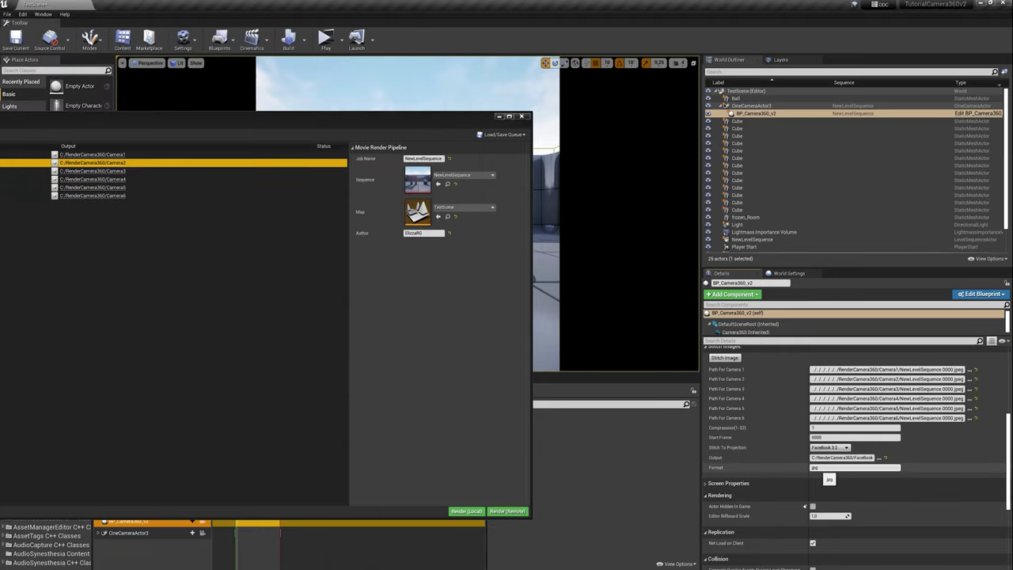
# Stitch the six camera images into the FaceBook folder, then minimize the render queue and move the Sequencer.
pyautogui.click(725, 358)
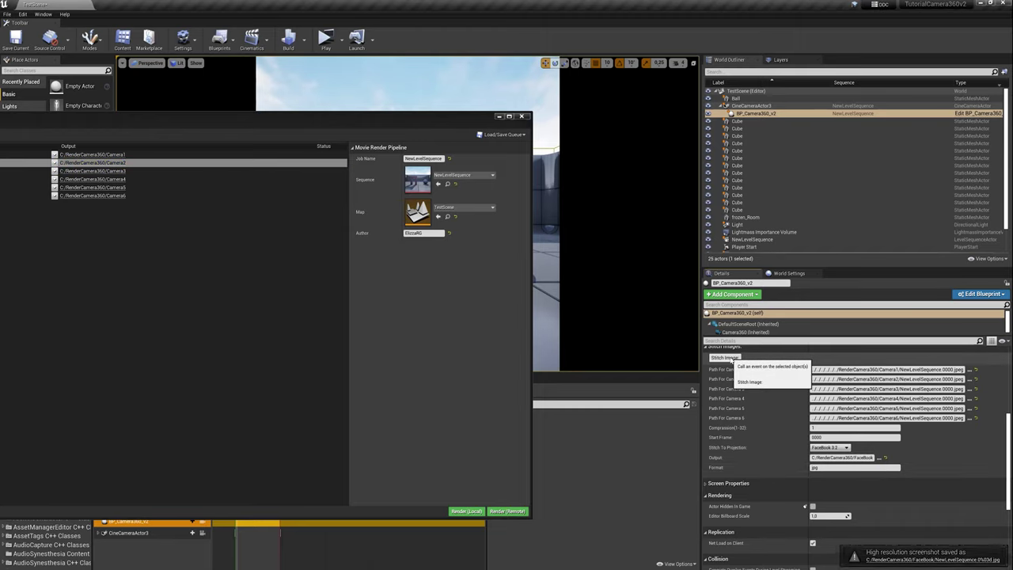
pyautogui.click(499, 118)
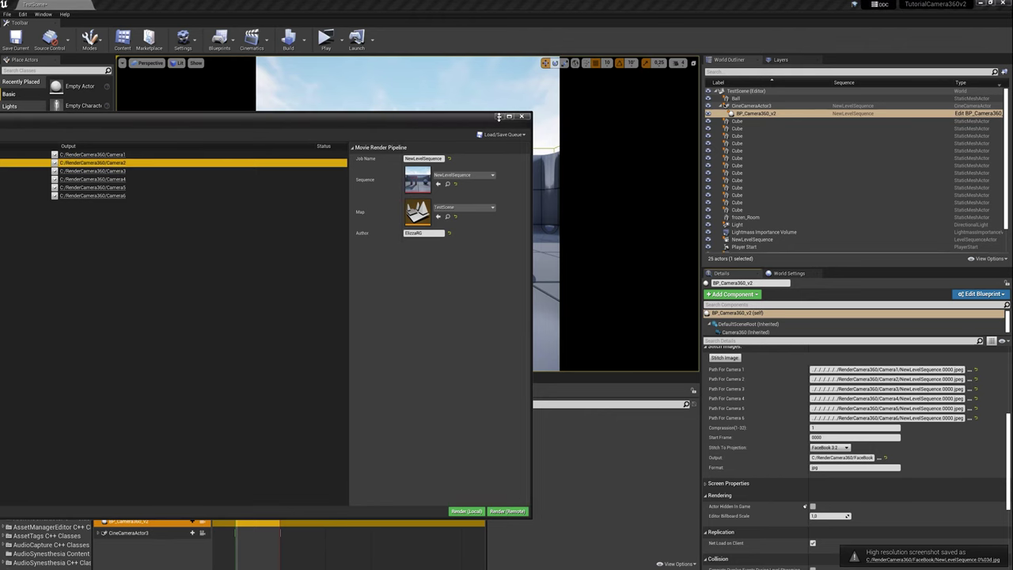
pyautogui.click(499, 118)
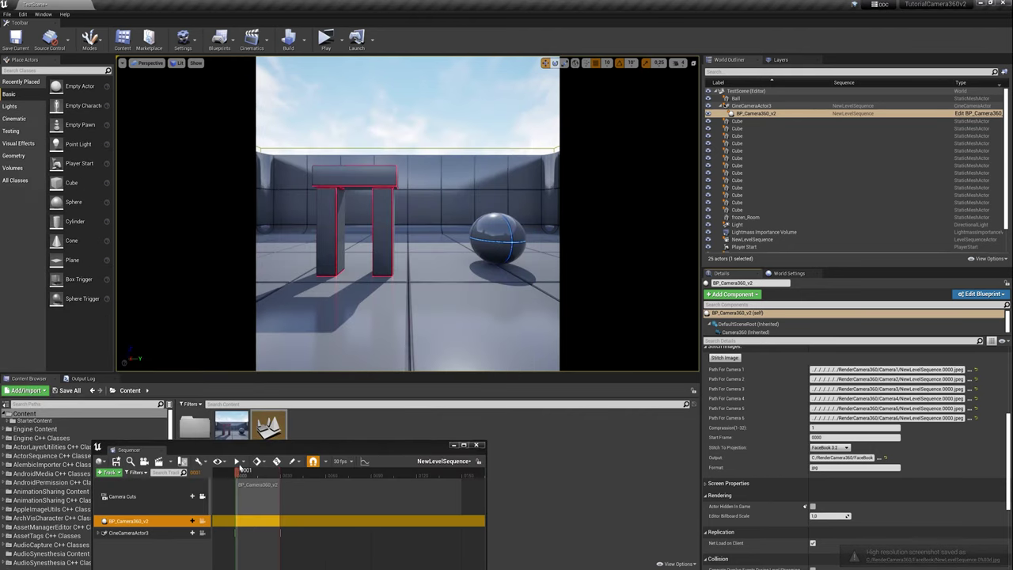
pyautogui.moveTo(144, 451)
pyautogui.mouseDown()
pyautogui.moveTo(262, 450)
pyautogui.moveTo(356, 475)
pyautogui.mouseUp()
pyautogui.scroll(-5, 77, 504)
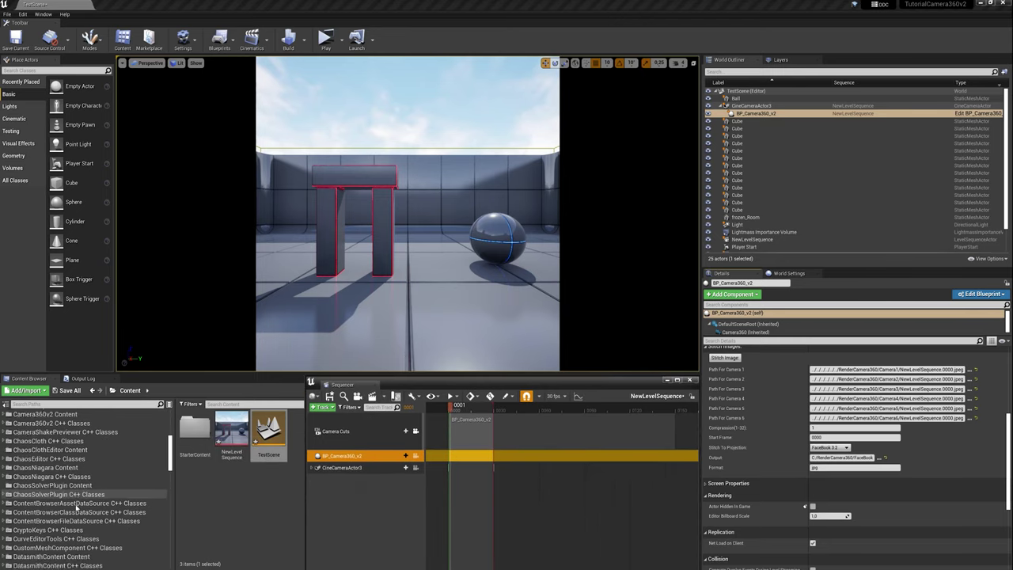
# Run Widget_PythonExec from Camera_360_v2/Blueprints/Widget and dock it beside Details.
pyautogui.click(63, 414)
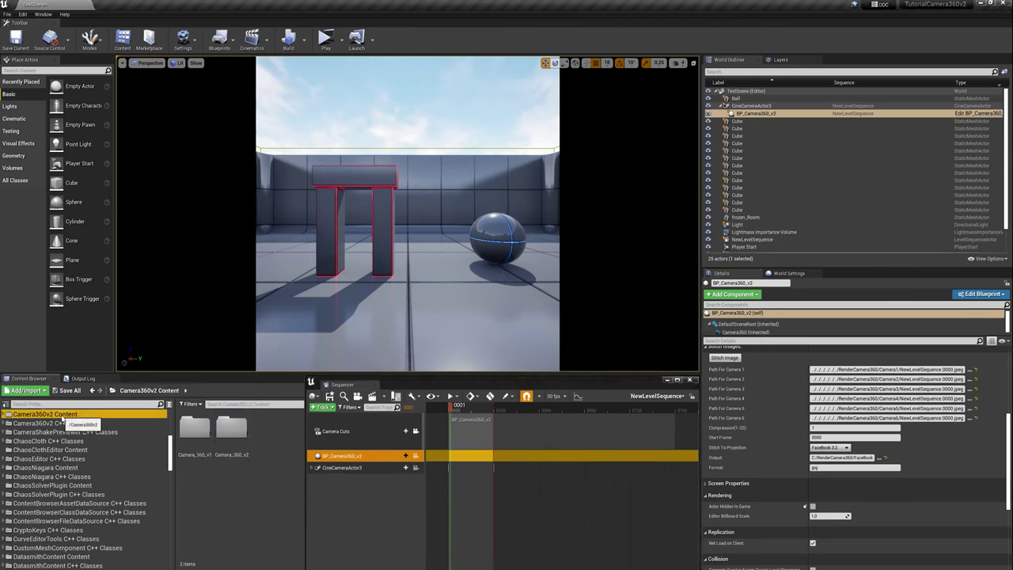
pyautogui.doubleClick(225, 449)
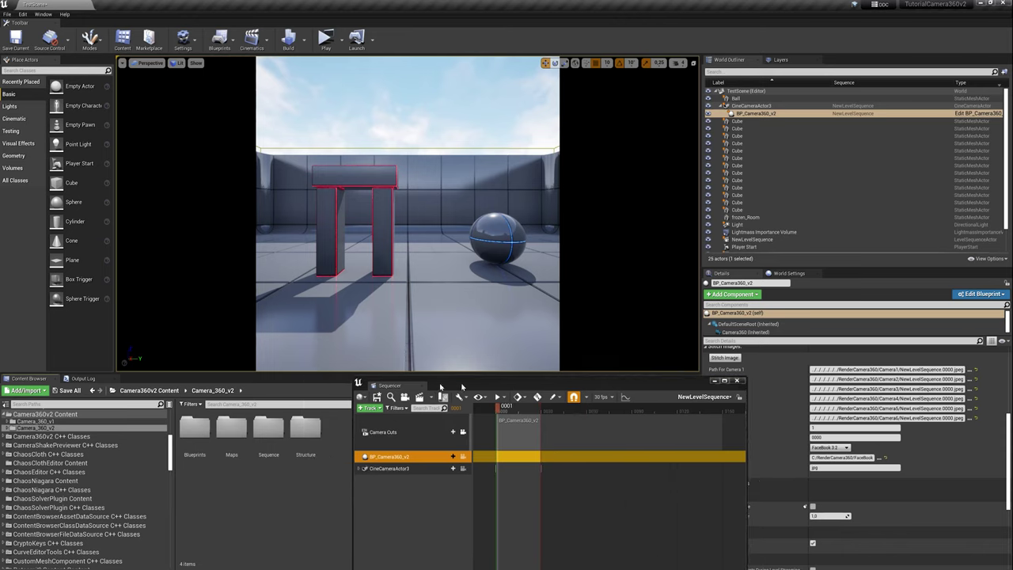
pyautogui.doubleClick(195, 427)
pyautogui.doubleClick(231, 427)
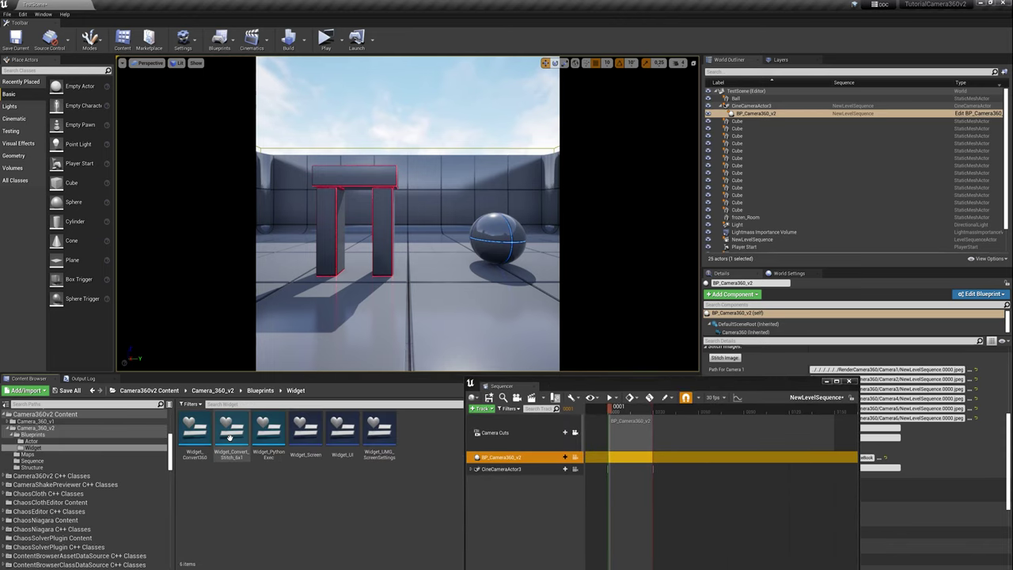
pyautogui.rightClick(272, 431)
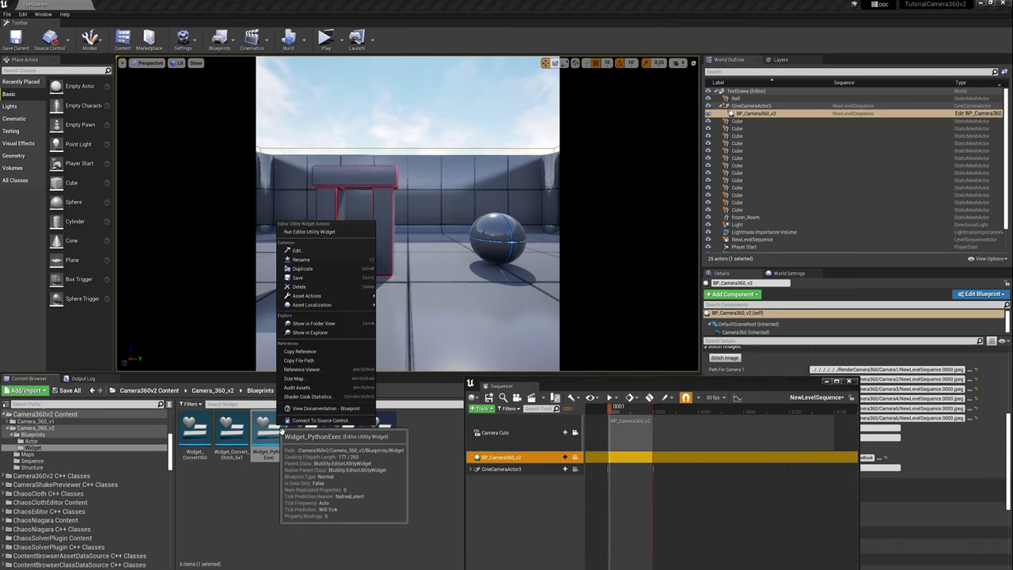
pyautogui.click(309, 231)
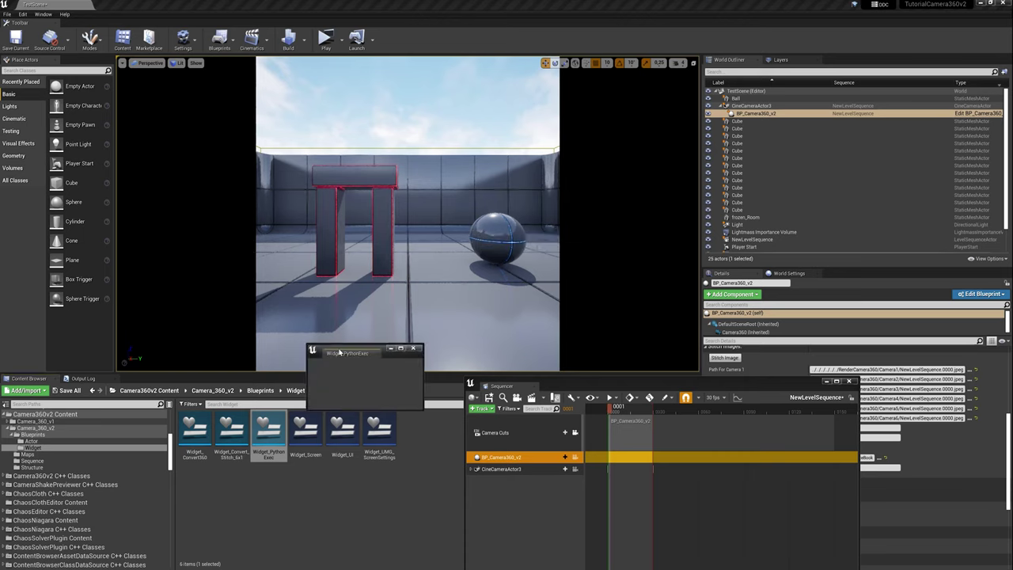
pyautogui.moveTo(340, 352); pyautogui.dragTo(839, 279)
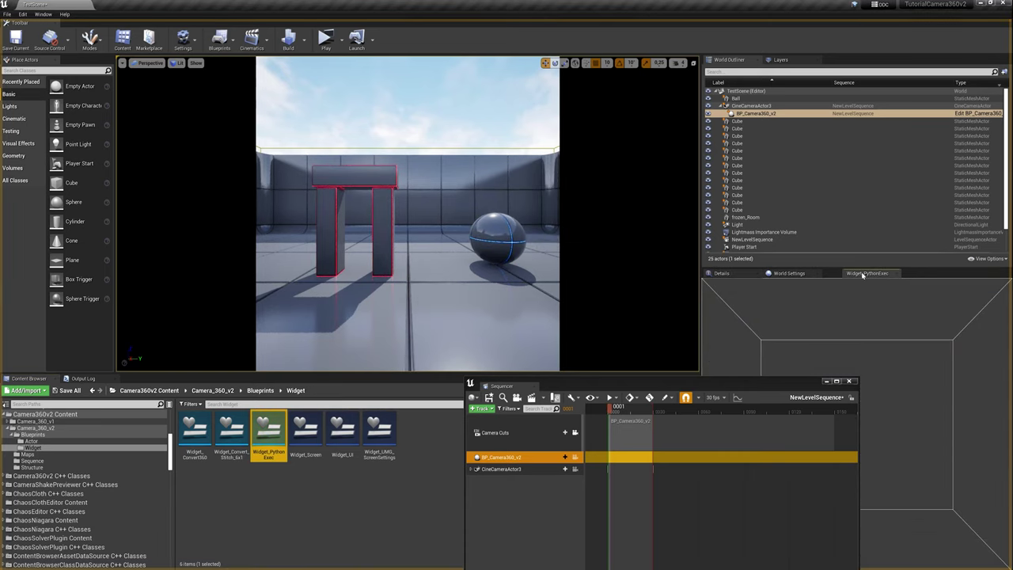
# Return to BP_Camera360_v2's properties and rerun Stitch Image on the six camera sequences.
pyautogui.click(711, 274)
pyautogui.moveTo(713, 380); pyautogui.dragTo(453, 360)
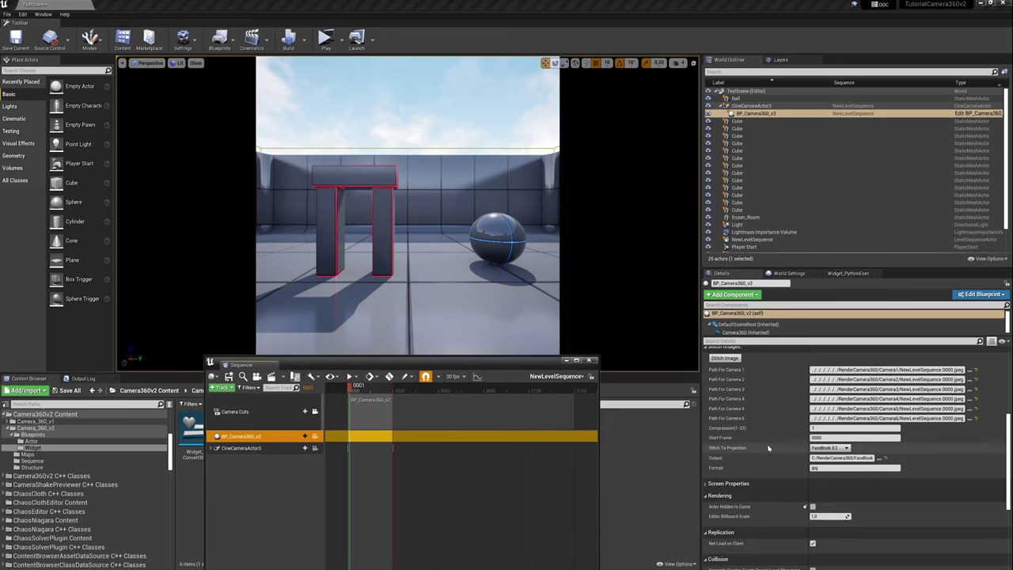
pyautogui.scroll(3, 756, 451)
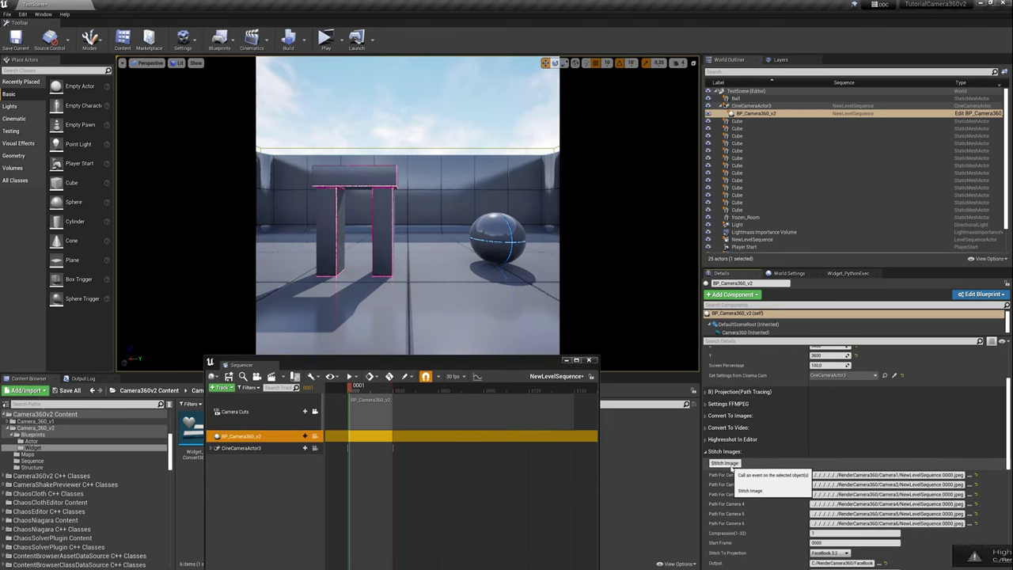
pyautogui.click(725, 463)
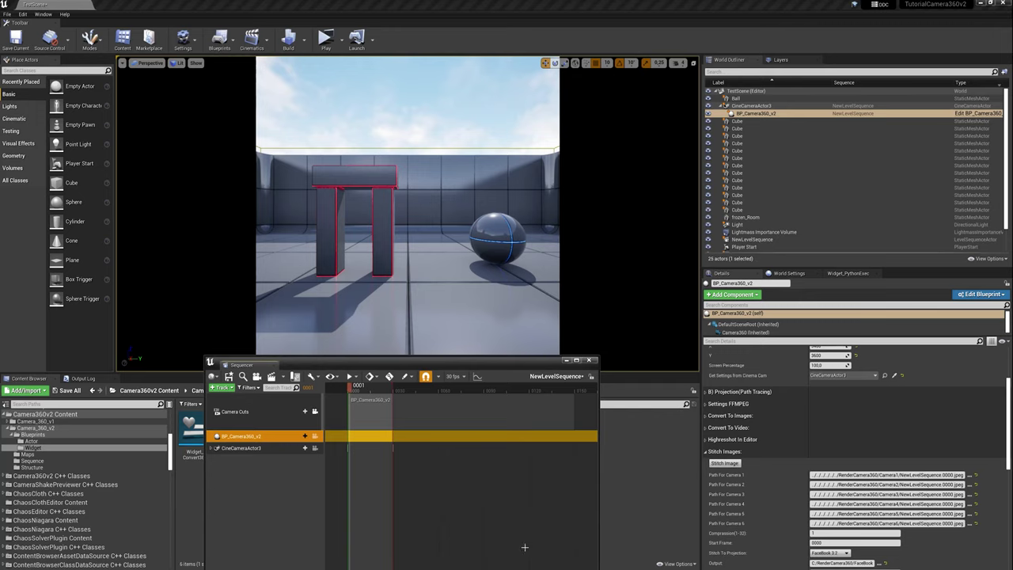
# Open a stitched frame from C:\RenderCamera360\FaceBook in Photos and step through the next frames.
pyautogui.click(554, 535)
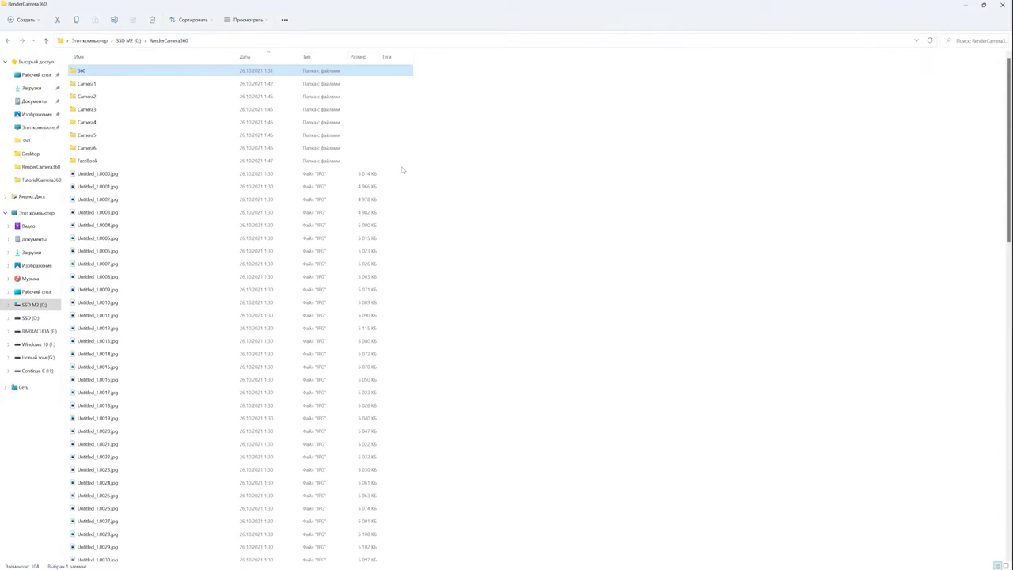
pyautogui.doubleClick(93, 161)
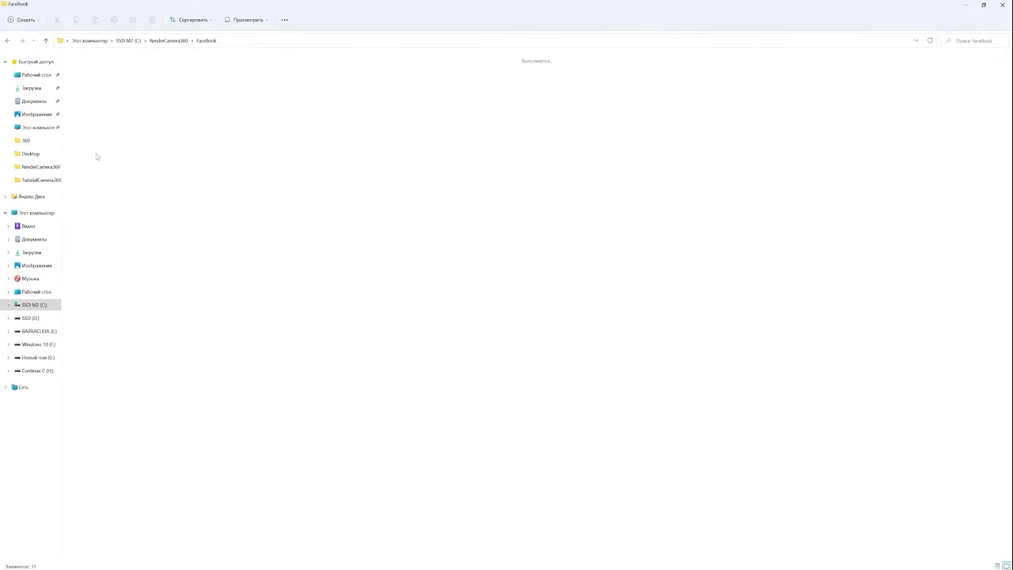
pyautogui.doubleClick(131, 80)
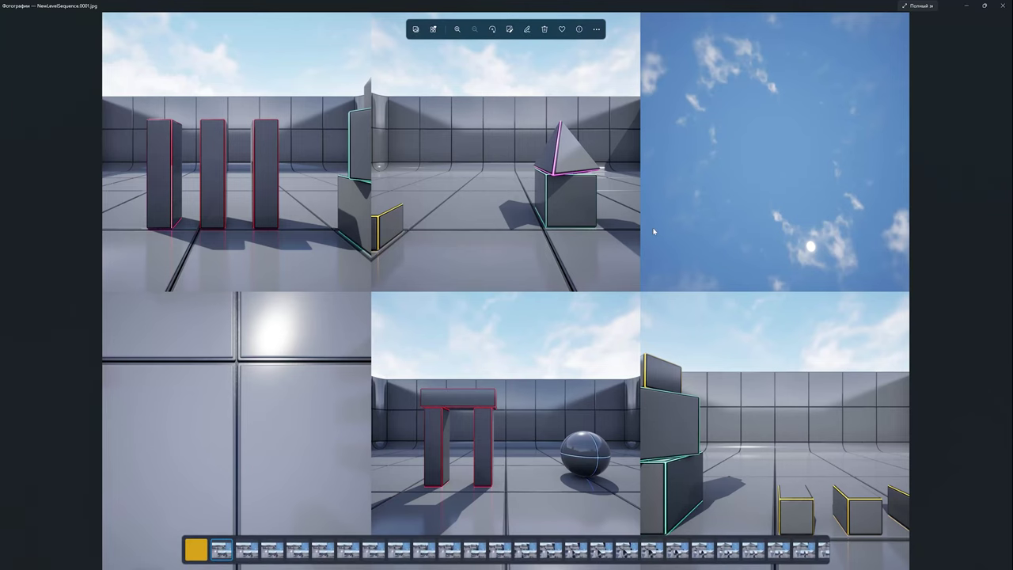
pyautogui.press('Right')
pyautogui.press('Right')
pyautogui.press('Right')
pyautogui.press('Right')
pyautogui.press('Right')
pyautogui.press('Right')
pyautogui.press('Right')
pyautogui.press('Right')
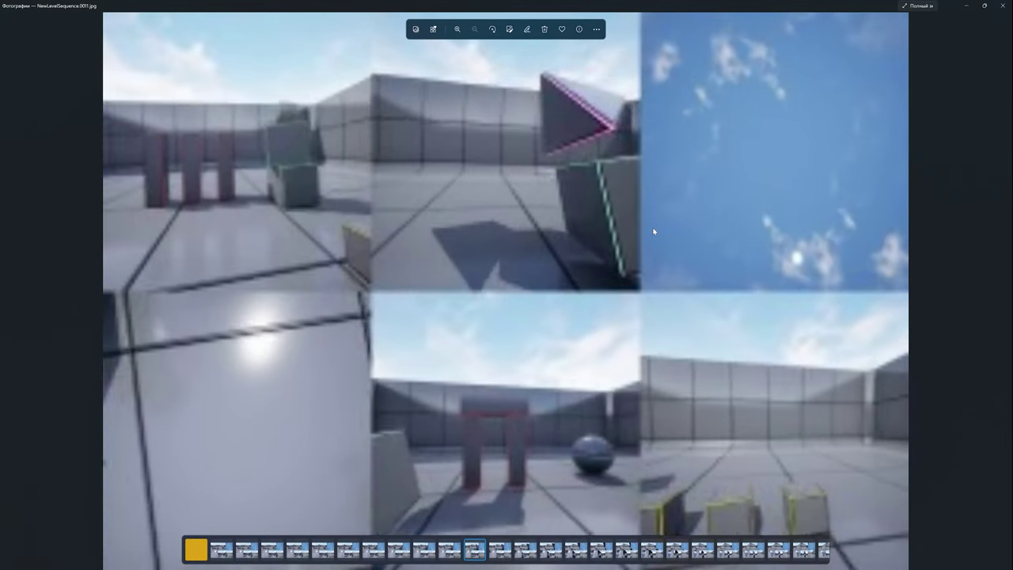
pyautogui.press('Right')
pyautogui.press('Right')
pyautogui.press('Right')
pyautogui.press('Right')
pyautogui.press('Right')
pyautogui.press('Right')
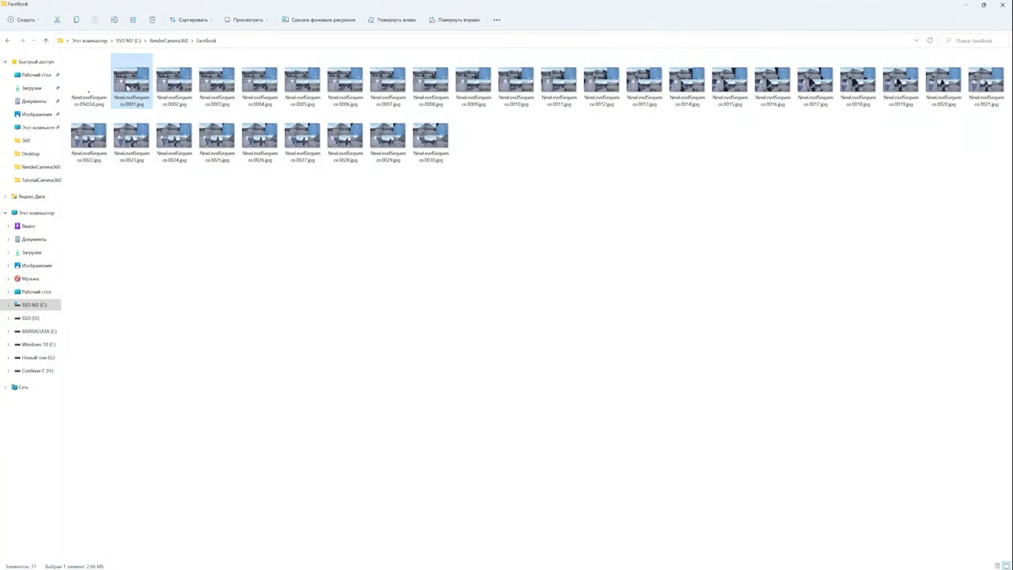
# Check NewLevelSequence.0001.jpg's 9000 x 6000 resolution in its Properties Details.
pyautogui.rightClick(128, 88)
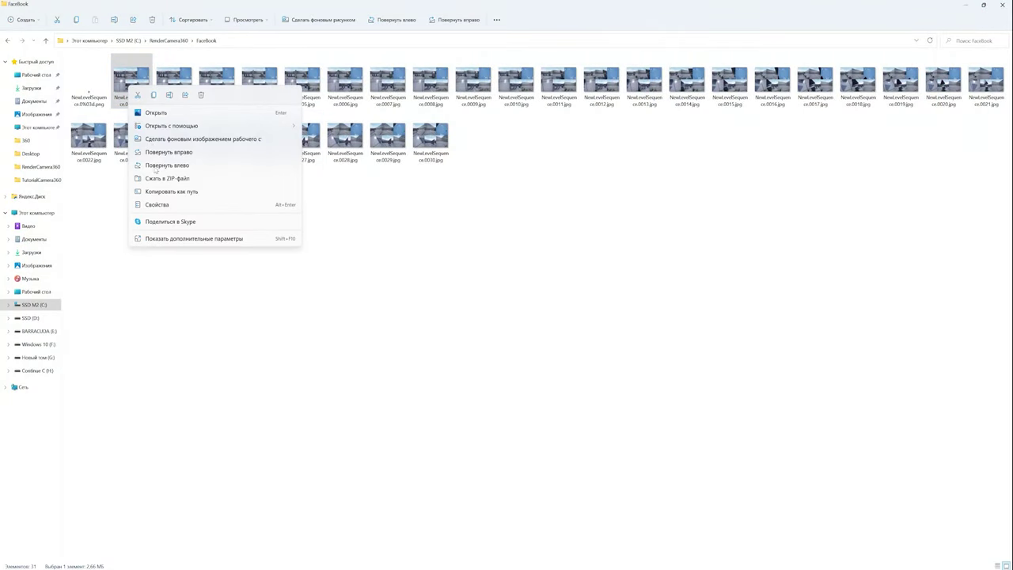
pyautogui.click(166, 220)
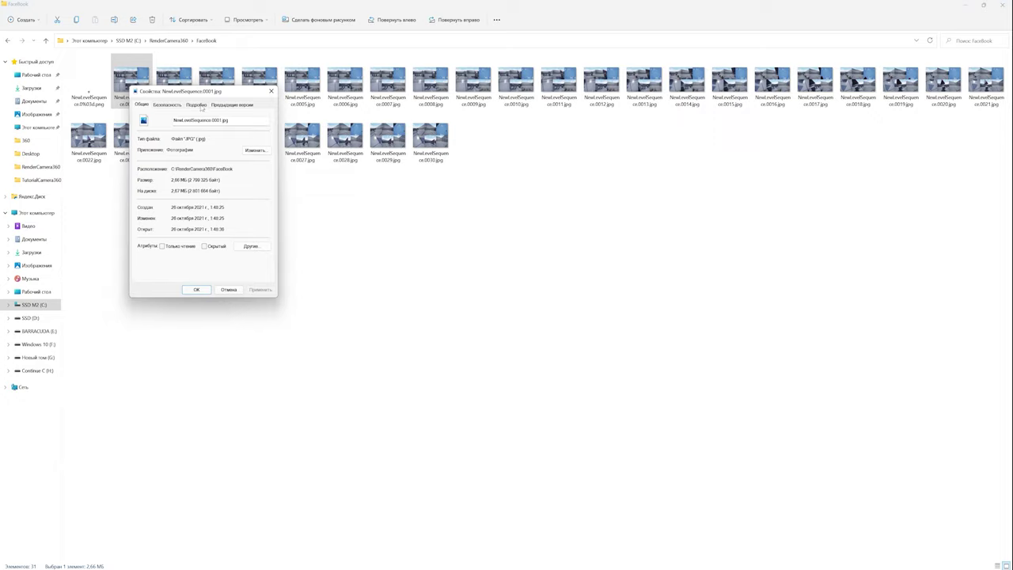
pyautogui.click(196, 104)
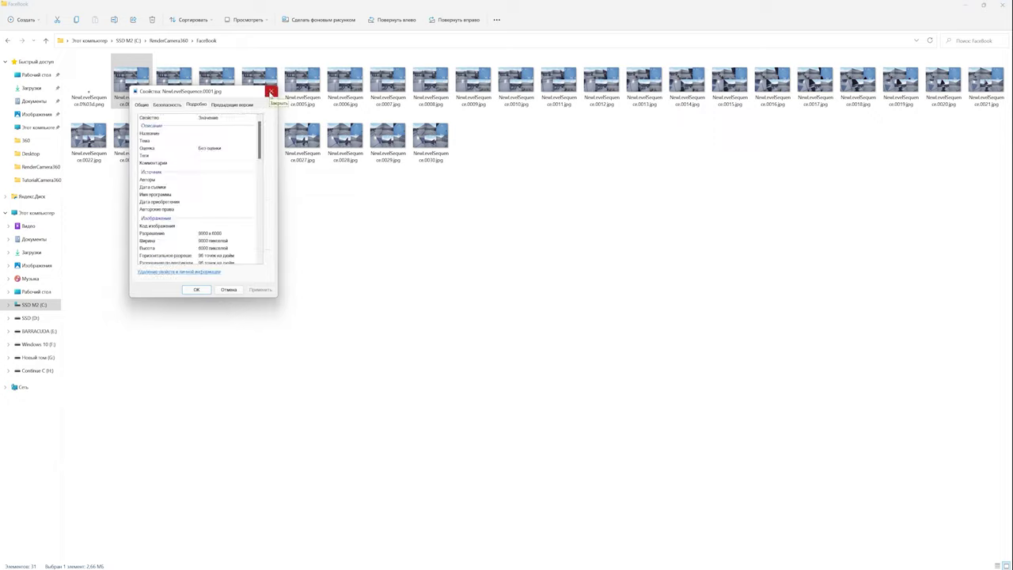
pyautogui.click(271, 92)
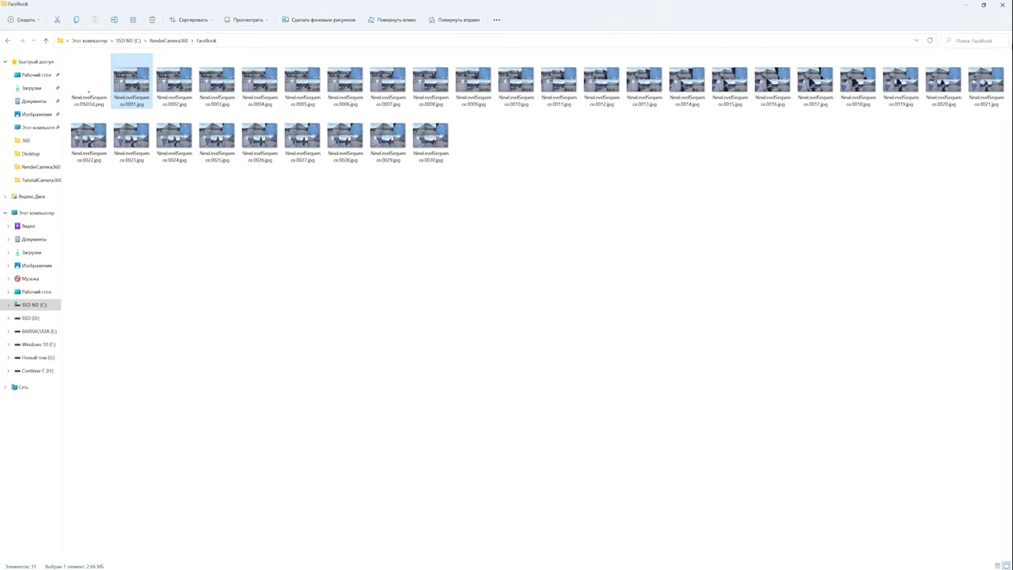
# Switch back to the TutorialCamera360v2 Unreal Editor window.
pyautogui.moveTo(678, 517)
pyautogui.click(696, 568)
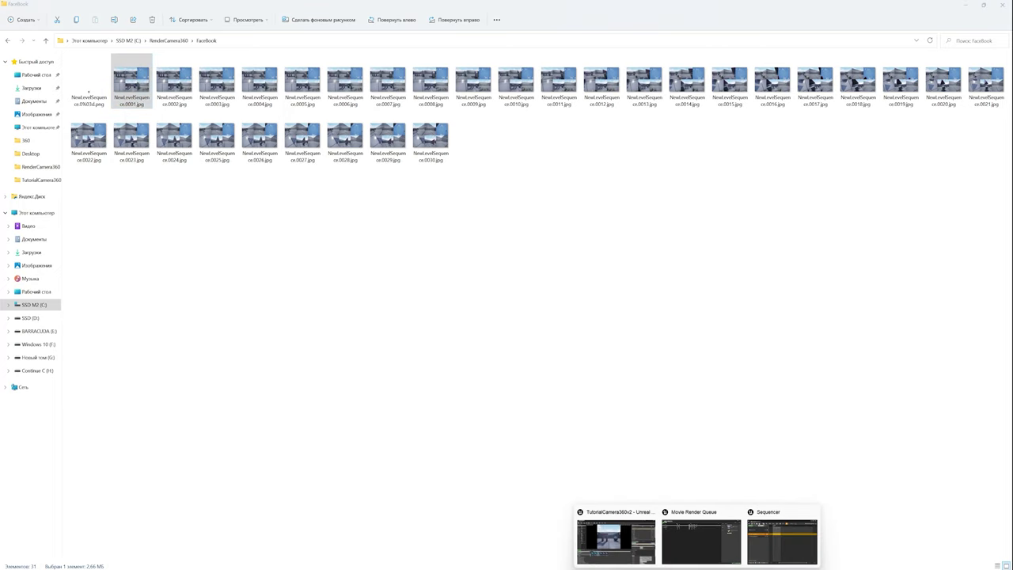
pyautogui.click(646, 552)
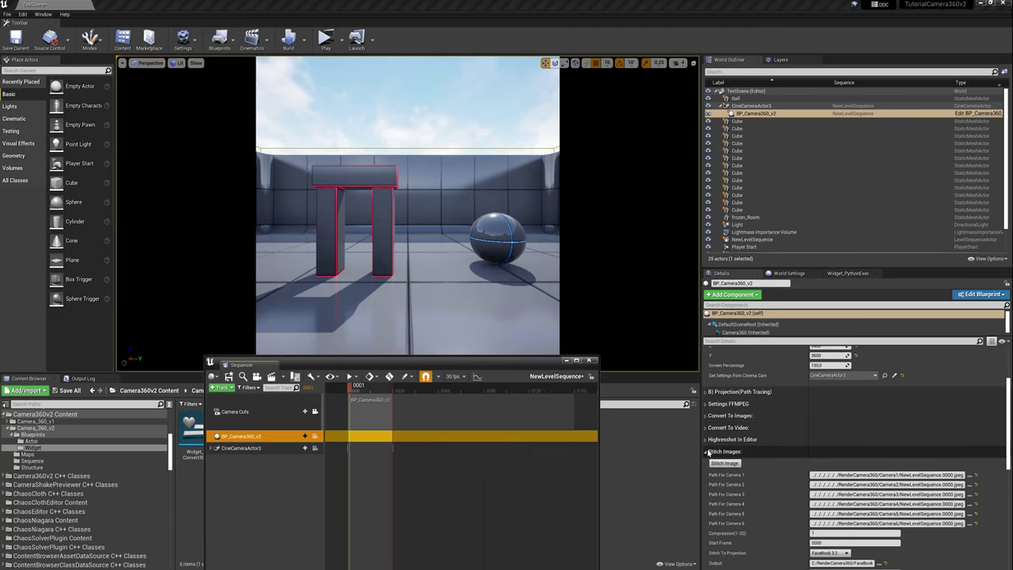
# Collapse Stitch Images and set Convert To Images input to FaceBook\NewLevelSequence.0001.jpg.
pyautogui.click(707, 451)
pyautogui.click(706, 417)
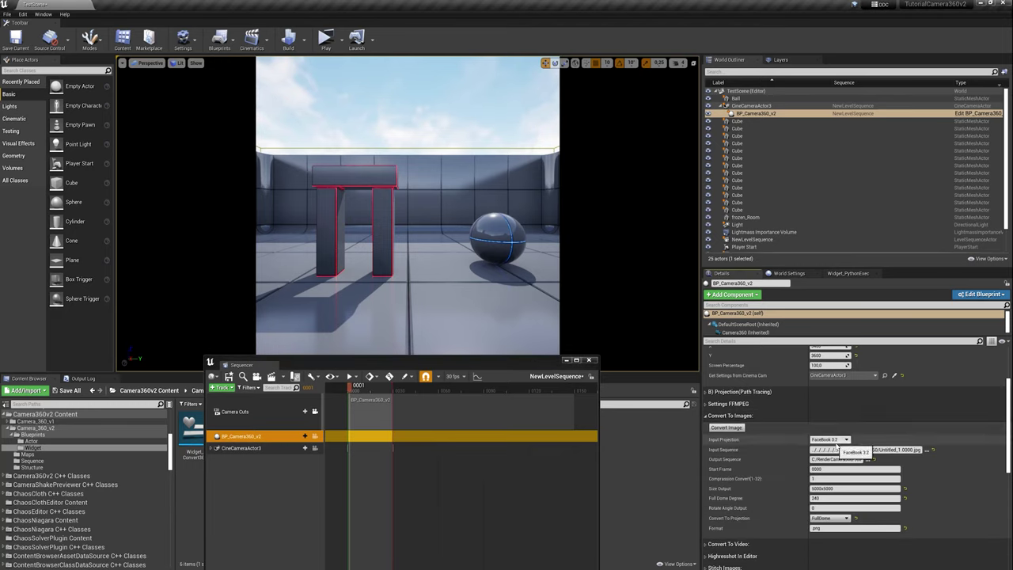
pyautogui.scroll(-3, 840, 445)
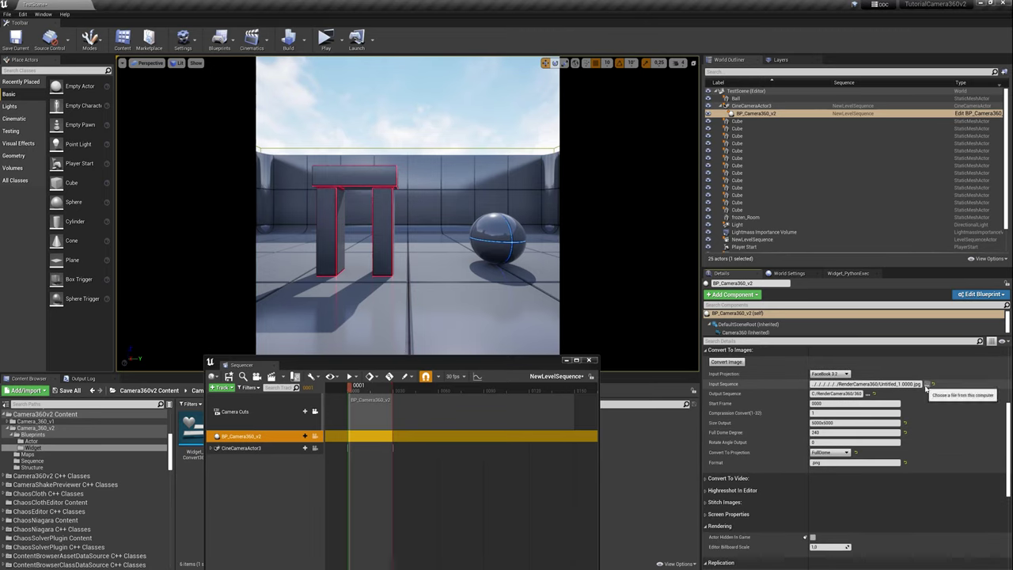
pyautogui.click(927, 384)
pyautogui.click(297, 27)
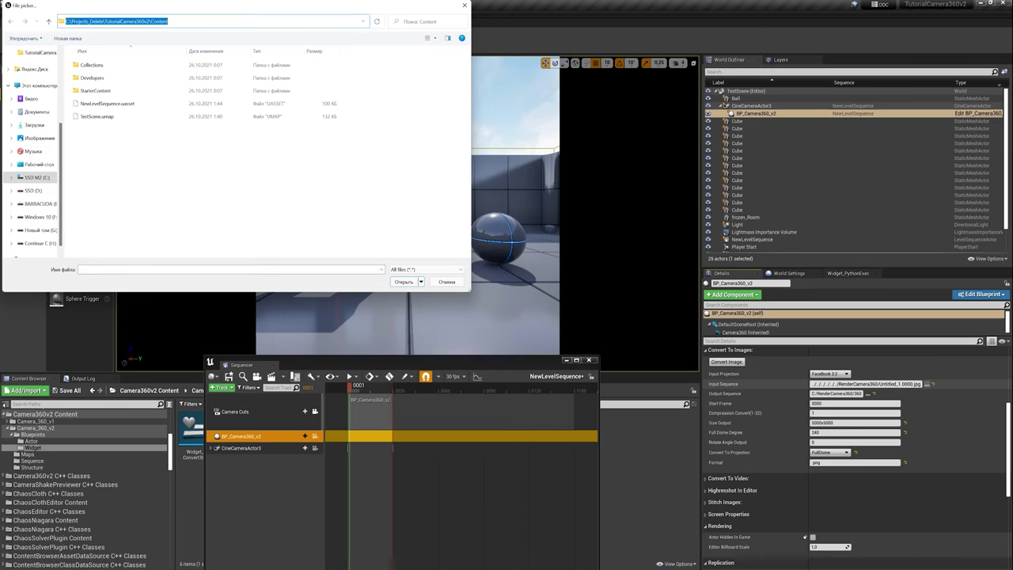
pyautogui.write('C:\\RenderCamera360')
pyautogui.hotkey('ctrl', 'a')
pyautogui.press('Return')
pyautogui.doubleClick(131, 75)
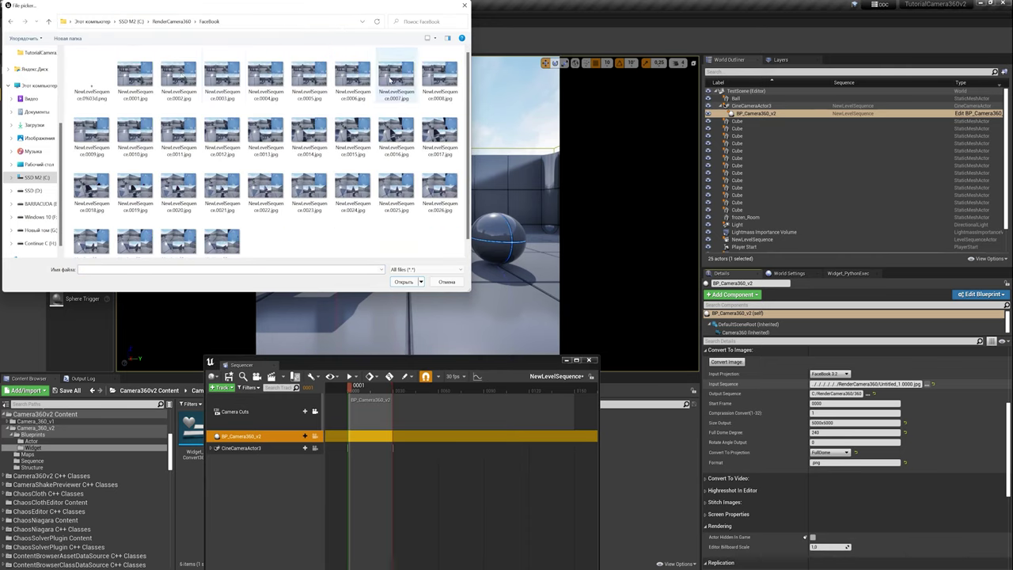
pyautogui.doubleClick(131, 75)
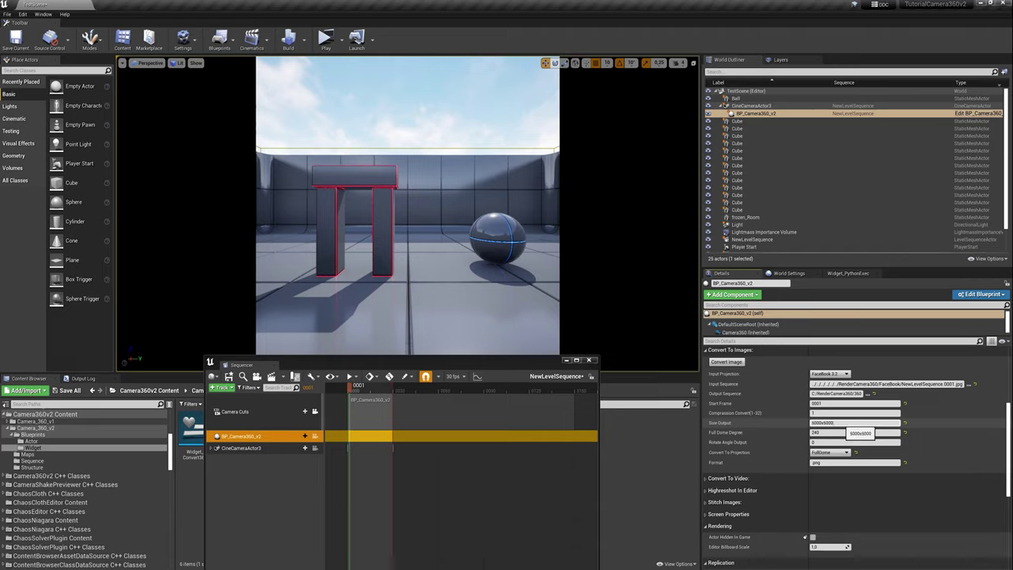
# Set Size Output 7000x3500 and convert to Equirectangular (360) projection.
pyautogui.click(839, 423)
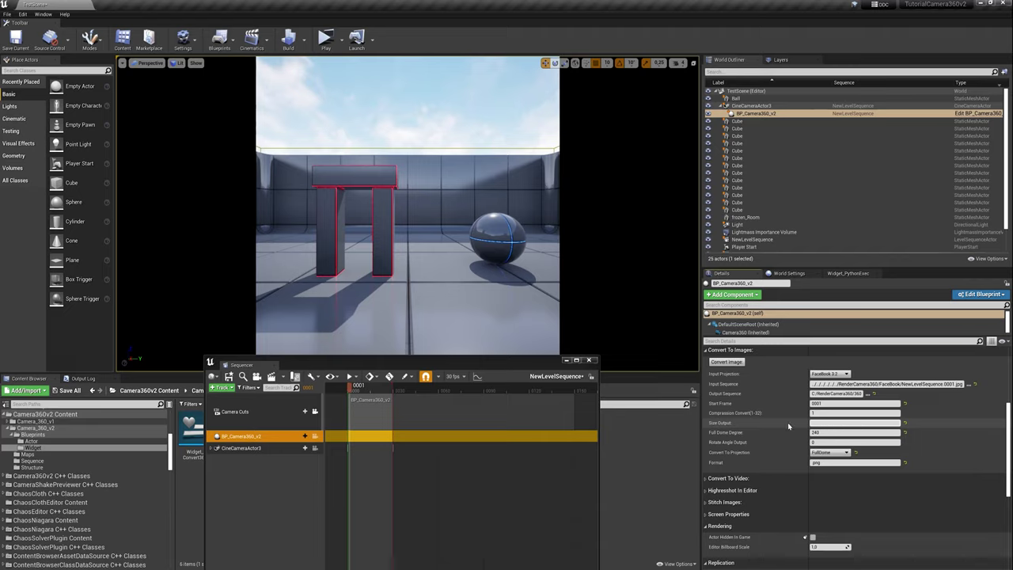
pyautogui.click(830, 452)
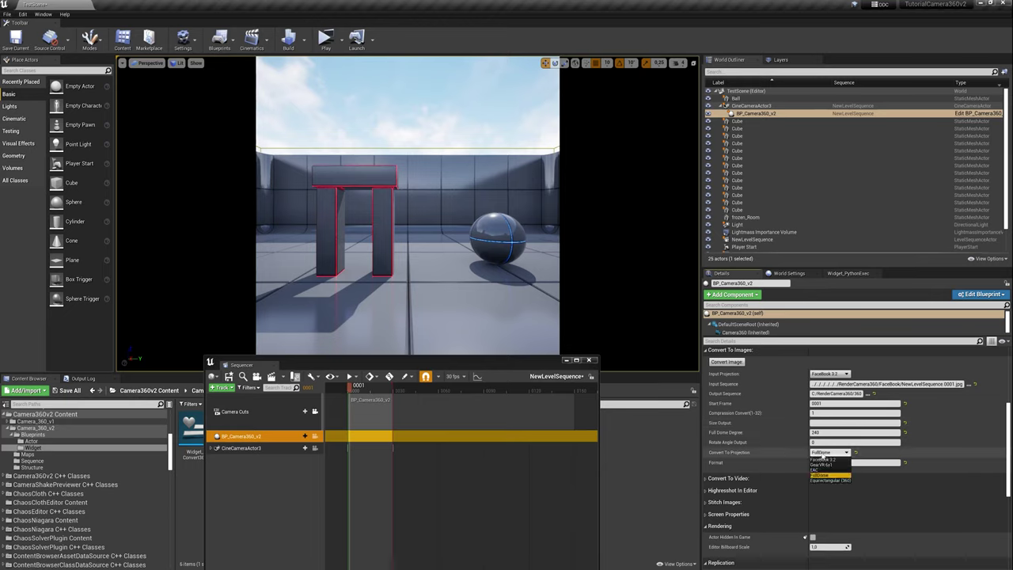
pyautogui.click(831, 475)
pyautogui.write('7000x3500')
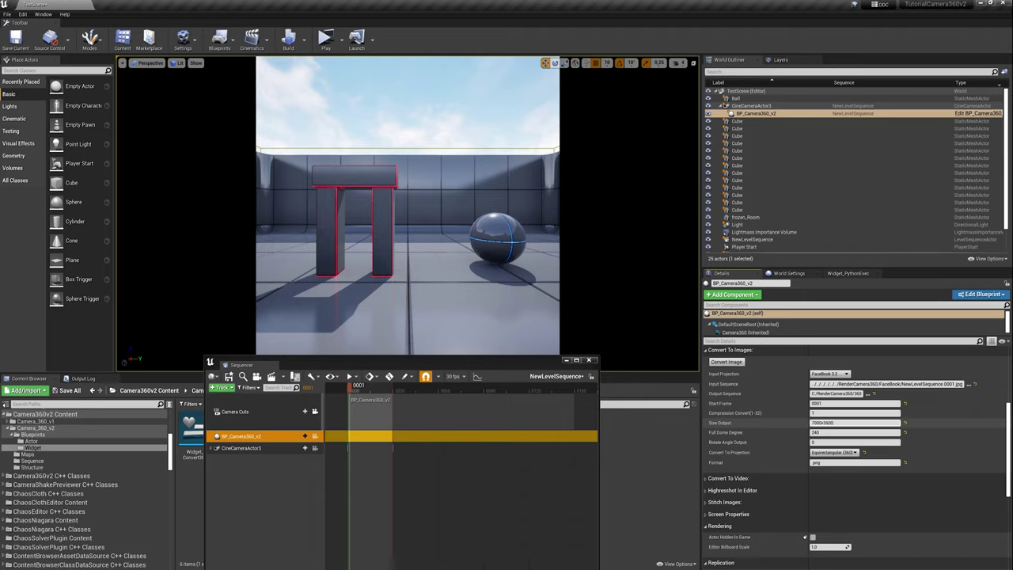
pyautogui.press('Tab')
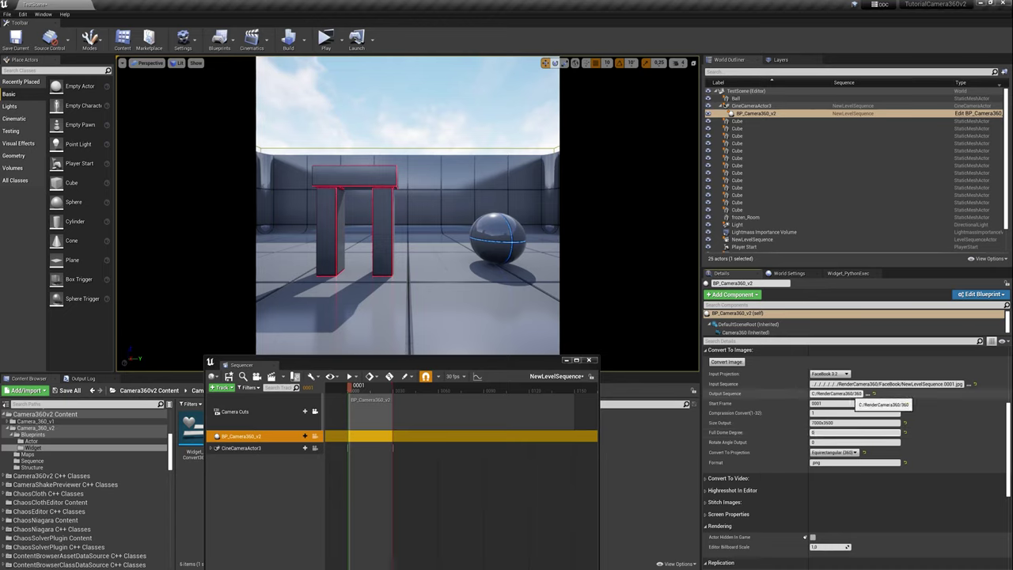
# Create a new 360 folder inside FaceBook for the Output Sequence.
pyautogui.click(869, 394)
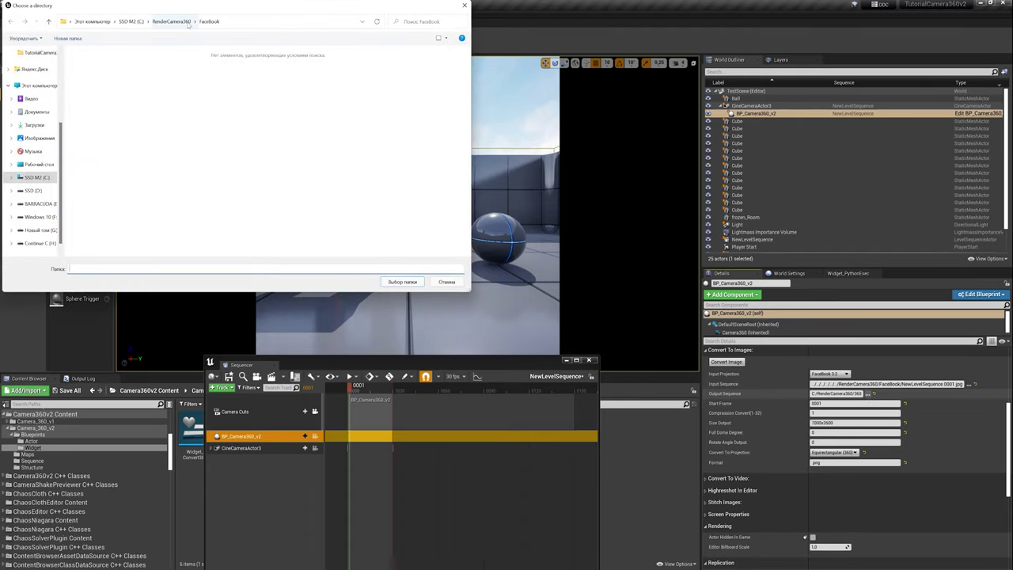
pyautogui.rightClick(254, 113)
pyautogui.moveTo(323, 202)
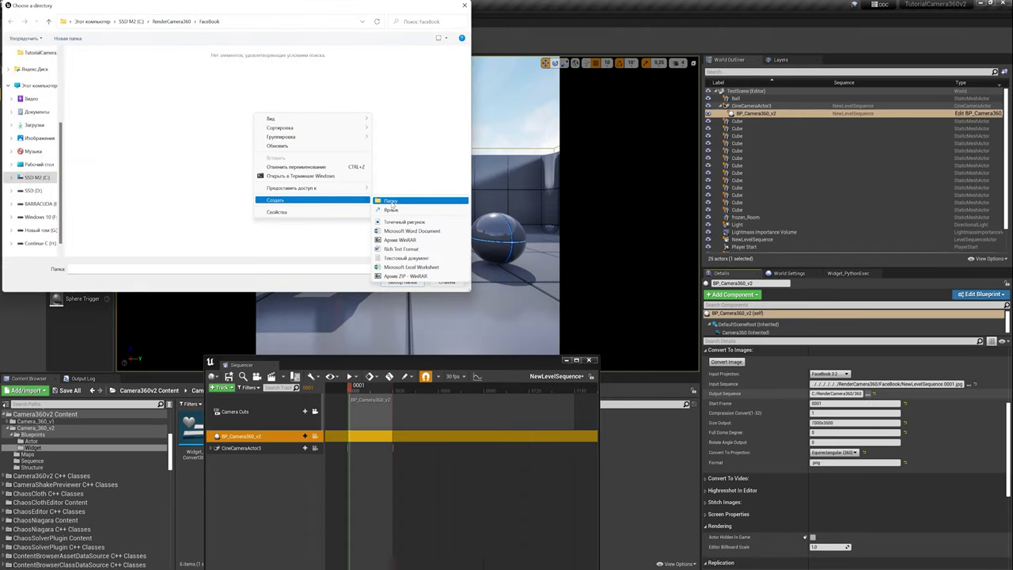
pyautogui.click(391, 205)
pyautogui.write('360')
pyautogui.press('Return')
pyautogui.press('Return')
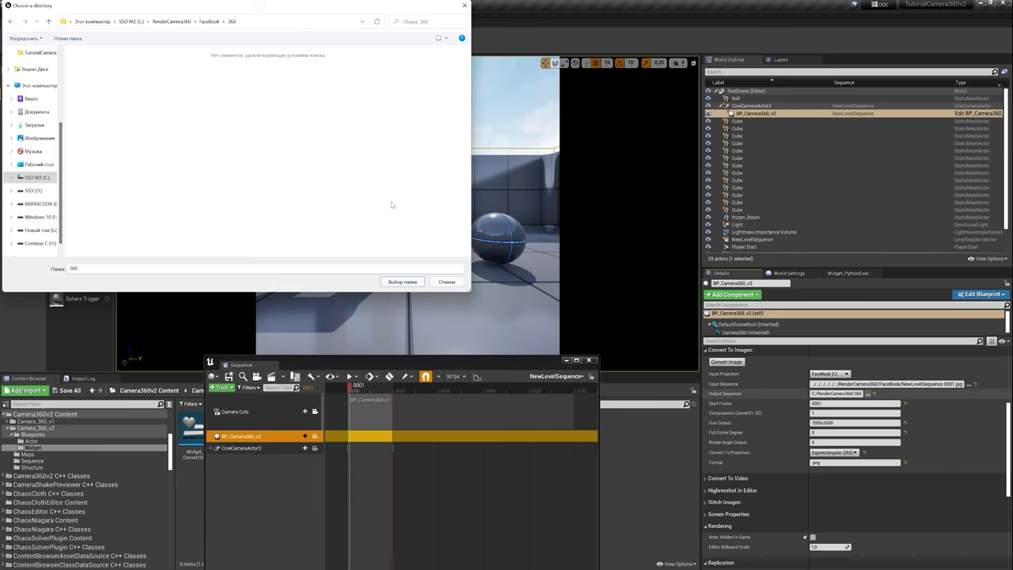
# Select the 360 folder as output, run Convert Image, and return to the FaceBook folder in Explorer.
pyautogui.click(402, 283)
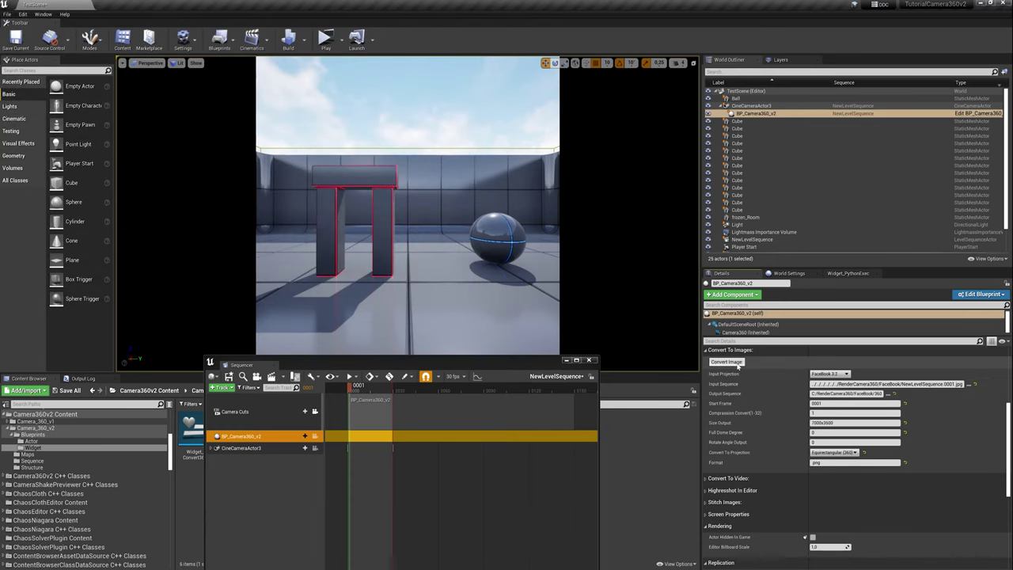
pyautogui.click(738, 365)
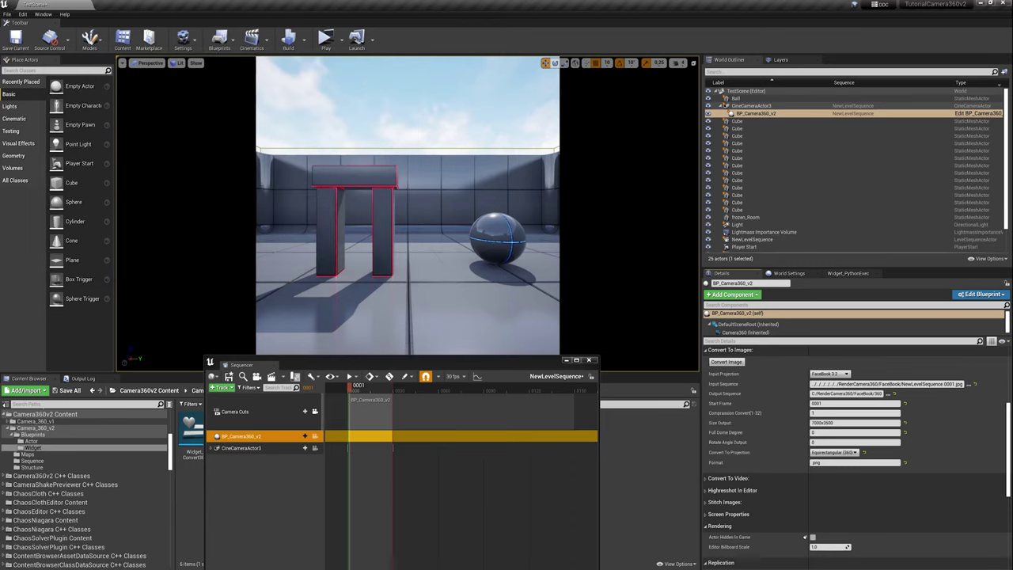
pyautogui.click(473, 544)
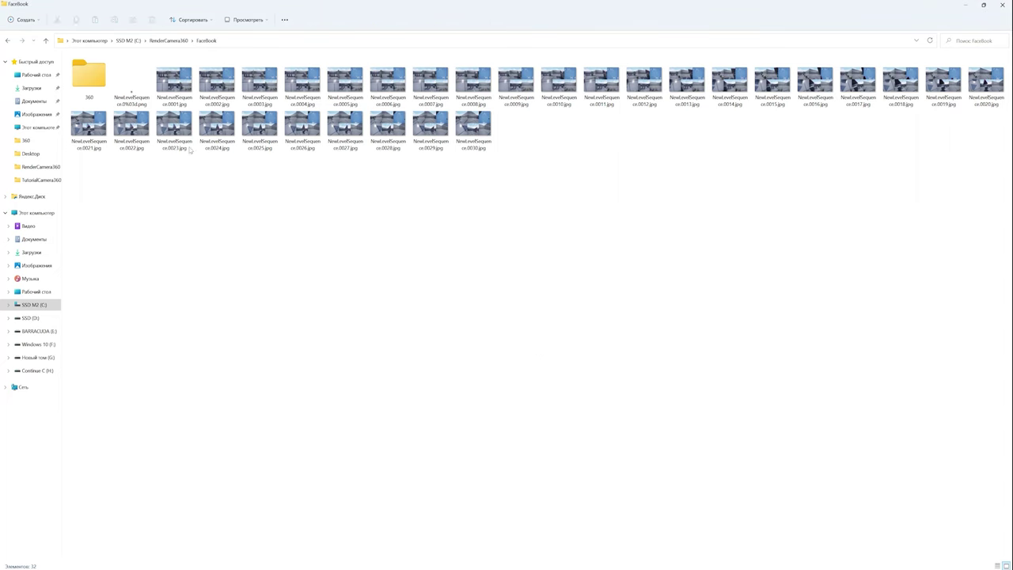
# Open the first PNG in FaceBook\360 and page forward and back through frames, ending on 0013.
pyautogui.doubleClick(87, 85)
pyautogui.doubleClick(87, 85)
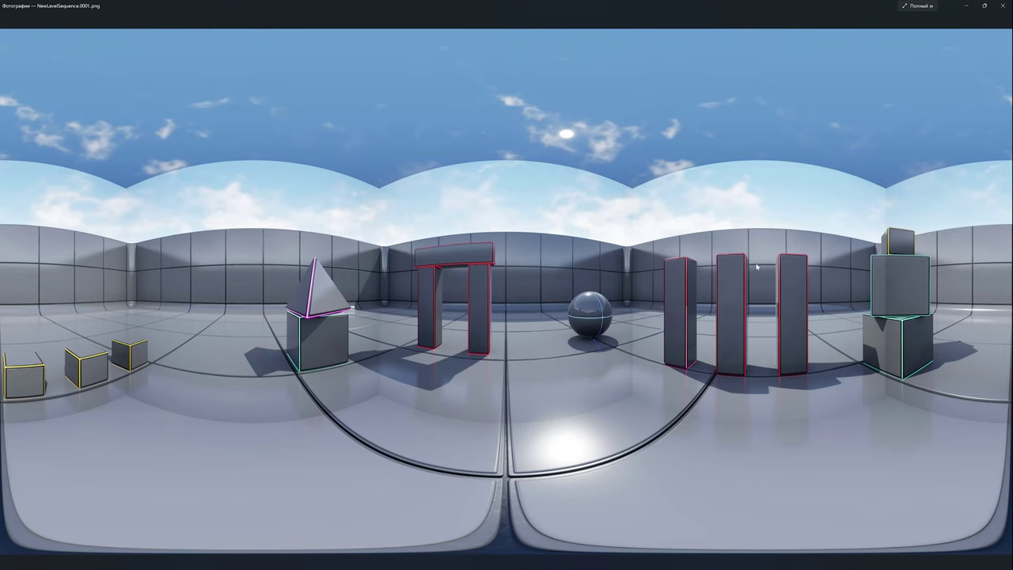
pyautogui.press('Right')
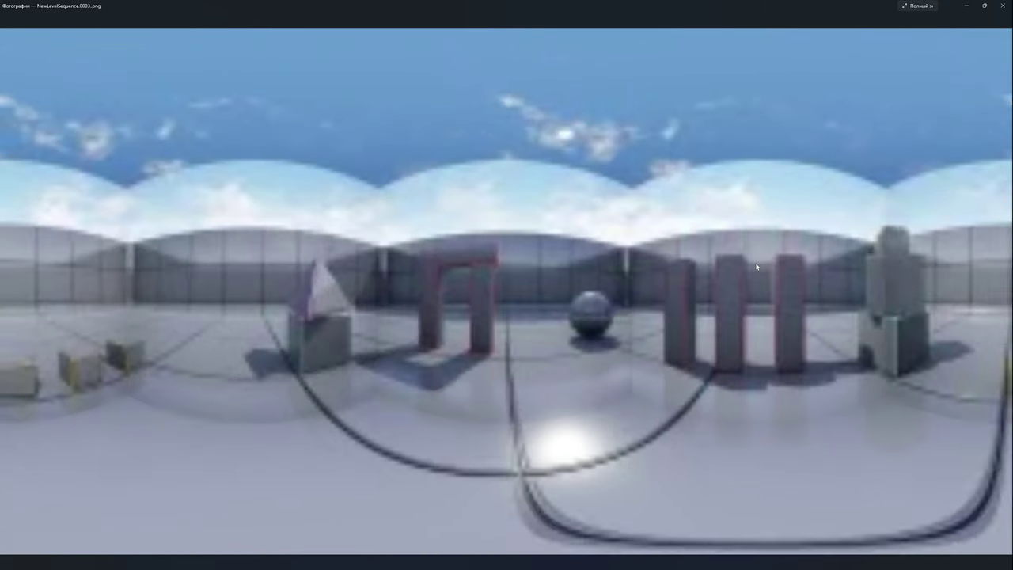
pyautogui.press('Right')
pyautogui.press('Right')
pyautogui.press('Right')
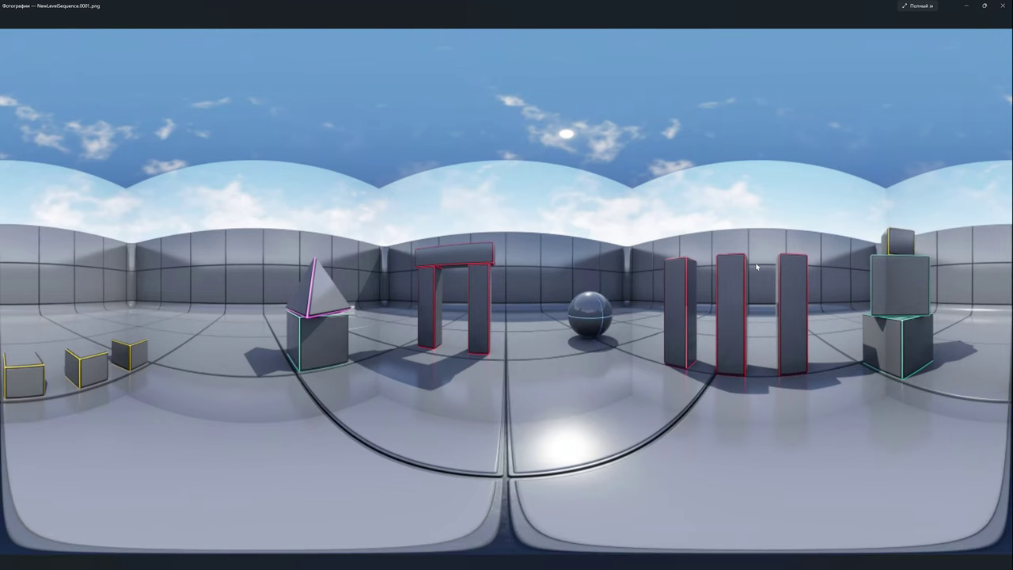
pyautogui.press('Right')
pyautogui.press('Right')
pyautogui.press('Right')
pyautogui.press('Right')
pyautogui.press('Right')
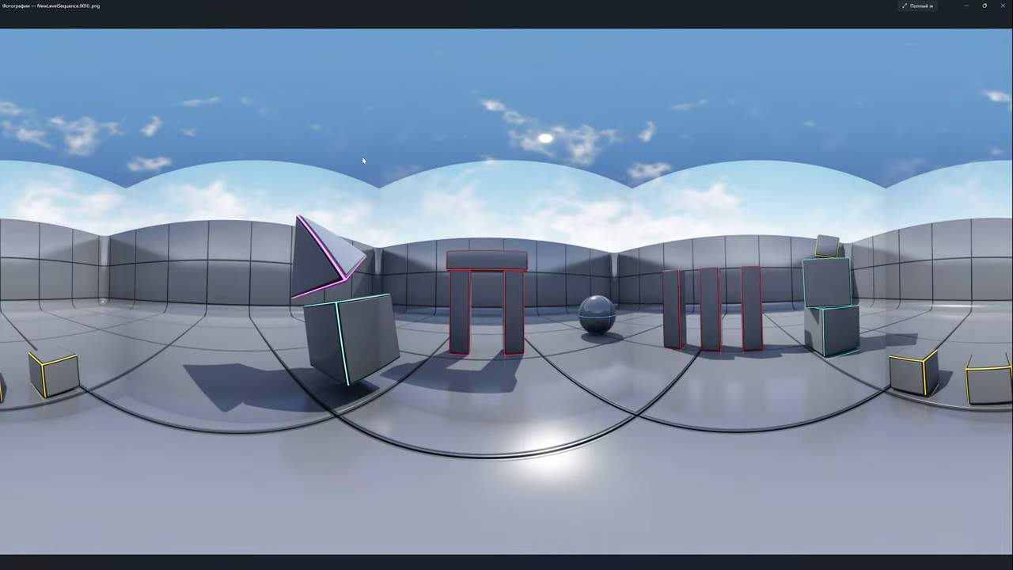
pyautogui.press('Right')
pyautogui.press('Right')
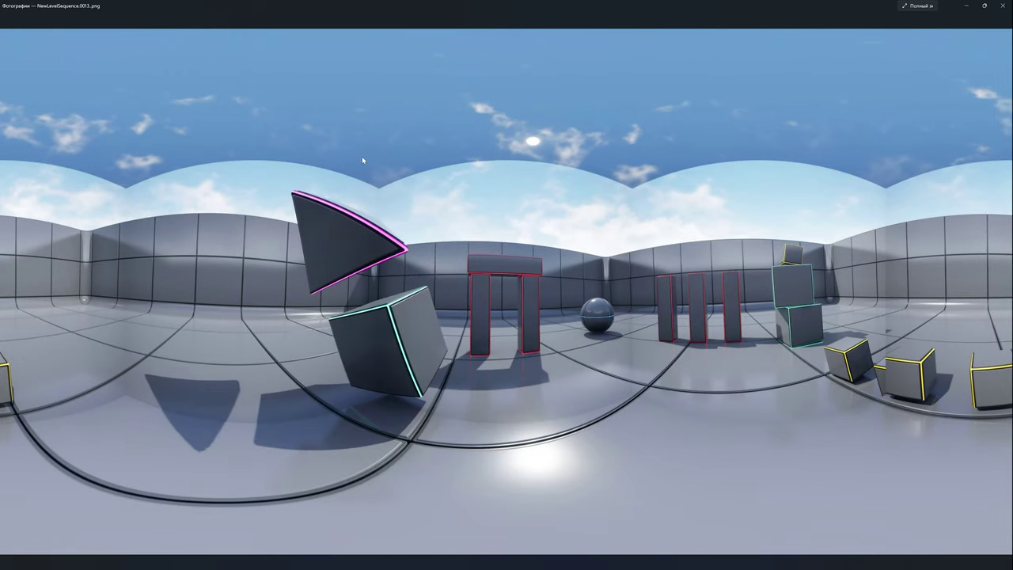
pyautogui.press('Right')
pyautogui.press('Right')
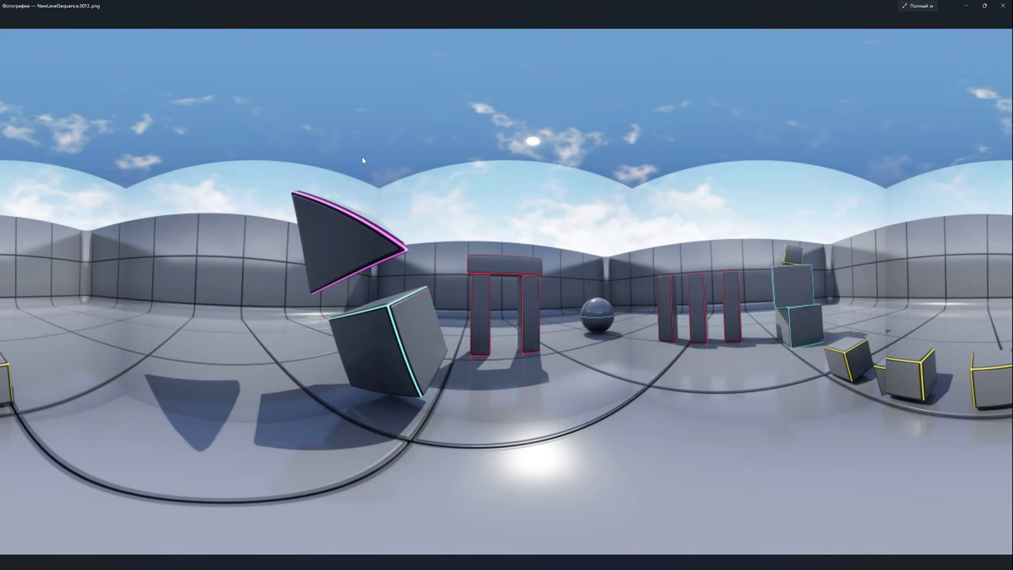
pyautogui.press('Right')
pyautogui.press('Right')
pyautogui.press('Right')
pyautogui.press('Right')
pyautogui.press('Right')
pyautogui.press('Right')
pyautogui.press('Right')
pyautogui.press('Right')
pyautogui.press('Right')
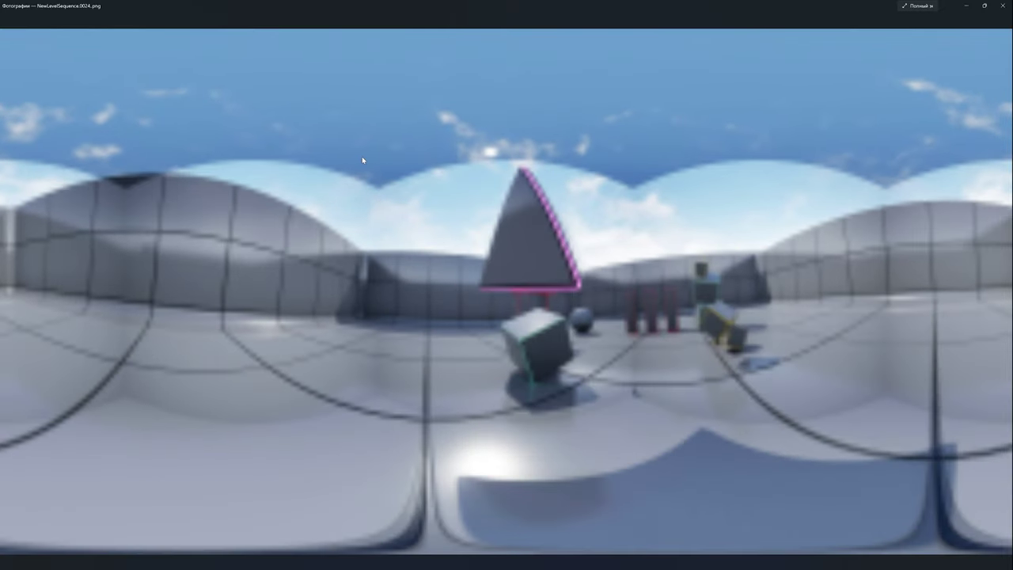
pyautogui.press('Right')
pyautogui.press('Right')
pyautogui.press('Right')
pyautogui.press('Left')
pyautogui.press('Left')
pyautogui.press('Left')
pyautogui.press('Left')
pyautogui.press('Left')
pyautogui.press('Left')
pyautogui.press('Left')
pyautogui.press('Left')
pyautogui.press('Left')
pyautogui.press('Left')
pyautogui.press('Left')
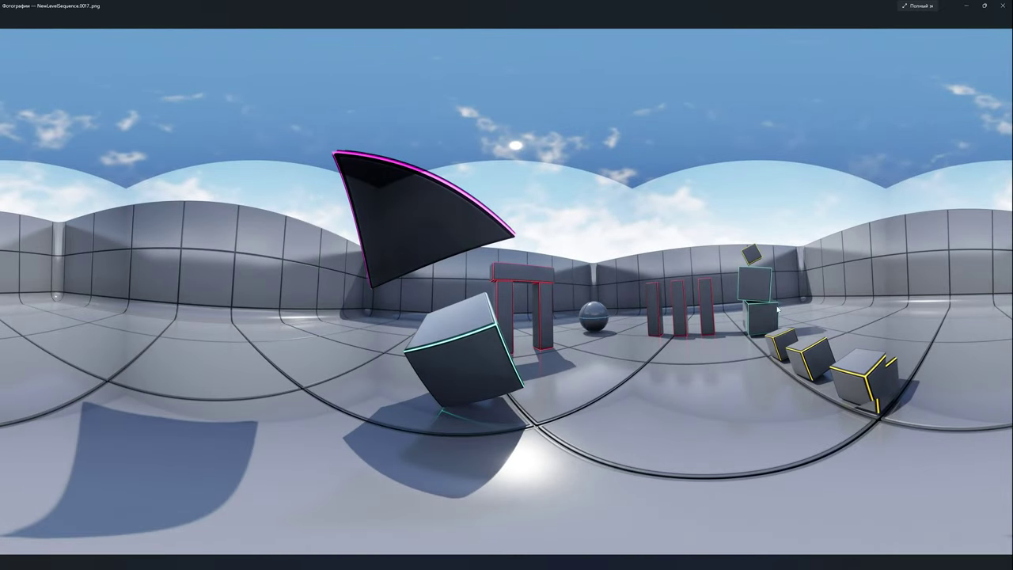
pyautogui.press('Left')
pyautogui.press('Left')
pyautogui.press('Left')
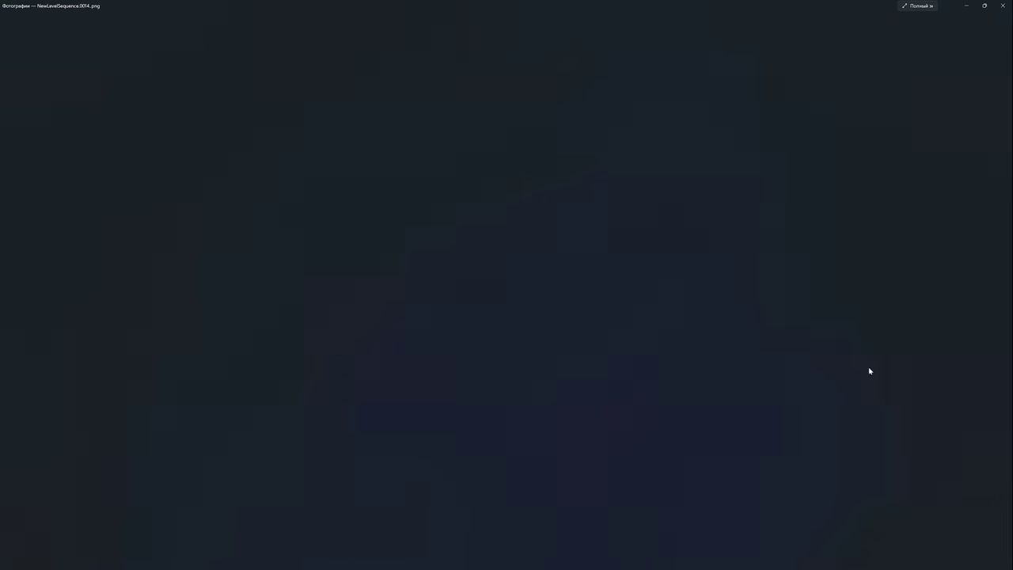
pyautogui.press('Left')
pyautogui.press('Left')
pyautogui.press('Left')
pyautogui.press('Left')
pyautogui.press('Left')
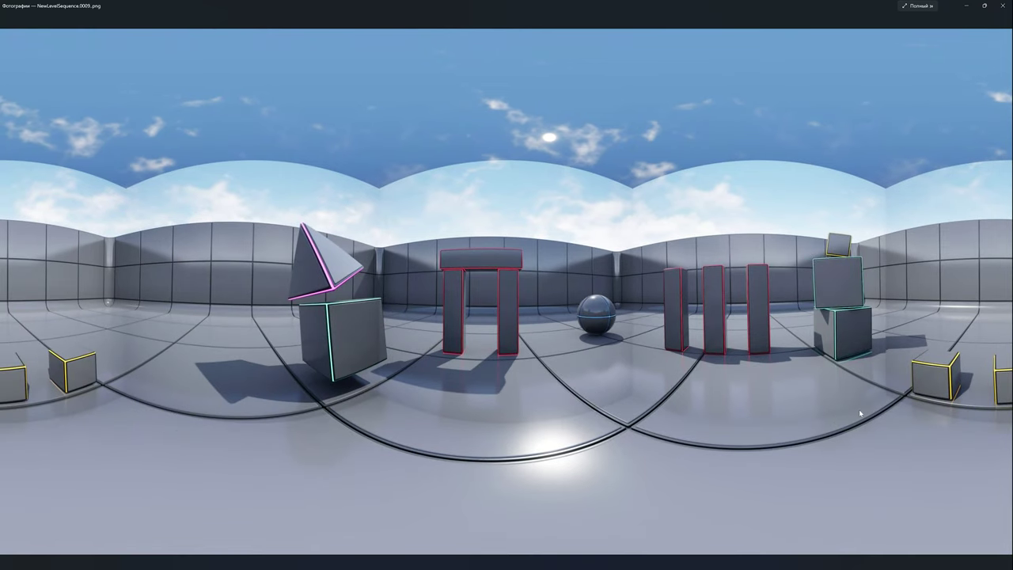
pyautogui.press('Left')
pyautogui.press('Left')
pyautogui.press('Left')
pyautogui.press('Left')
pyautogui.press('Left')
pyautogui.press('Left')
pyautogui.press('Left')
pyautogui.press('Left')
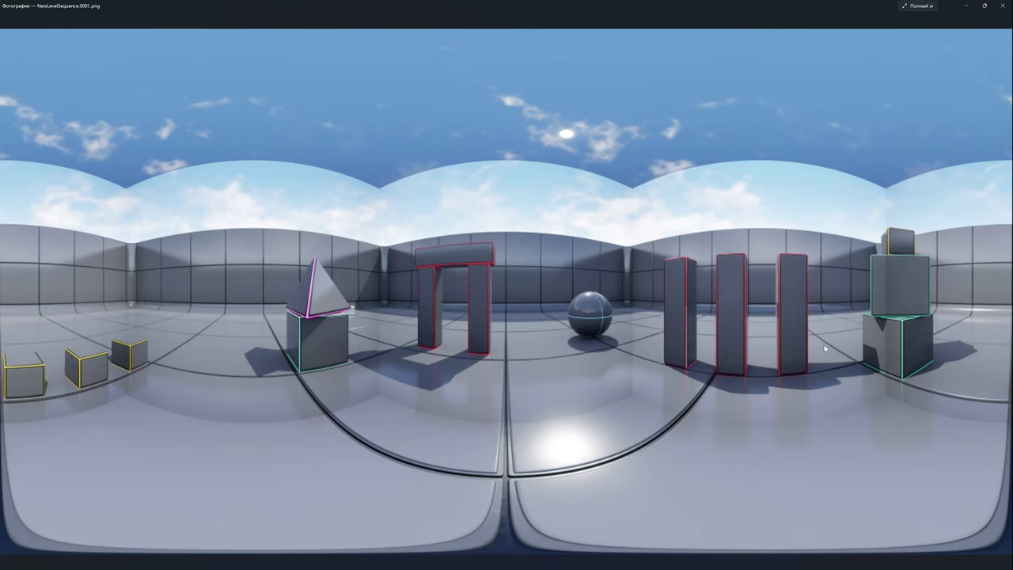
pyautogui.press('Right')
pyautogui.press('Right')
pyautogui.press('Right')
pyautogui.press('Right')
pyautogui.press('Right')
pyautogui.press('Right')
pyautogui.press('Right')
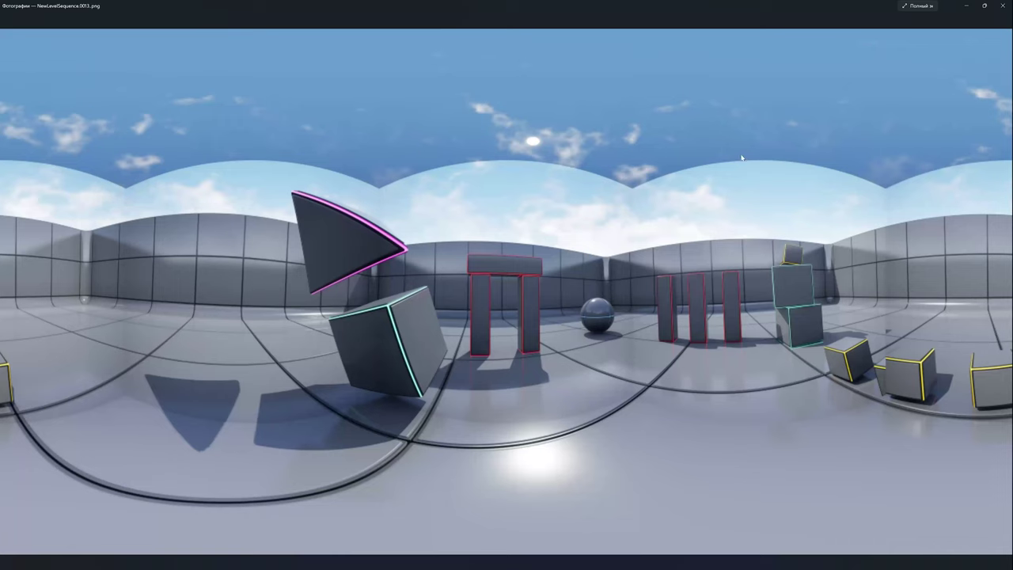
# Close Photos, return to the Unreal Editor, and close the Sequencer panel.
pyautogui.click(1002, 5)
pyautogui.moveTo(696, 566)
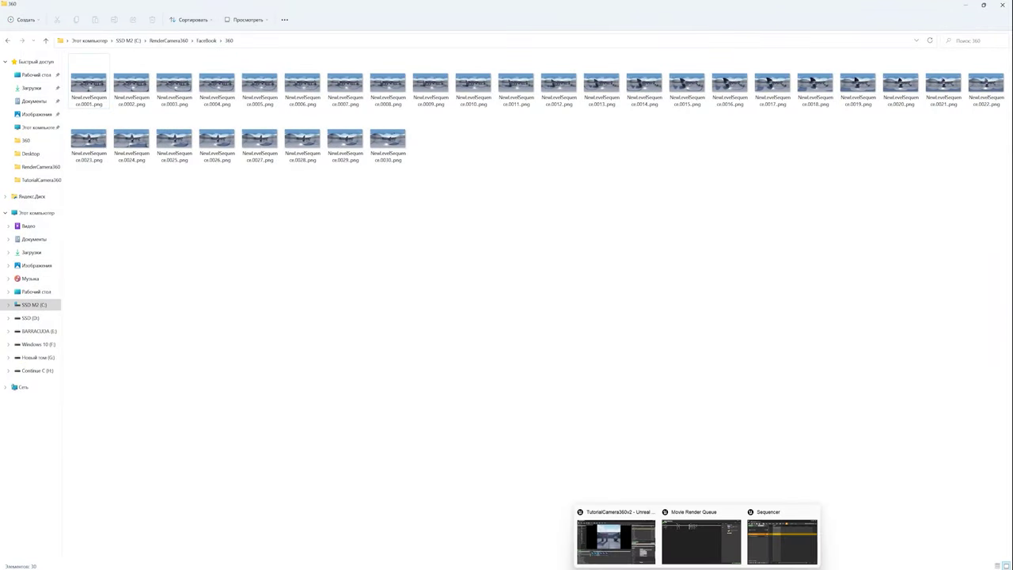
pyautogui.click(615, 541)
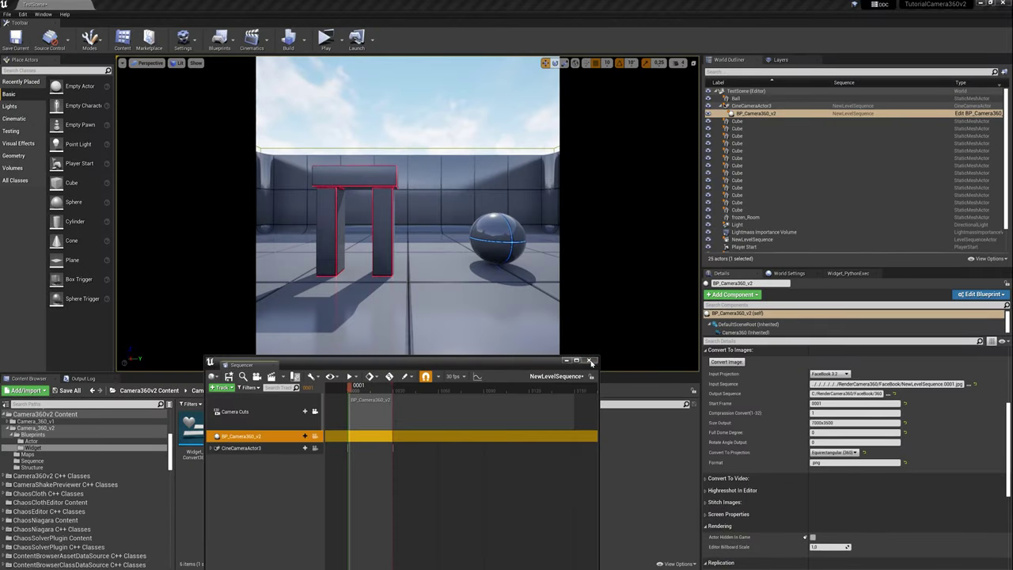
pyautogui.click(589, 360)
# Collapse the Convert To Images settings in BP_Camera360_v2's Details.
pyautogui.scroll(-3, 764, 444)
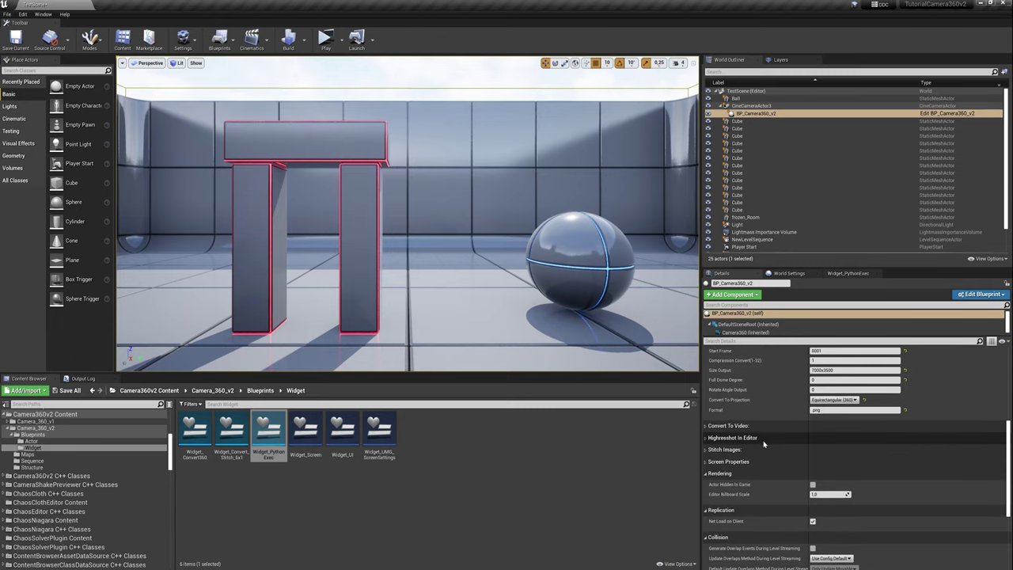
pyautogui.scroll(5, 764, 444)
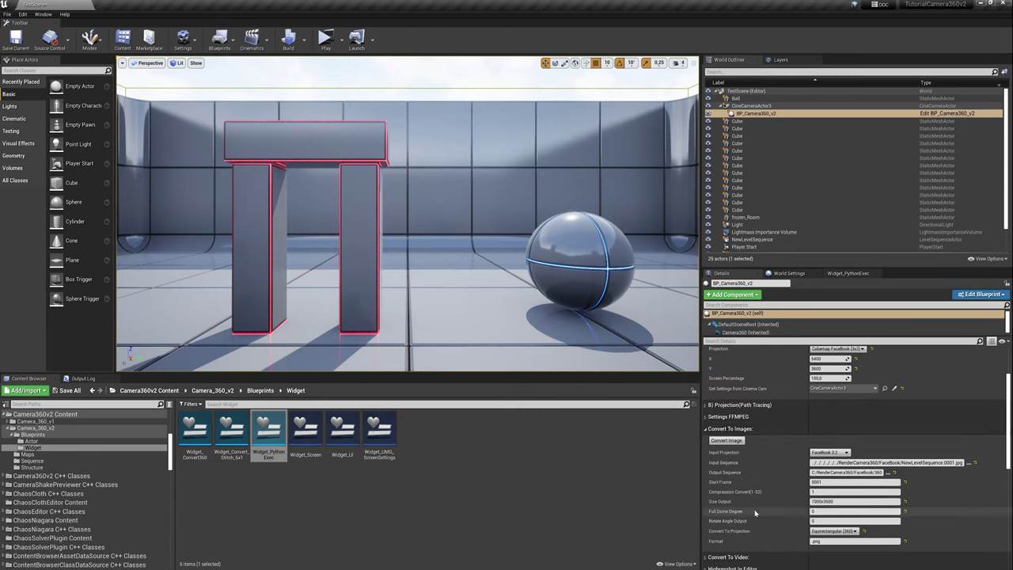
pyautogui.click(711, 429)
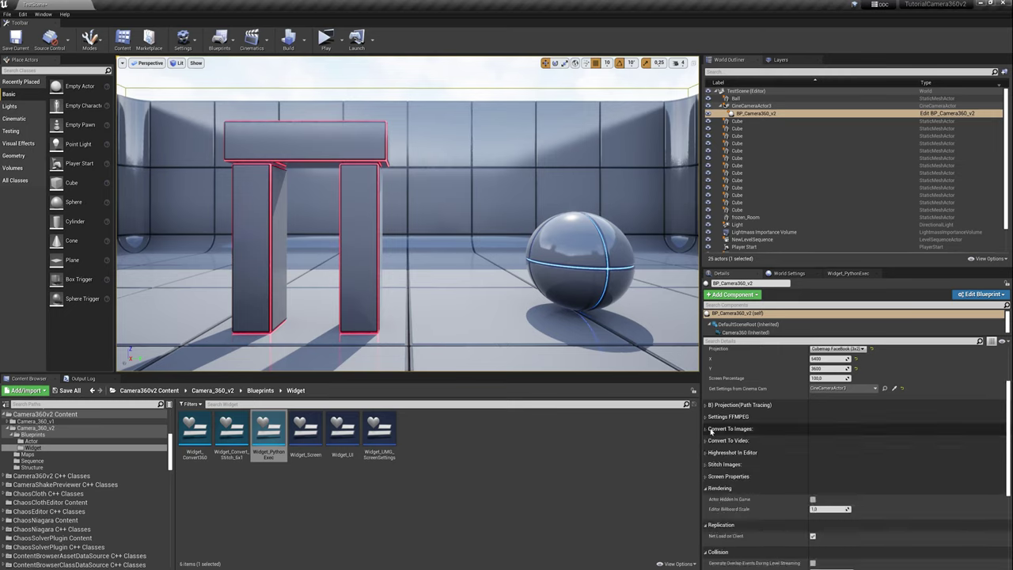
pyautogui.click(711, 429)
pyautogui.click(710, 429)
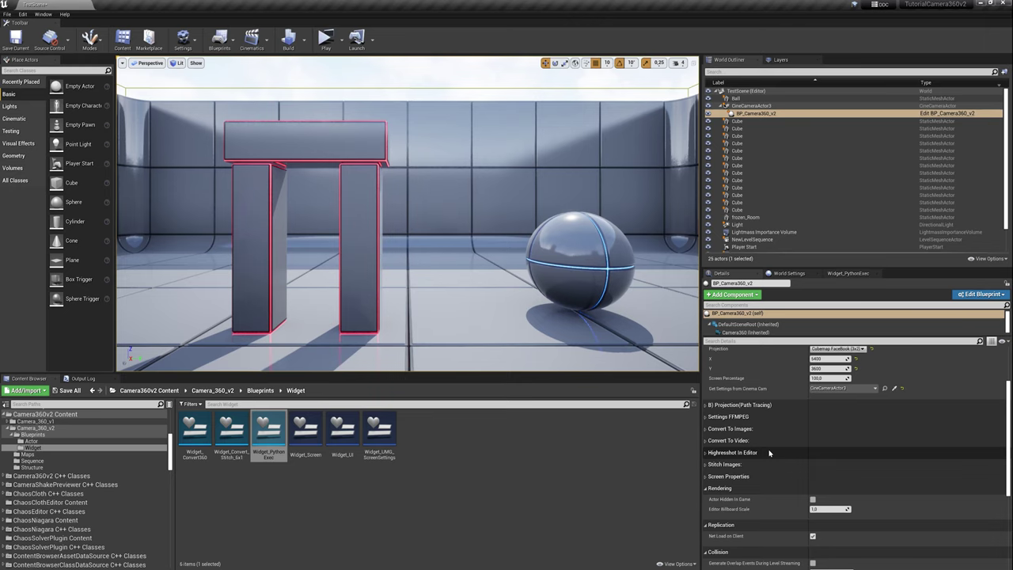
pyautogui.scroll(3, 770, 453)
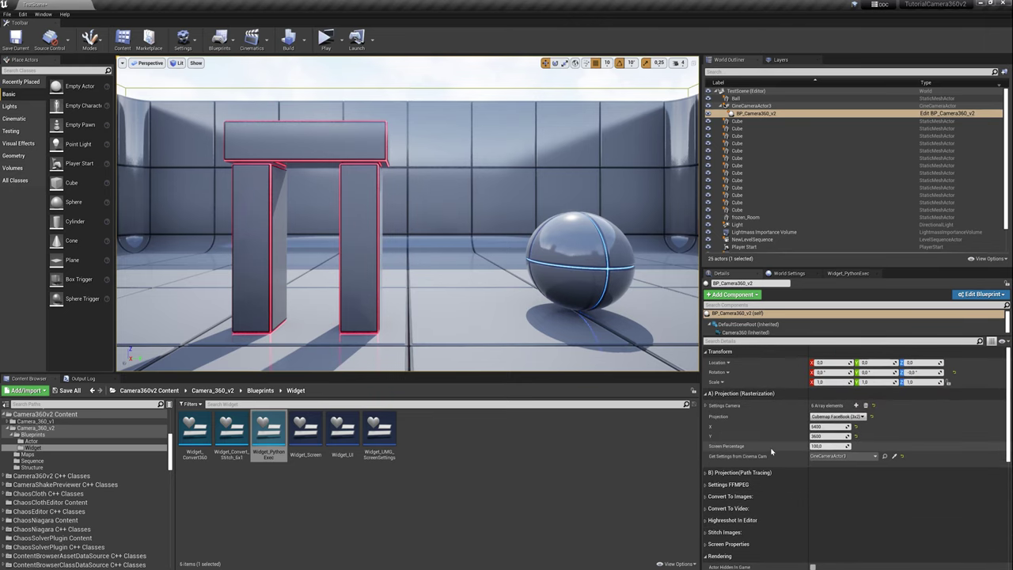